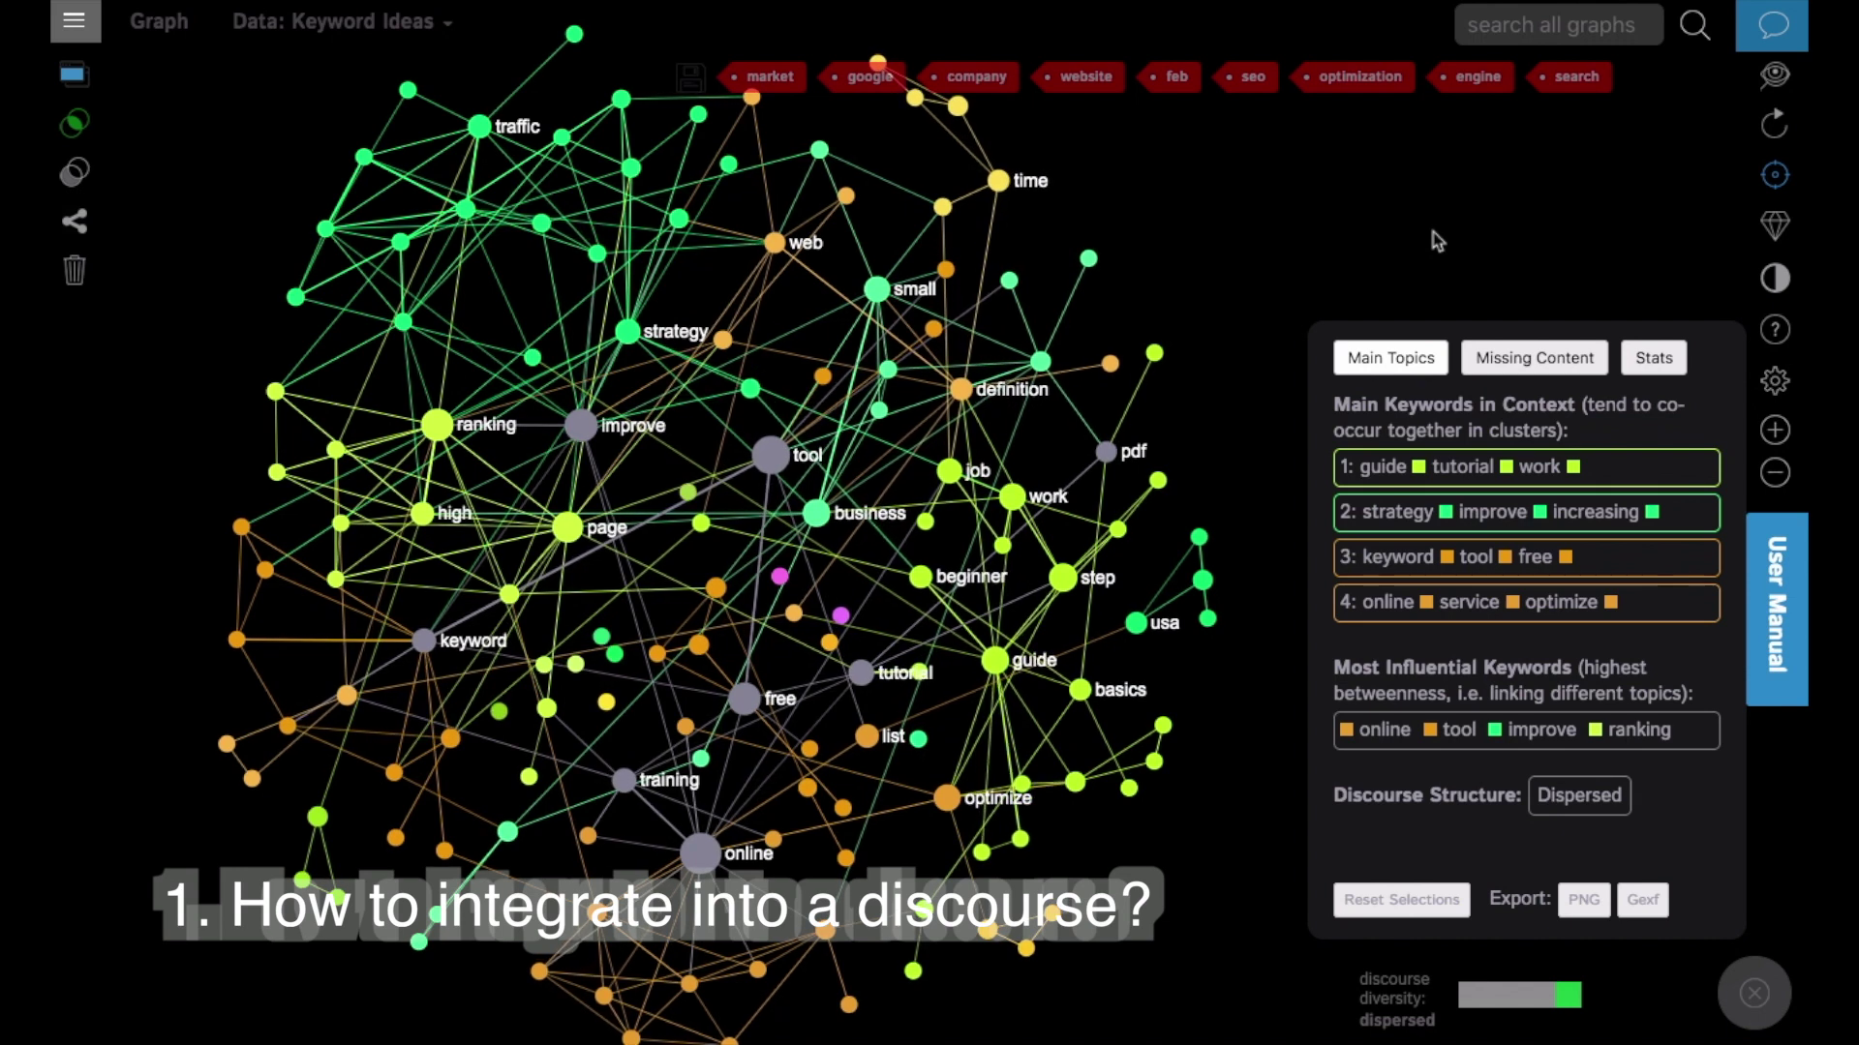
# Search Google for 'search engine optimization' and scroll through the results page.
pyautogui.moveTo(1193, 217); pyautogui.dragTo(1229, 207)
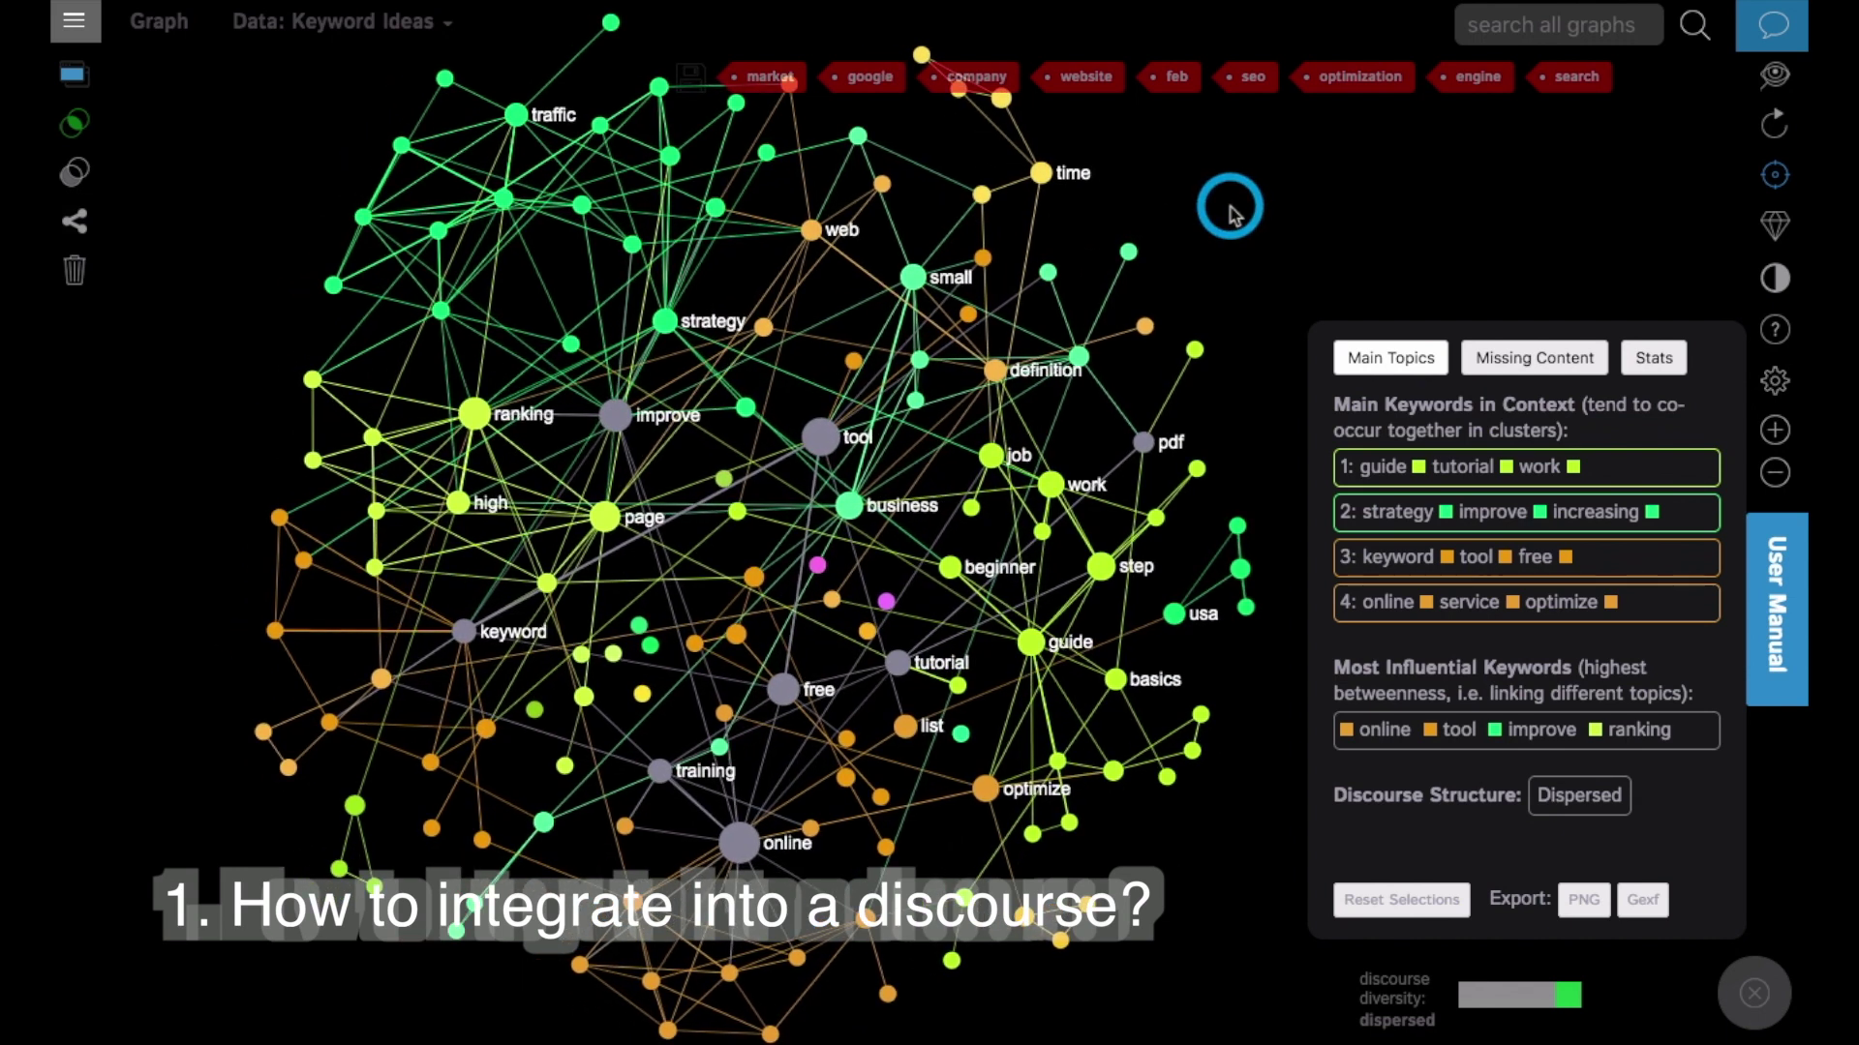
pyautogui.click(672, 395)
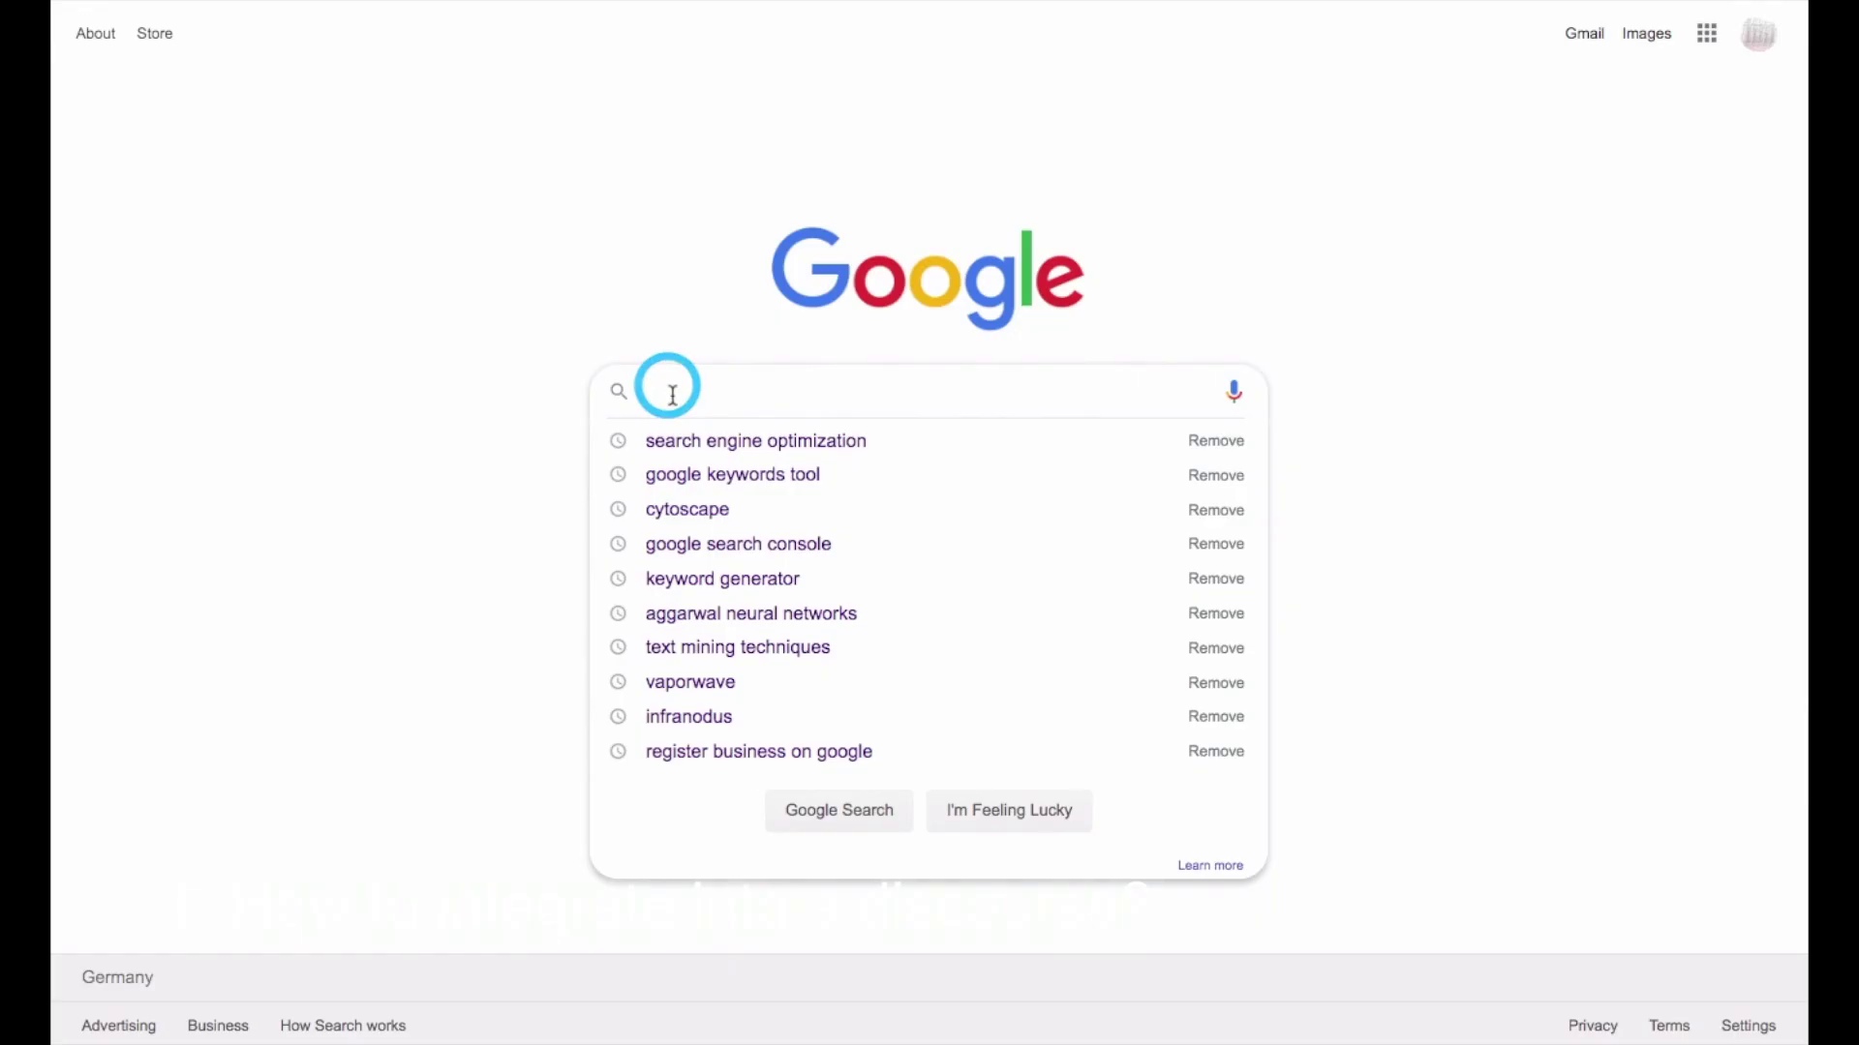
pyautogui.write('search engine ')
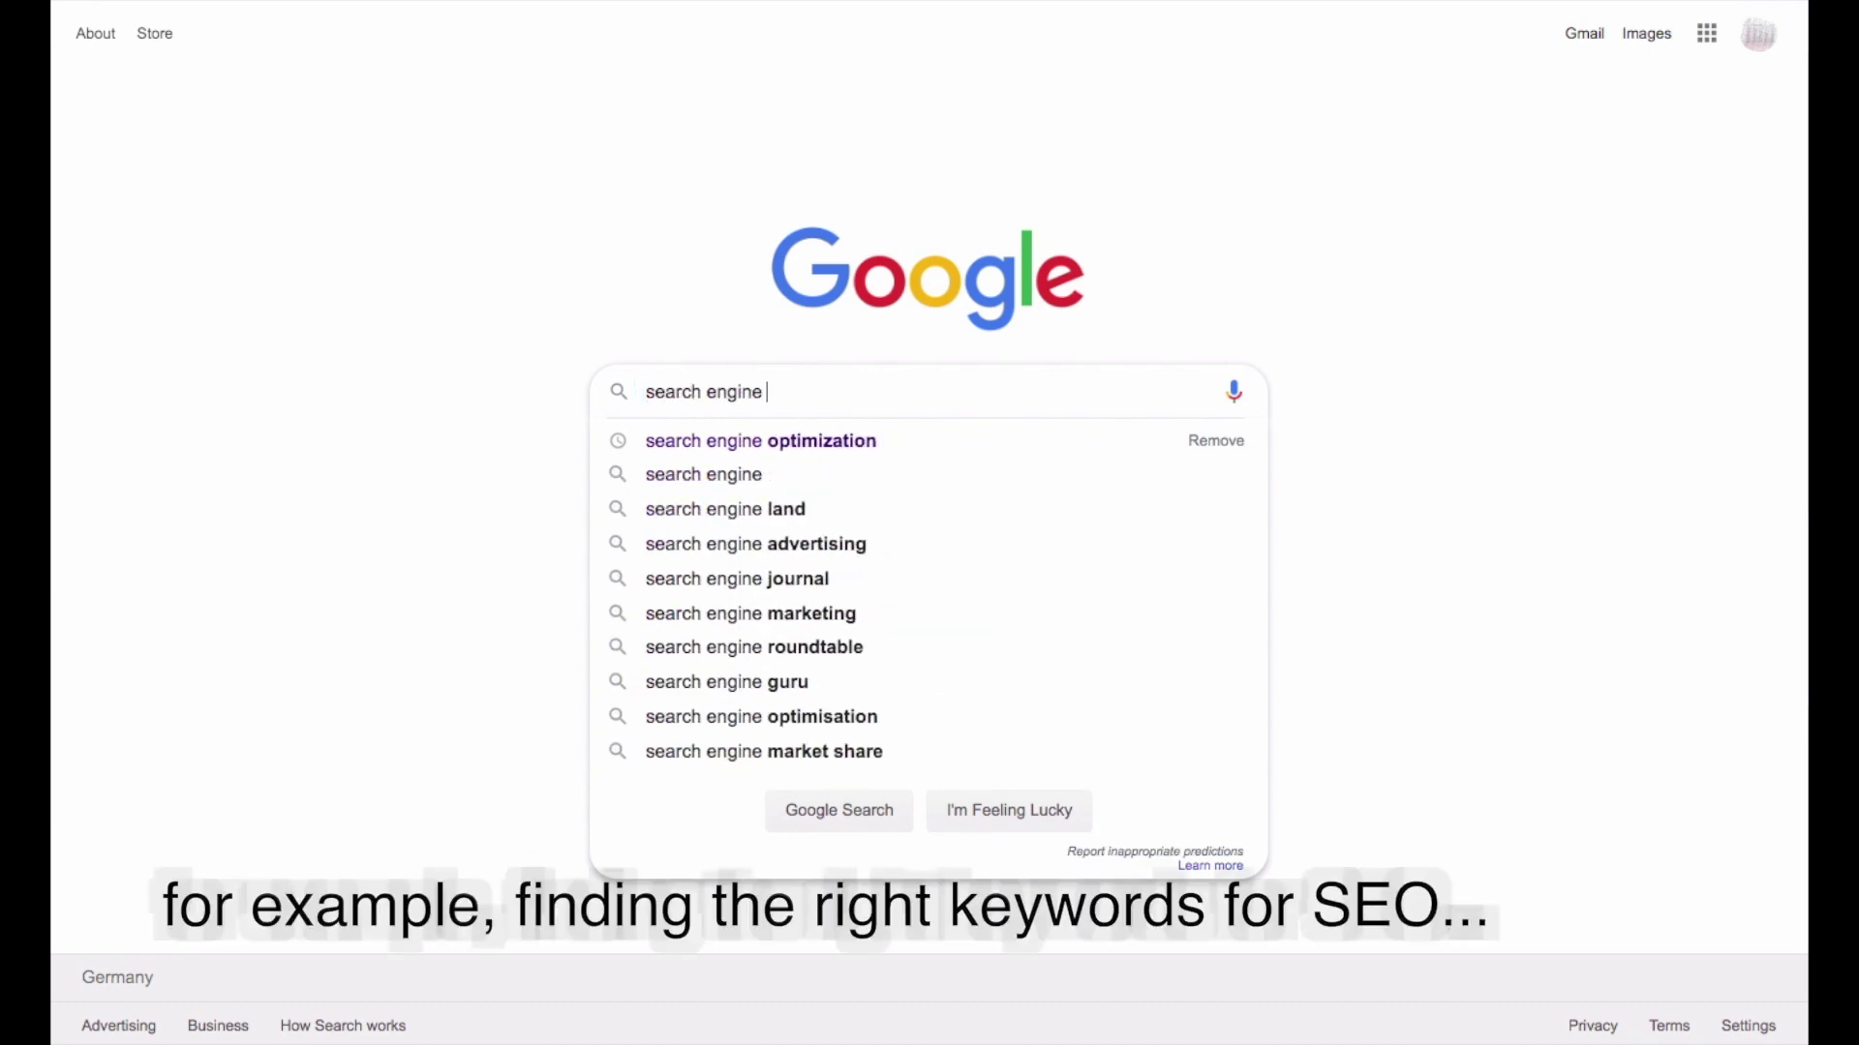
pyautogui.write('optimization')
pyautogui.press('Return')
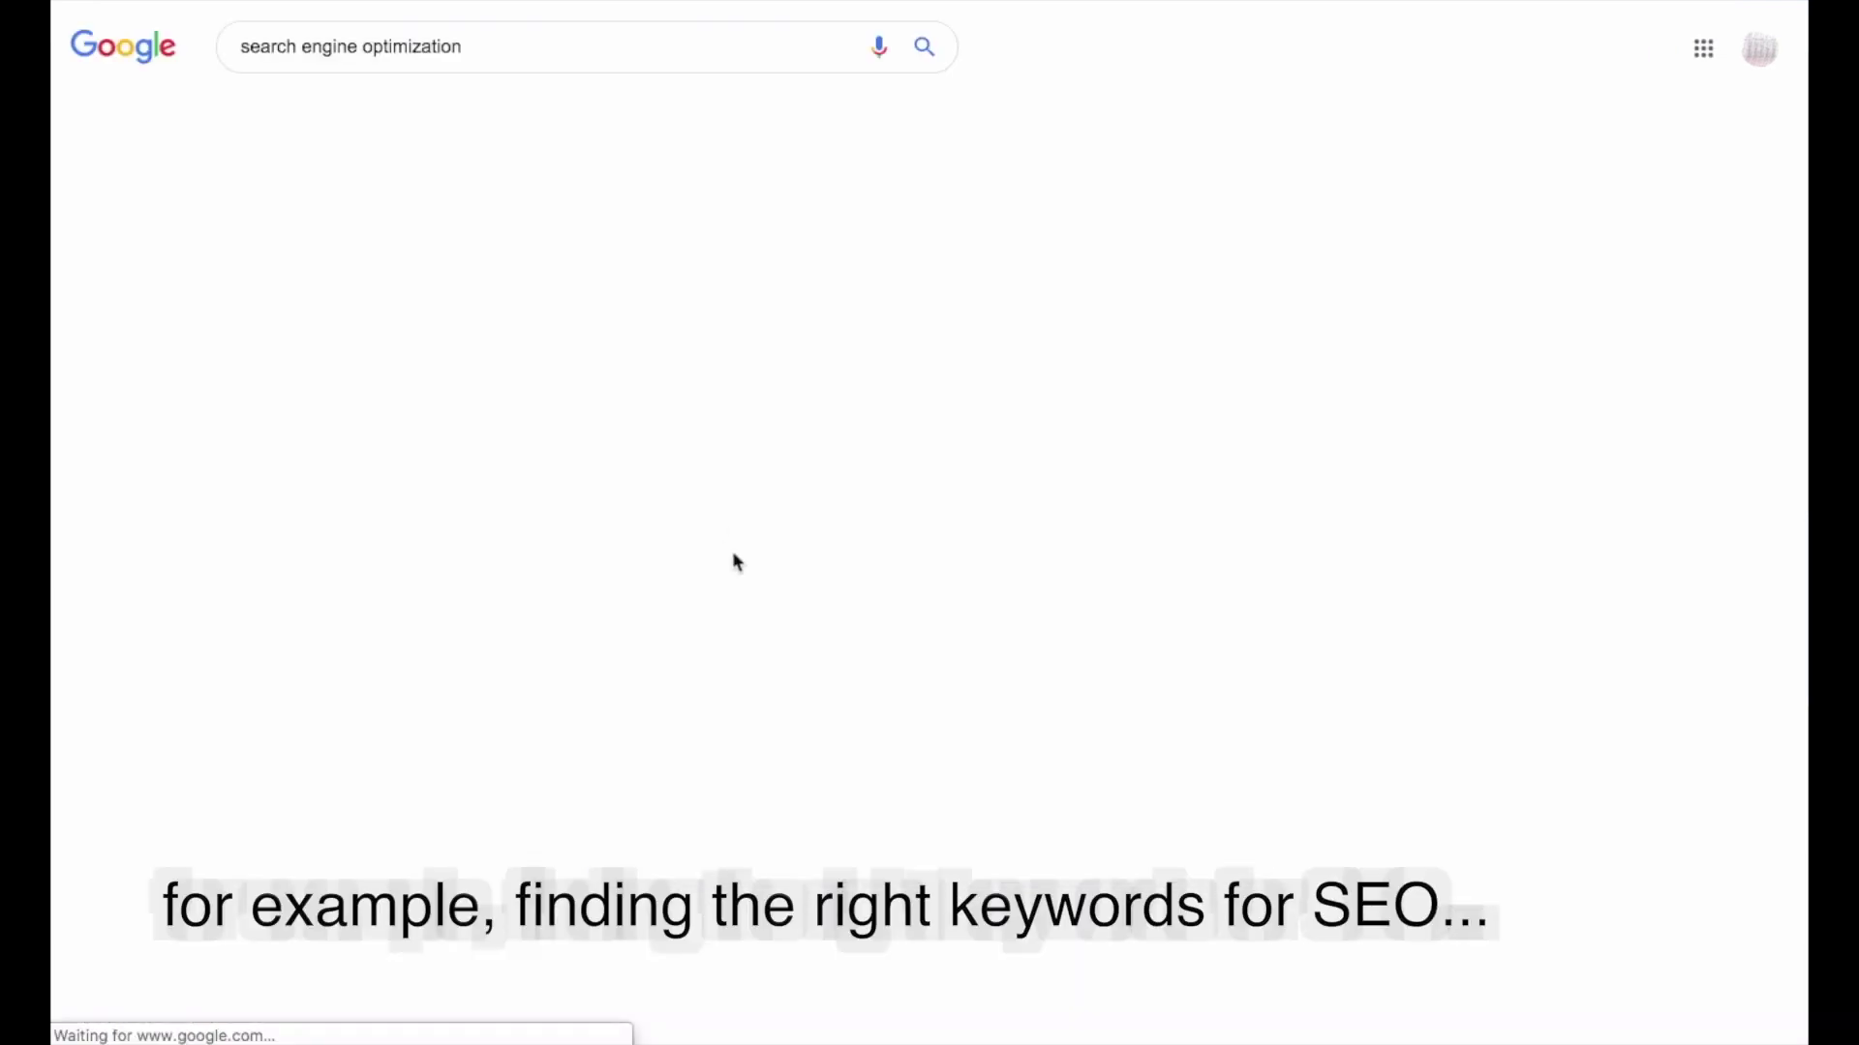
pyautogui.scroll(-10, 804, 683)
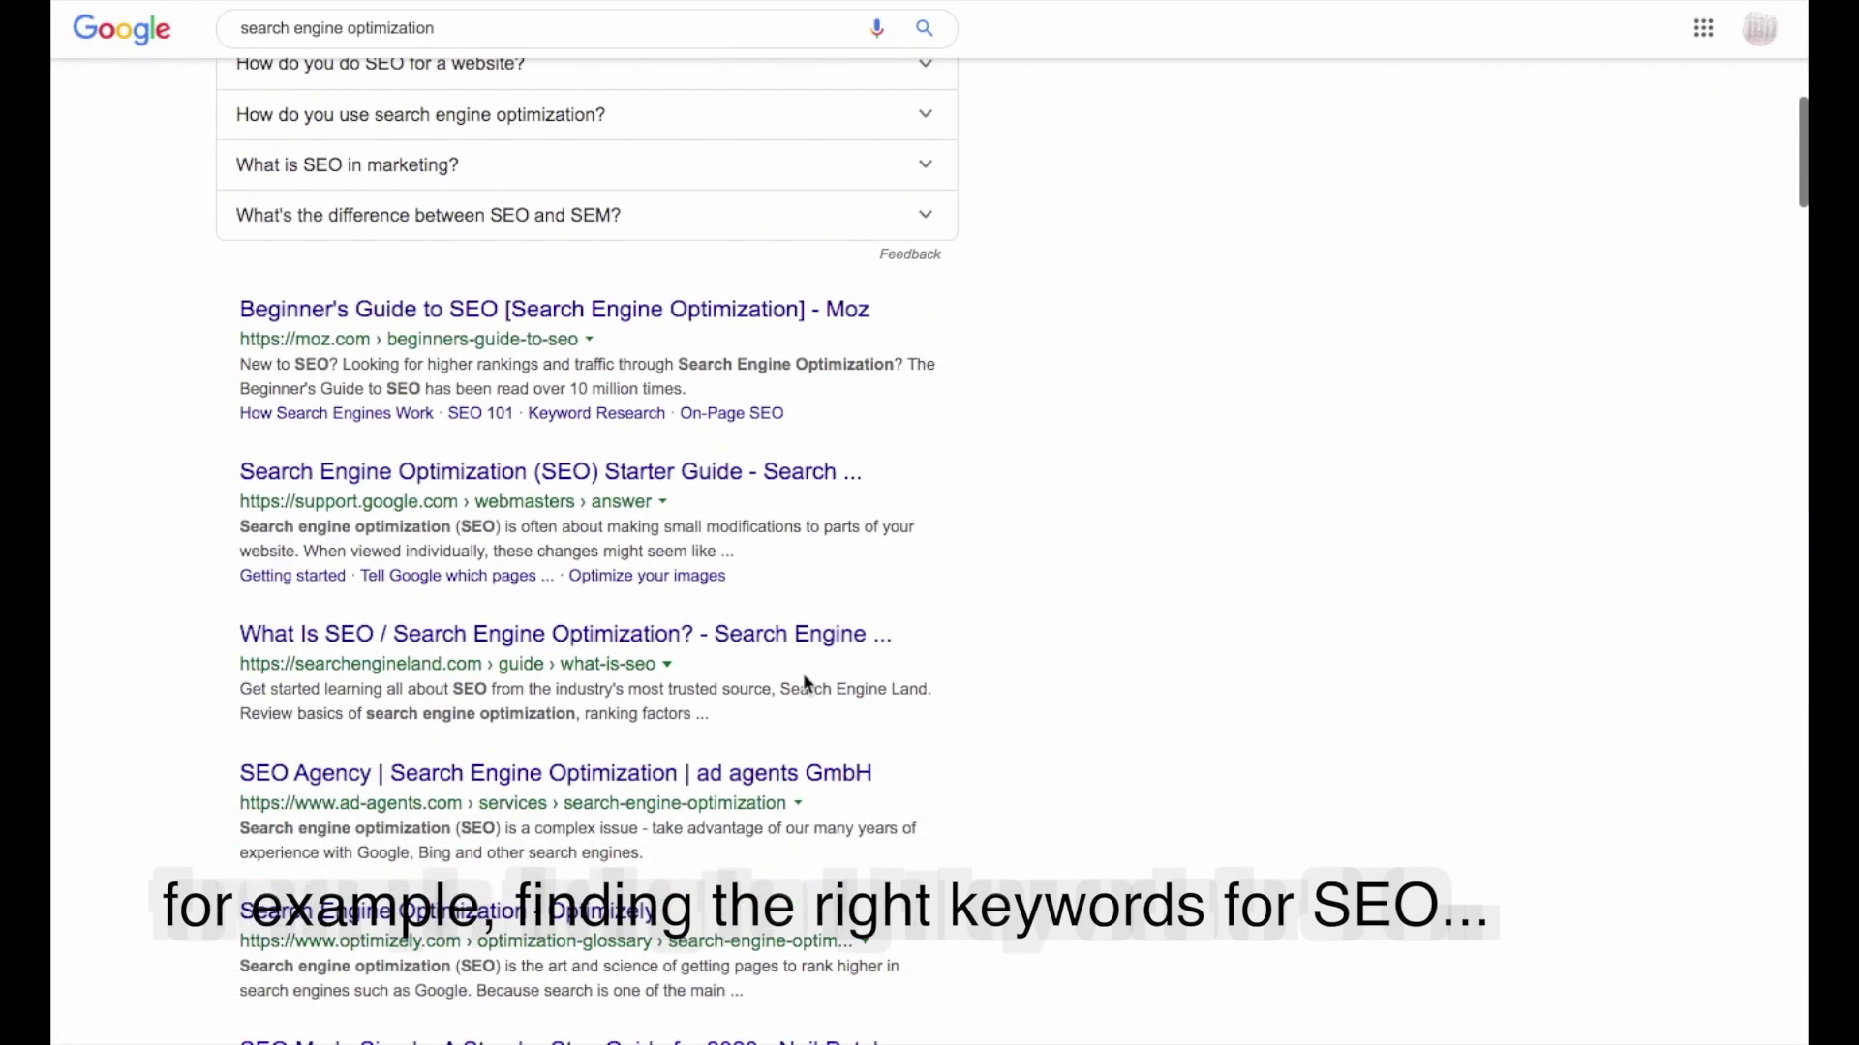
pyautogui.scroll(-13, 803, 682)
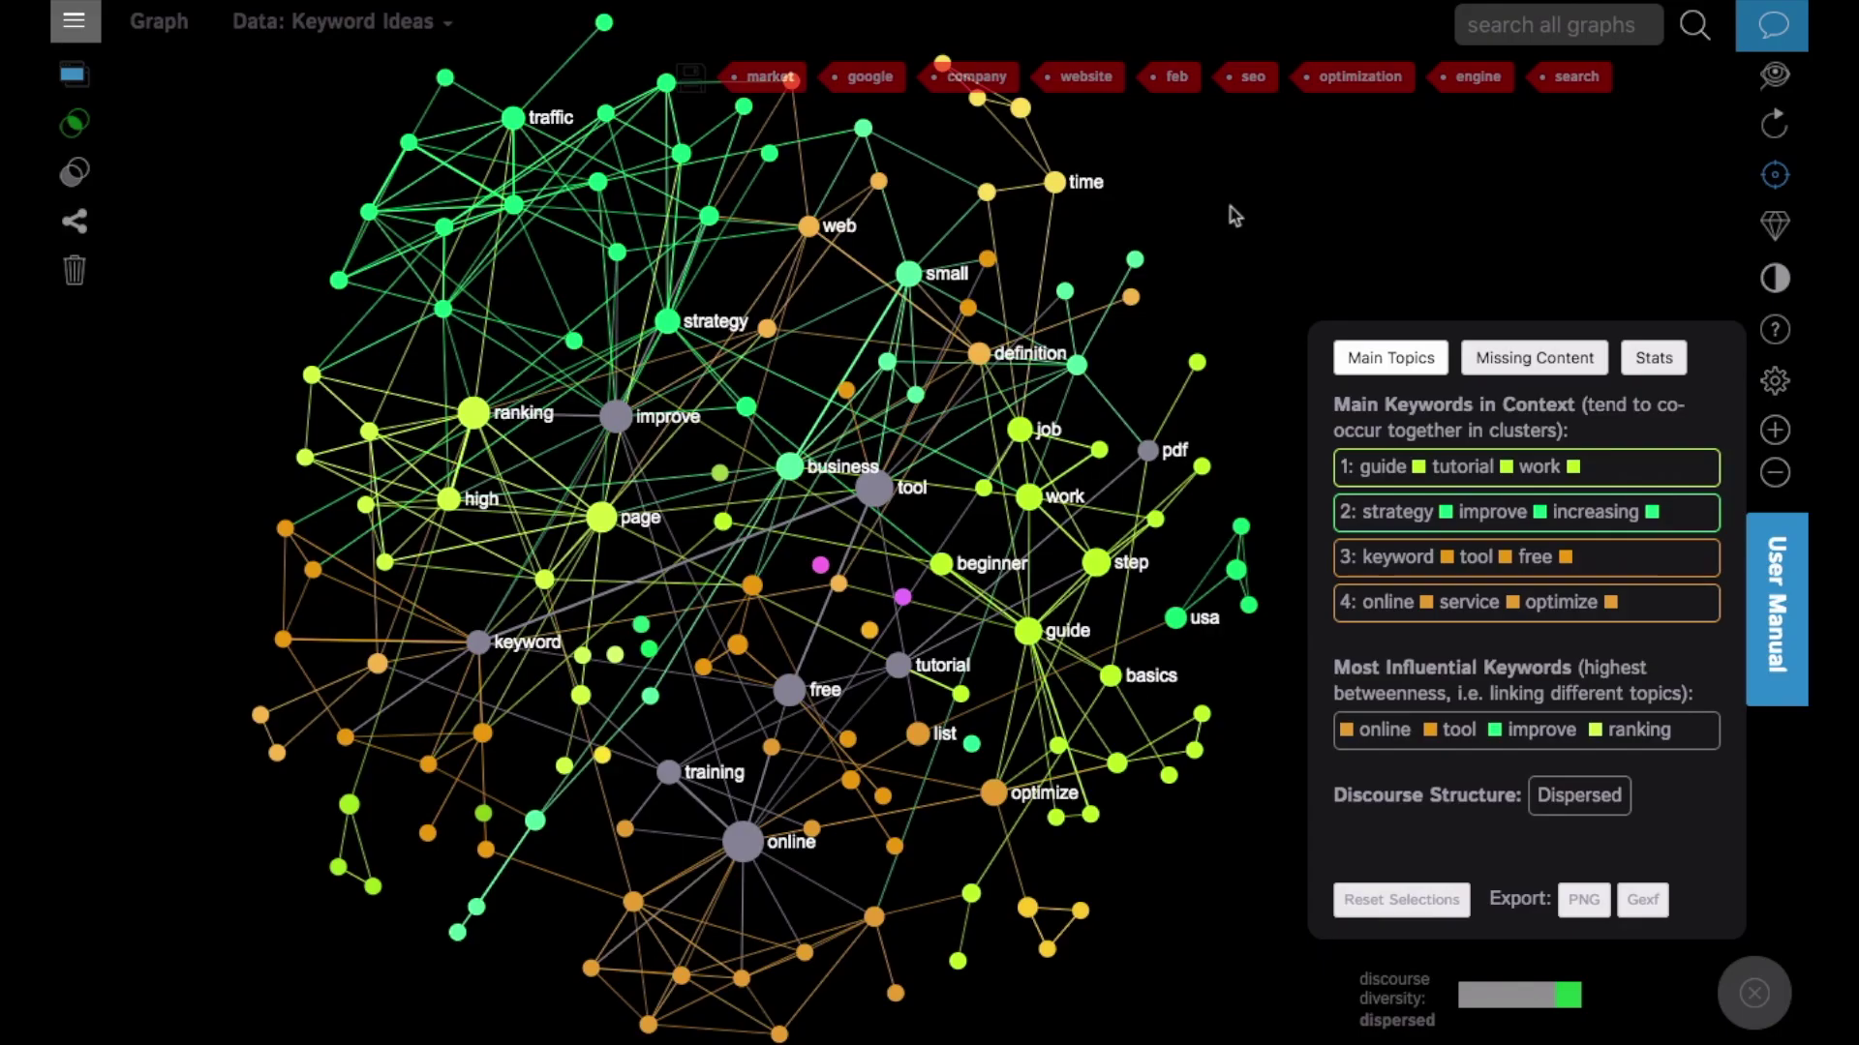
pyautogui.click(1118, 274)
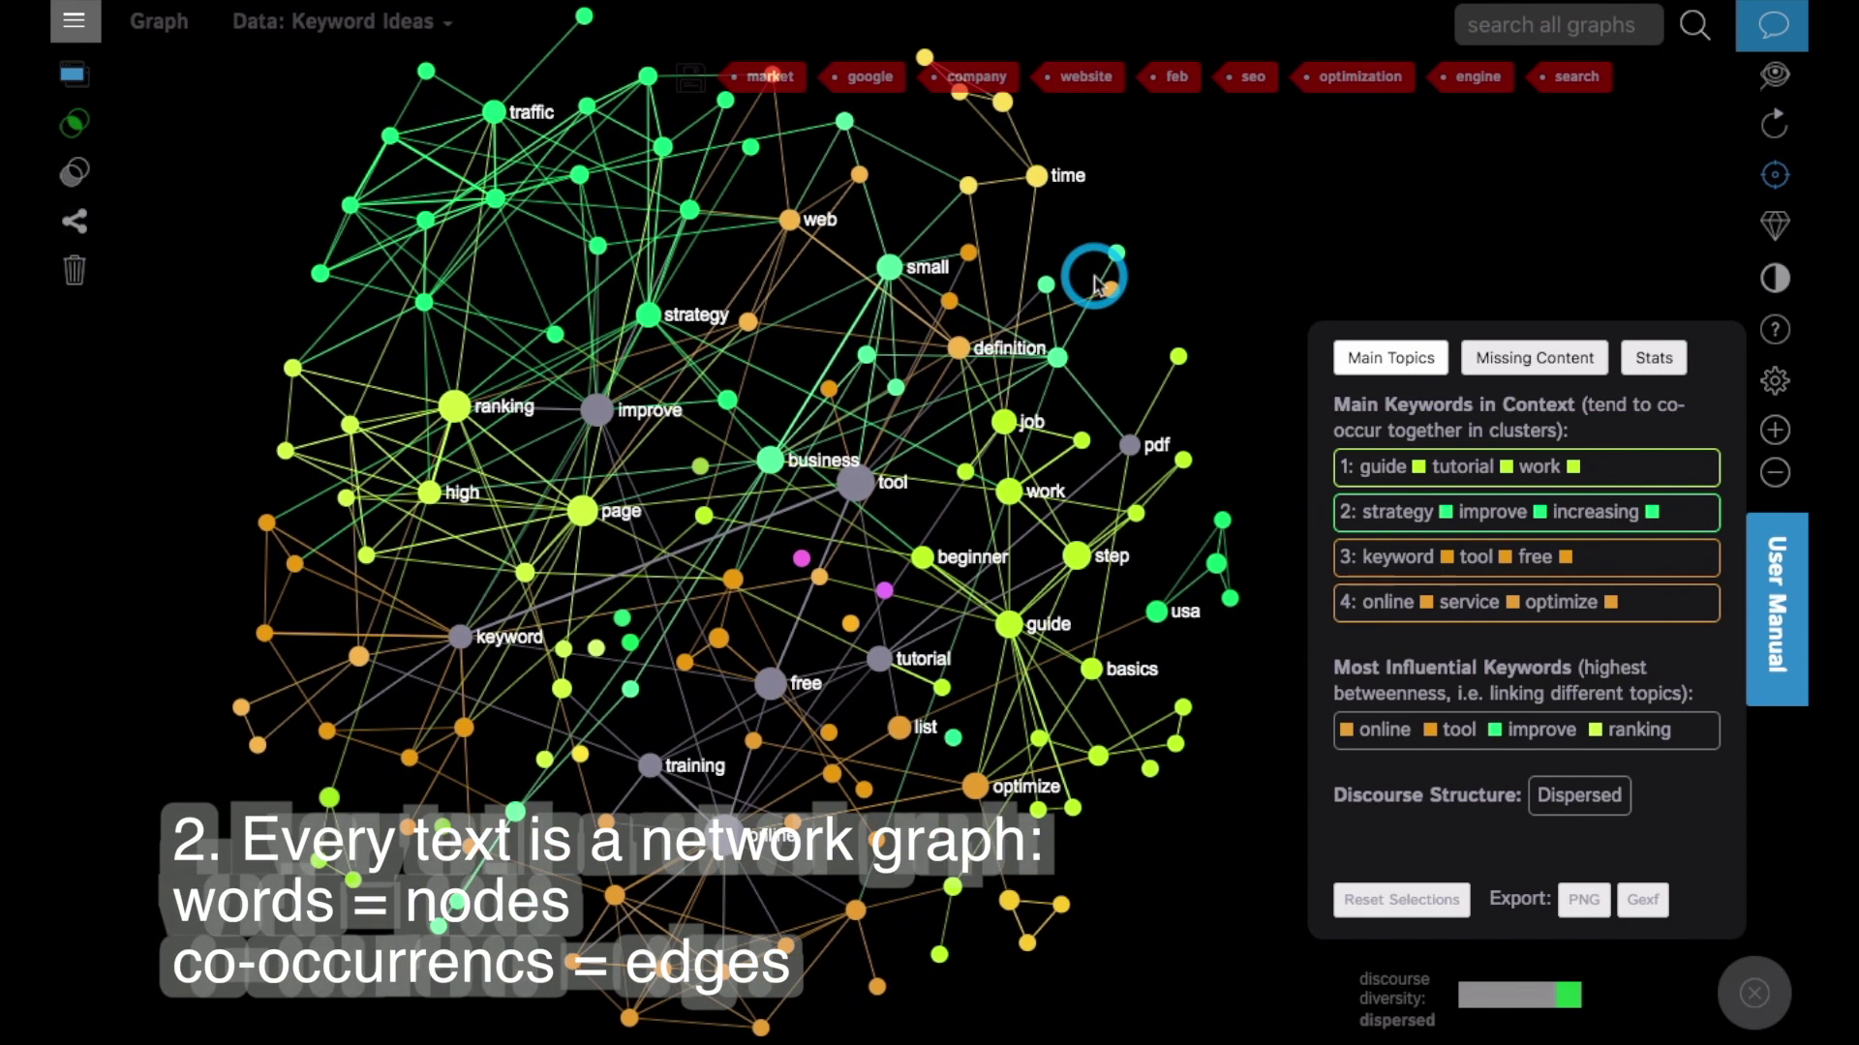
pyautogui.click(581, 510)
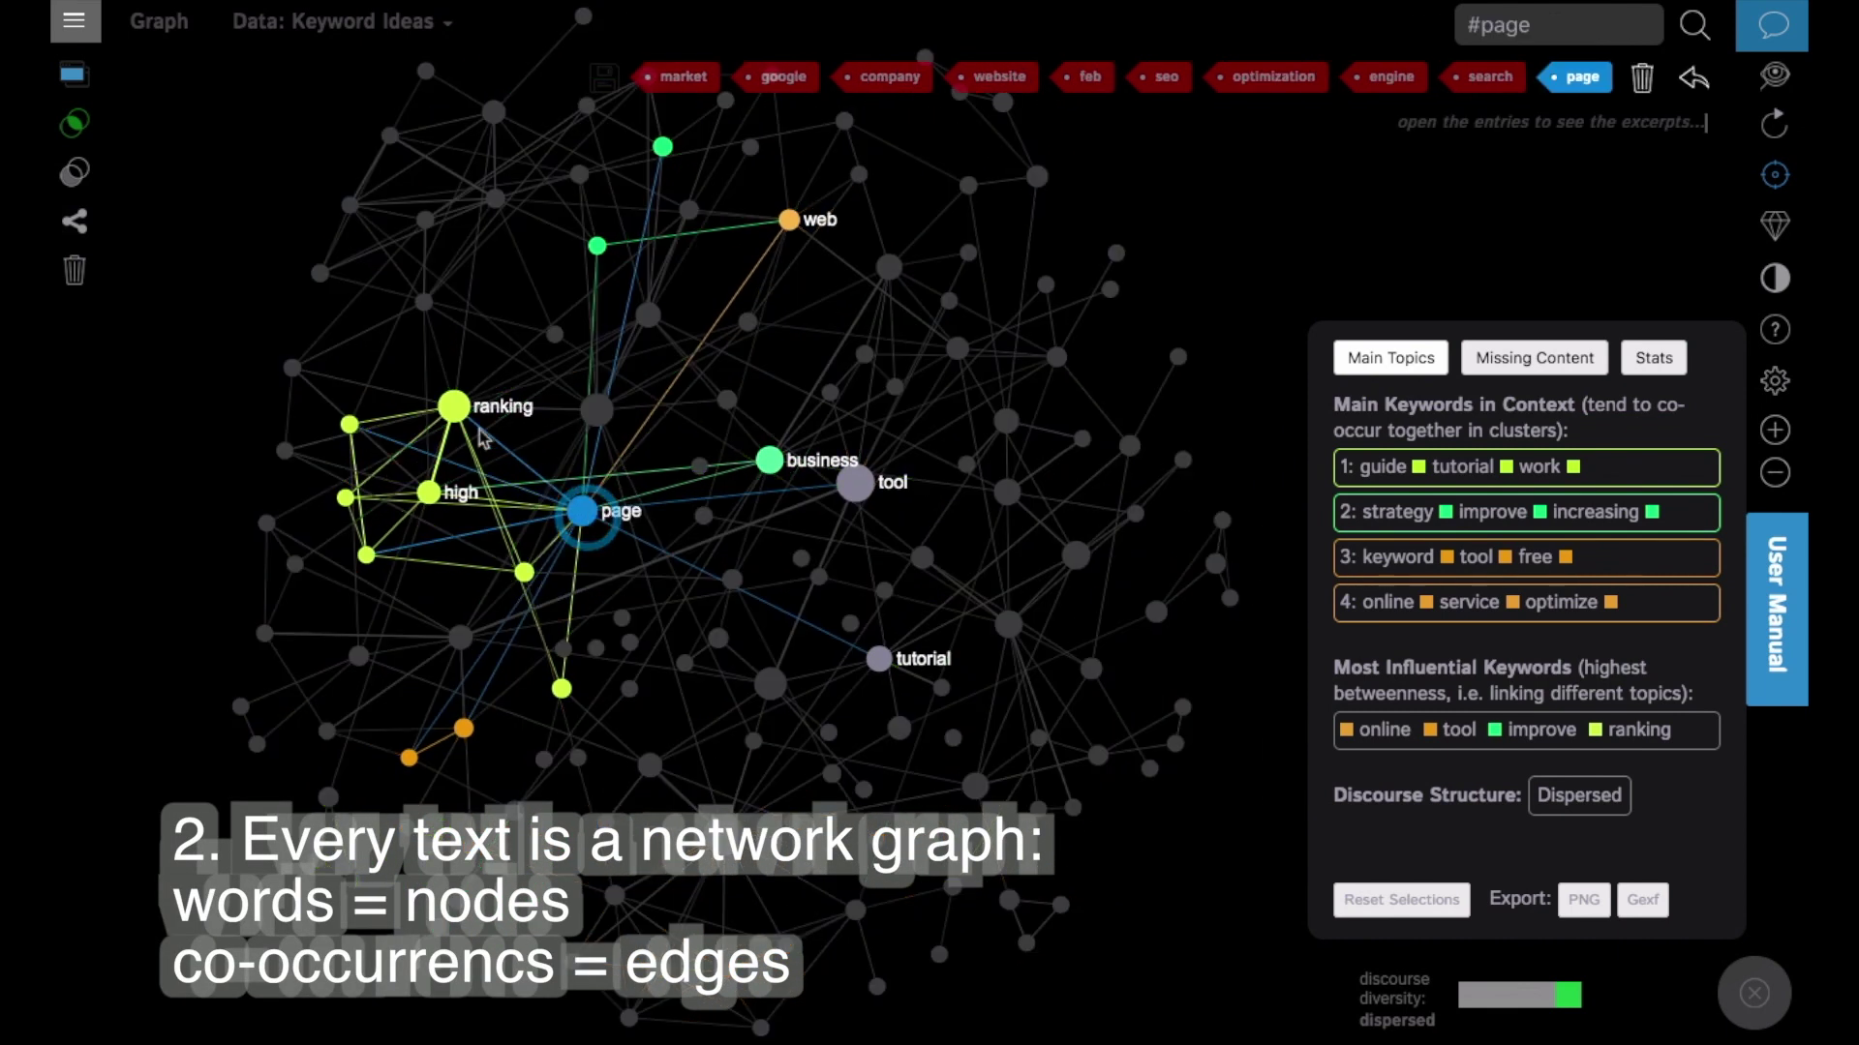
pyautogui.click(463, 416)
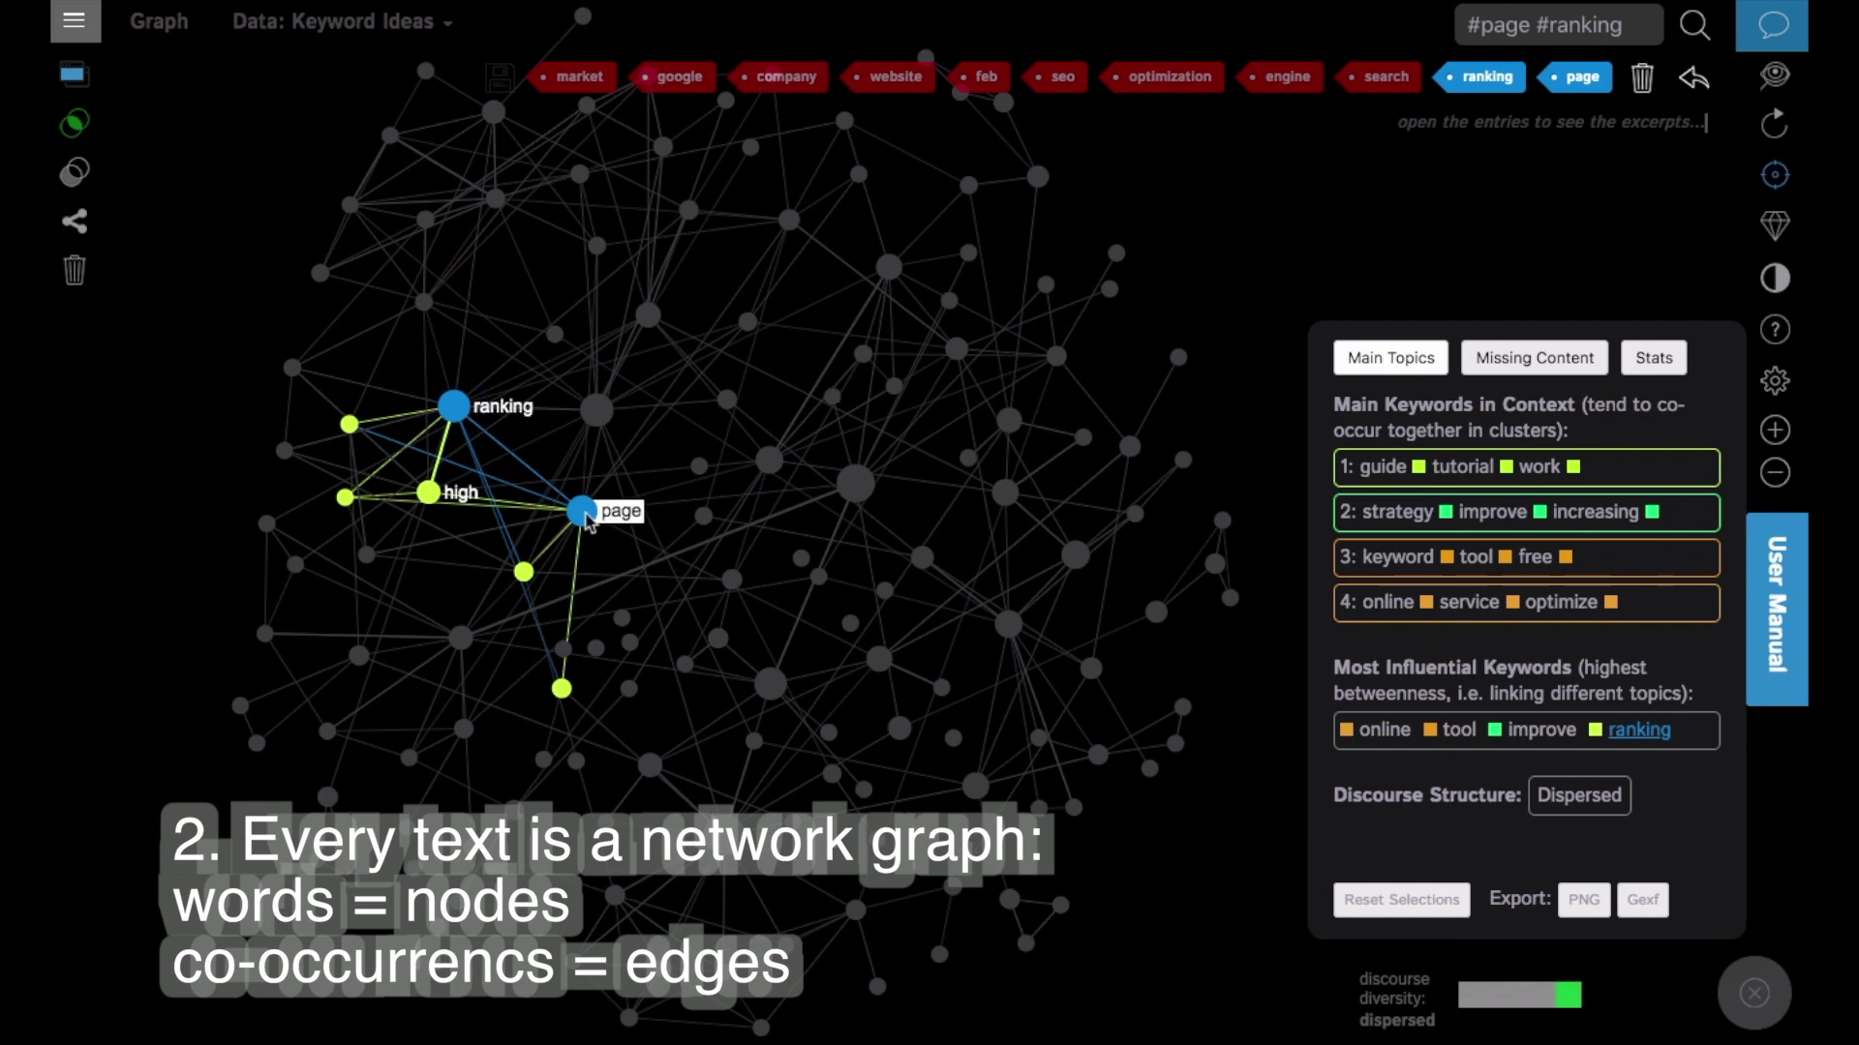
pyautogui.click(584, 516)
pyautogui.click(453, 407)
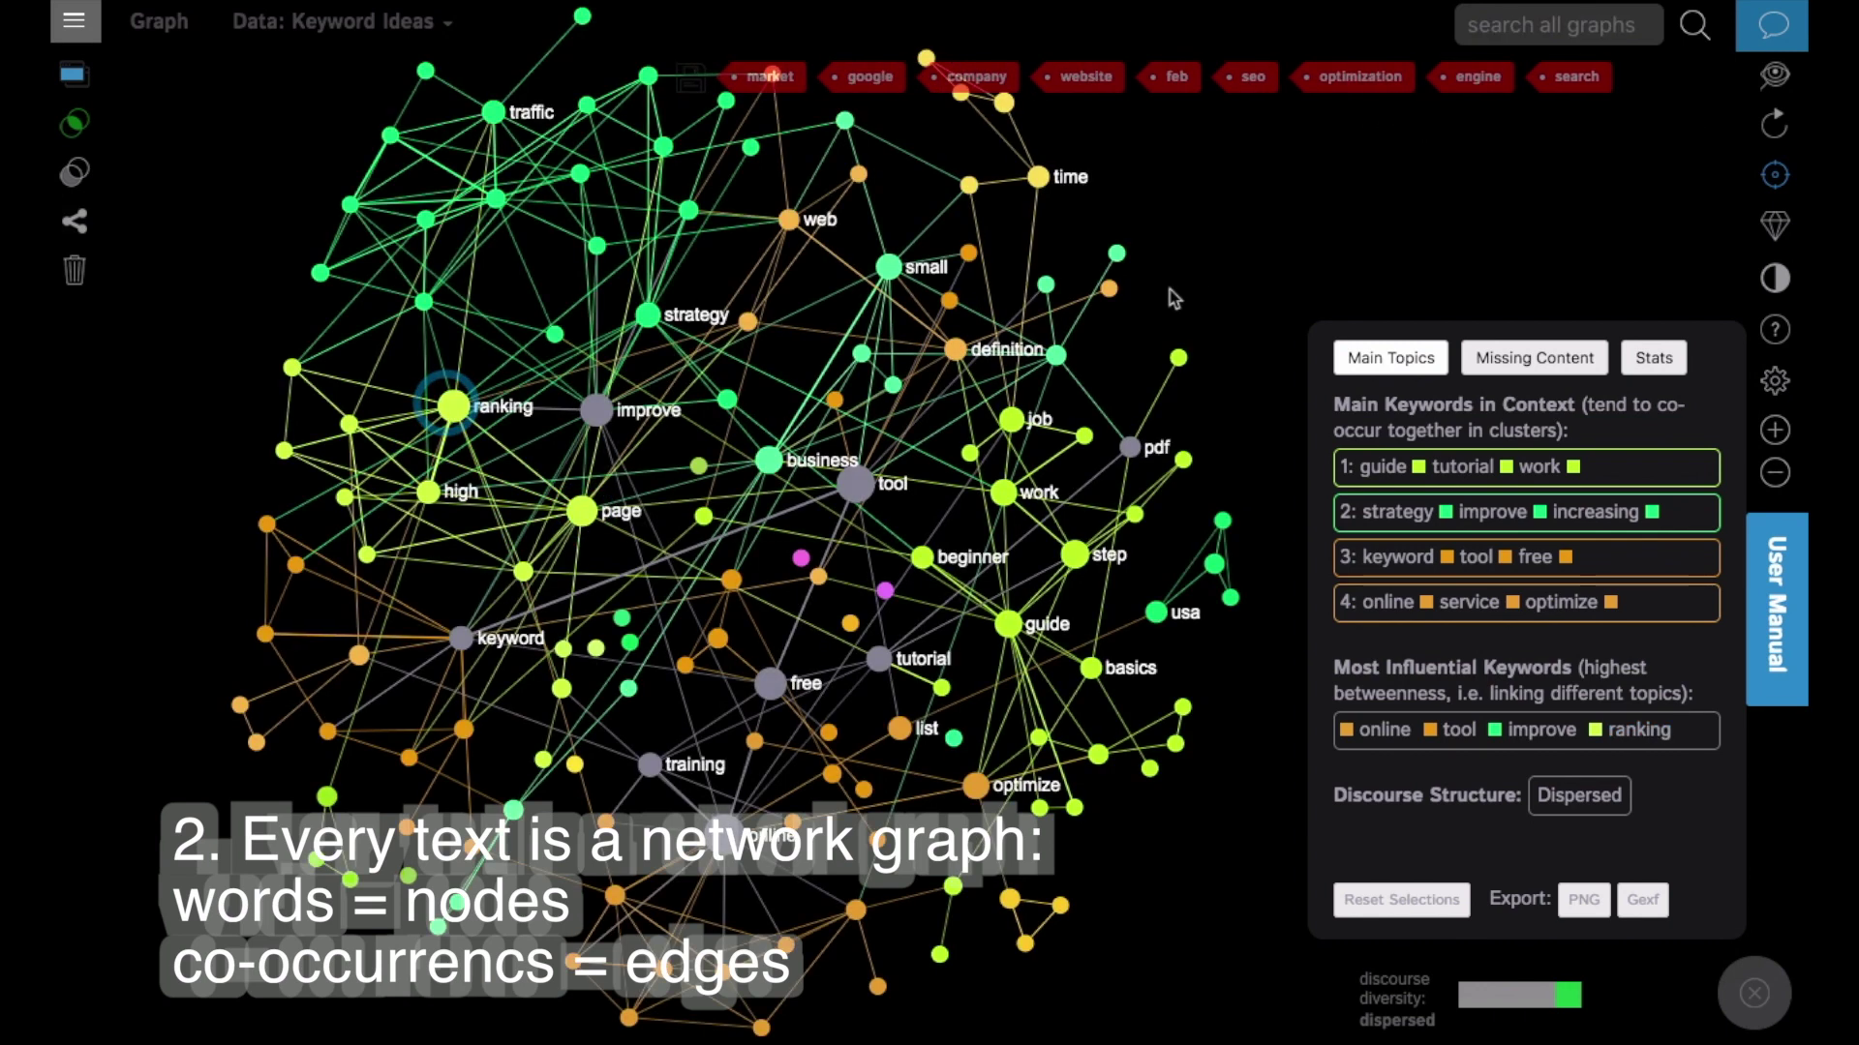
pyautogui.click(1158, 250)
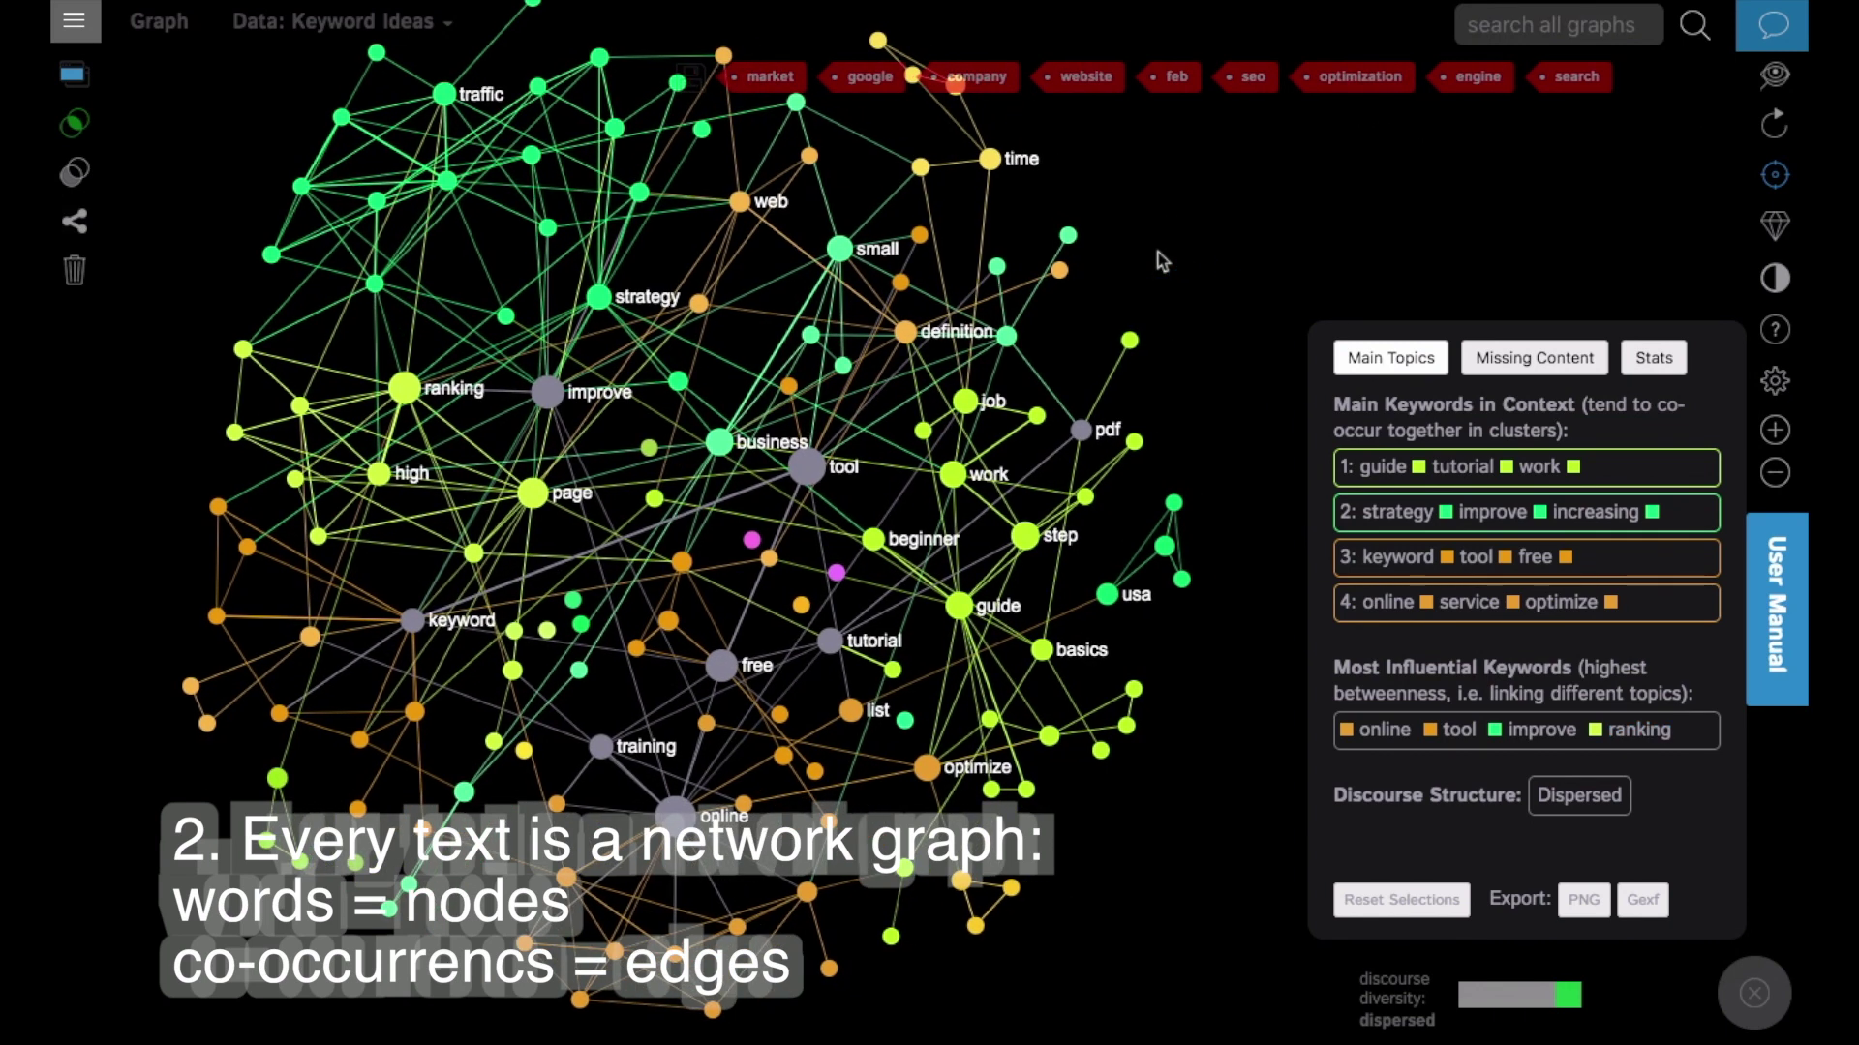
pyautogui.moveTo(1157, 253); pyautogui.dragTo(1172, 311)
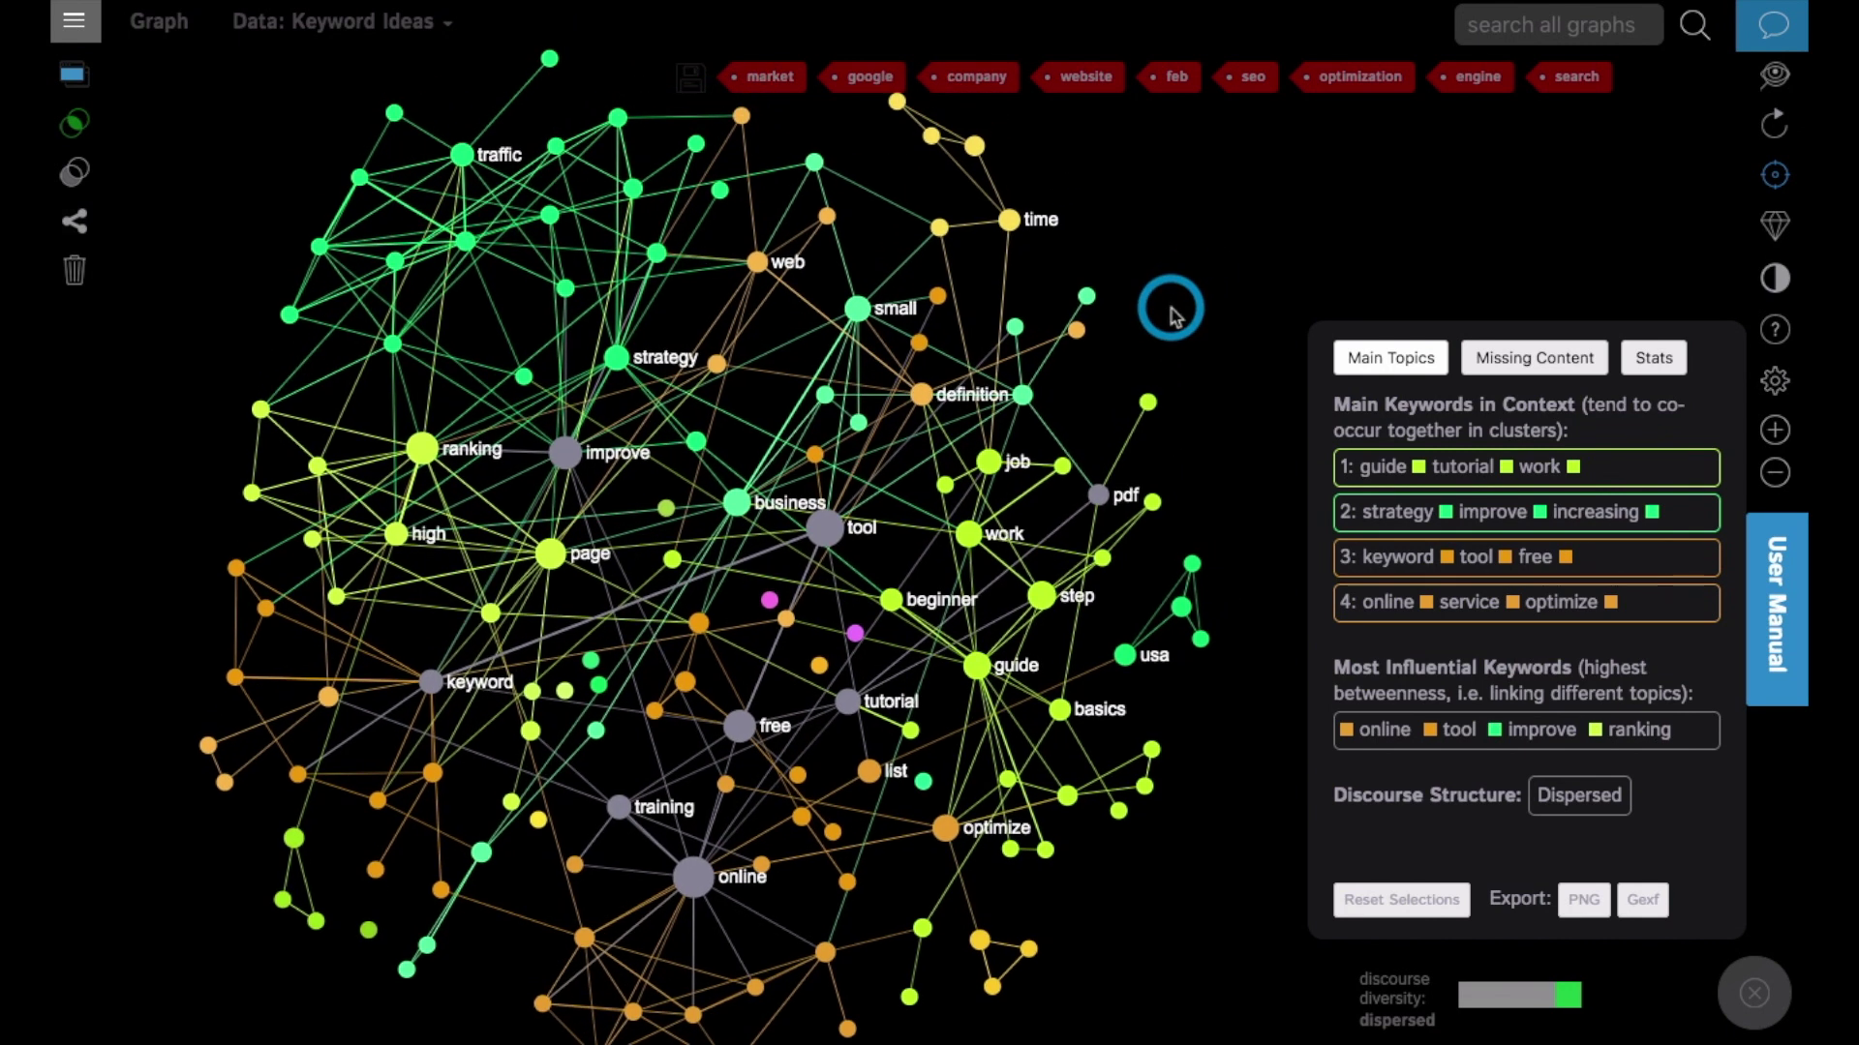
pyautogui.click(1657, 467)
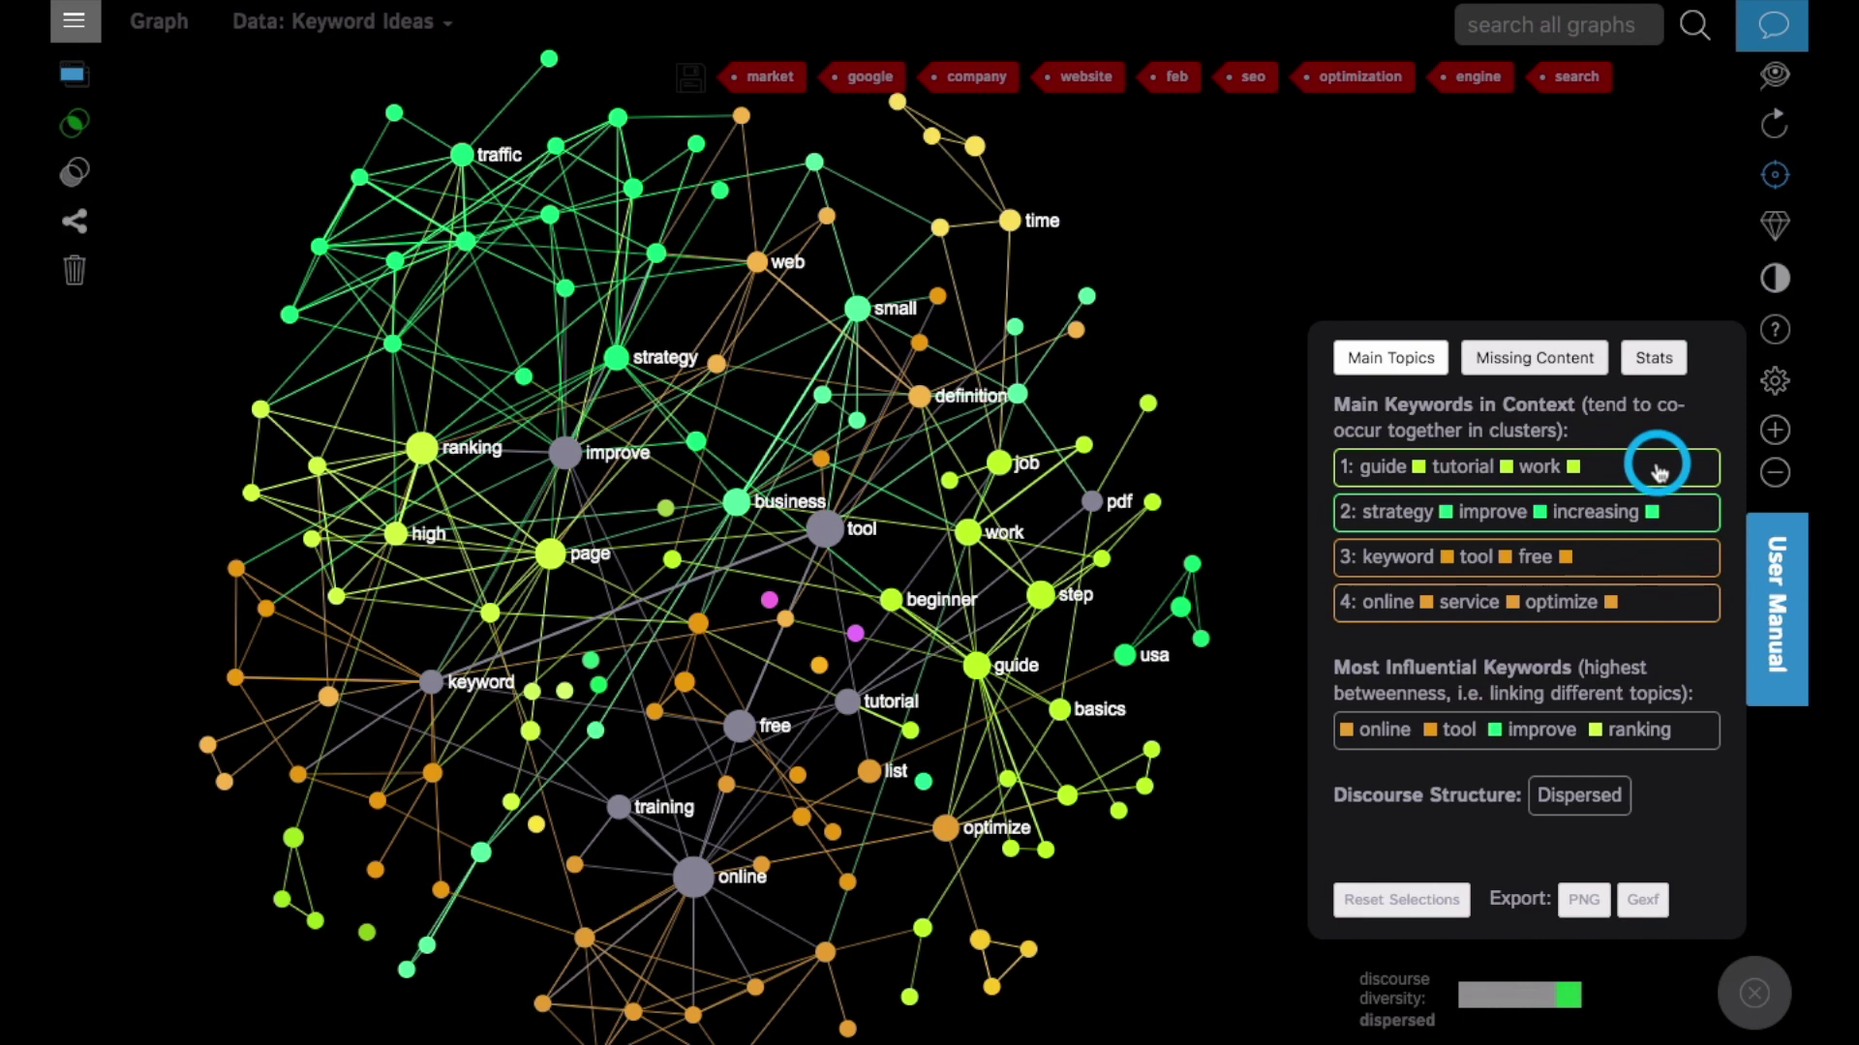
pyautogui.click(1663, 527)
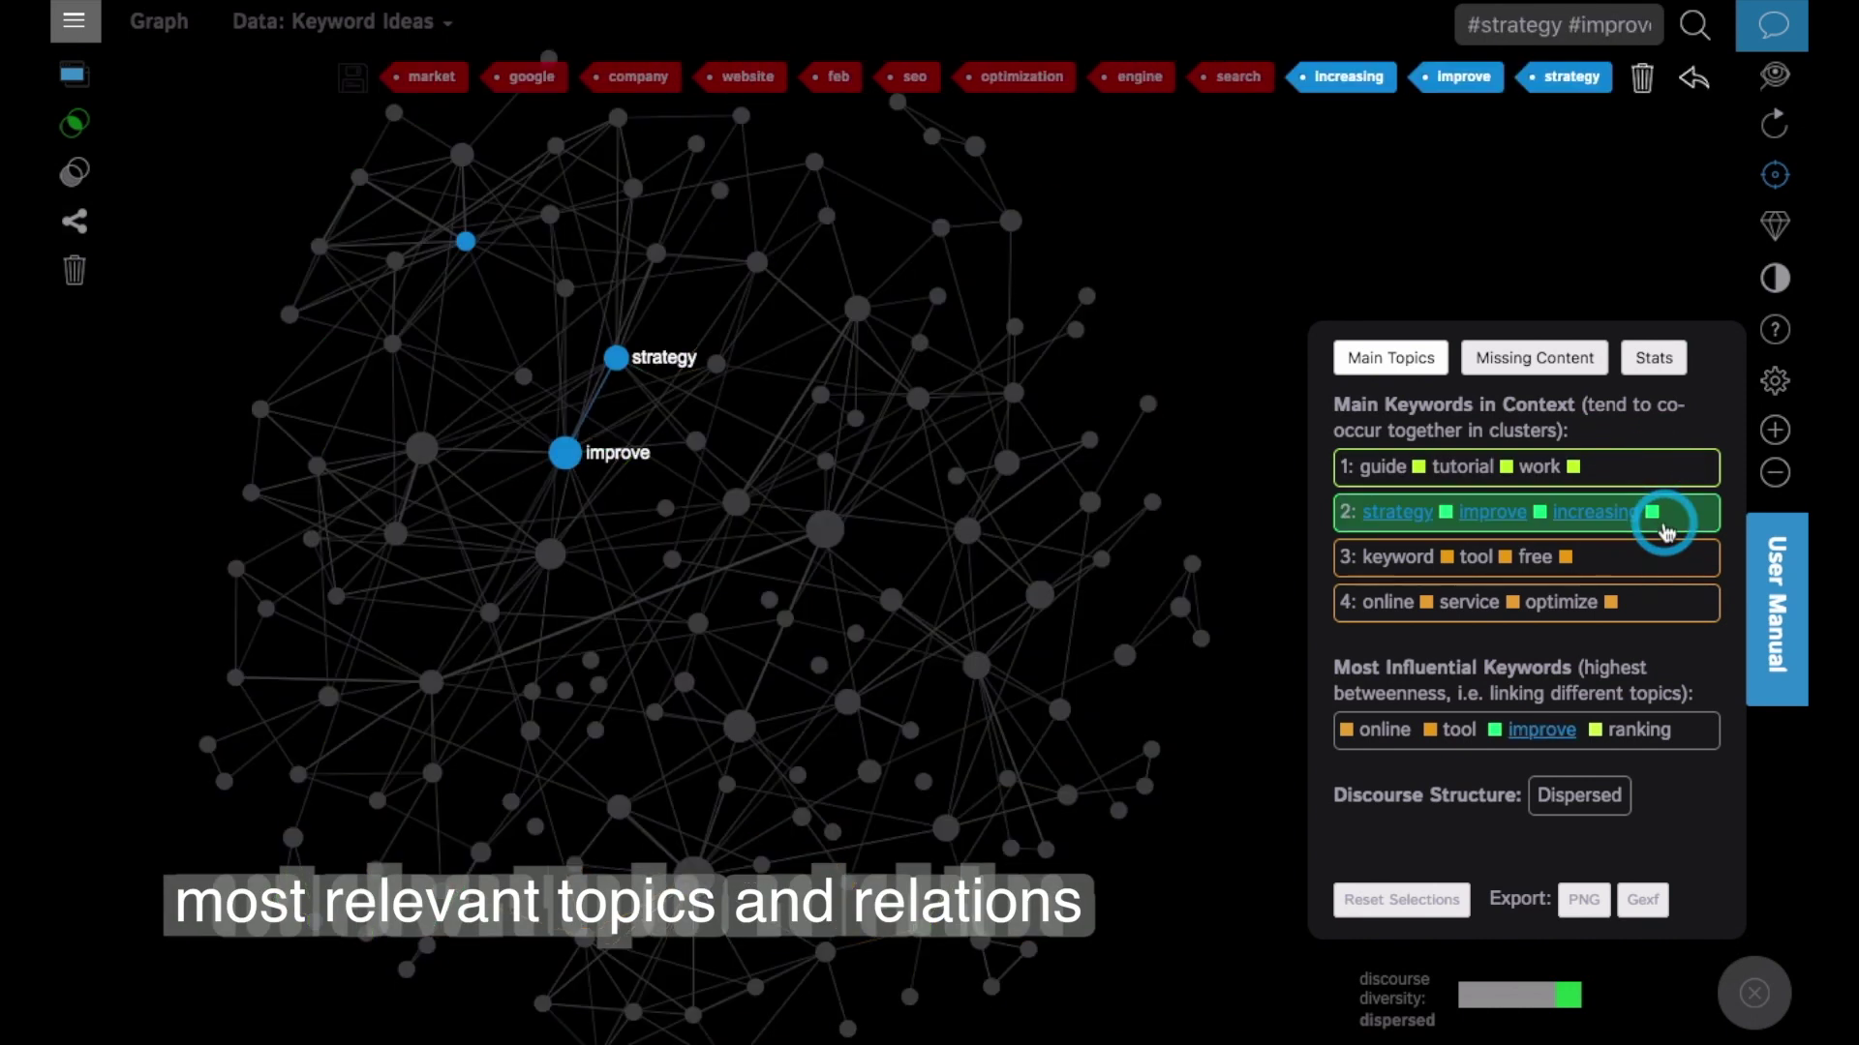
pyautogui.click(1663, 528)
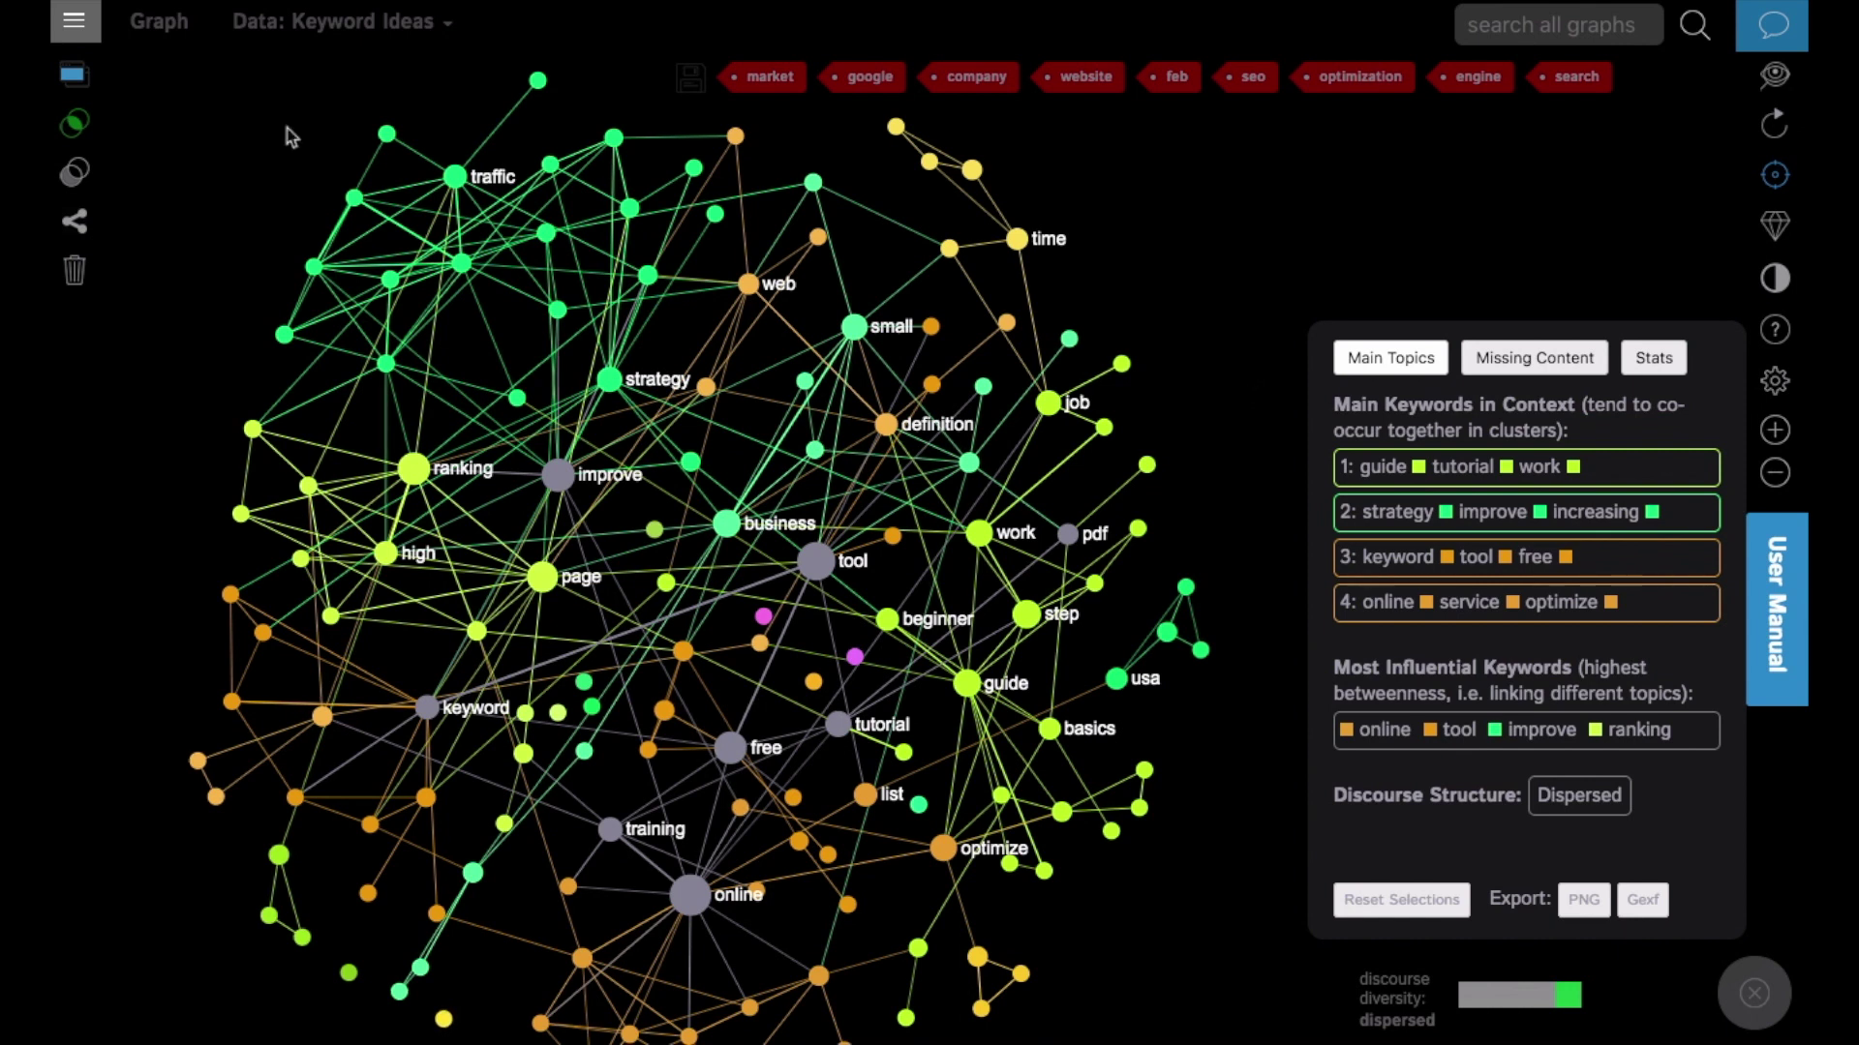
# Launch the SEO app from the apps page and import Google results for 'search engine optimization'.
pyautogui.click(76, 22)
pyautogui.click(117, 163)
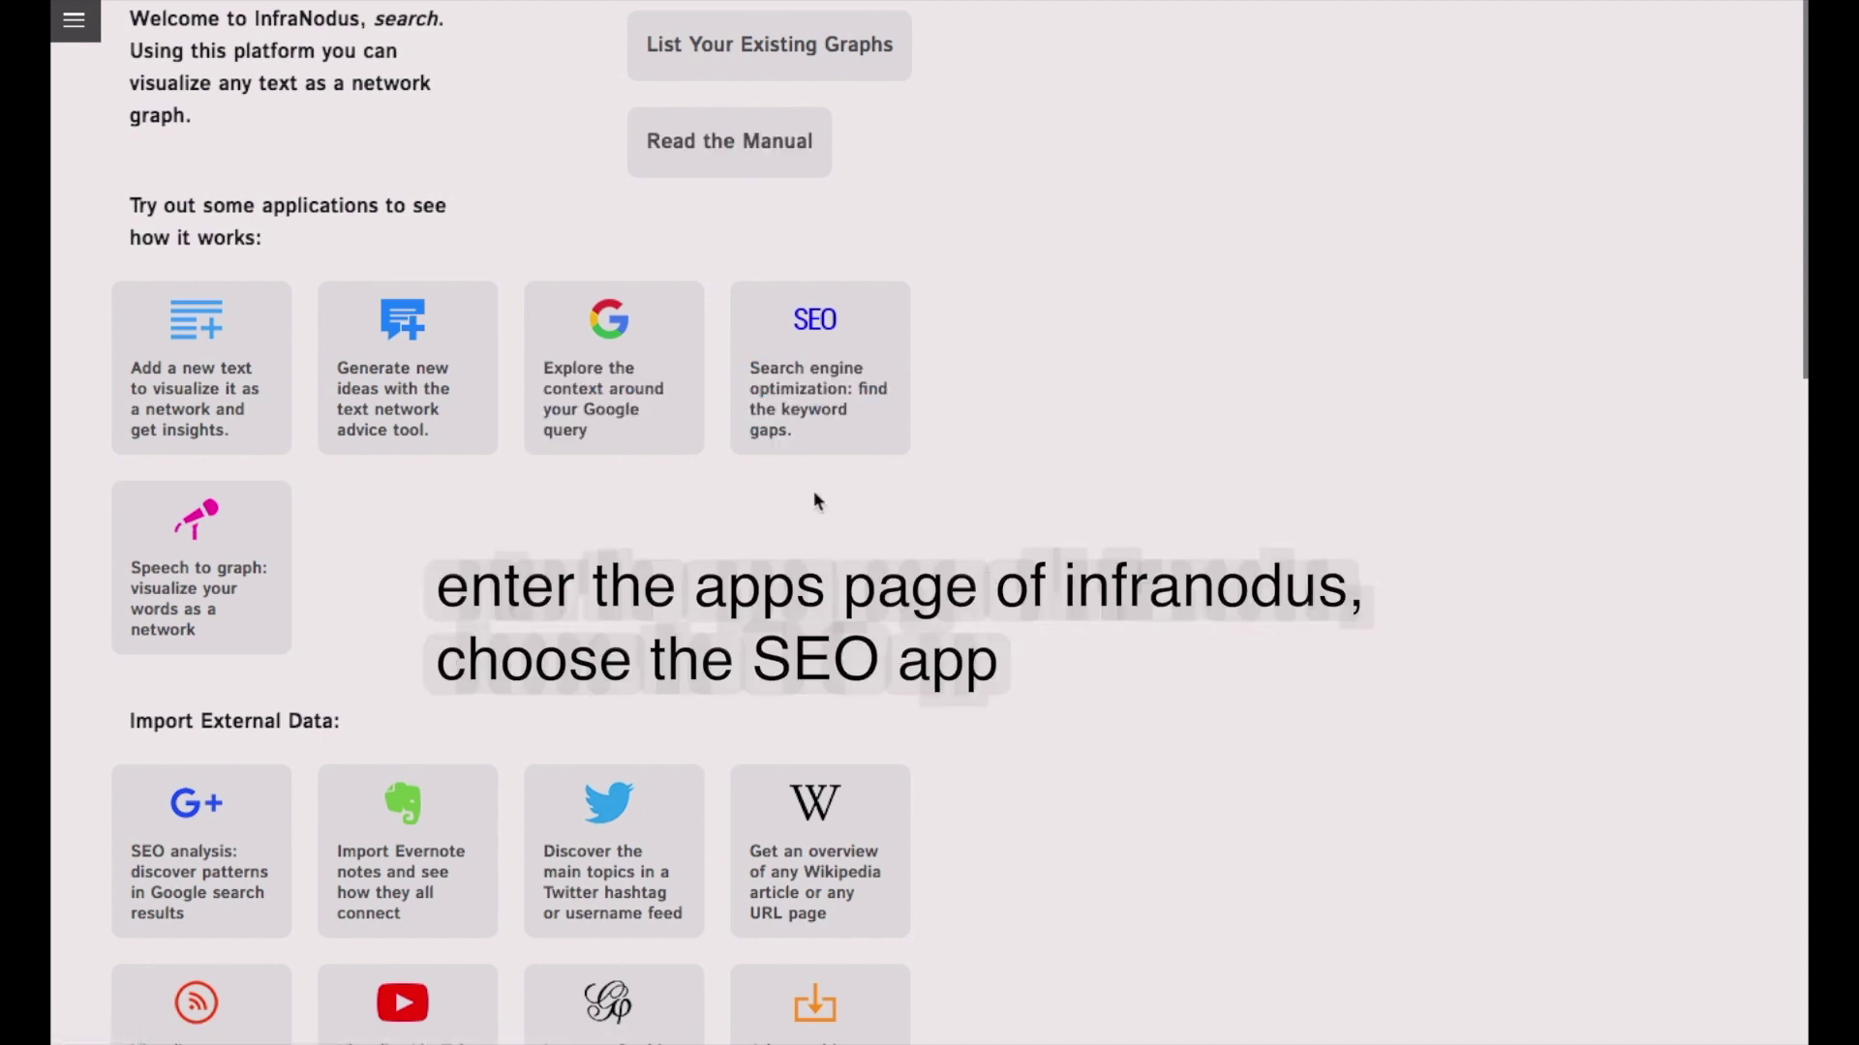
pyautogui.click(831, 396)
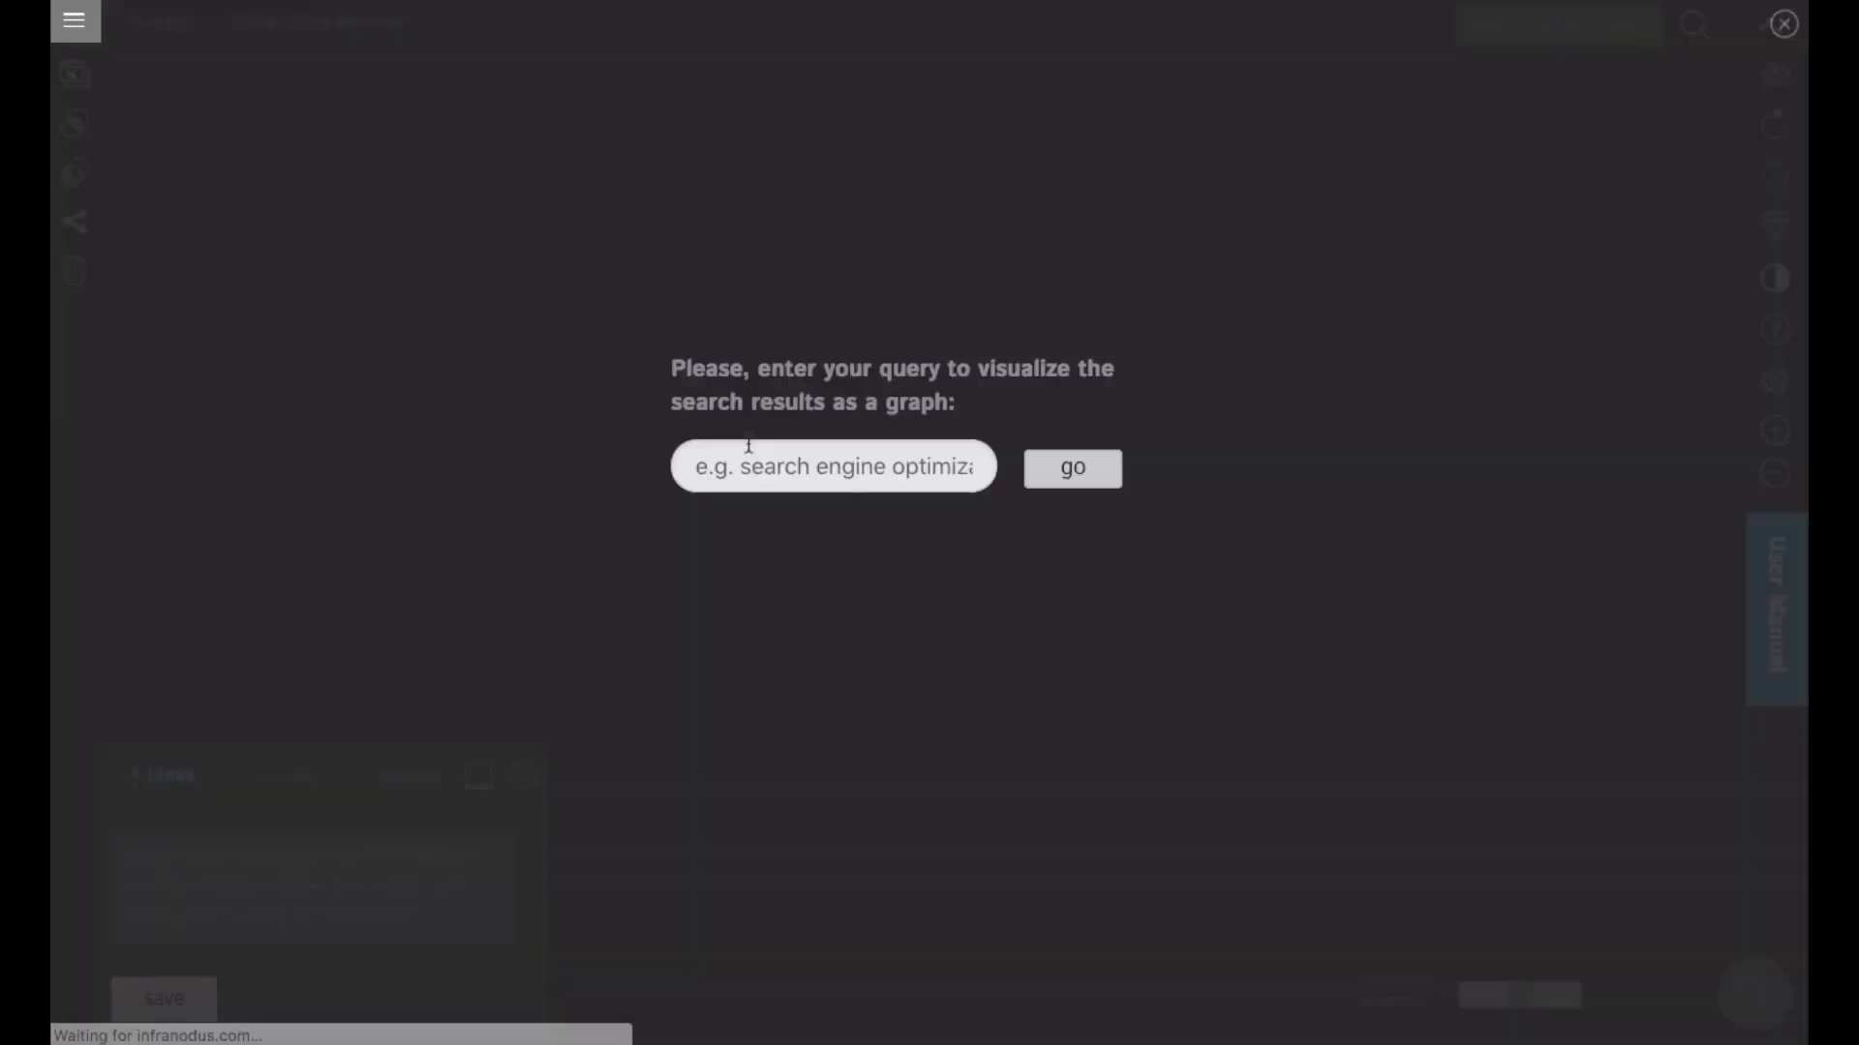
pyautogui.click(753, 468)
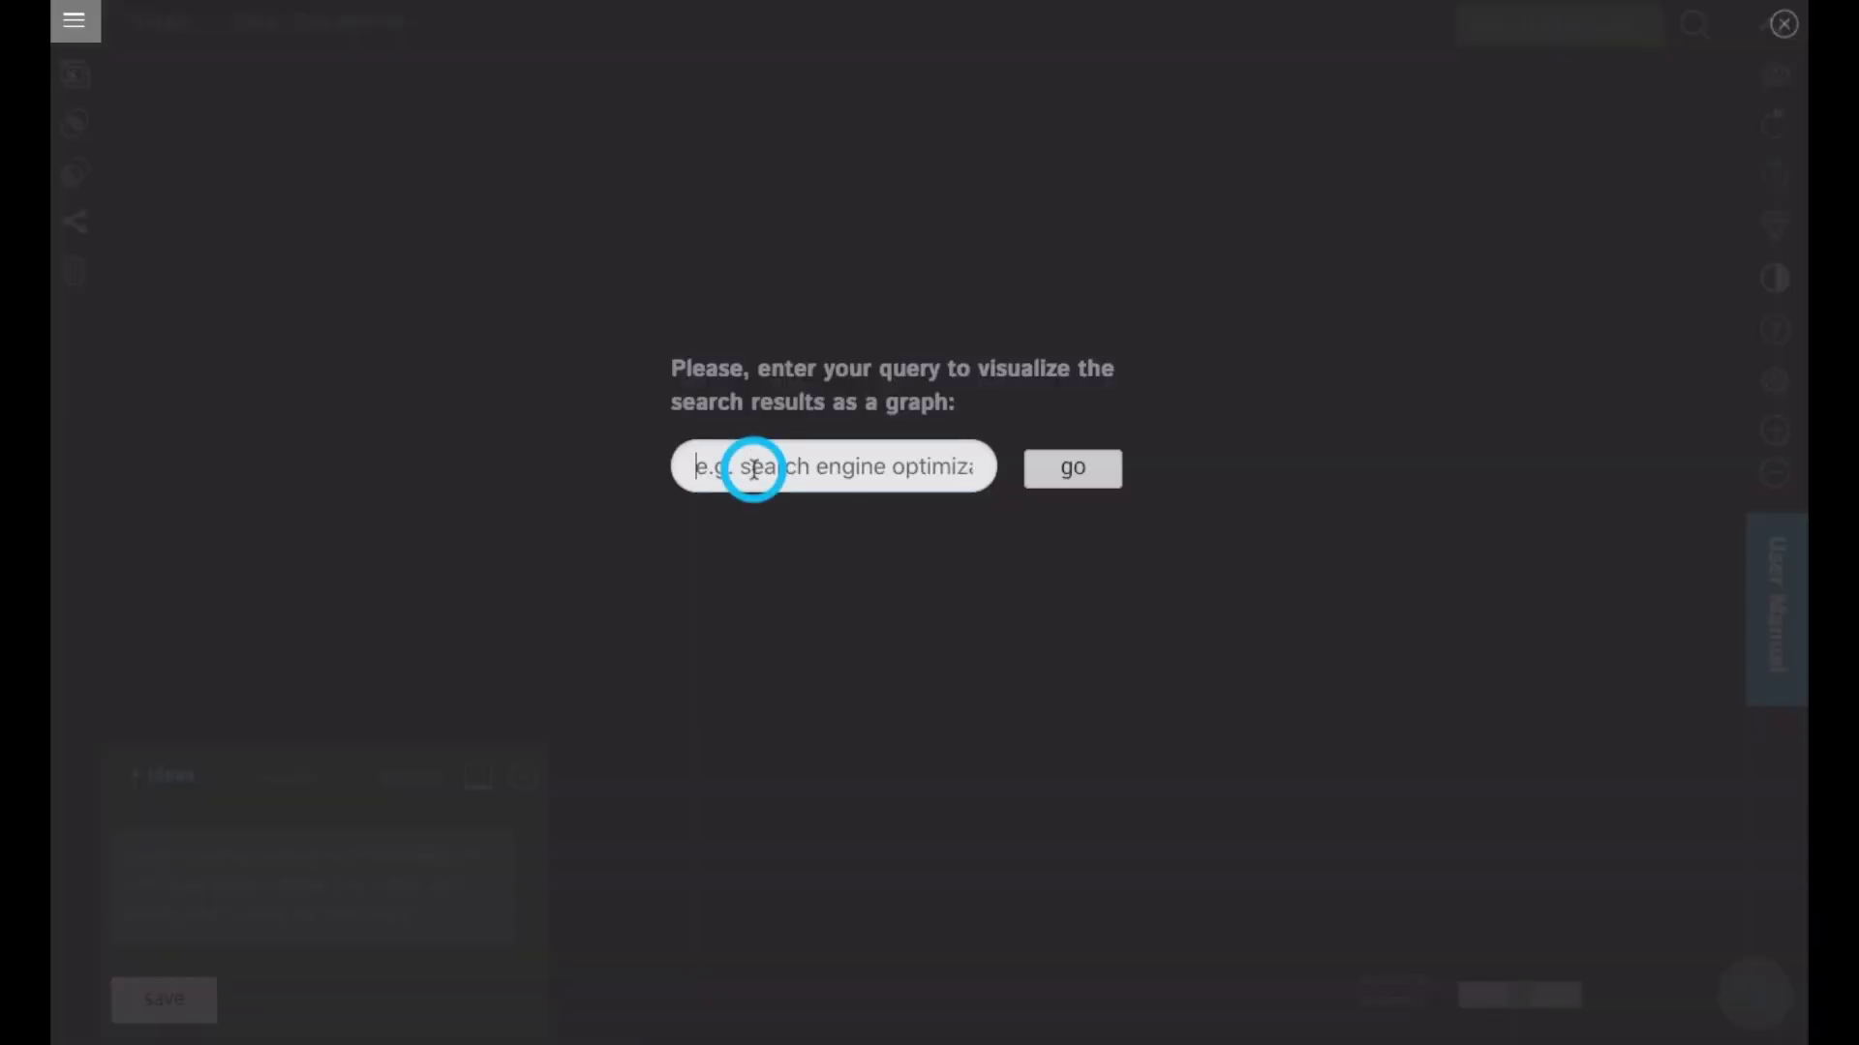
pyautogui.write('sea')
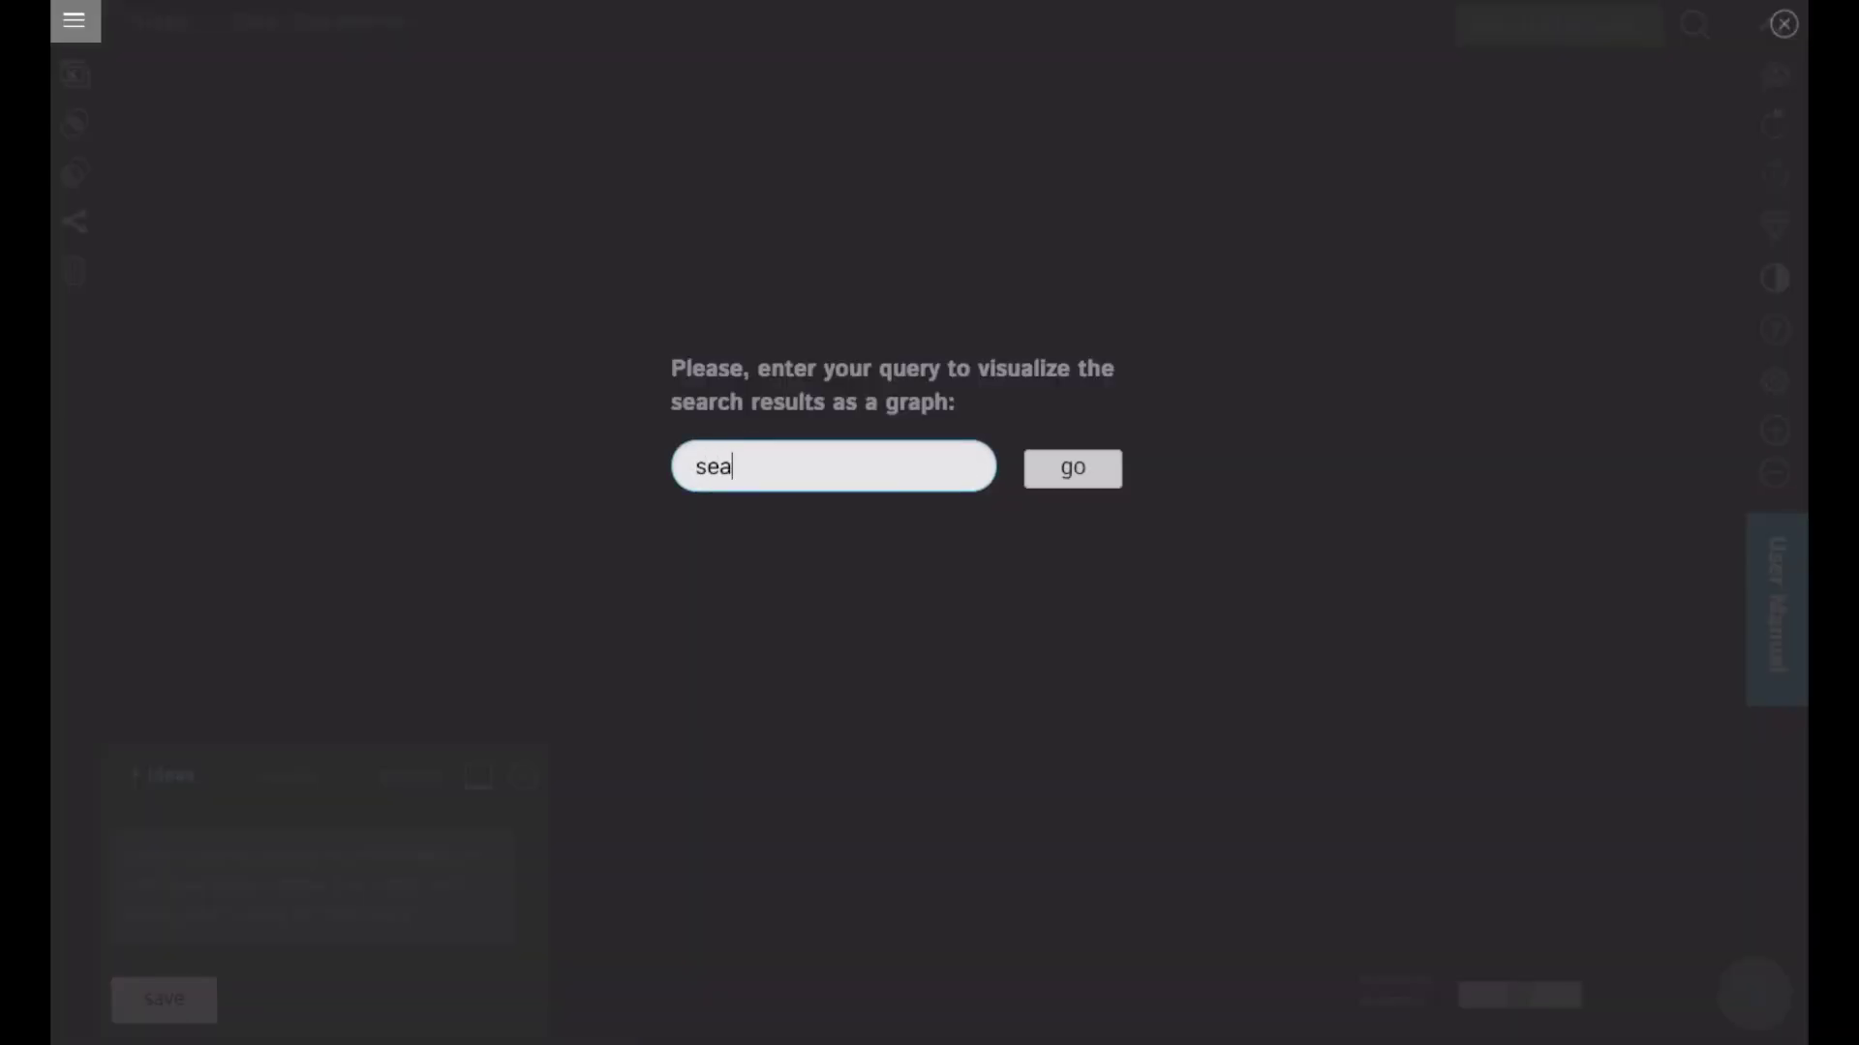
pyautogui.write('rch engine optimiza')
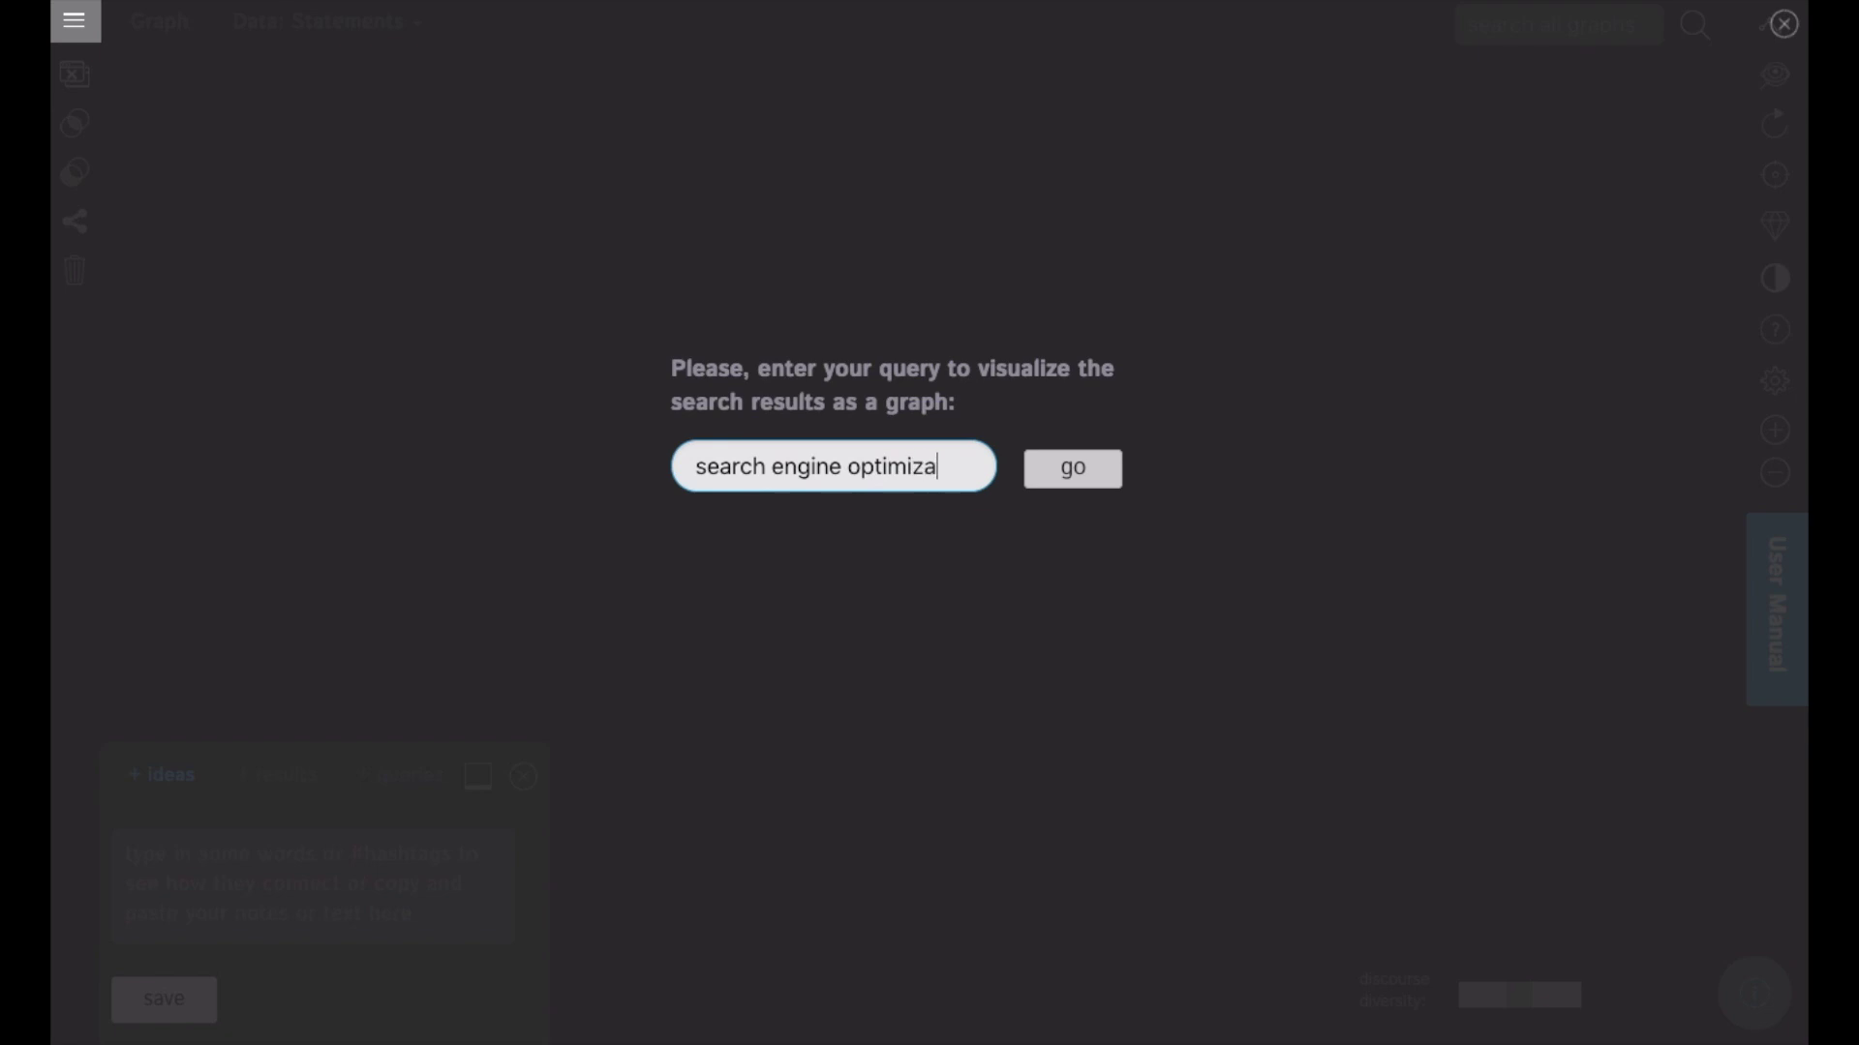
pyautogui.write('tion')
pyautogui.press('Return')
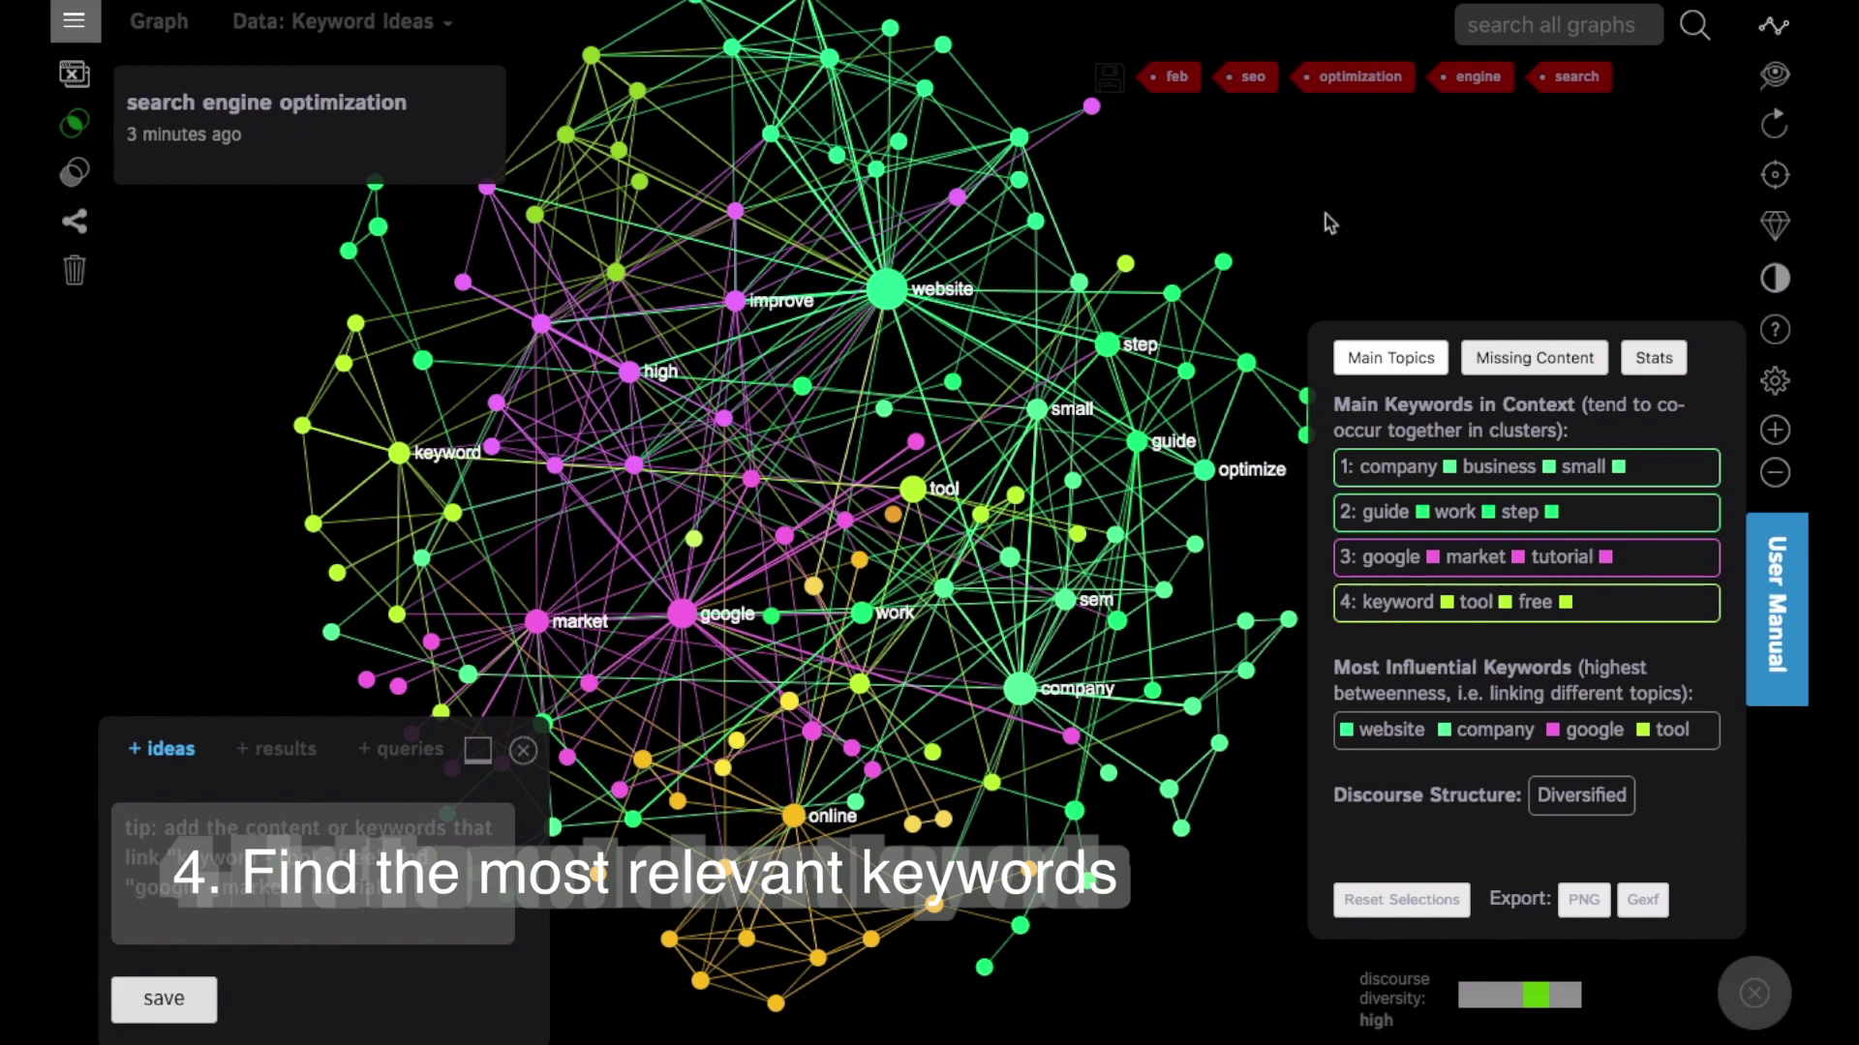
# Preview the website and google keywords by toggling each node's filter on and off.
pyautogui.click(887, 291)
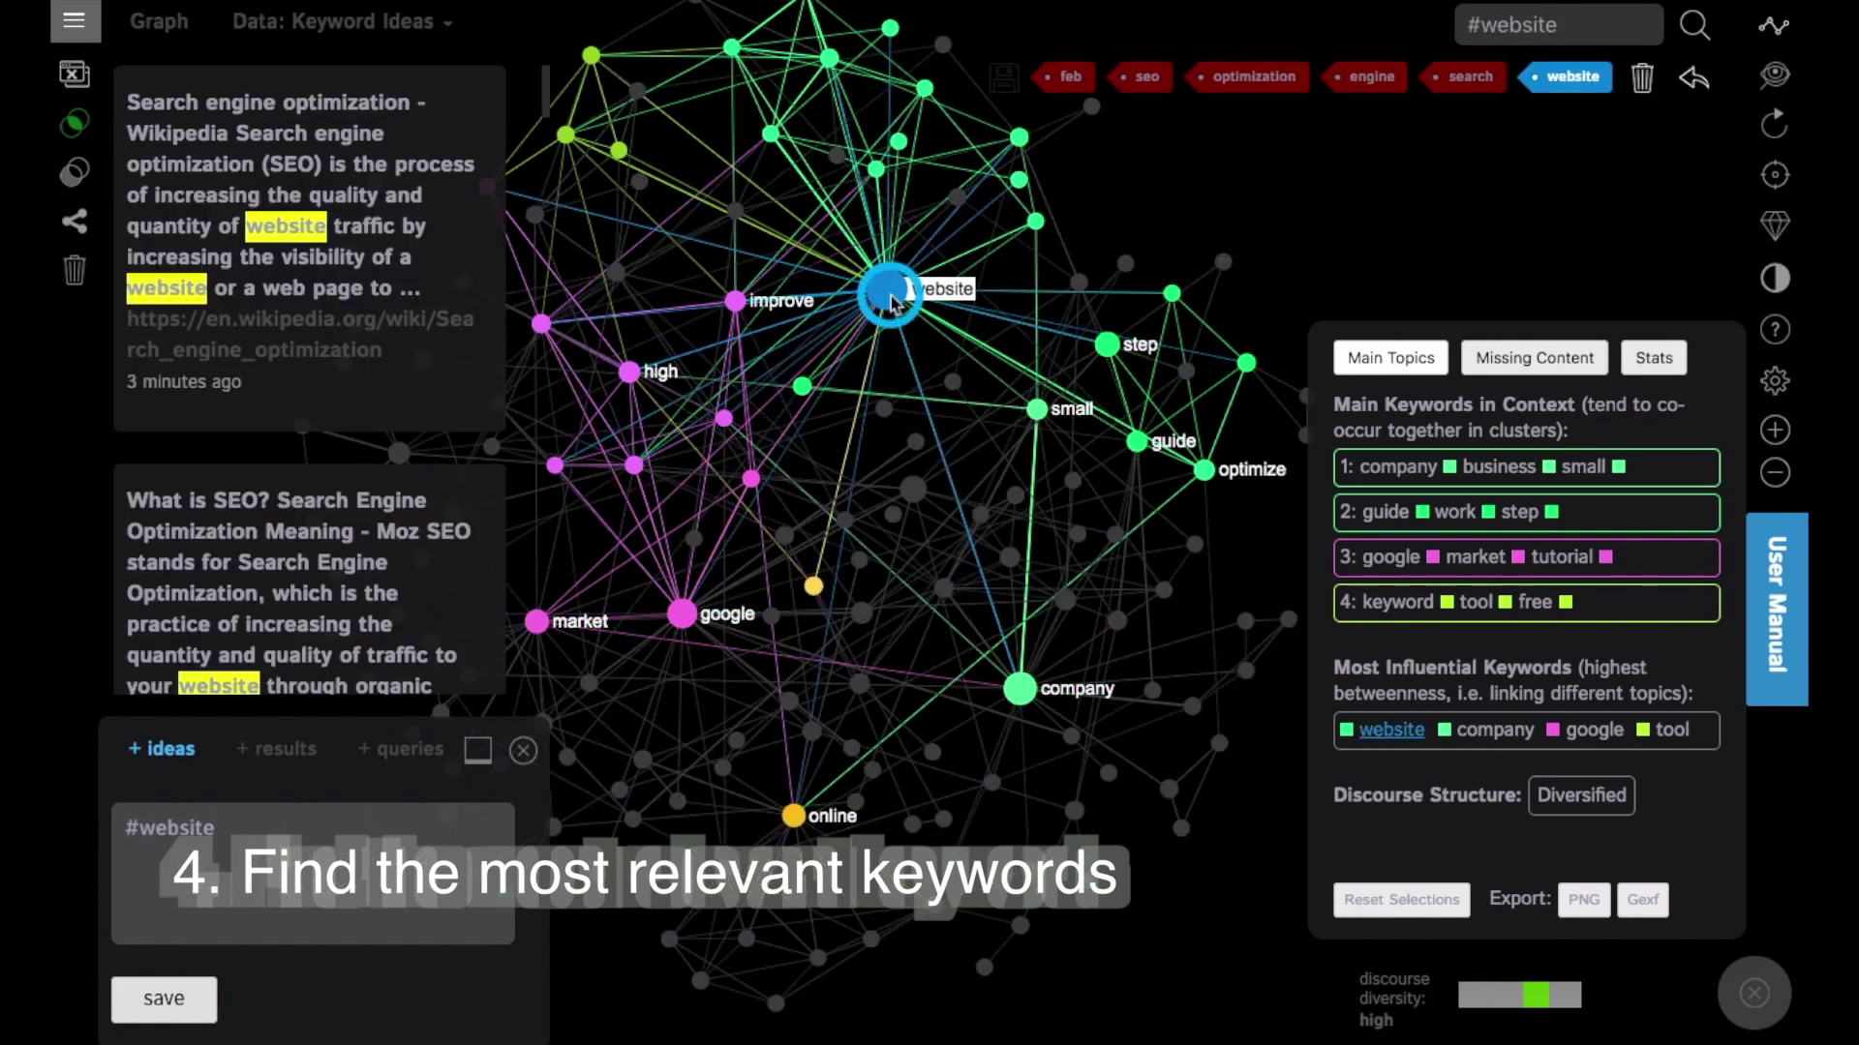
pyautogui.click(886, 290)
pyautogui.click(680, 621)
pyautogui.click(680, 621)
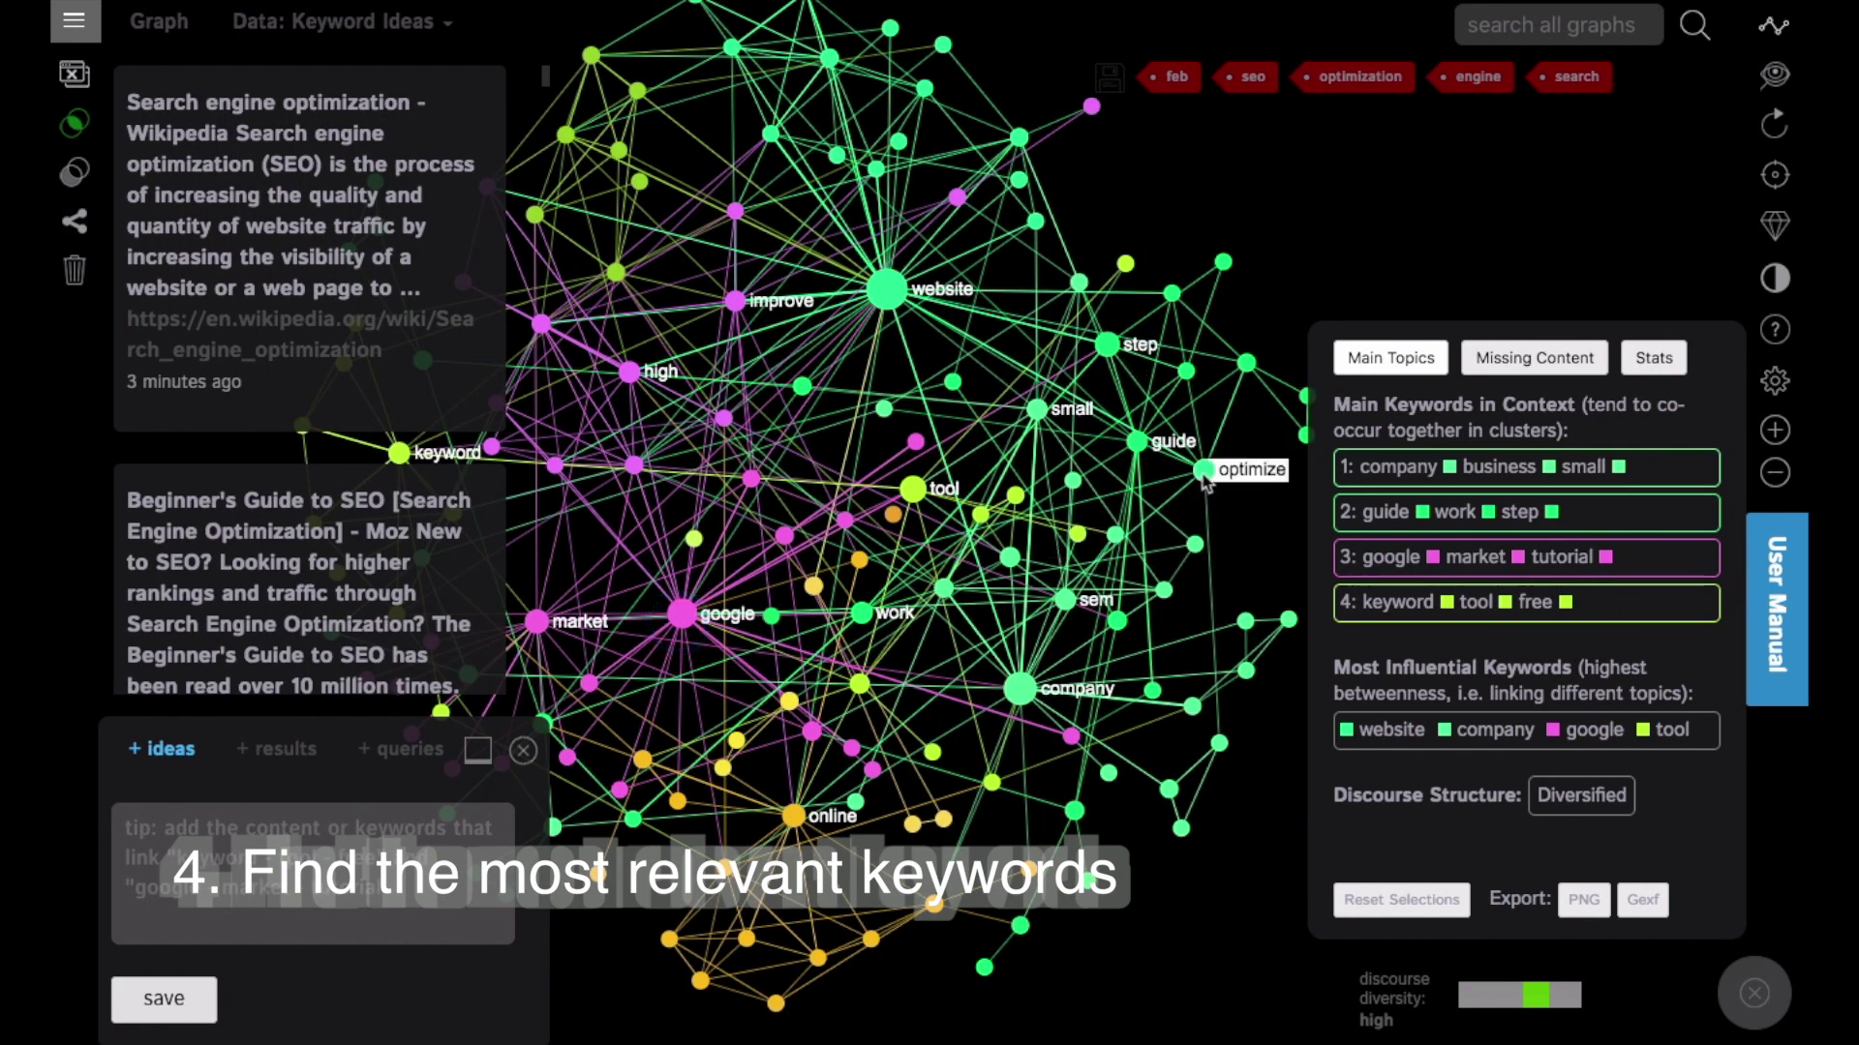
pyautogui.click(1060, 561)
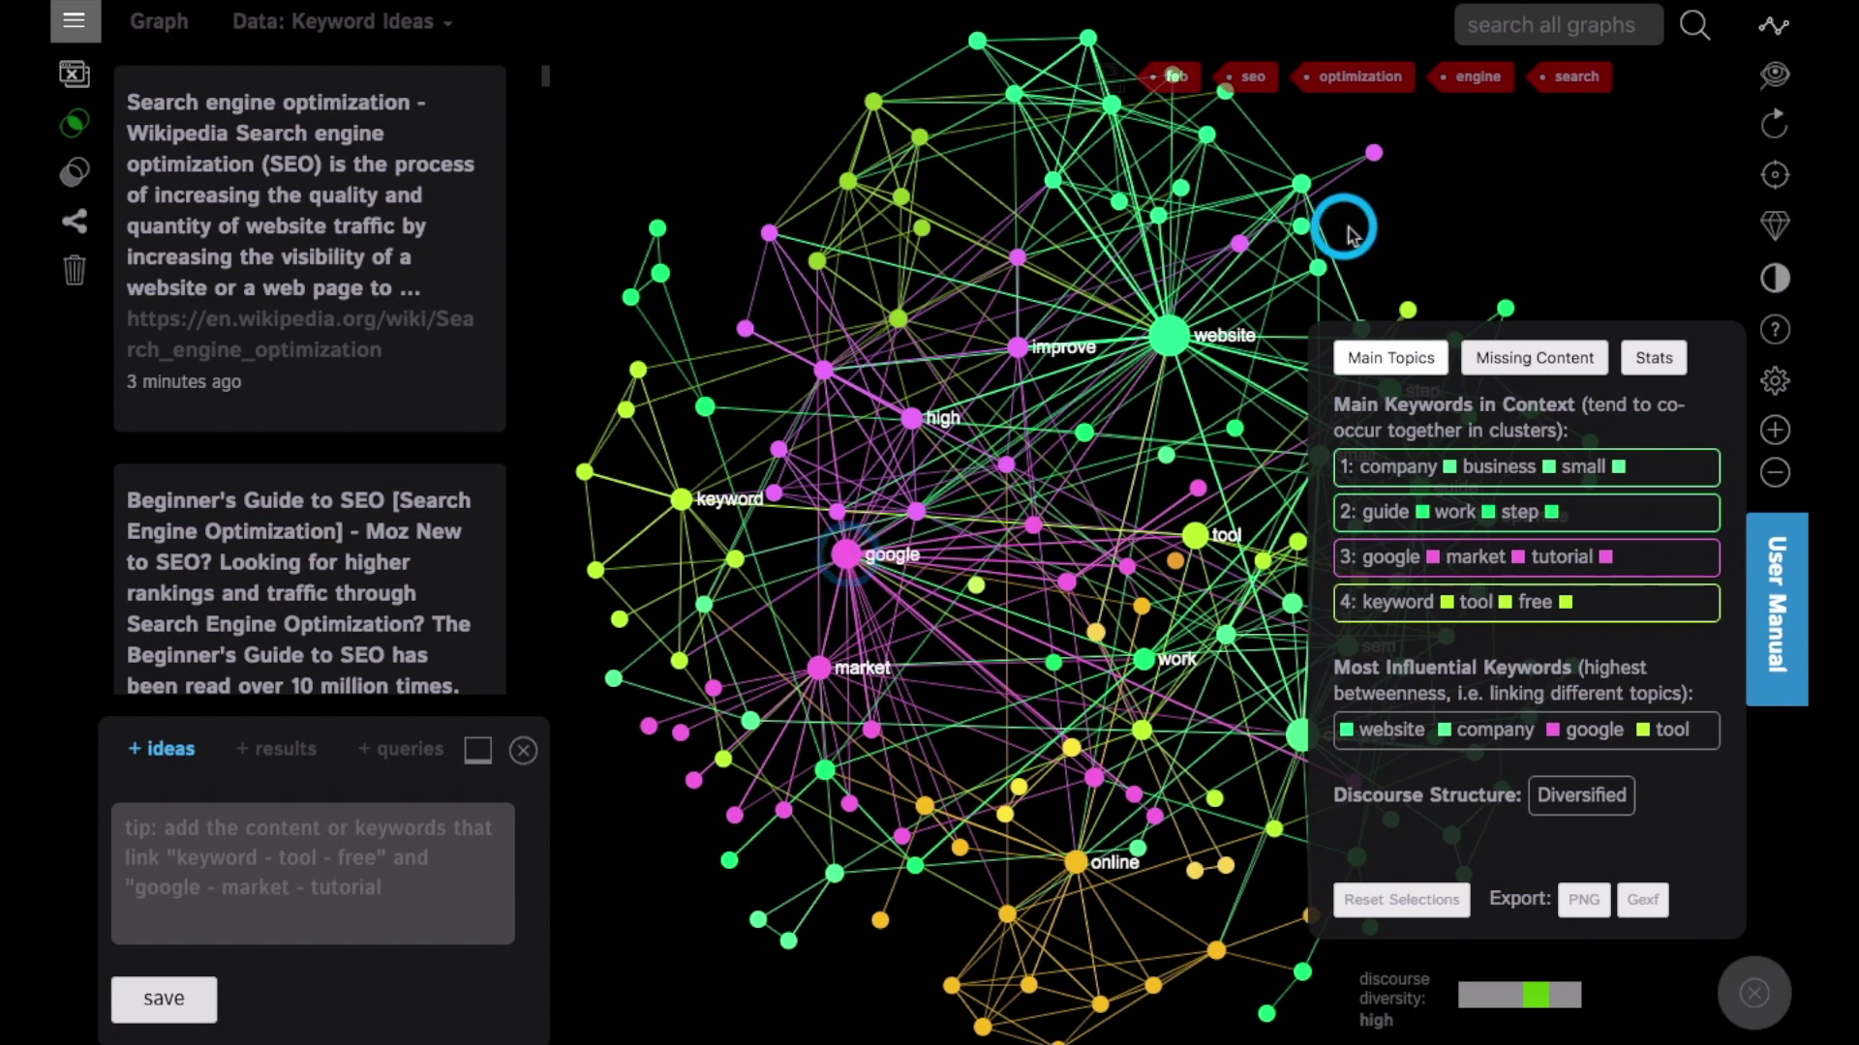
# Show the Missing Content analysis and bring up the graph data source list.
pyautogui.moveTo(1339, 220); pyautogui.dragTo(1290, 235)
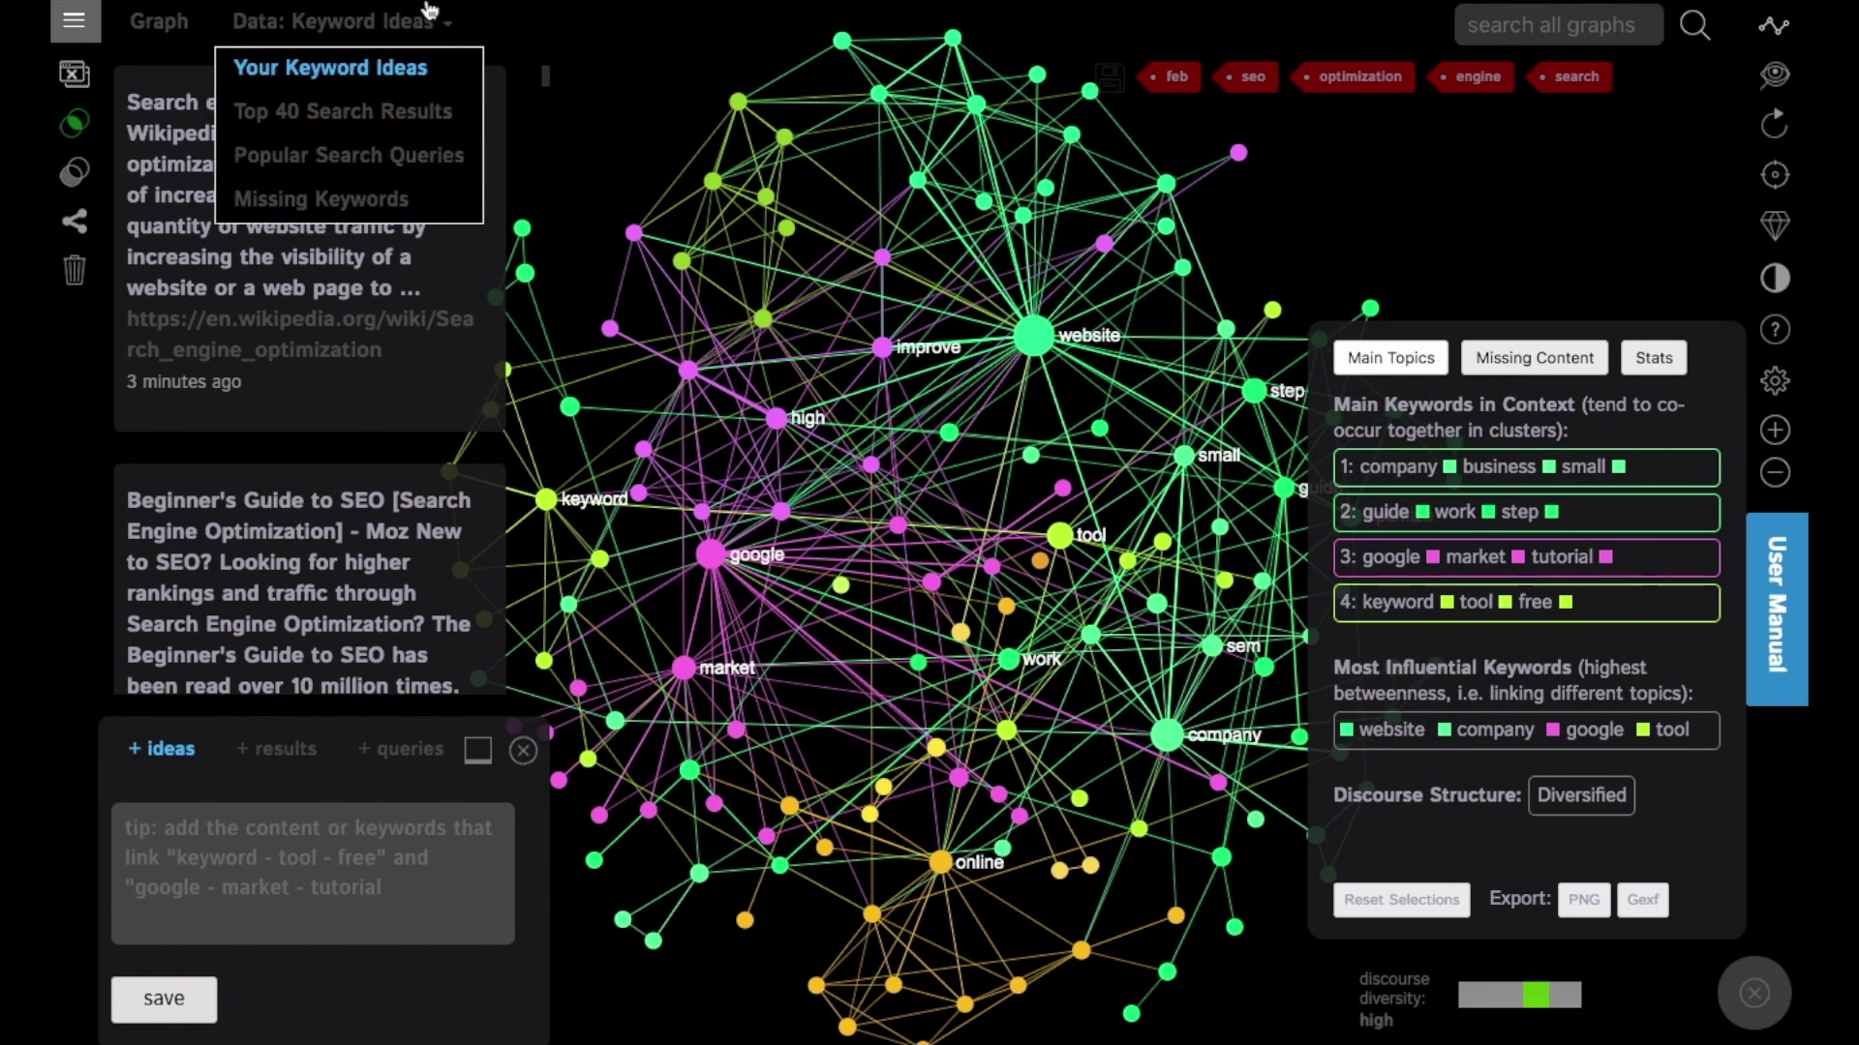
pyautogui.click(1518, 358)
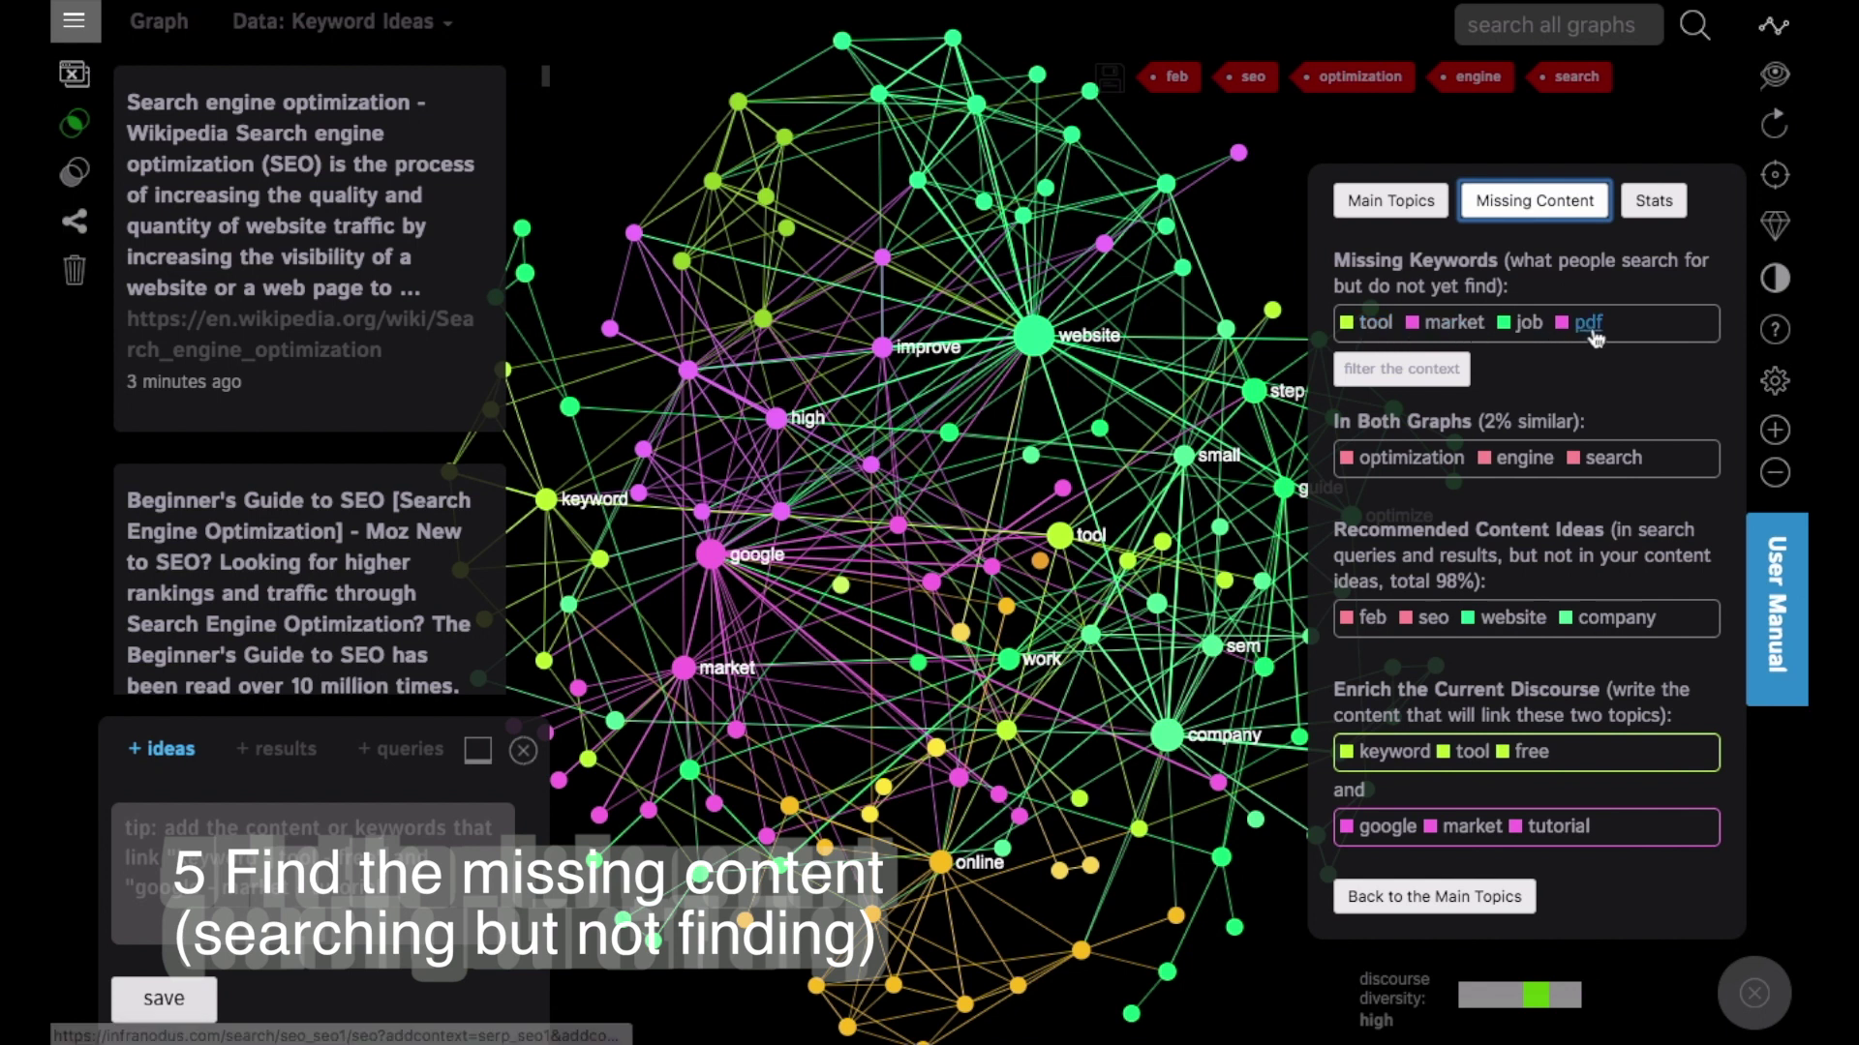
pyautogui.click(350, 22)
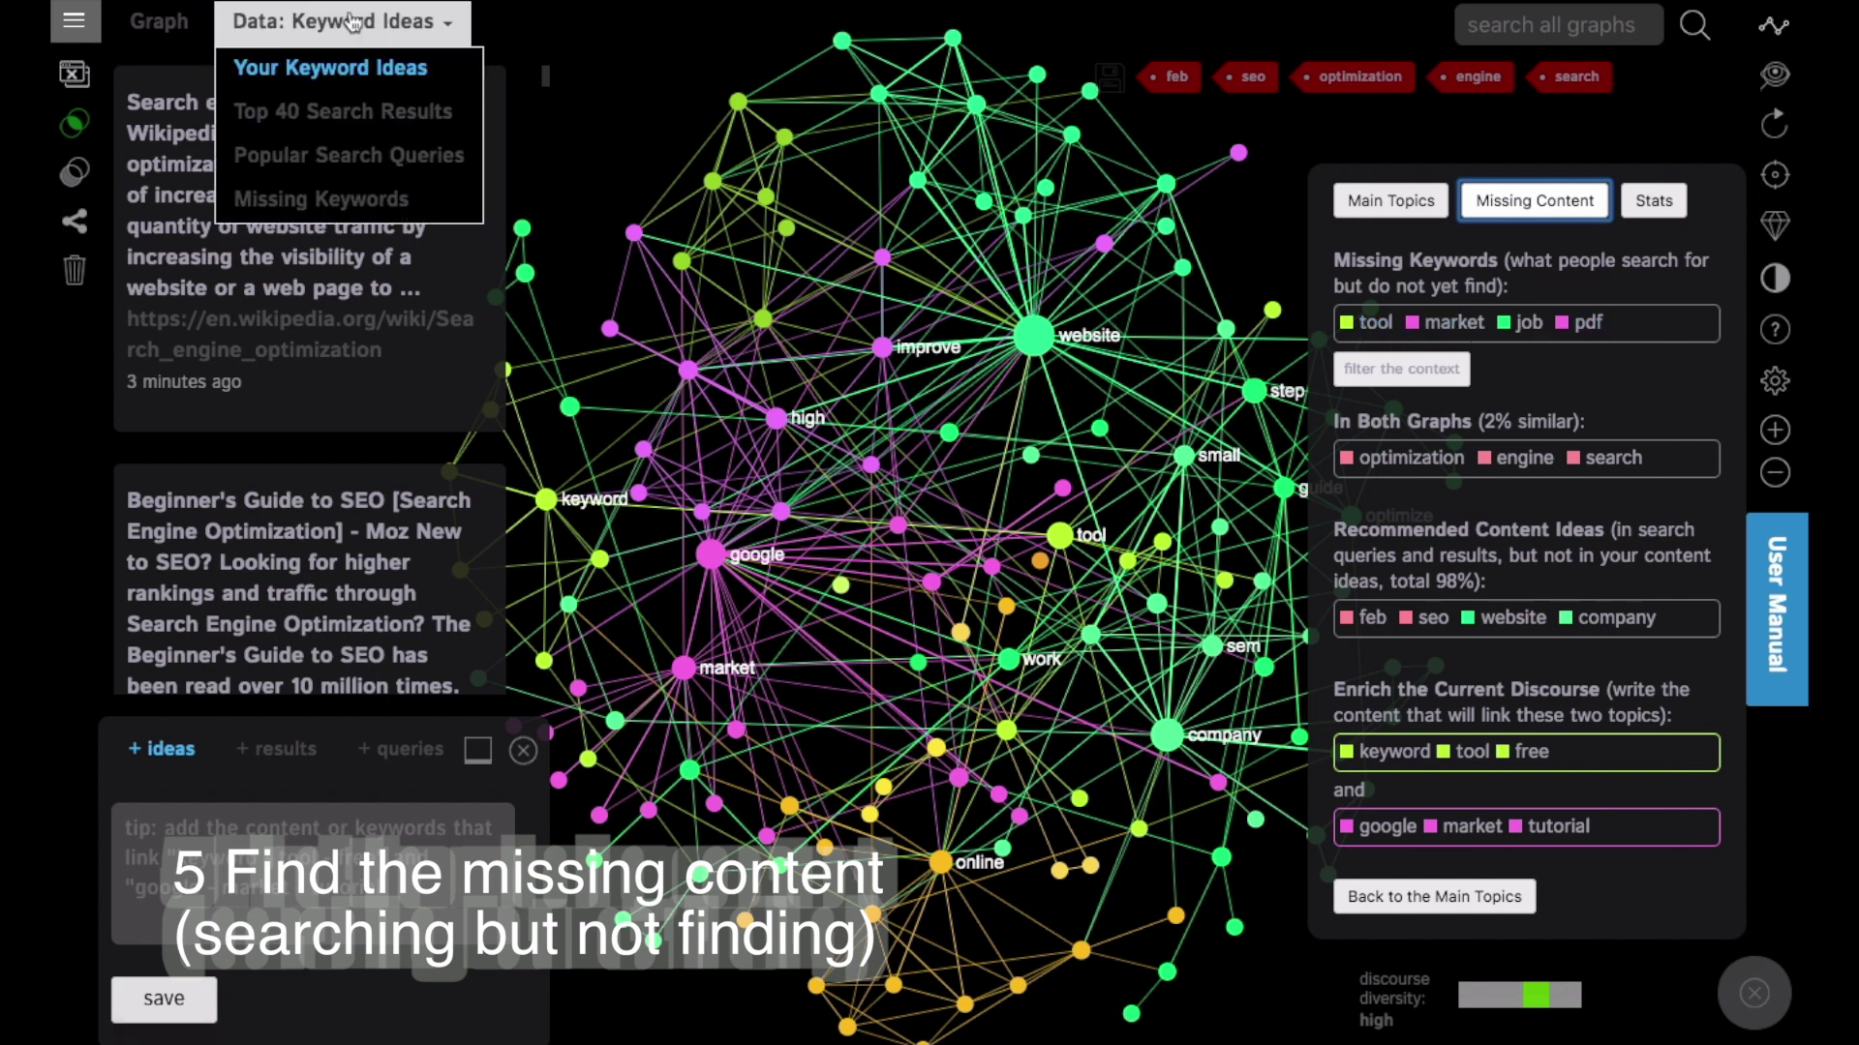
# Switch the graph data to Missing Keywords and pan and zoom it into view.
pyautogui.click(359, 199)
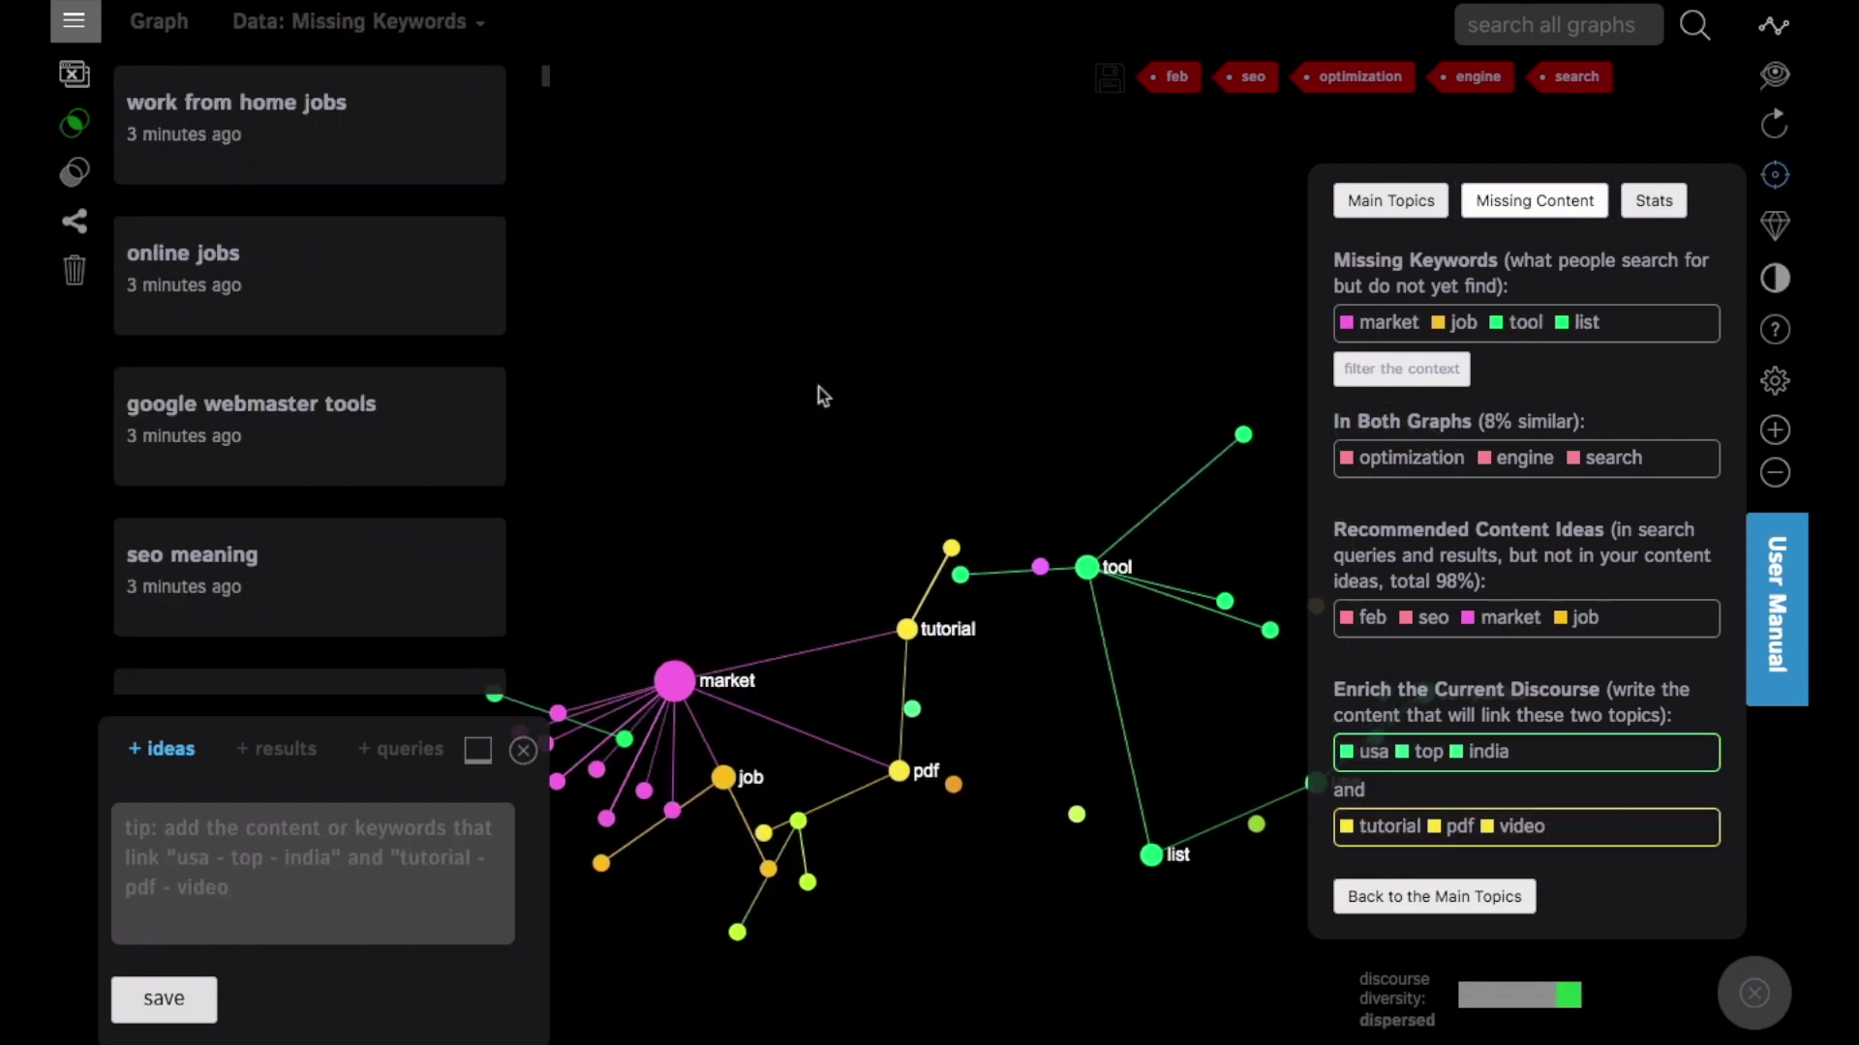
pyautogui.click(891, 240)
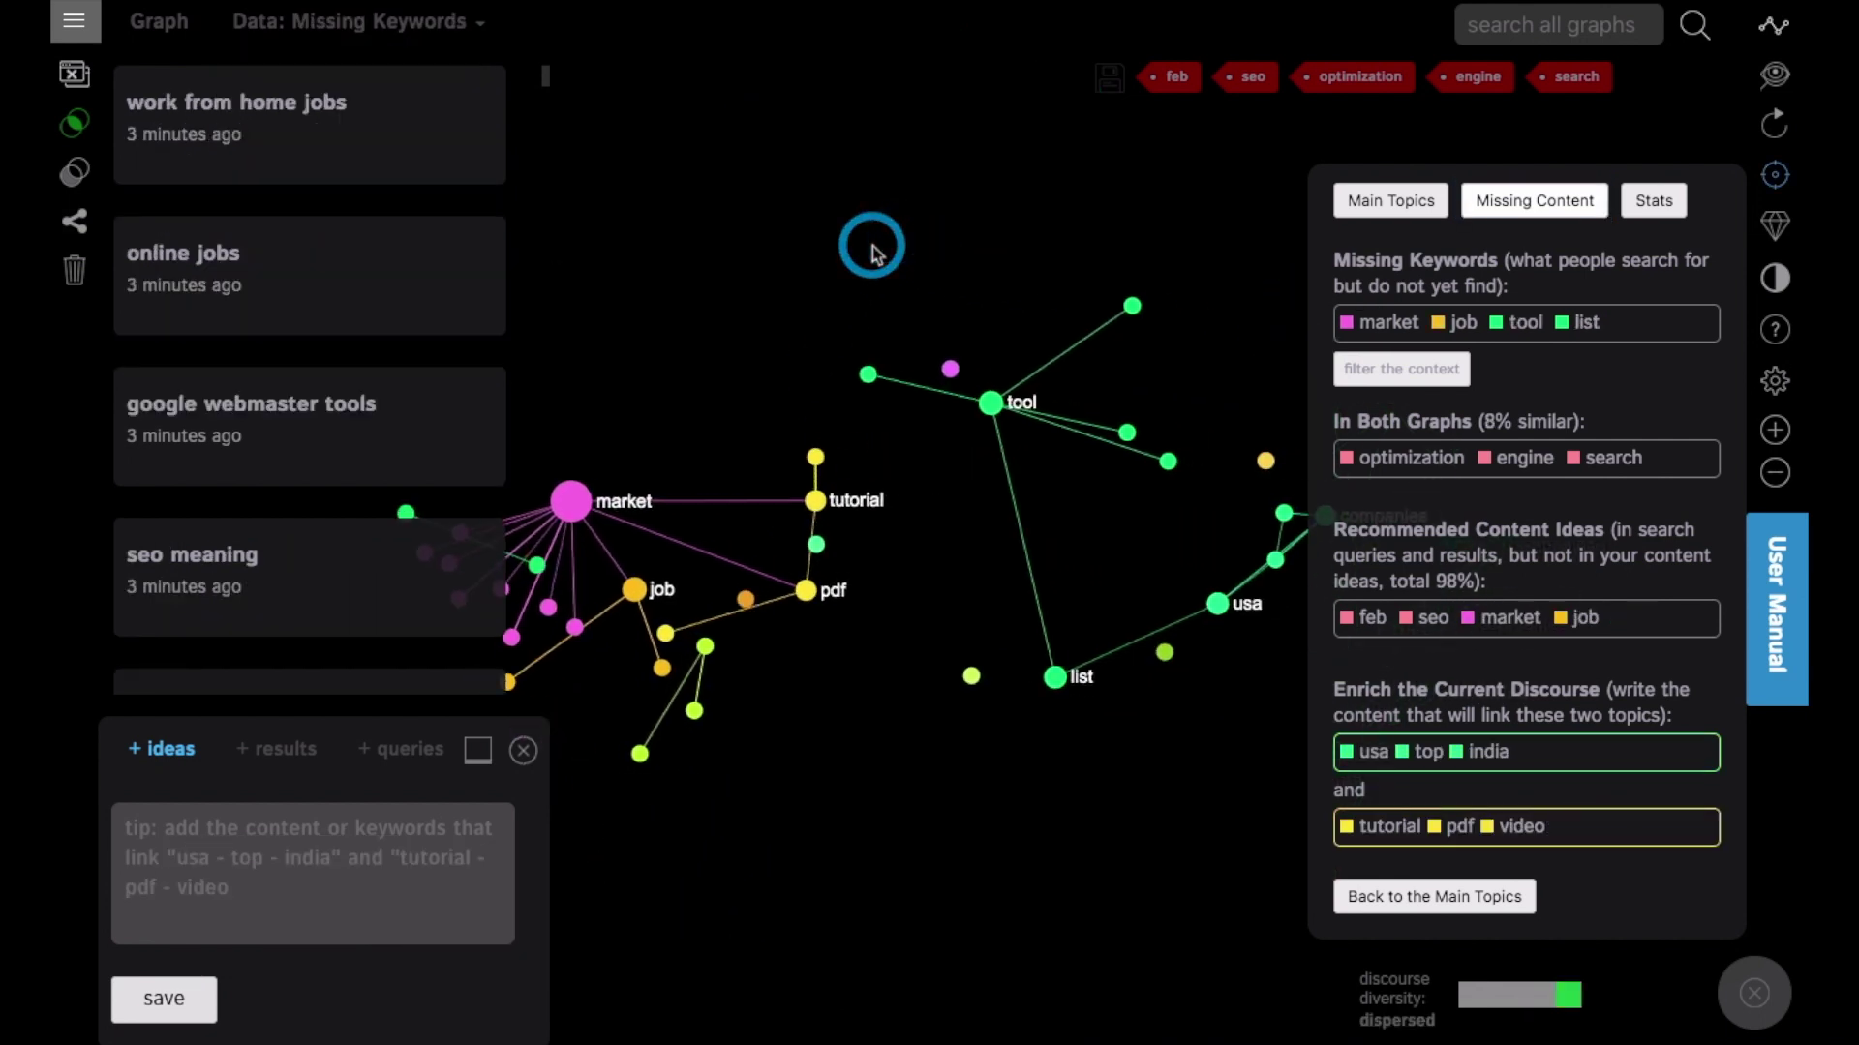
pyautogui.click(892, 724)
pyautogui.moveTo(892, 731); pyautogui.dragTo(991, 753)
pyautogui.scroll(1, 987, 747)
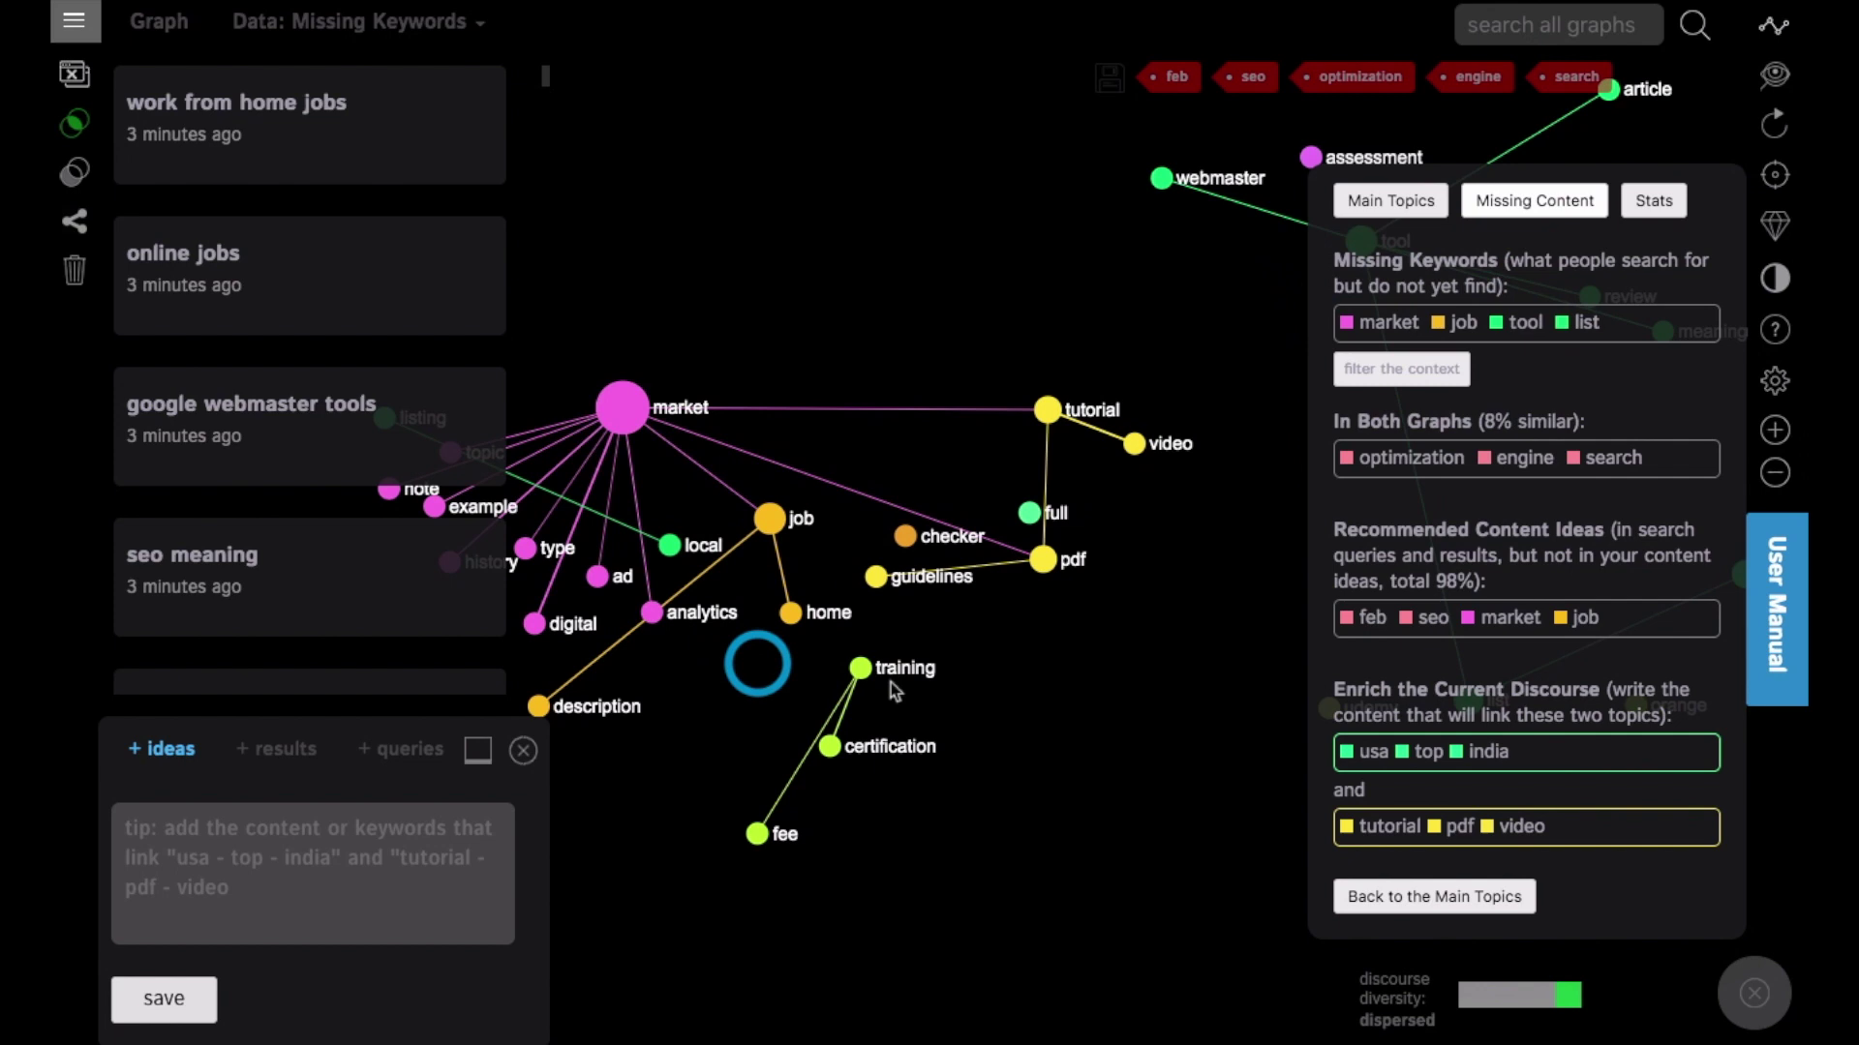
pyautogui.scroll(-2, 1210, 752)
pyautogui.moveTo(1210, 752); pyautogui.dragTo(909, 751)
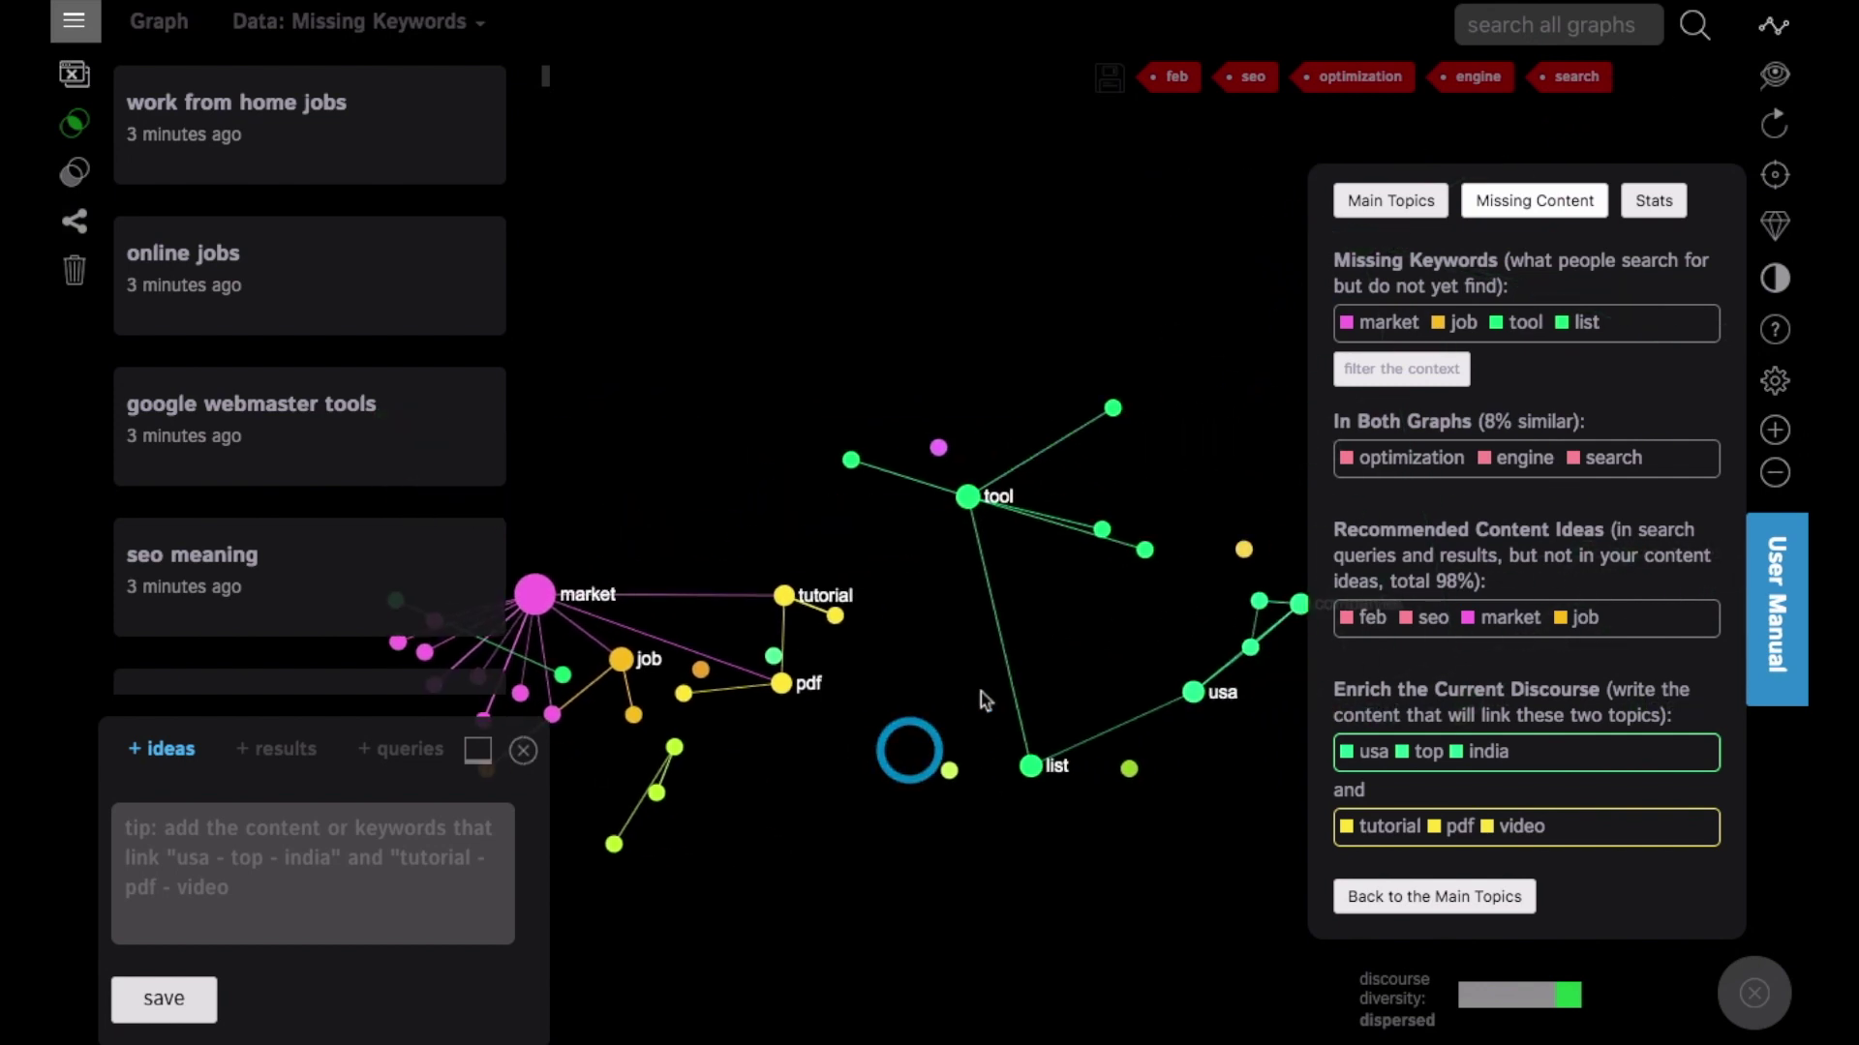
pyautogui.scroll(2, 1045, 613)
pyautogui.scroll(-2, 1045, 613)
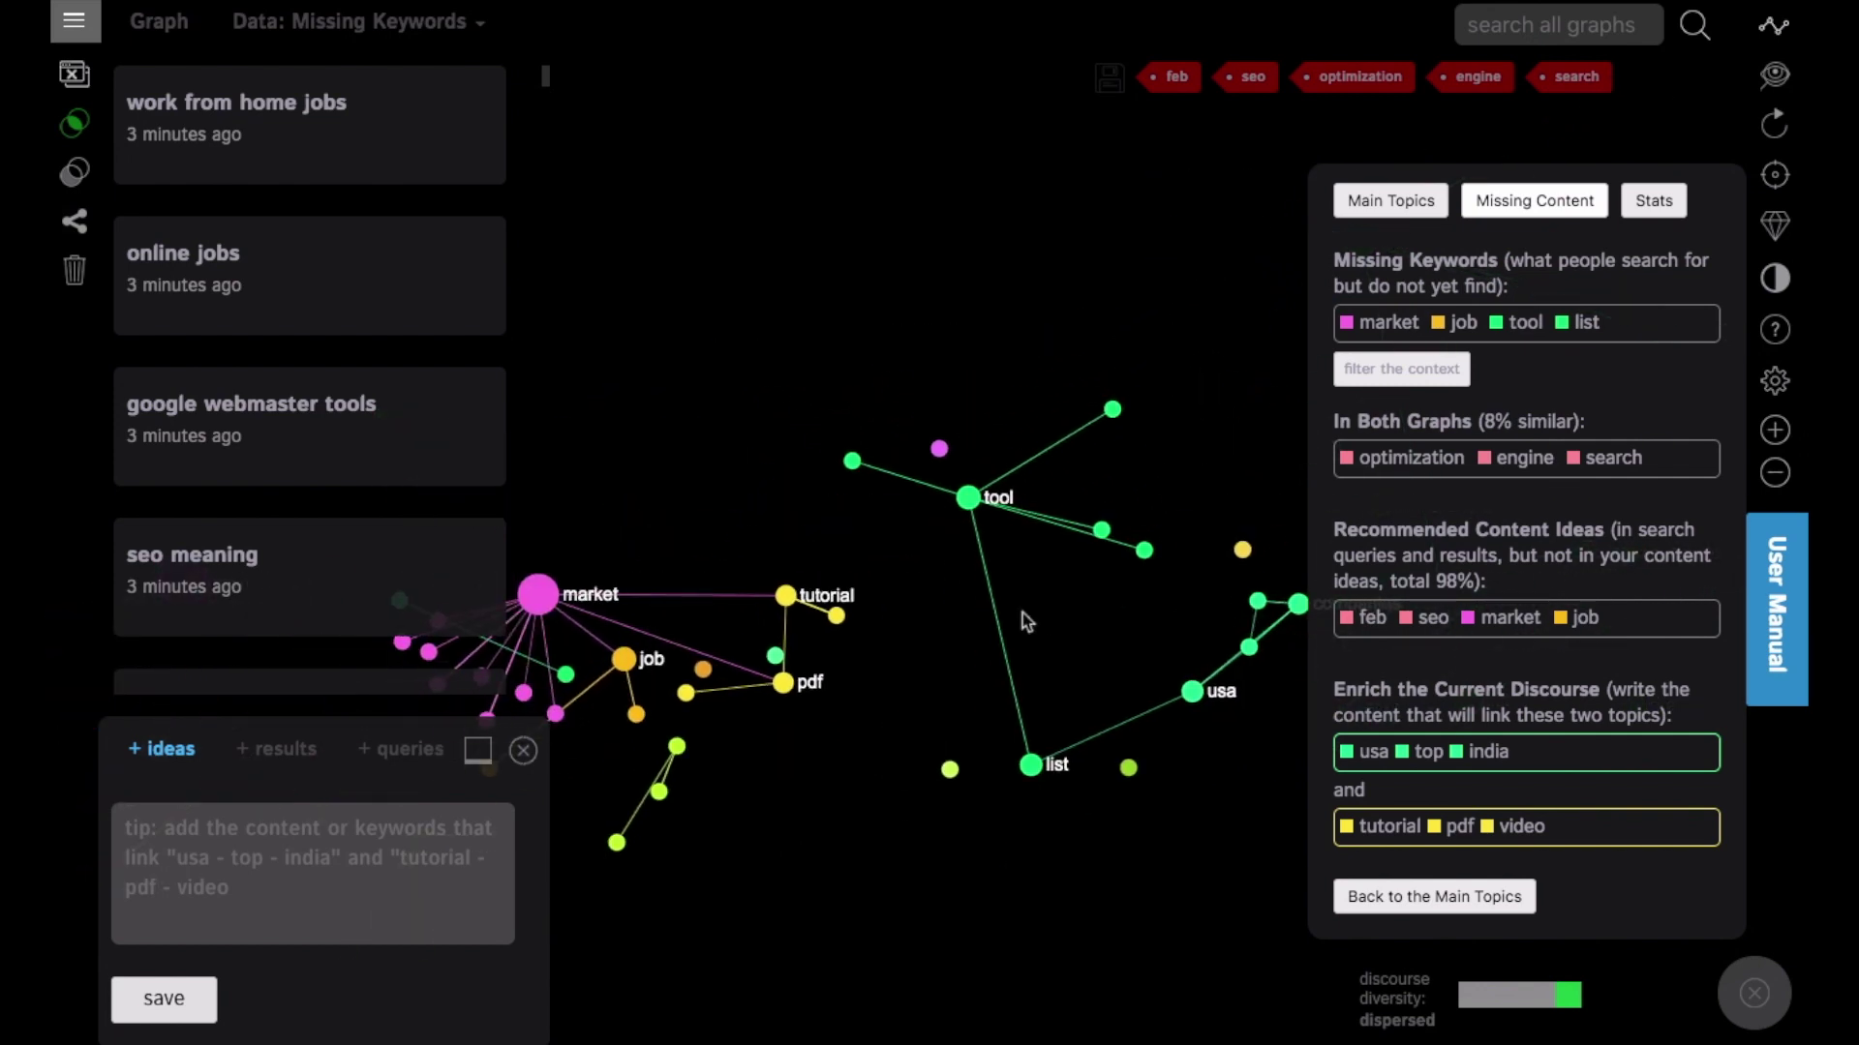
pyautogui.moveTo(900, 654); pyautogui.dragTo(1061, 641)
pyautogui.moveTo(775, 443); pyautogui.dragTo(801, 436)
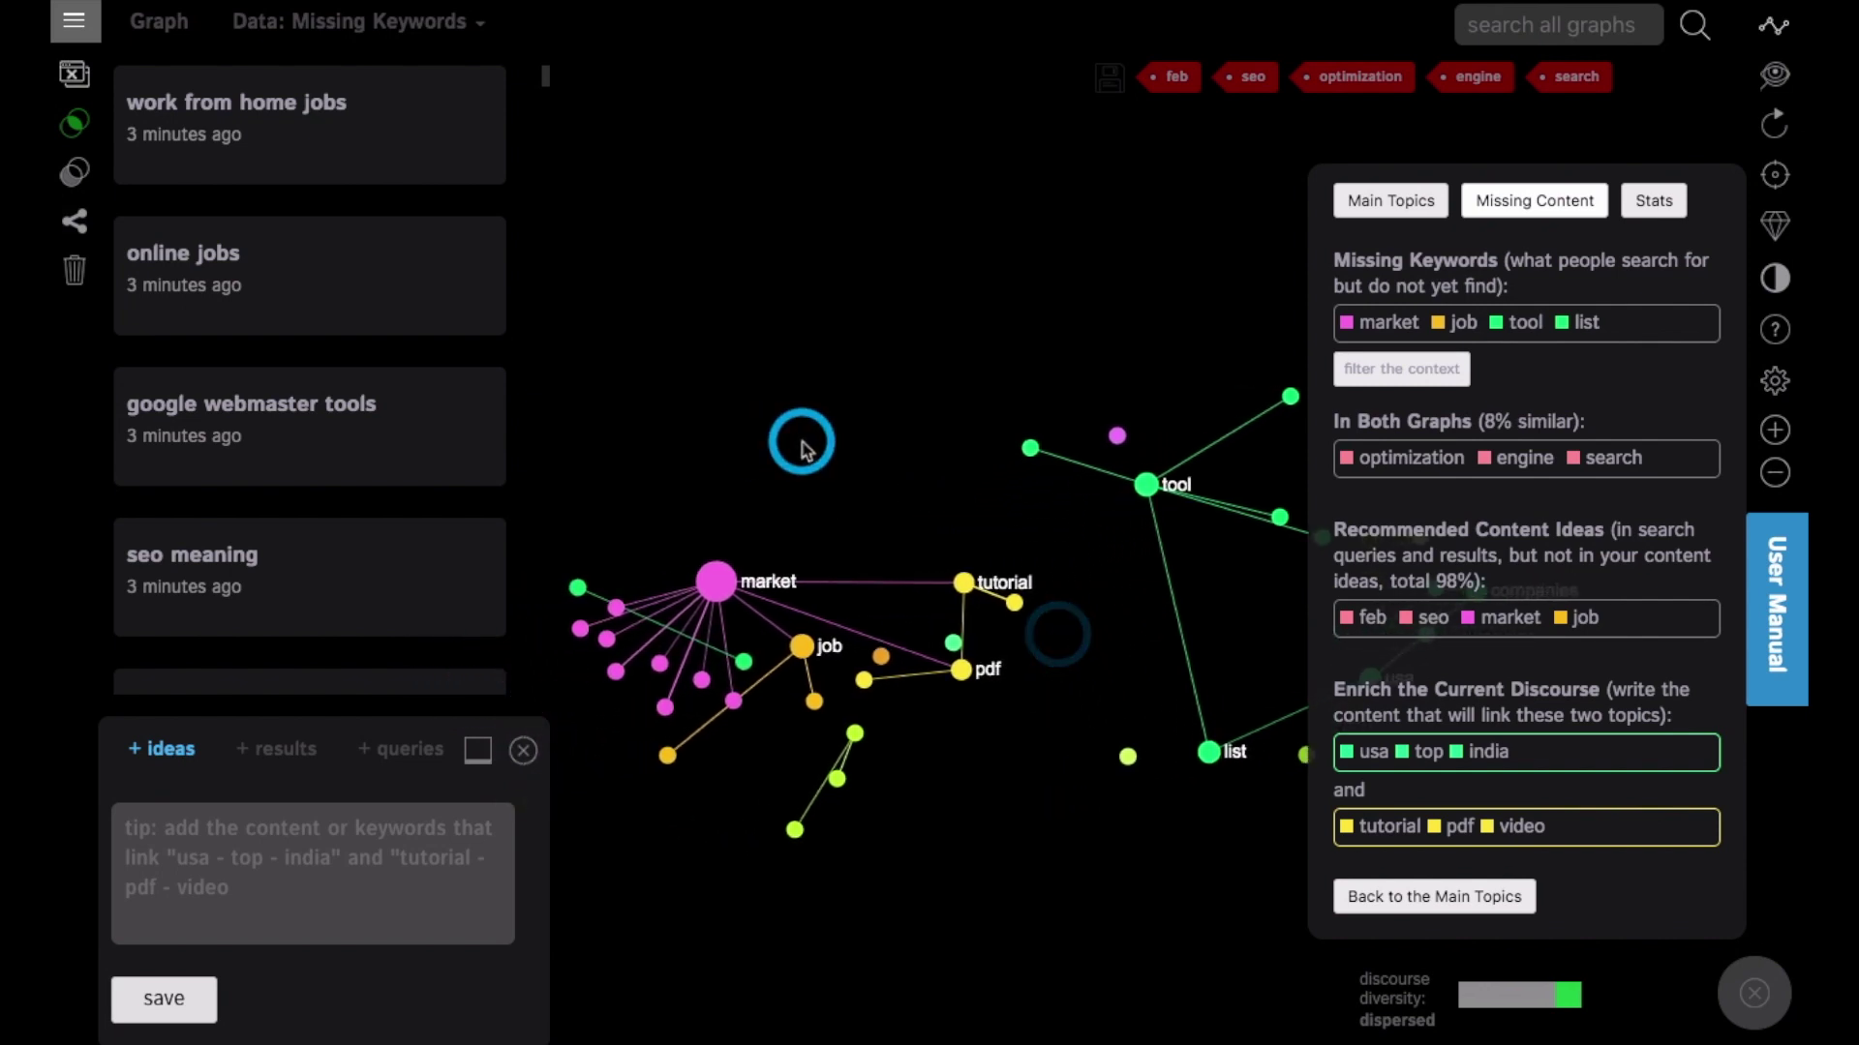
# Filter by market and tutorial, then save the idea '#market #tutorial #search #engine'.
pyautogui.click(721, 583)
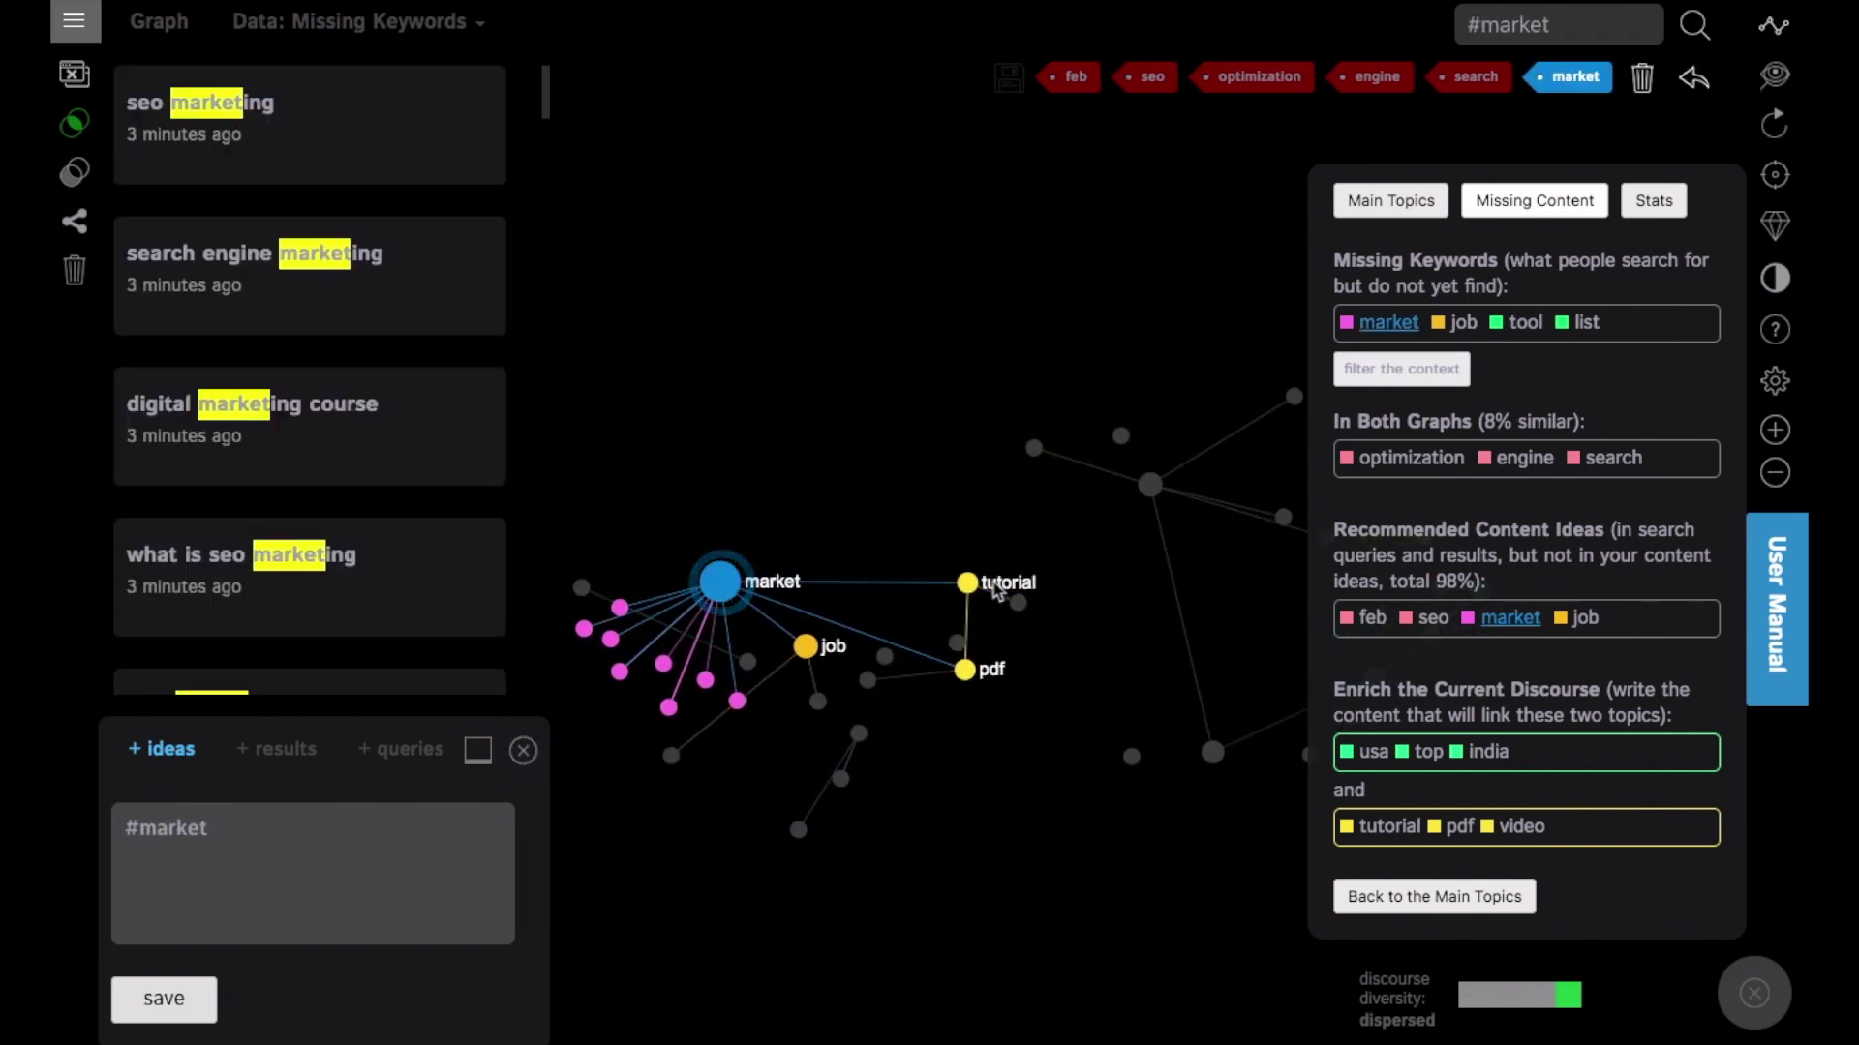
pyautogui.click(969, 585)
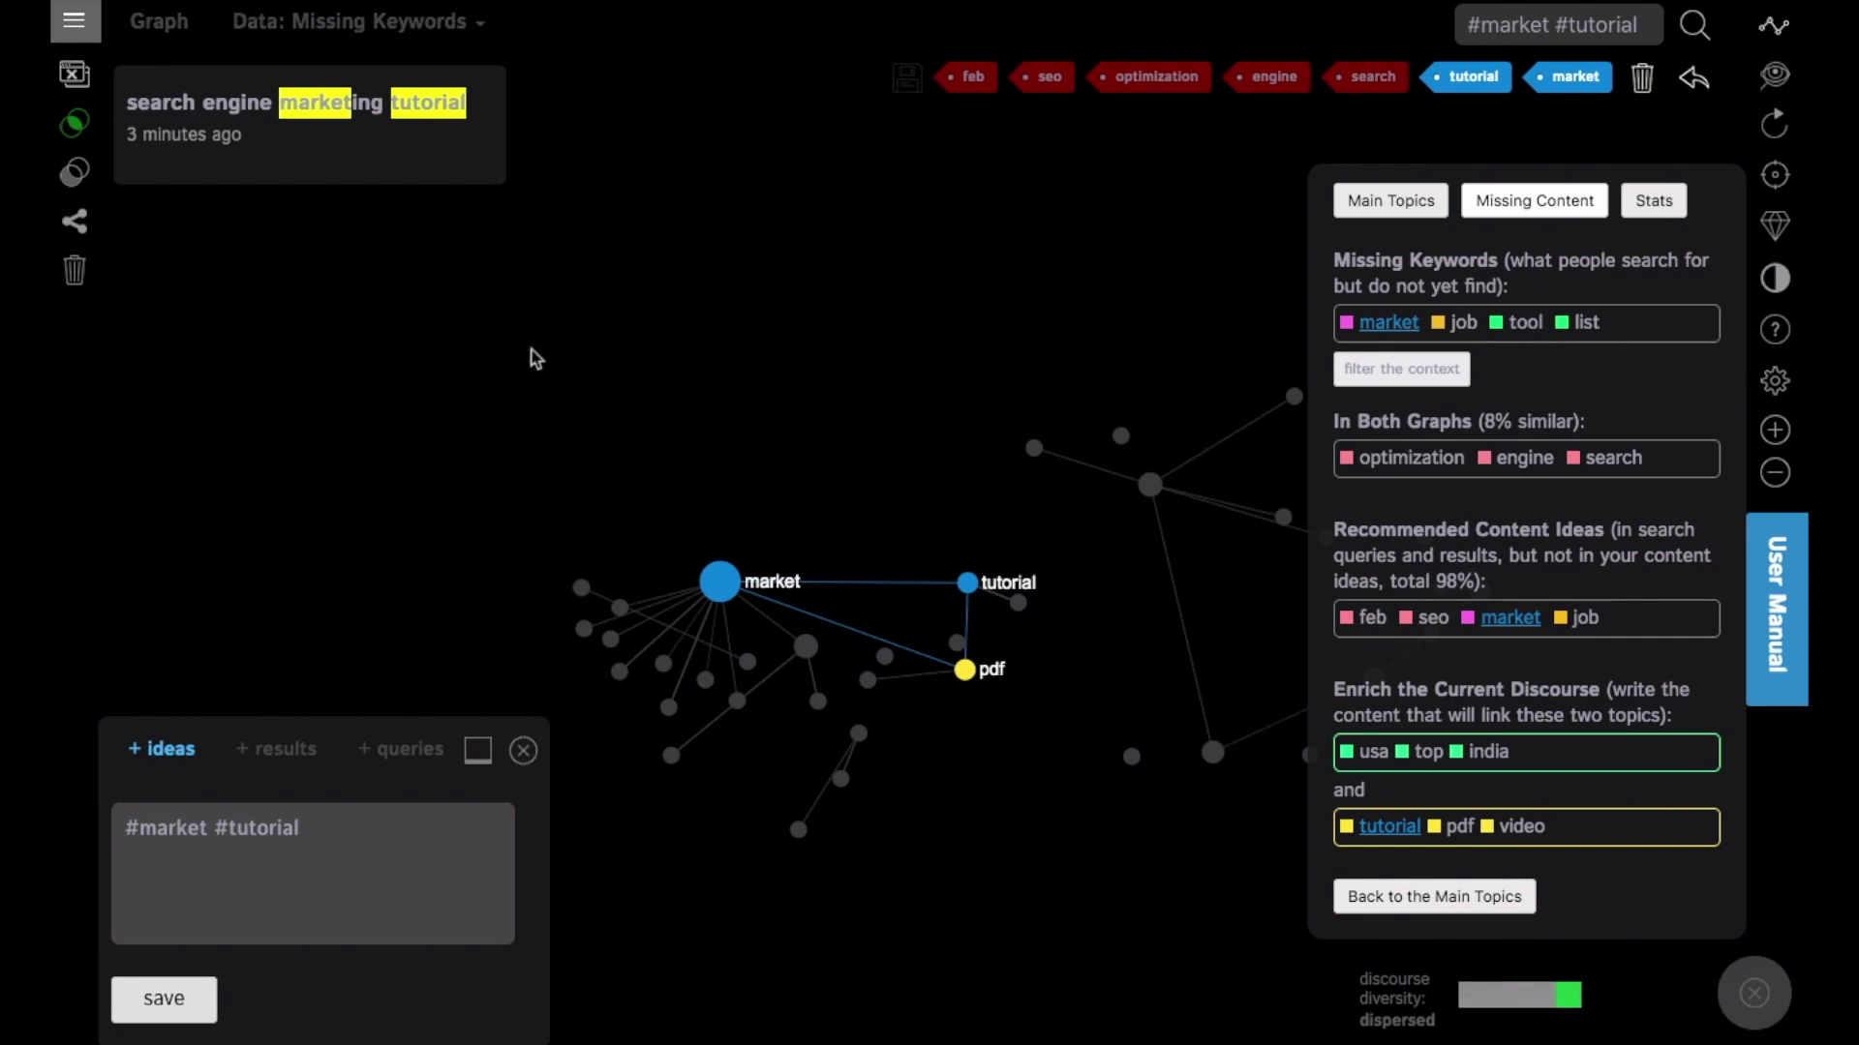
pyautogui.click(332, 836)
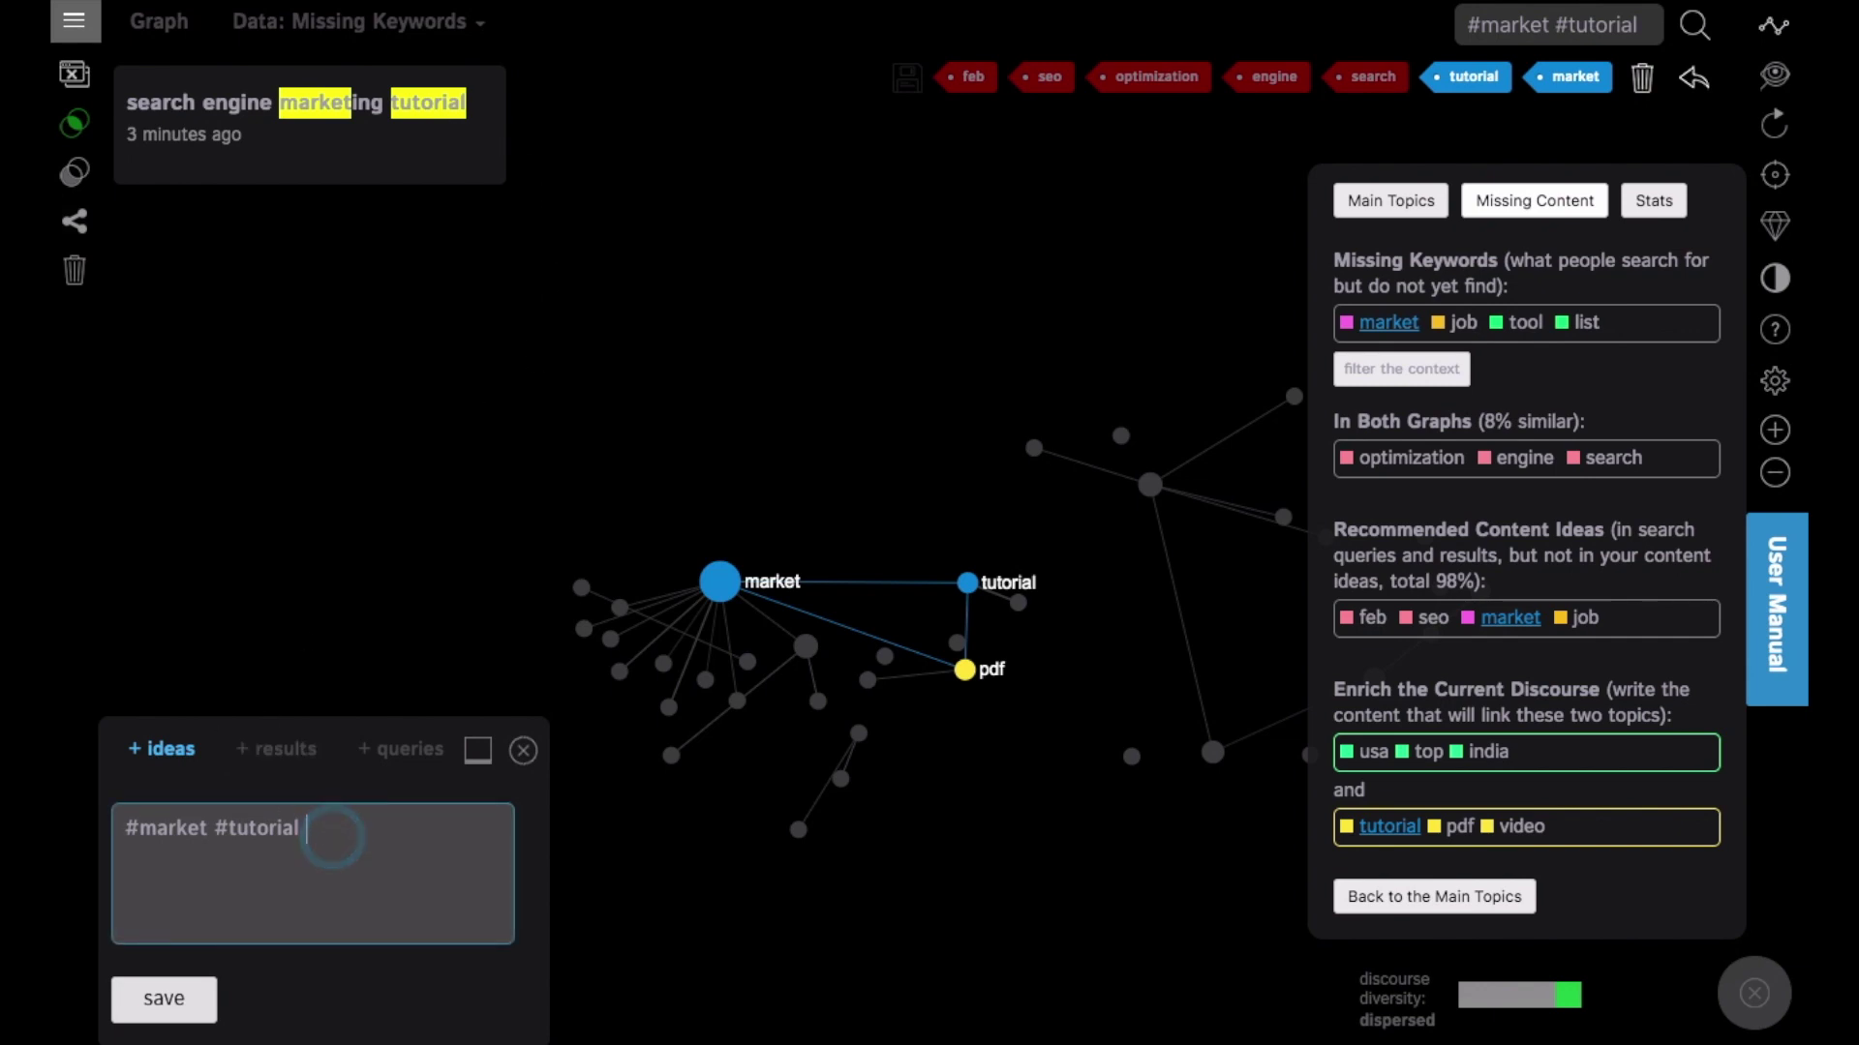
pyautogui.write('#searc')
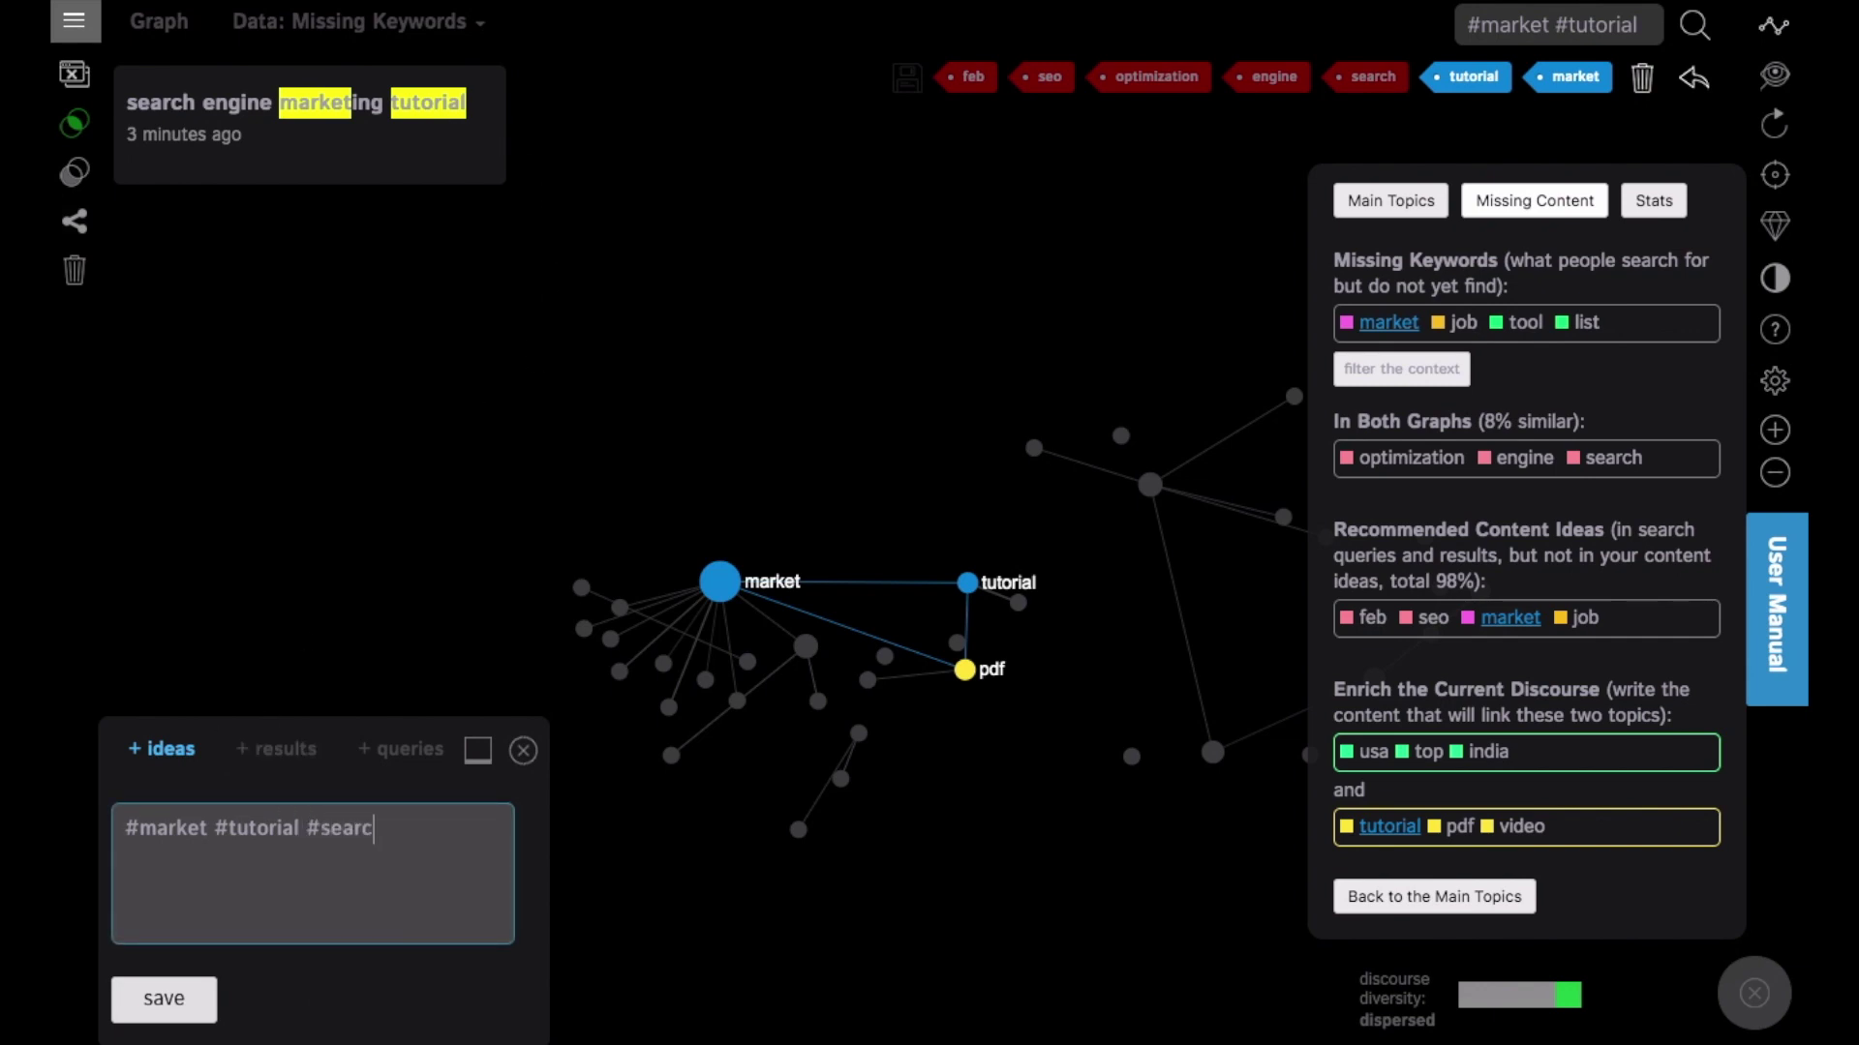
pyautogui.write('h #engine')
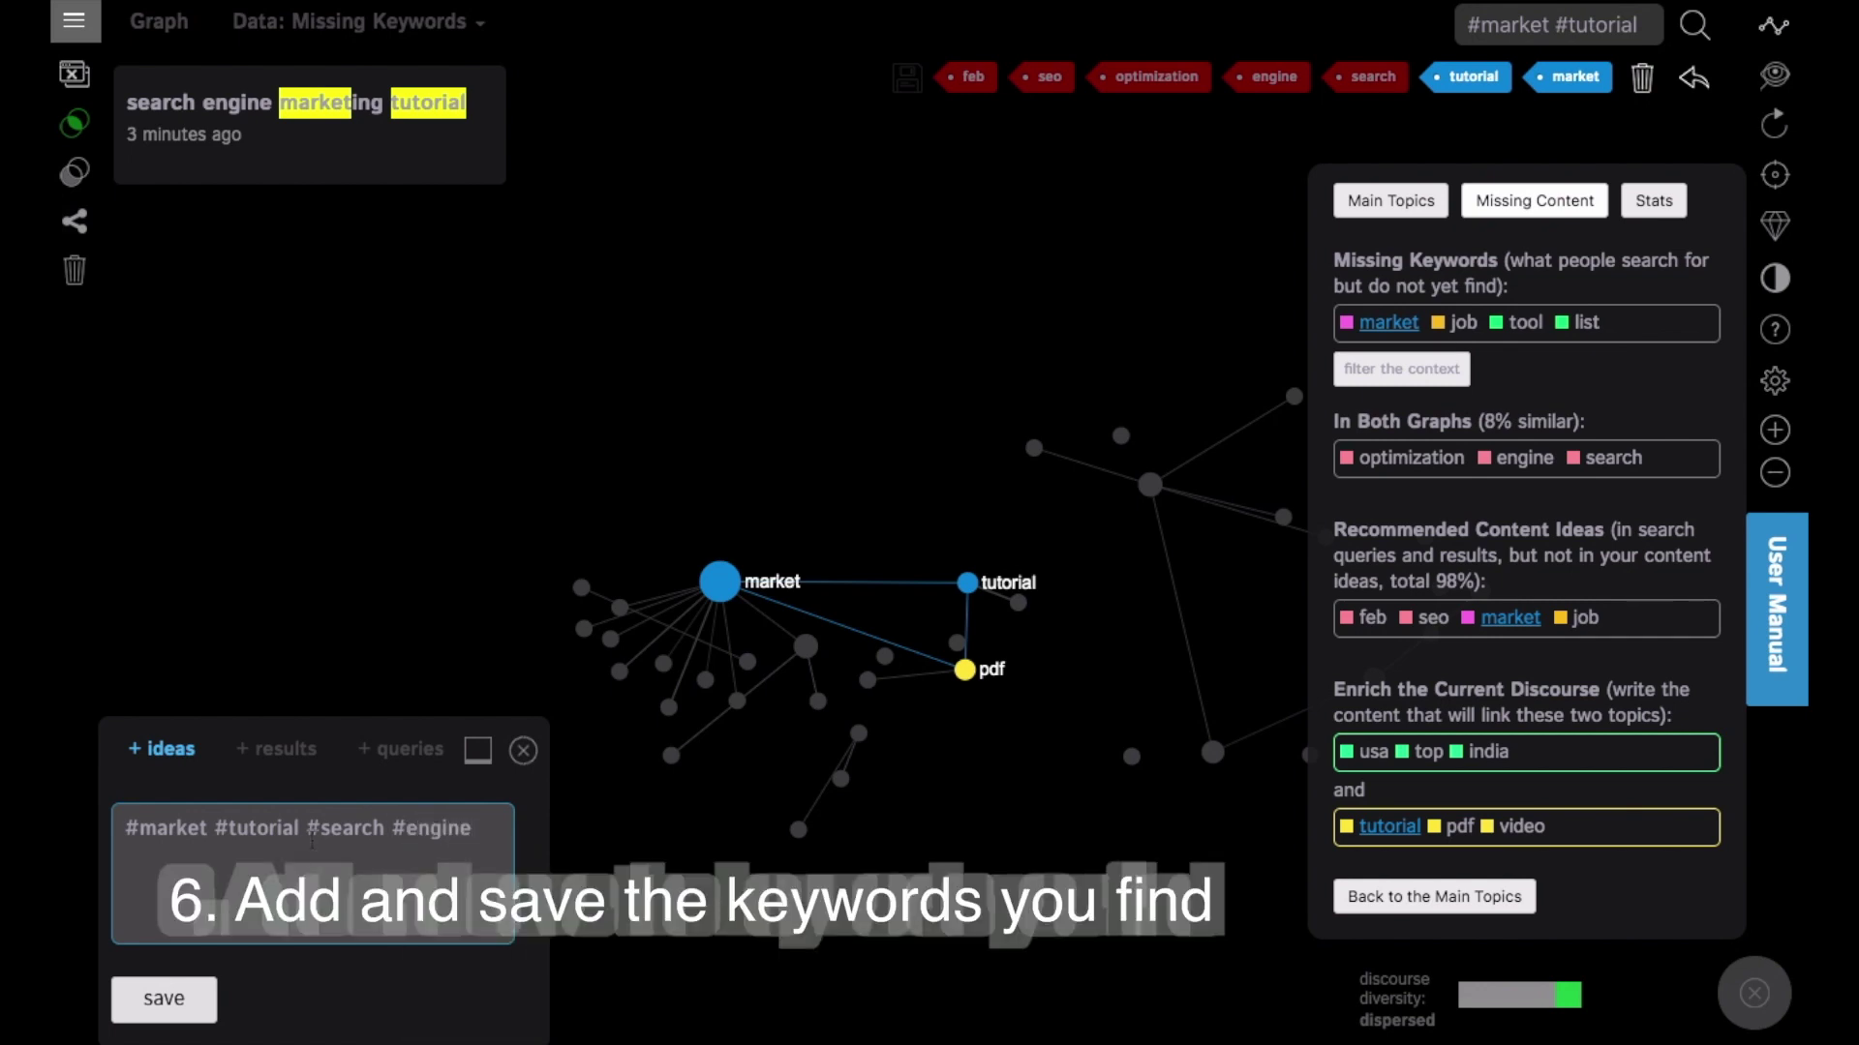
pyautogui.click(166, 1004)
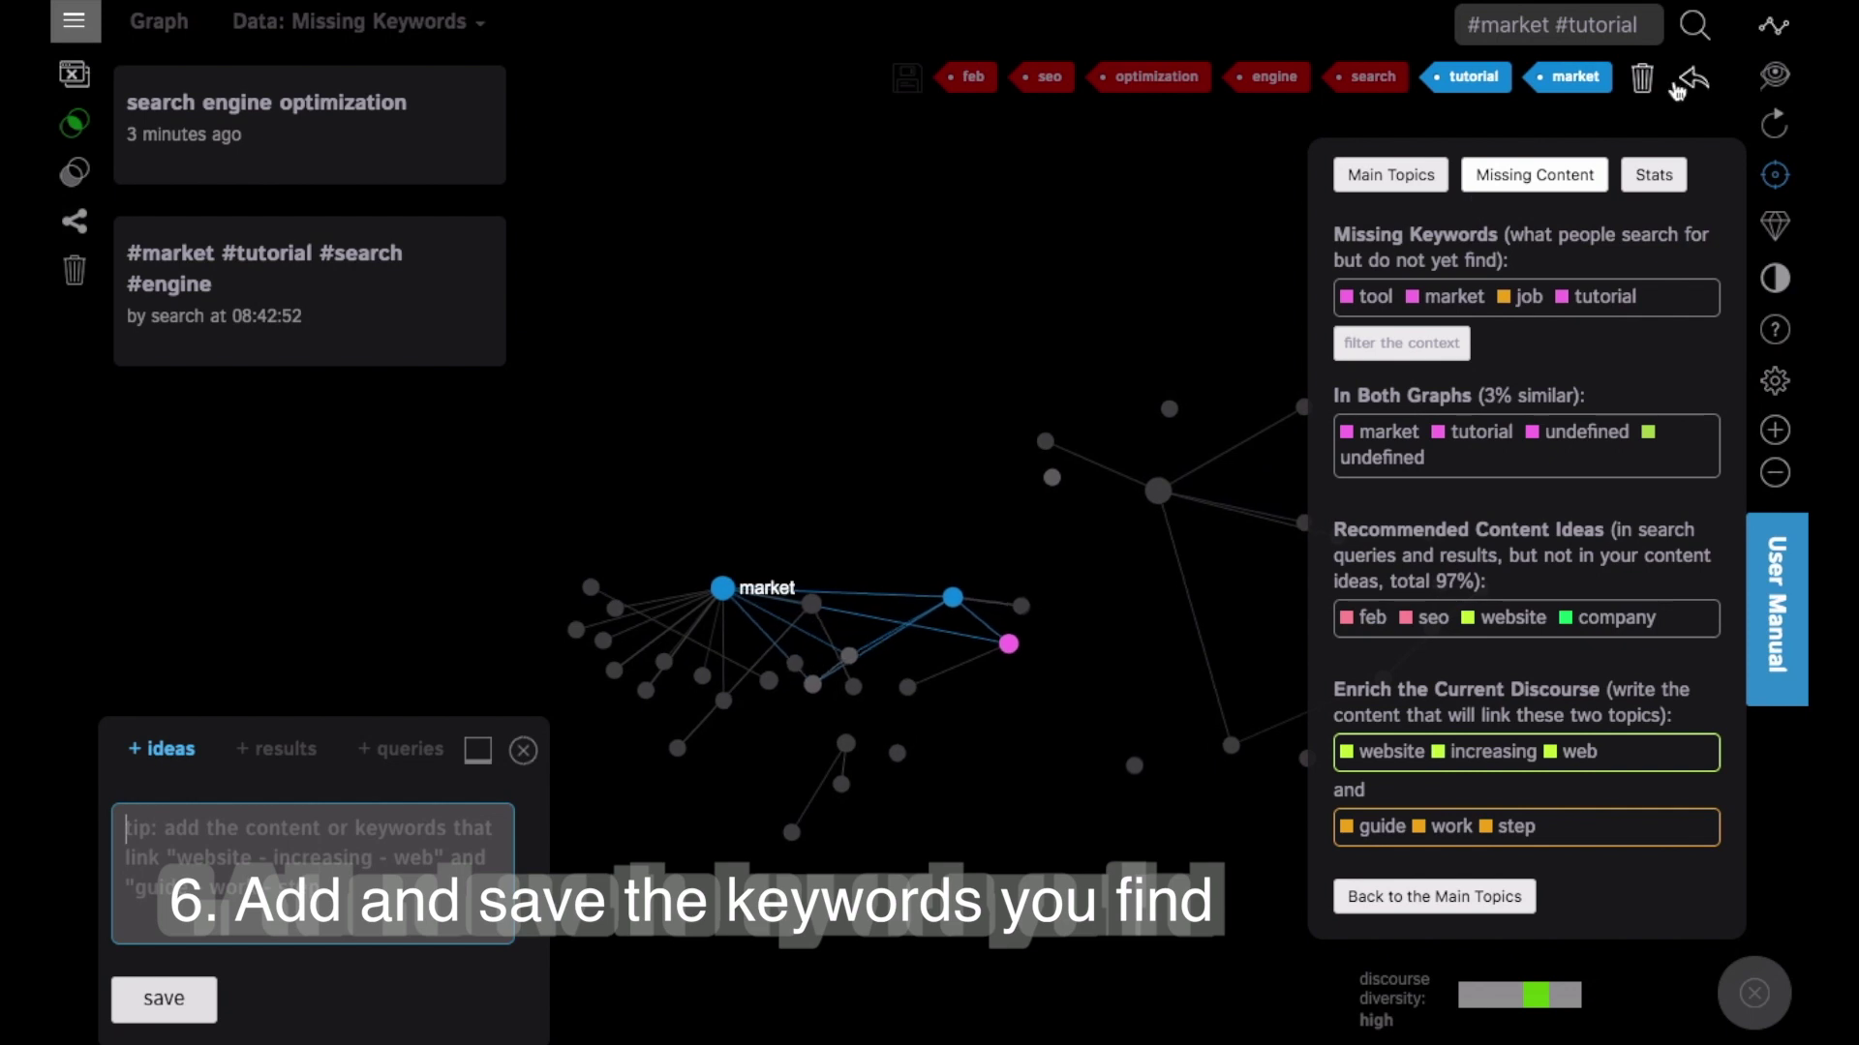
# Clear the hashtag filter, filter by tool, and save the idea '#tool #keyword #seo'.
pyautogui.click(1687, 83)
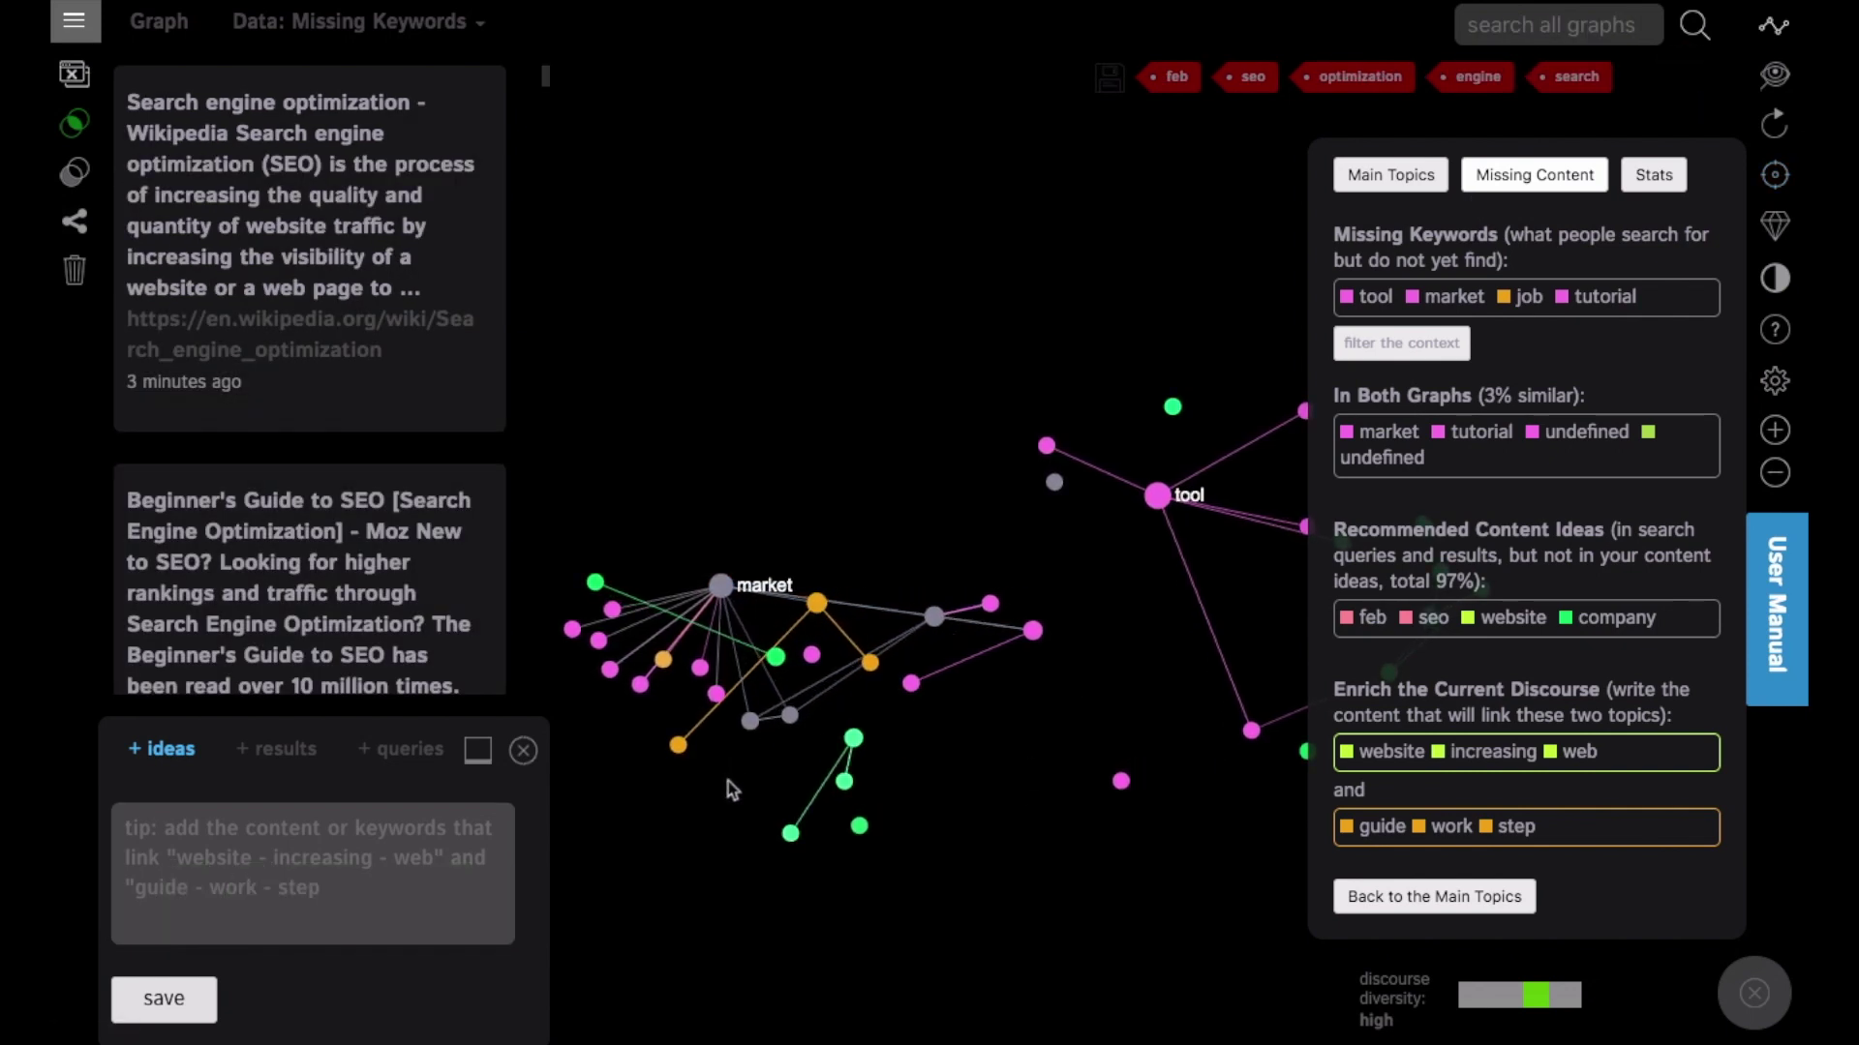
pyautogui.moveTo(1079, 695); pyautogui.dragTo(983, 726)
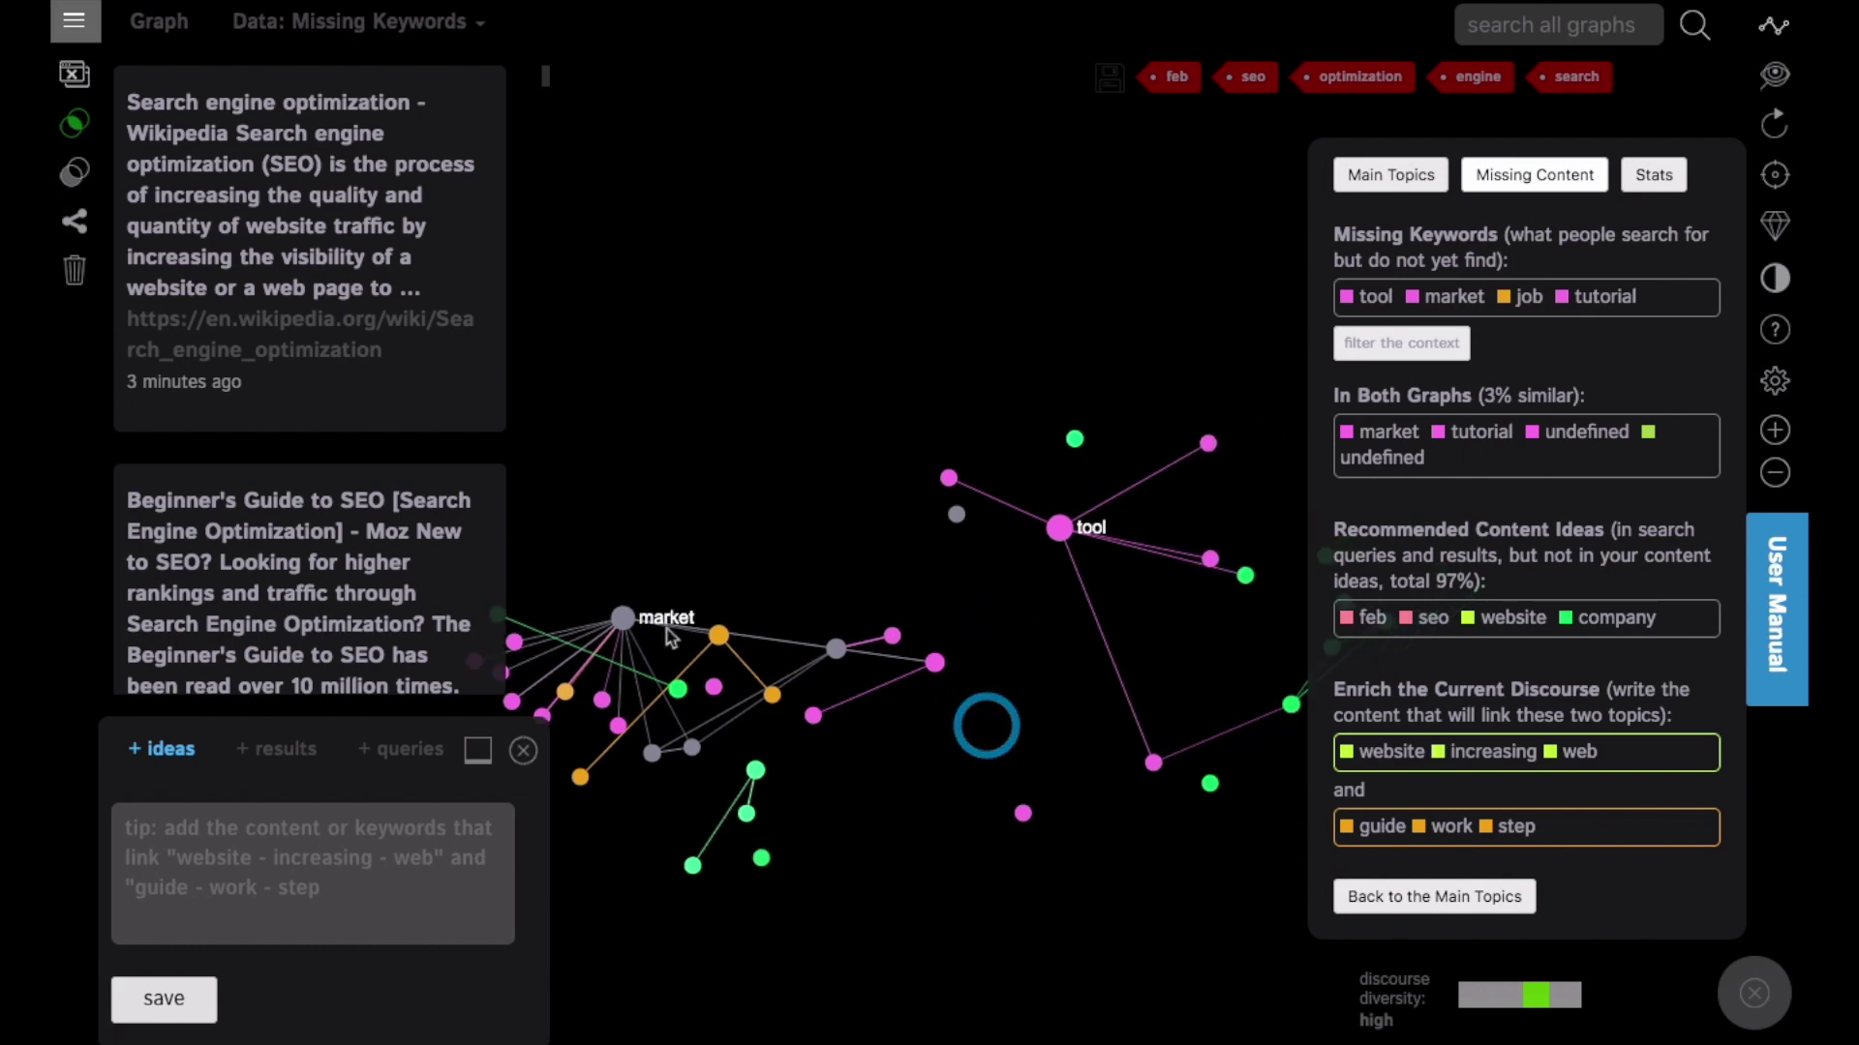
pyautogui.moveTo(743, 539); pyautogui.dragTo(693, 444)
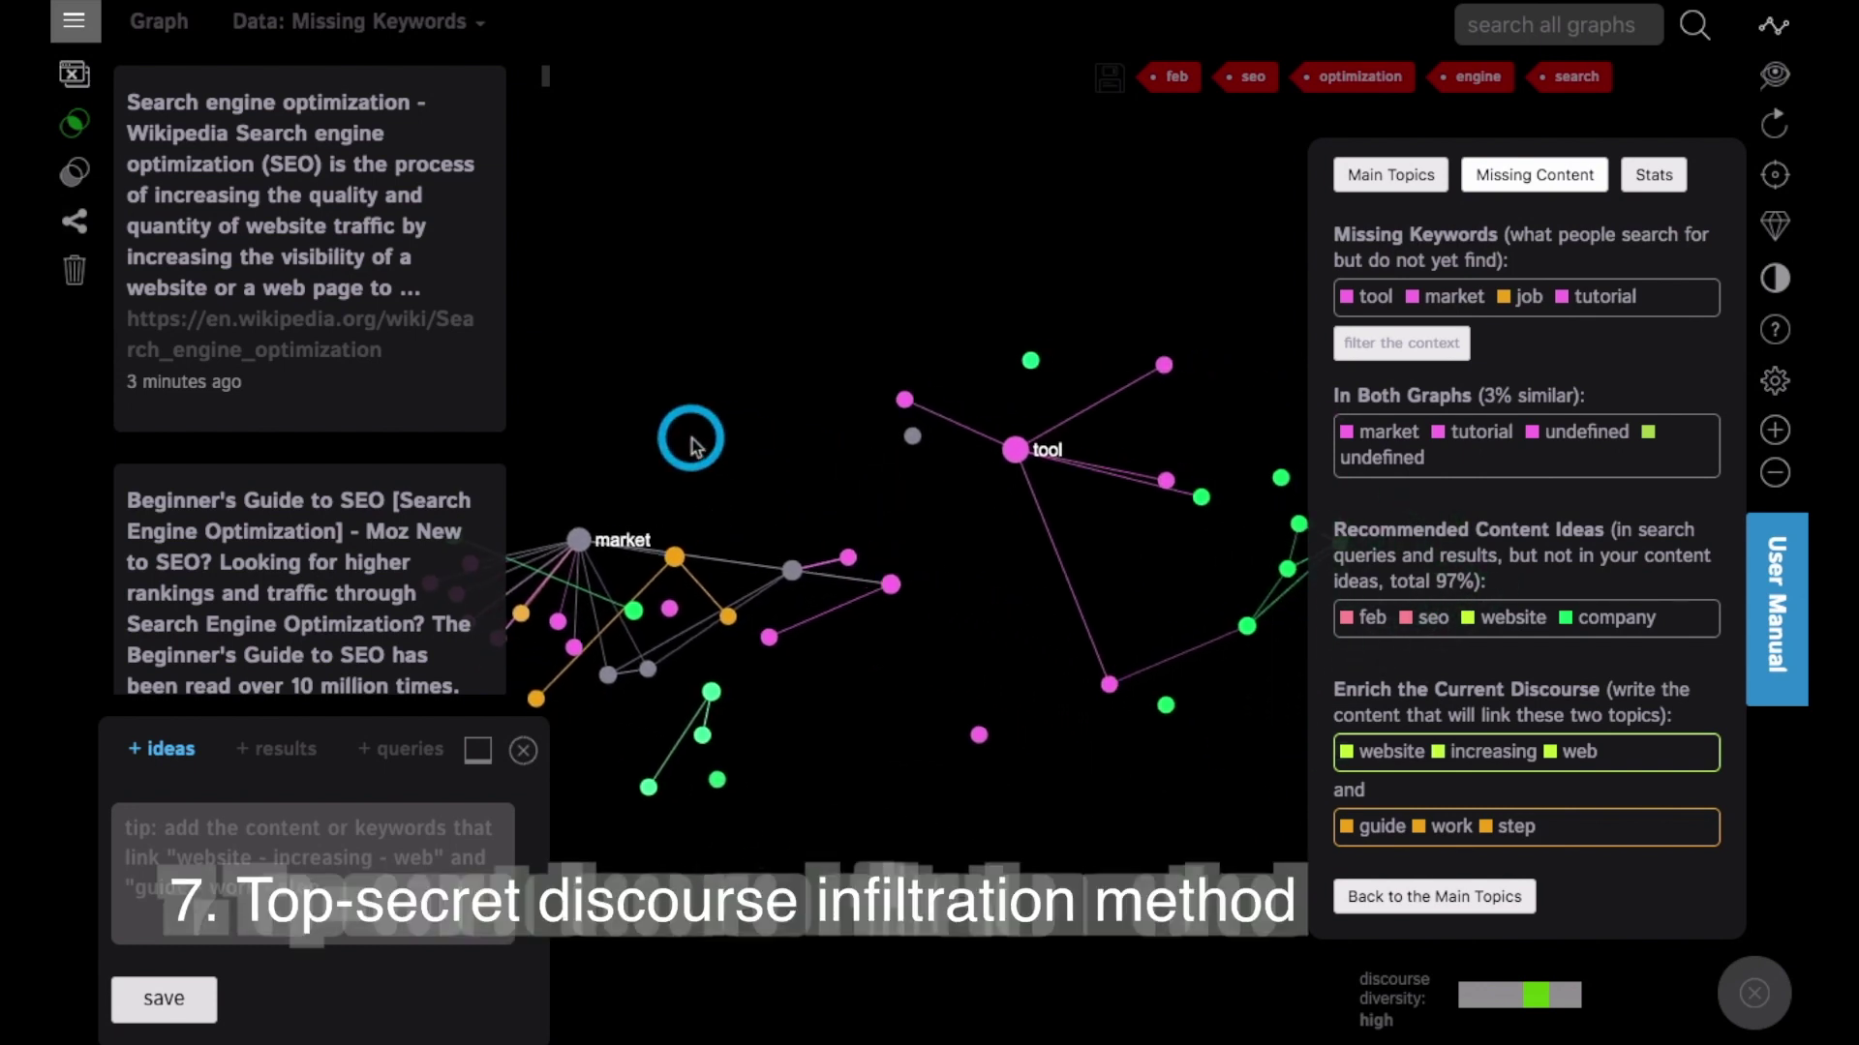
pyautogui.click(1013, 450)
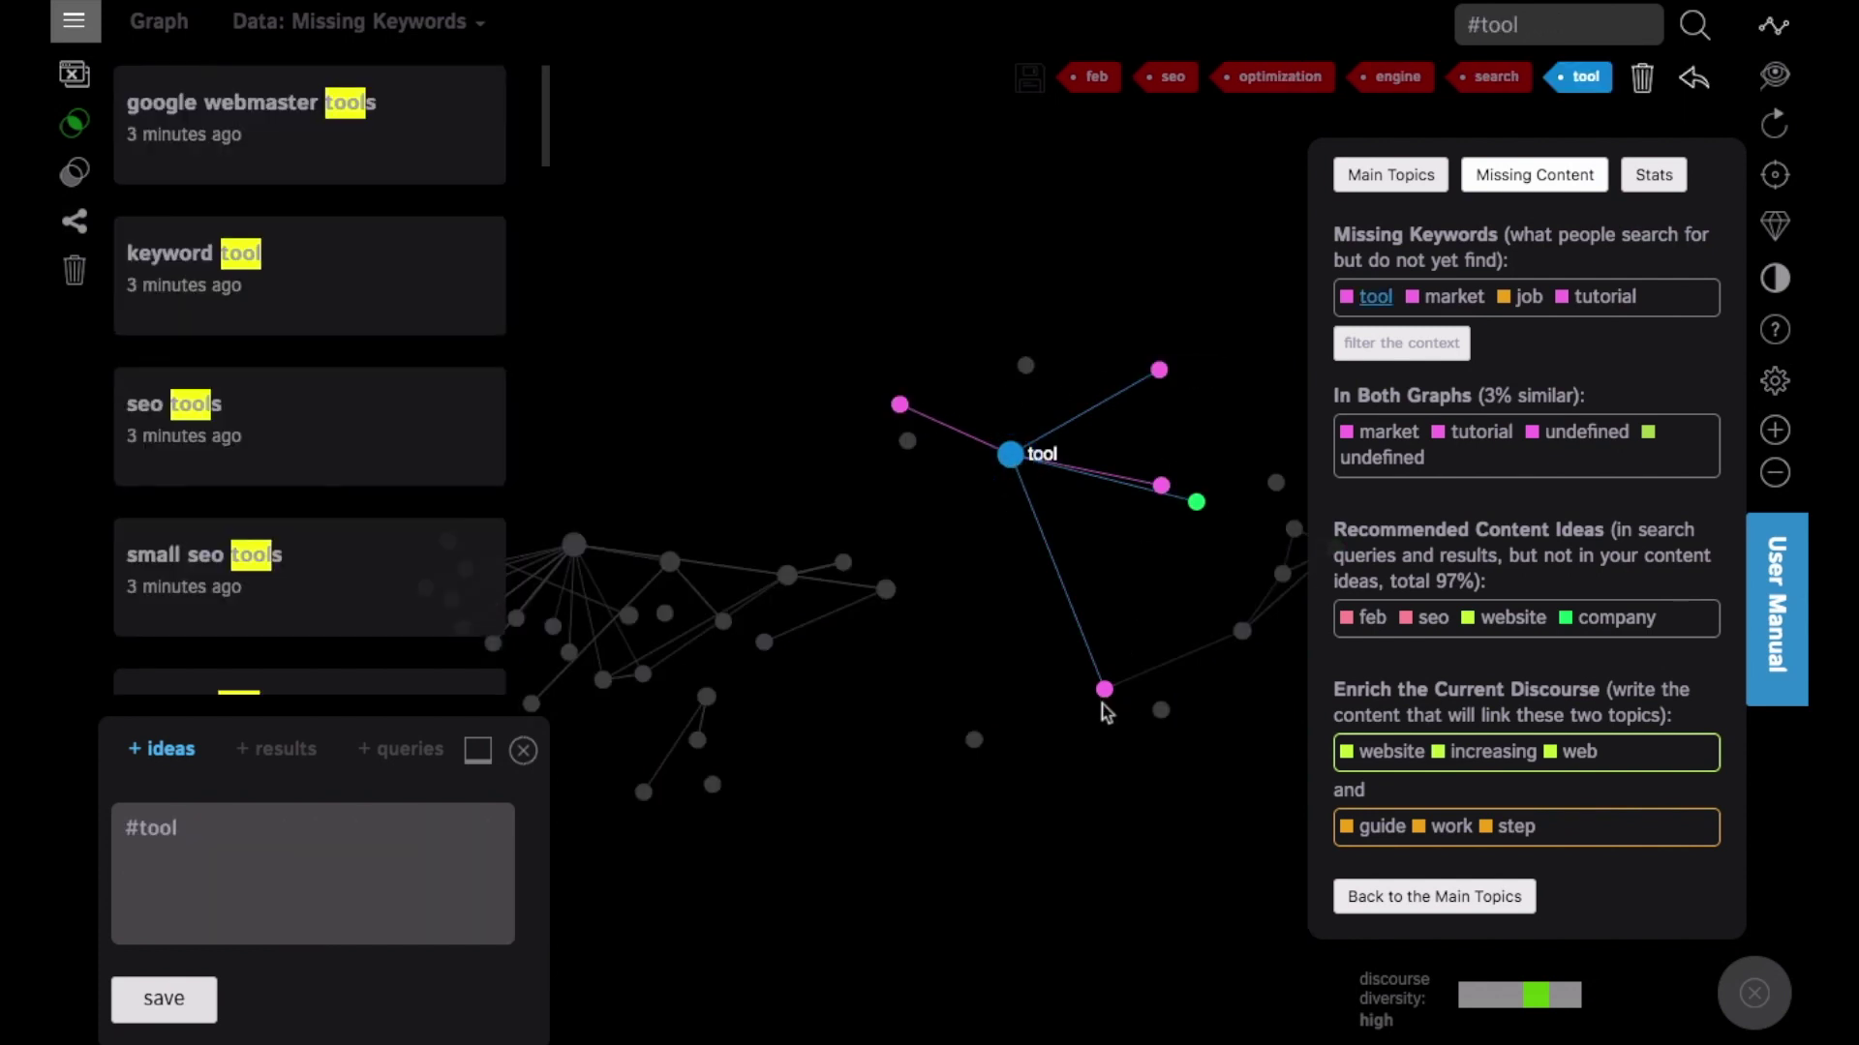
pyautogui.moveTo(1112, 614); pyautogui.dragTo(1046, 607)
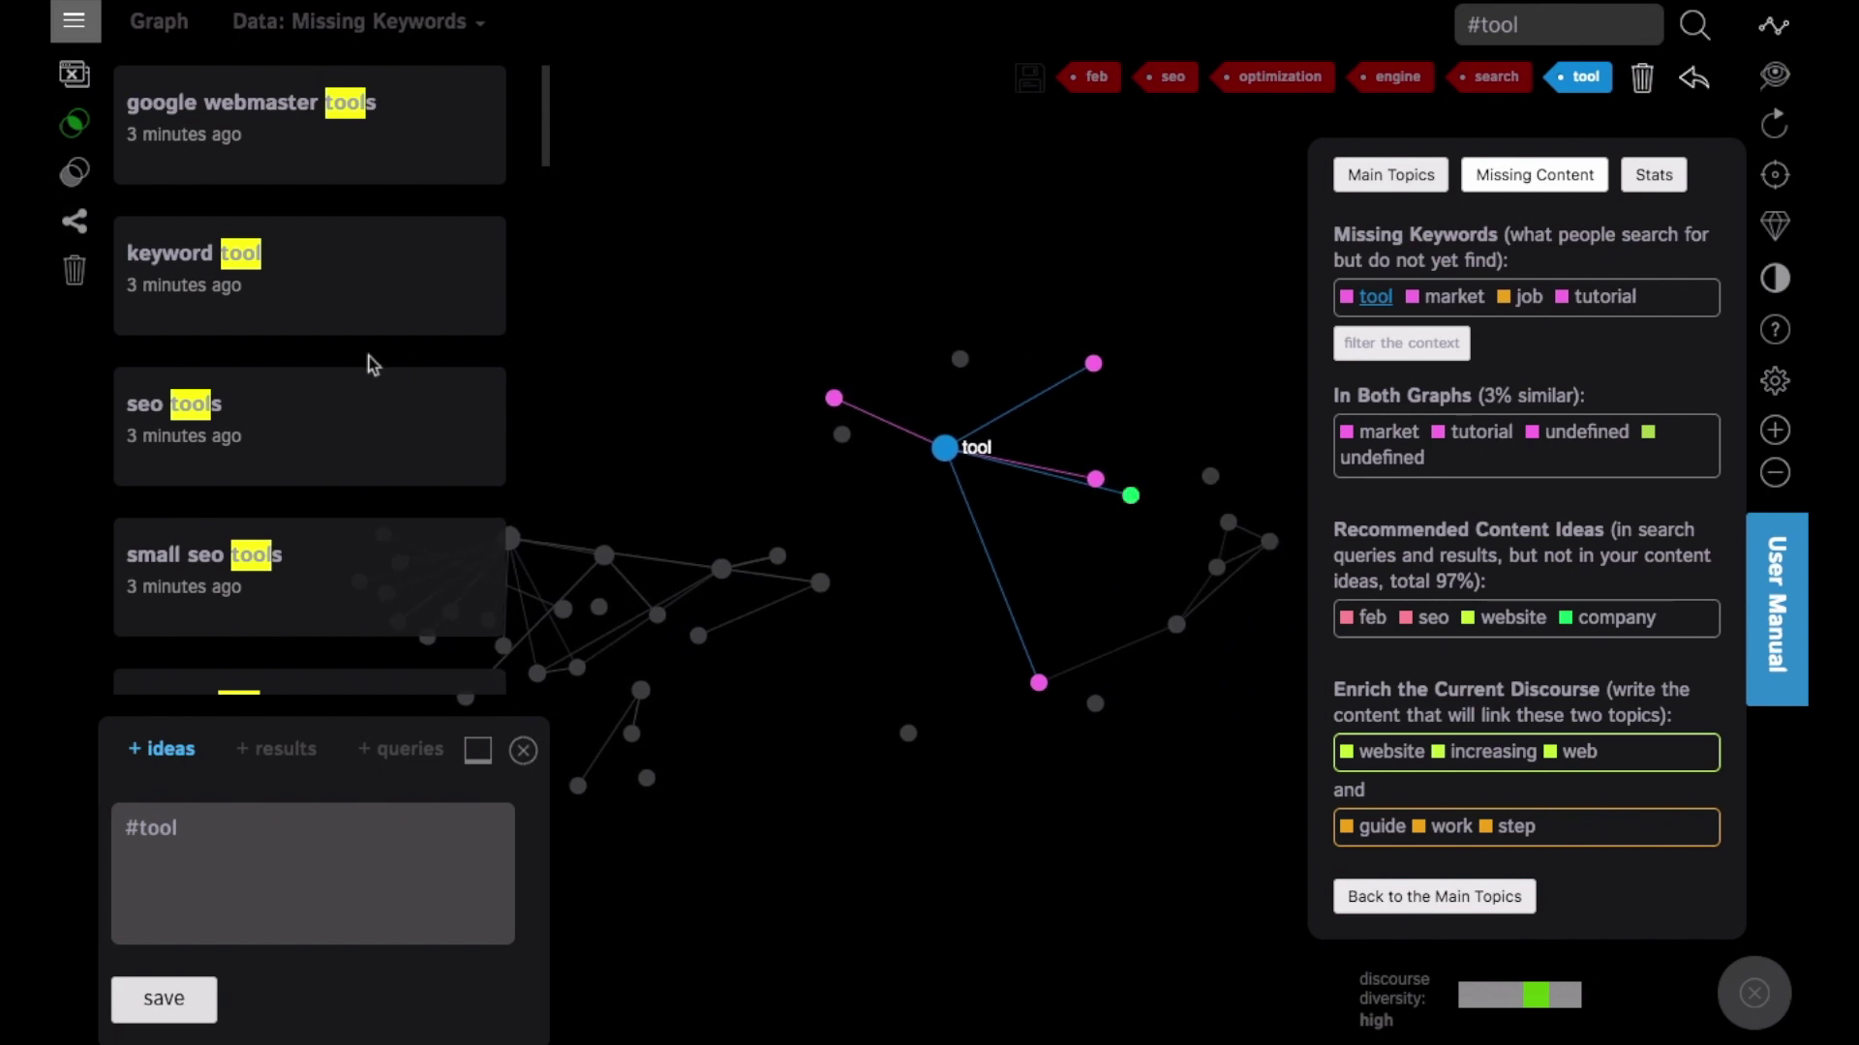
pyautogui.scroll(-10, 368, 358)
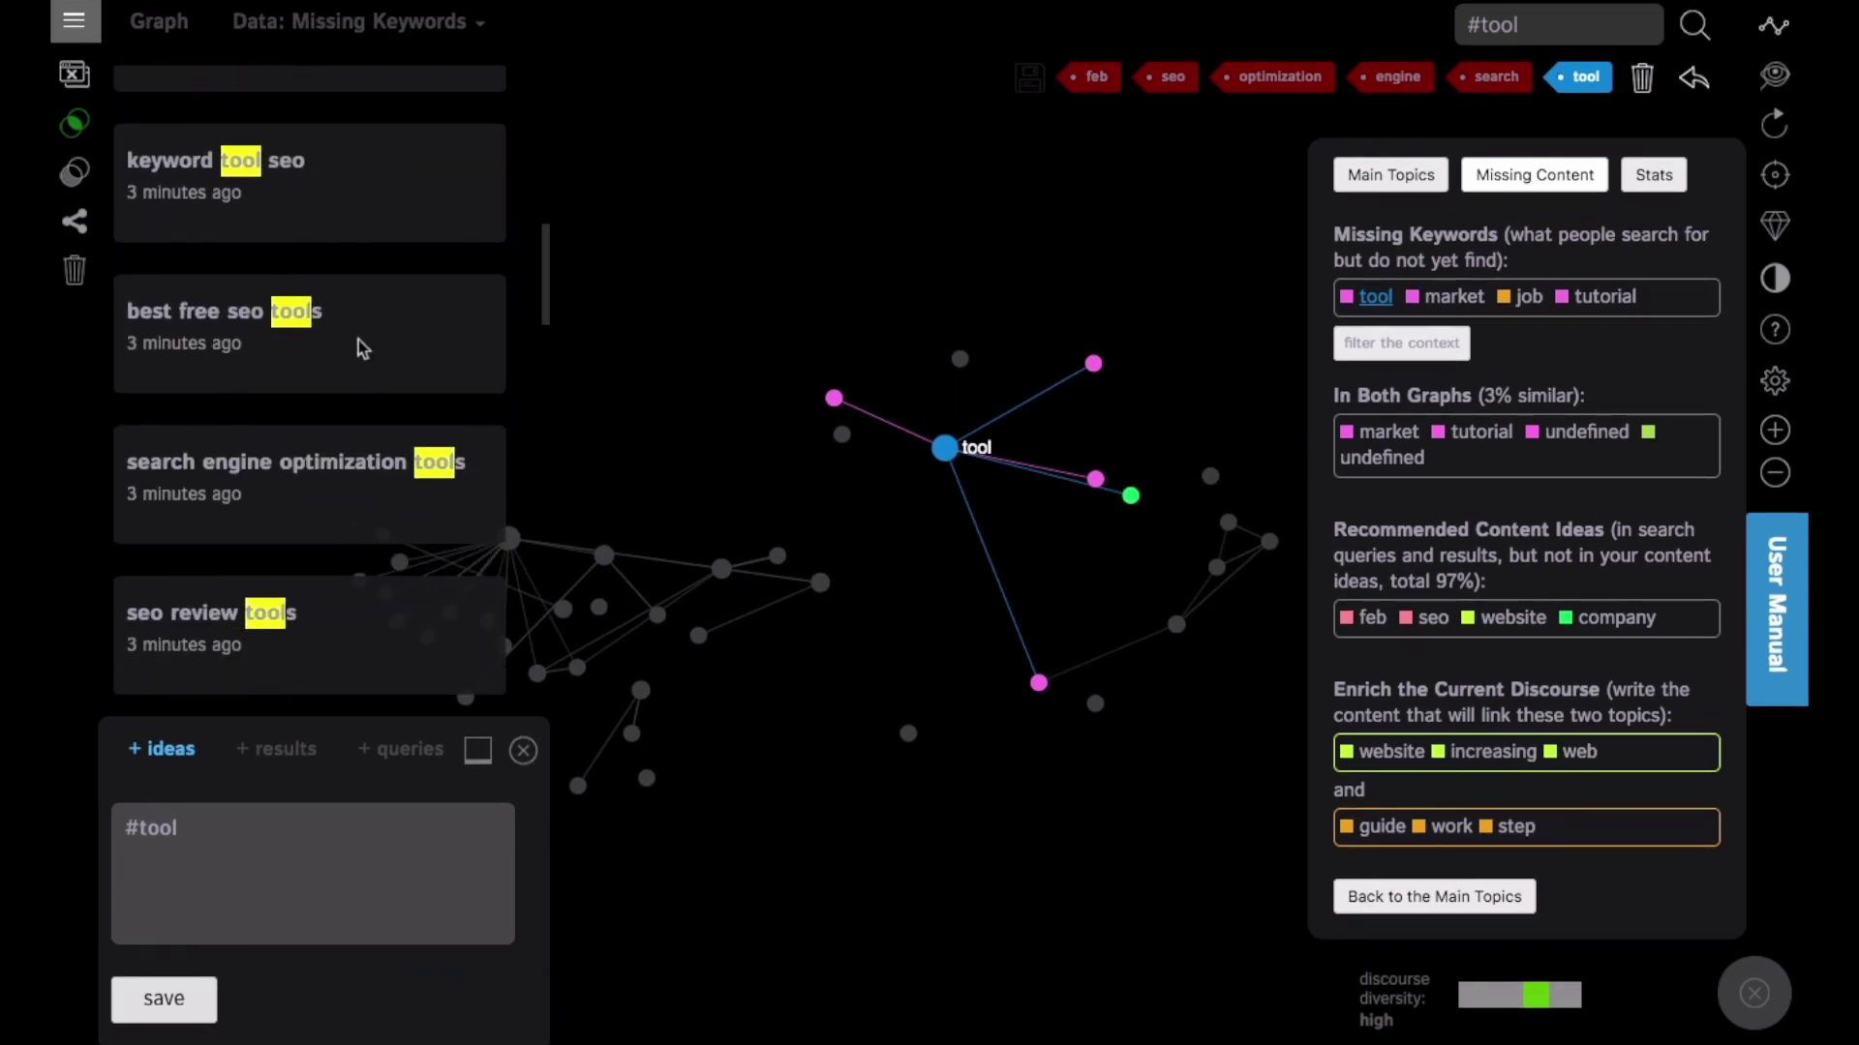
pyautogui.scroll(2, 363, 377)
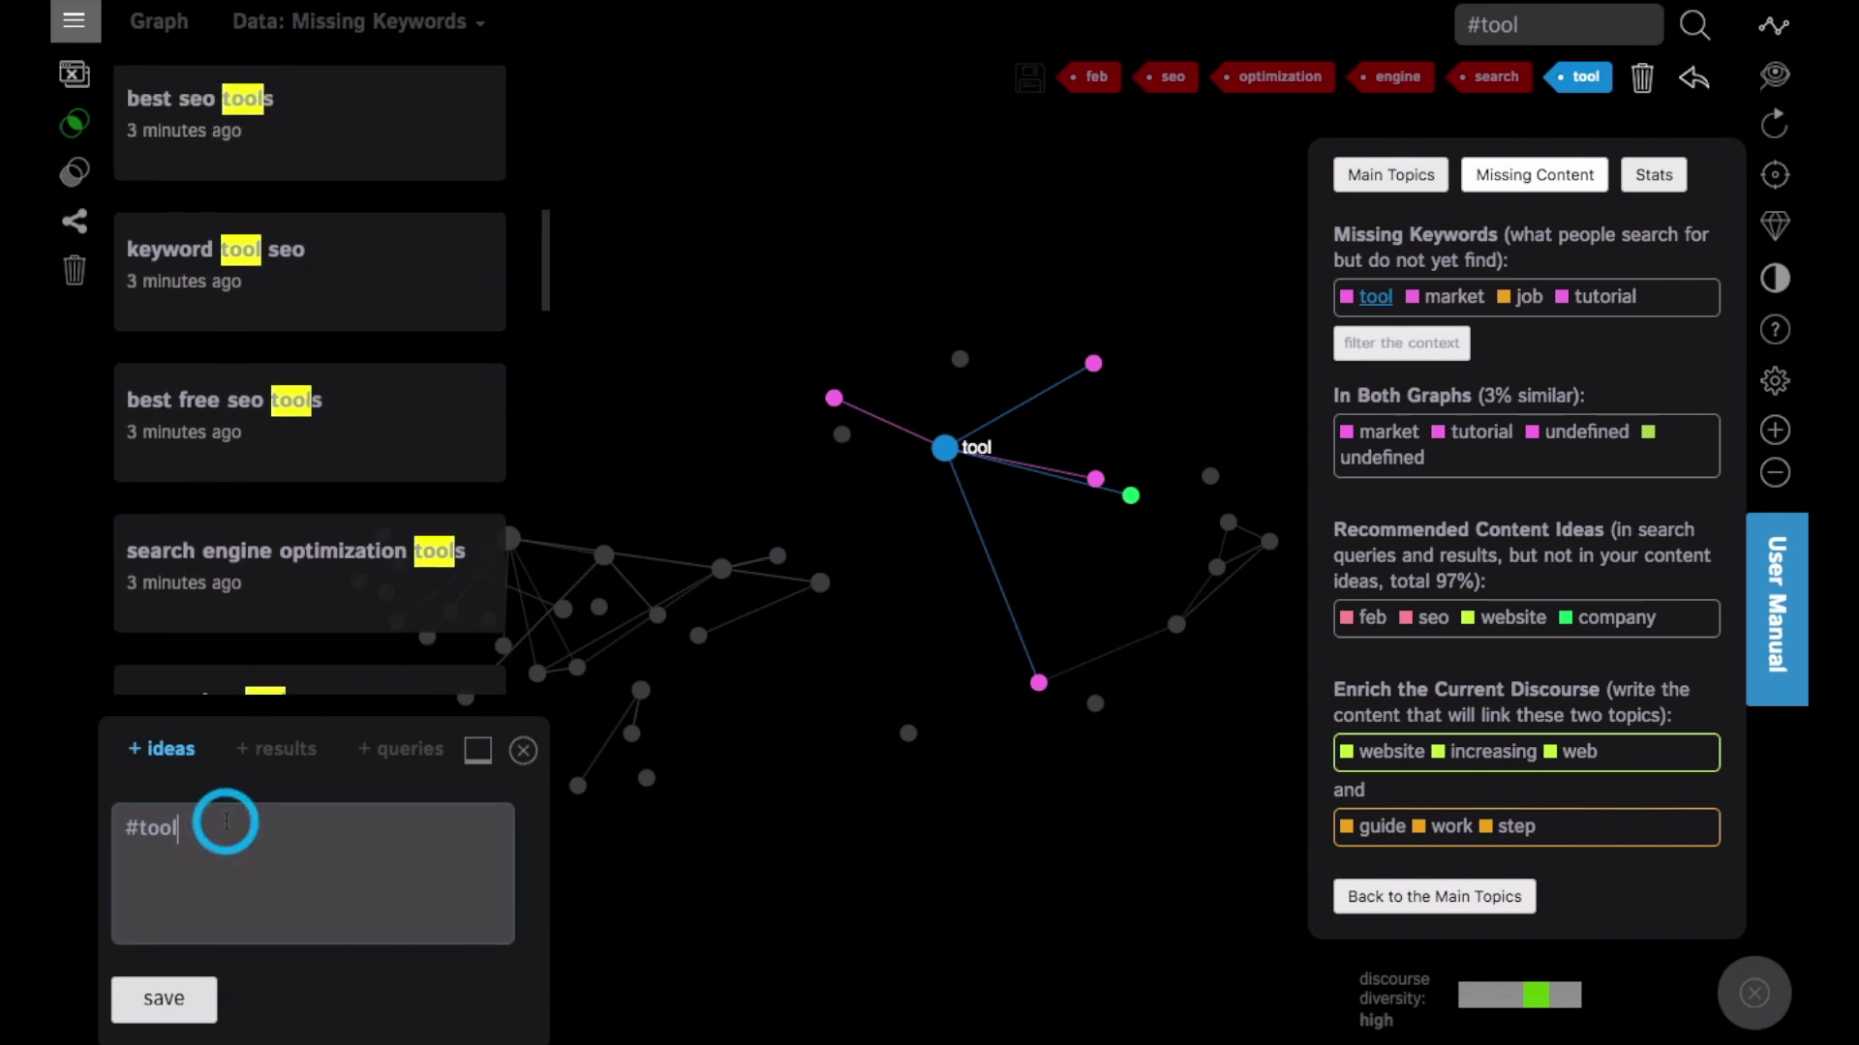
pyautogui.write('#keyword')
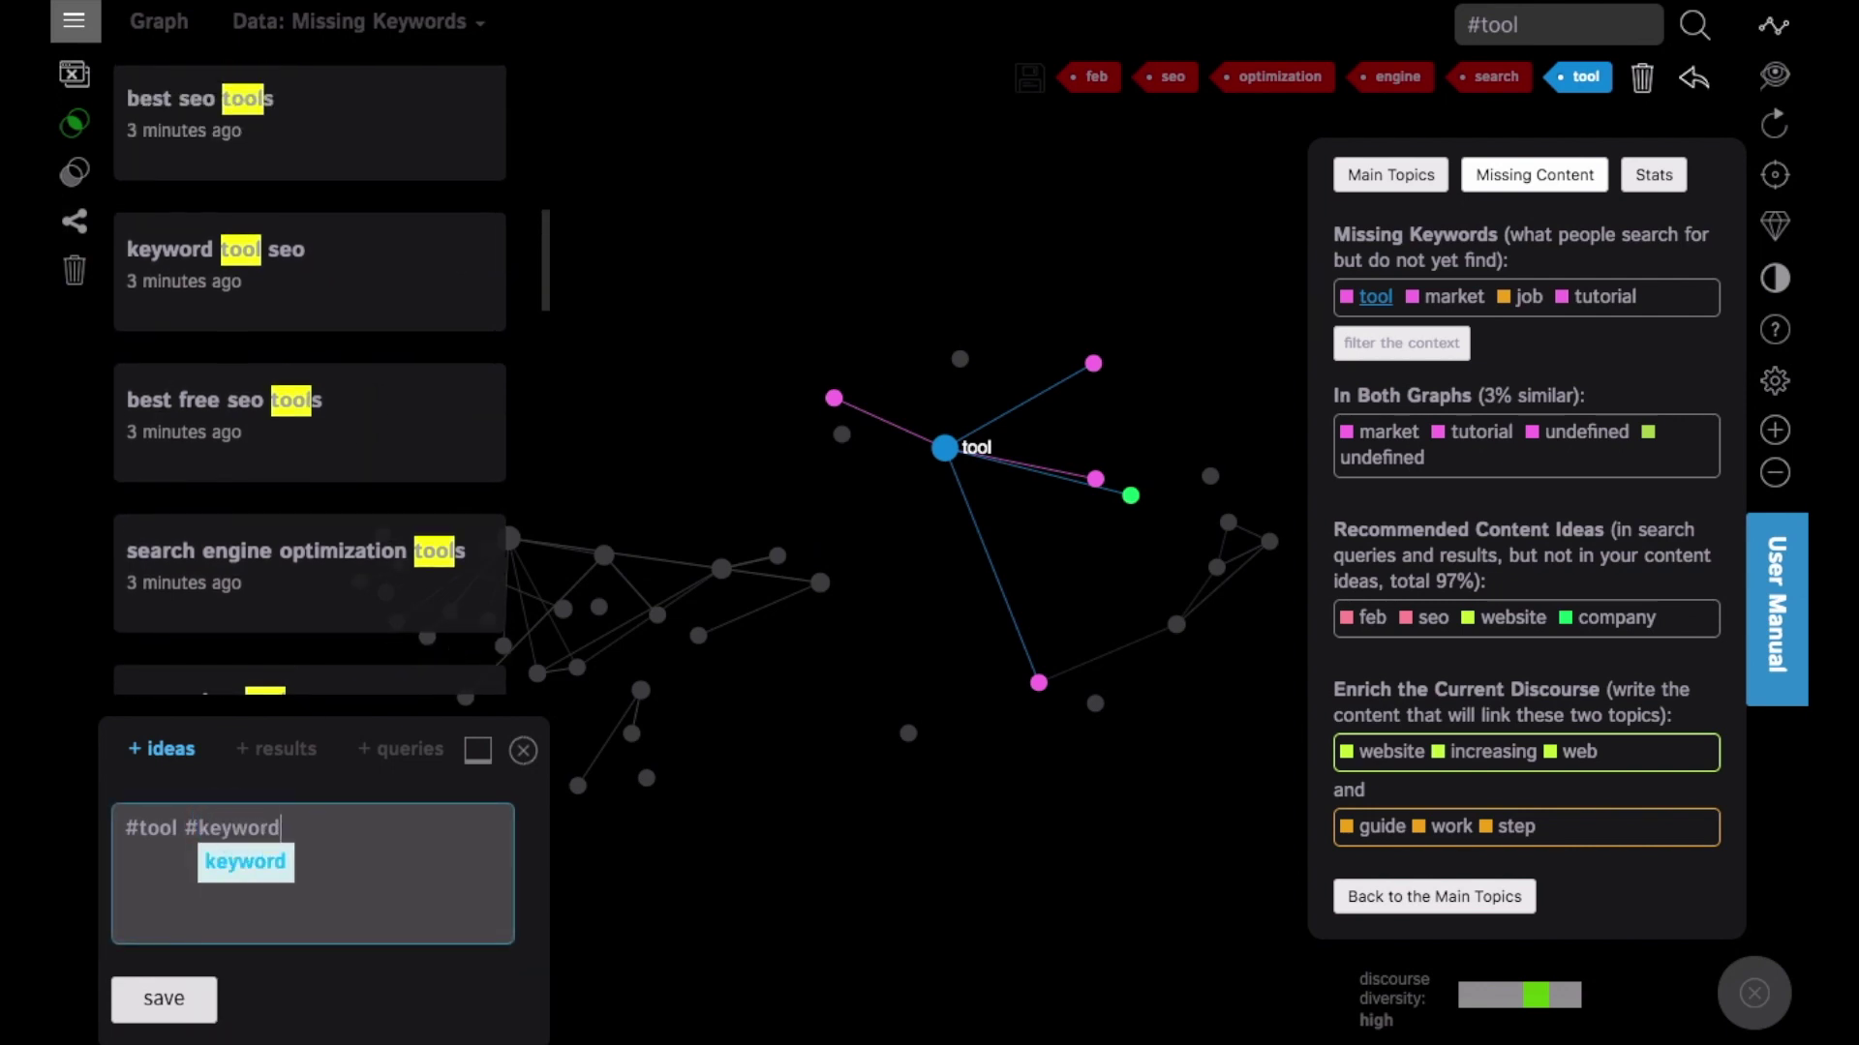
pyautogui.write(' #seo')
pyautogui.hotkey('ctrl', 'Return')
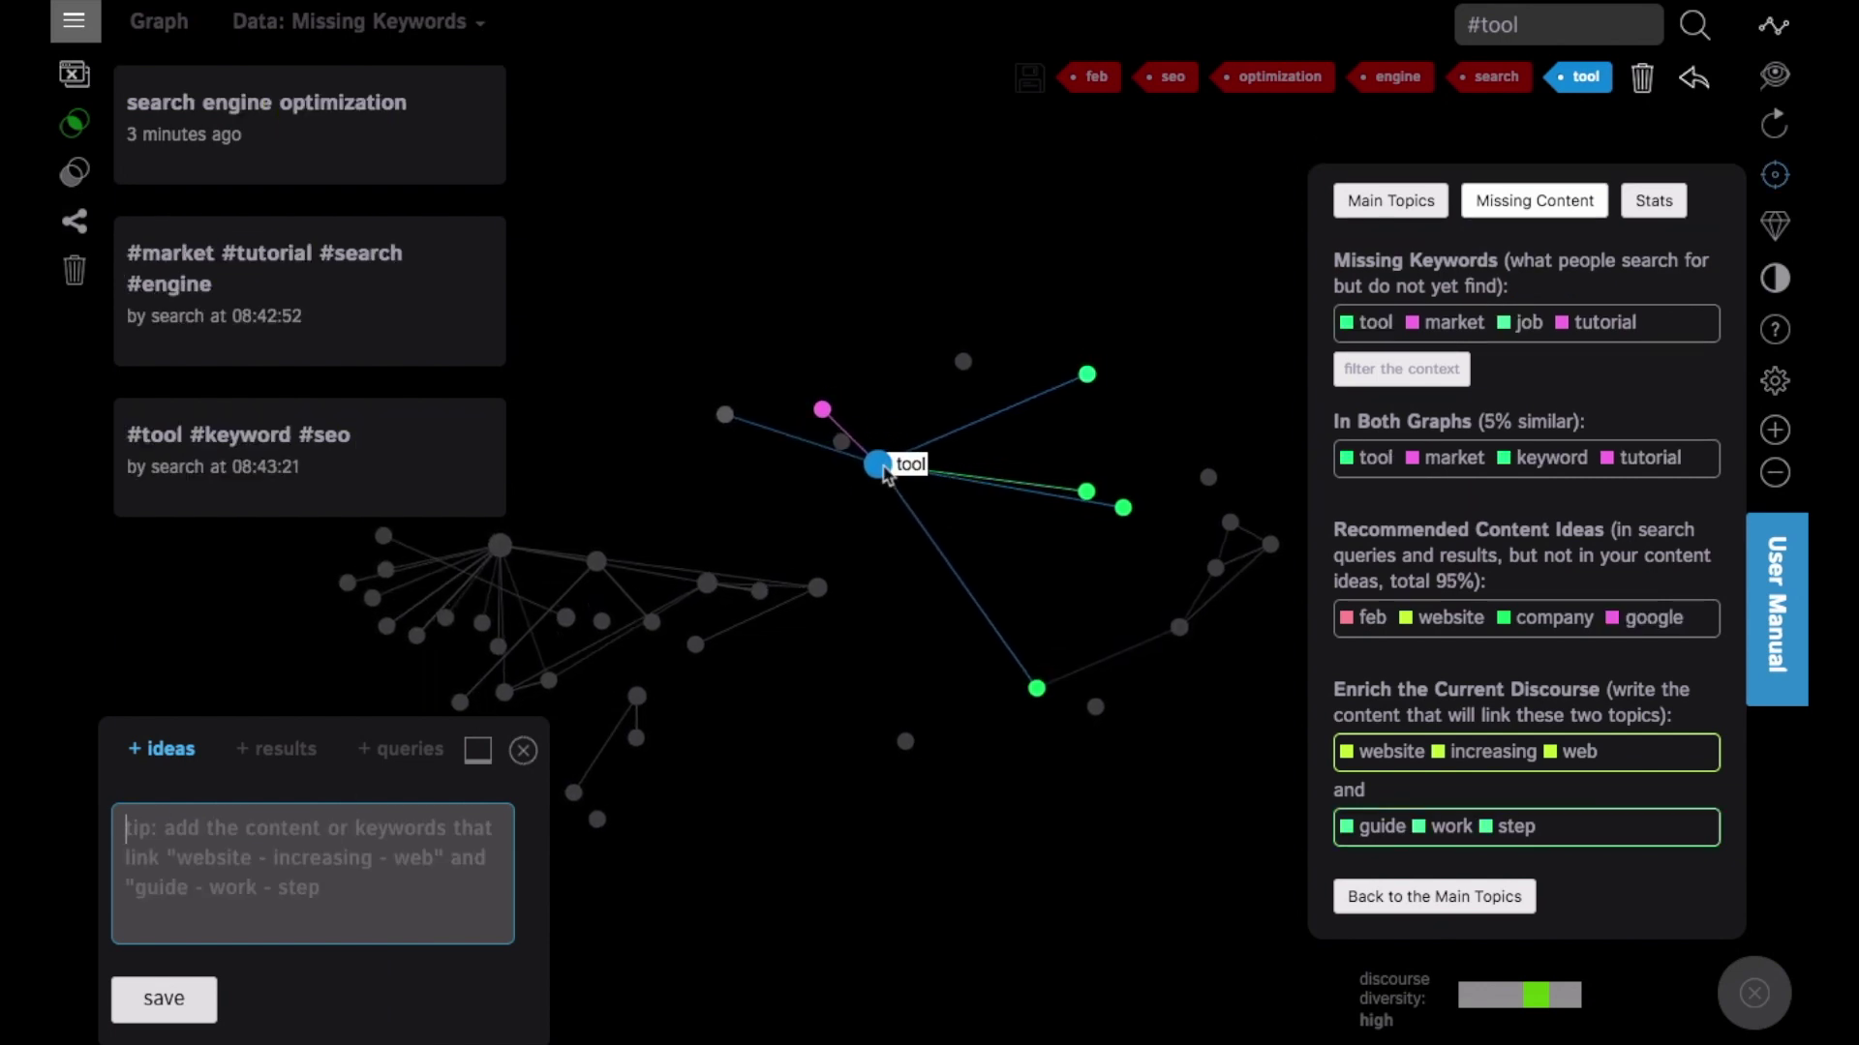
# Deselect tool to bring back the full unfiltered keyword graph.
pyautogui.click(878, 465)
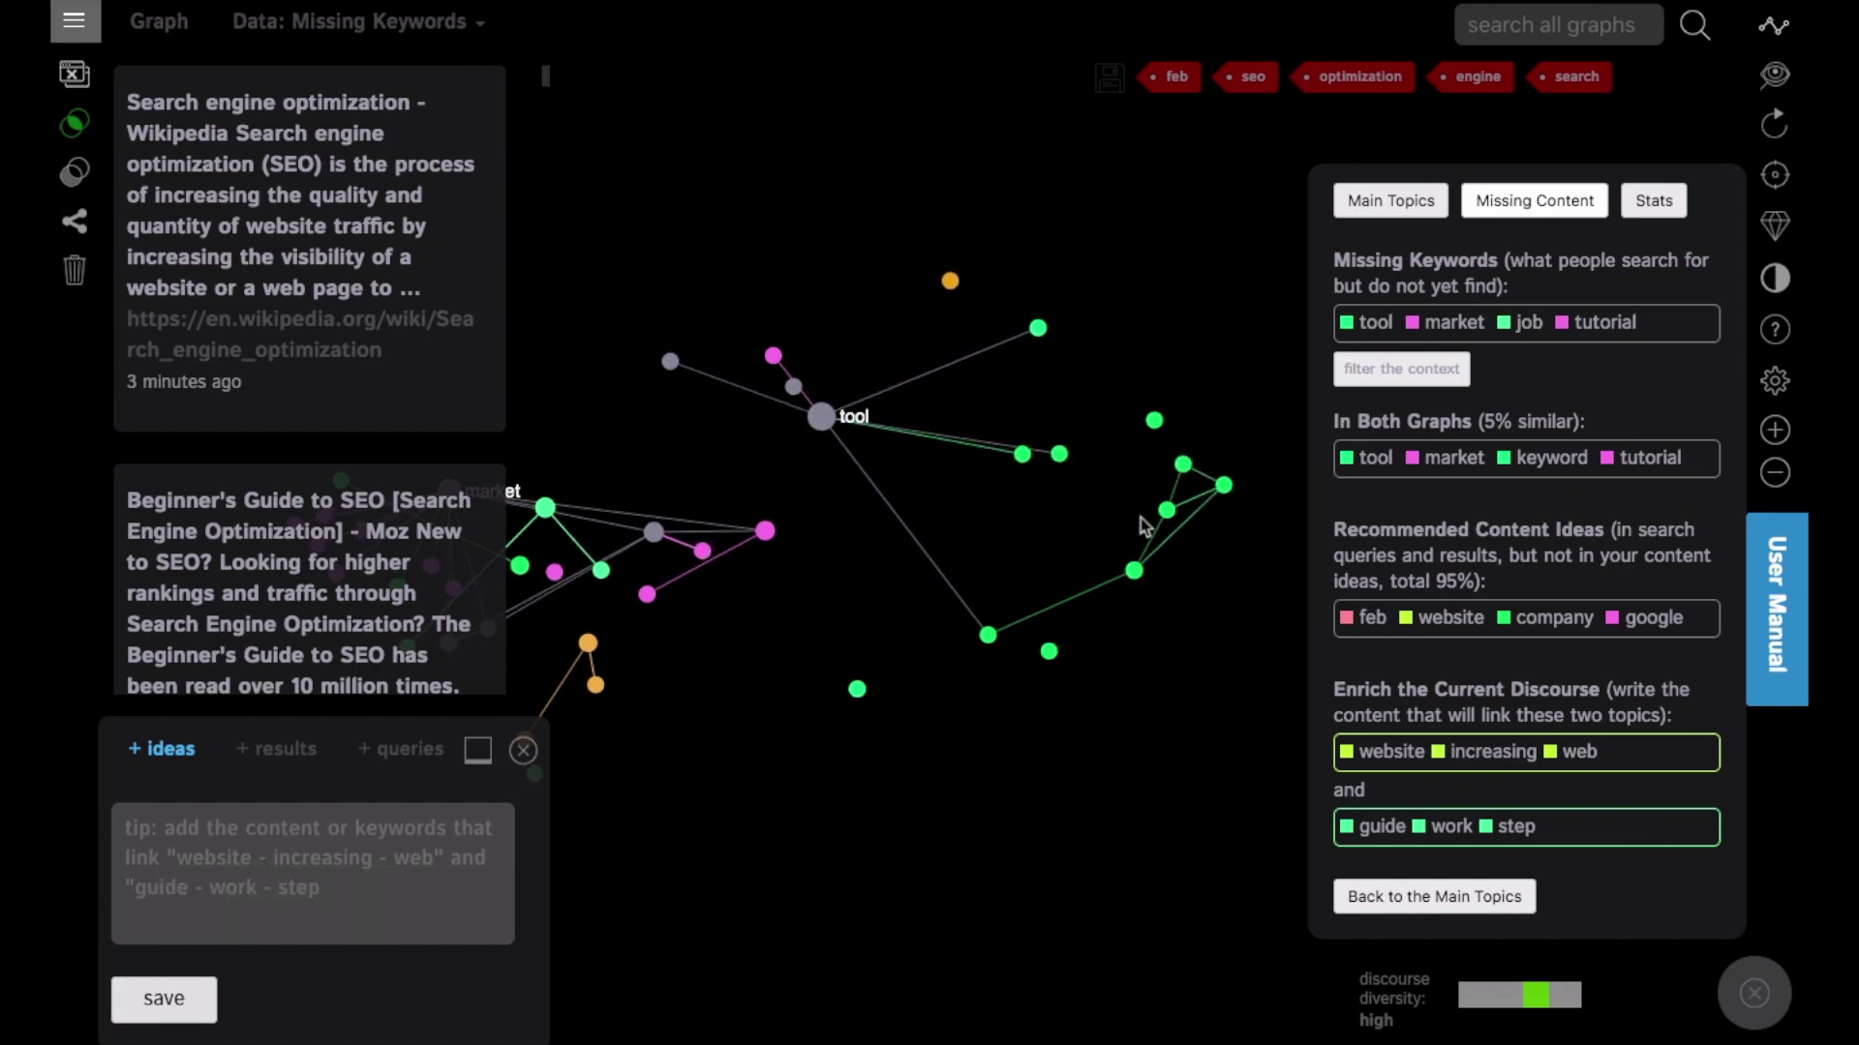
pyautogui.moveTo(1060, 538); pyautogui.dragTo(1203, 469)
pyautogui.click(814, 643)
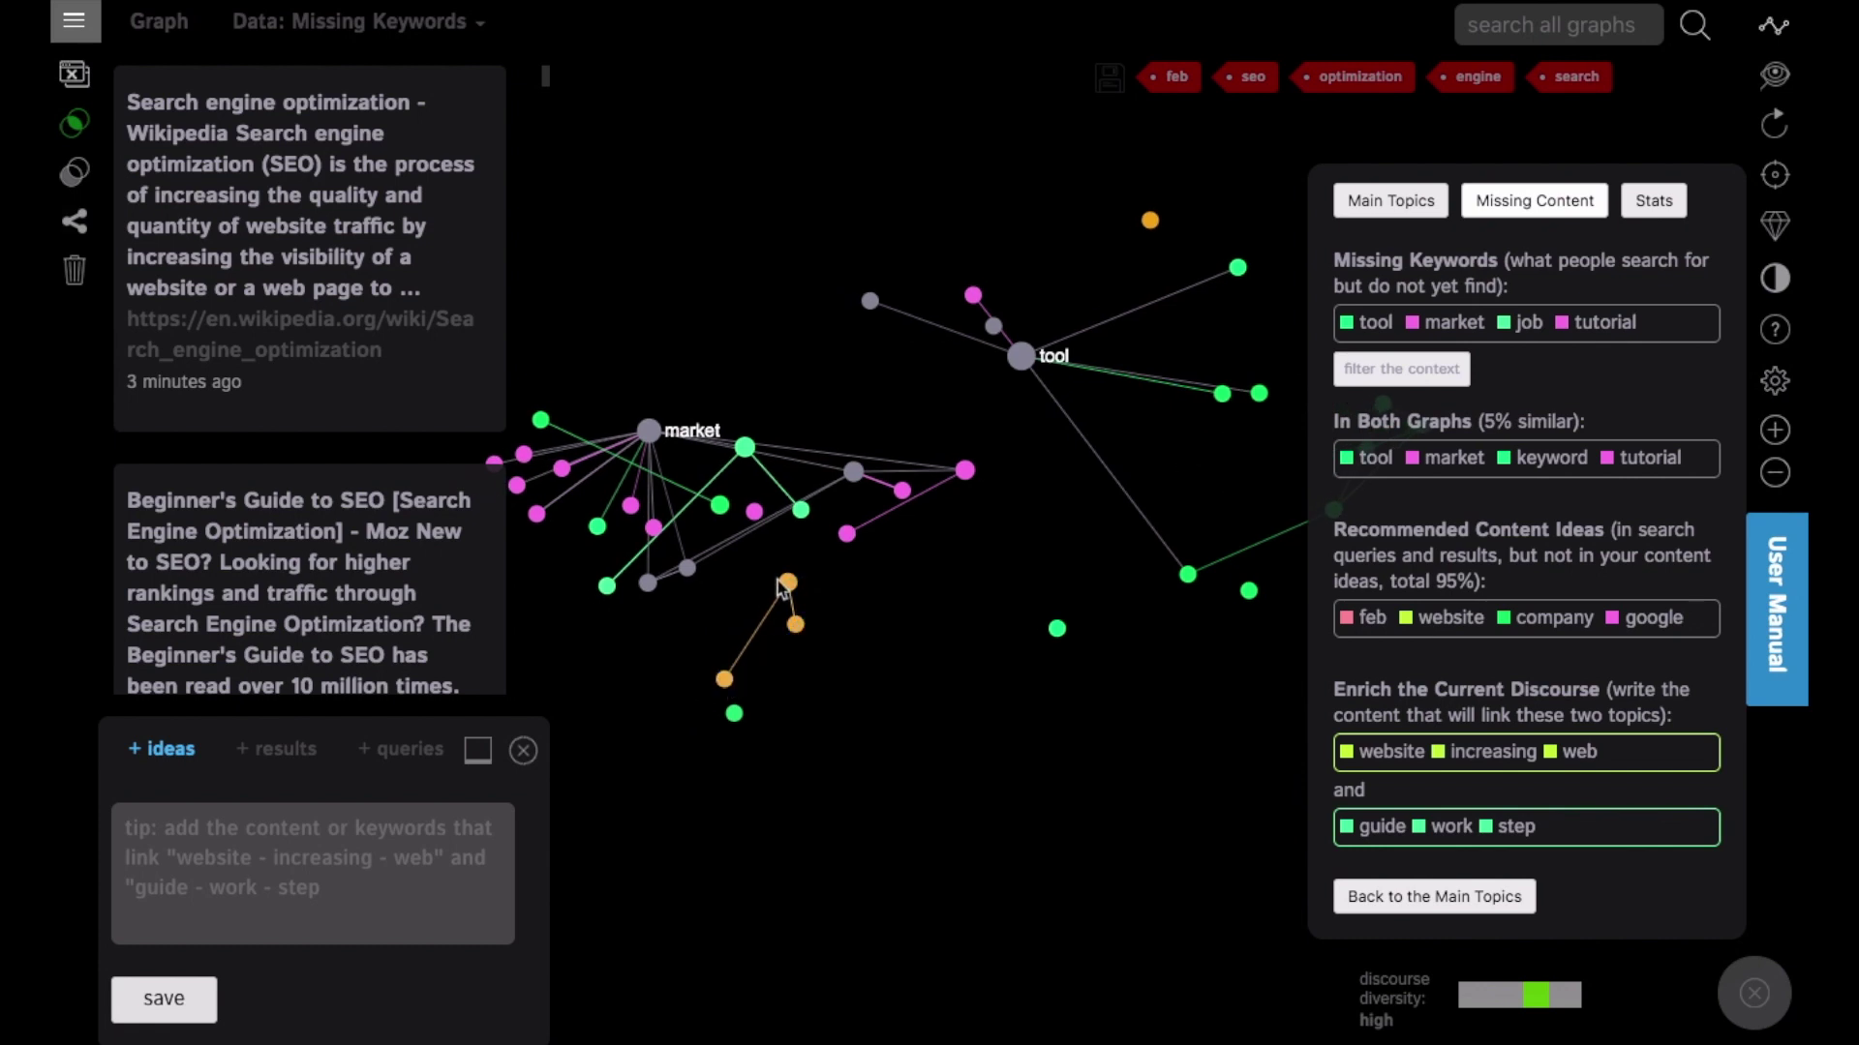
pyautogui.moveTo(857, 585); pyautogui.dragTo(956, 625)
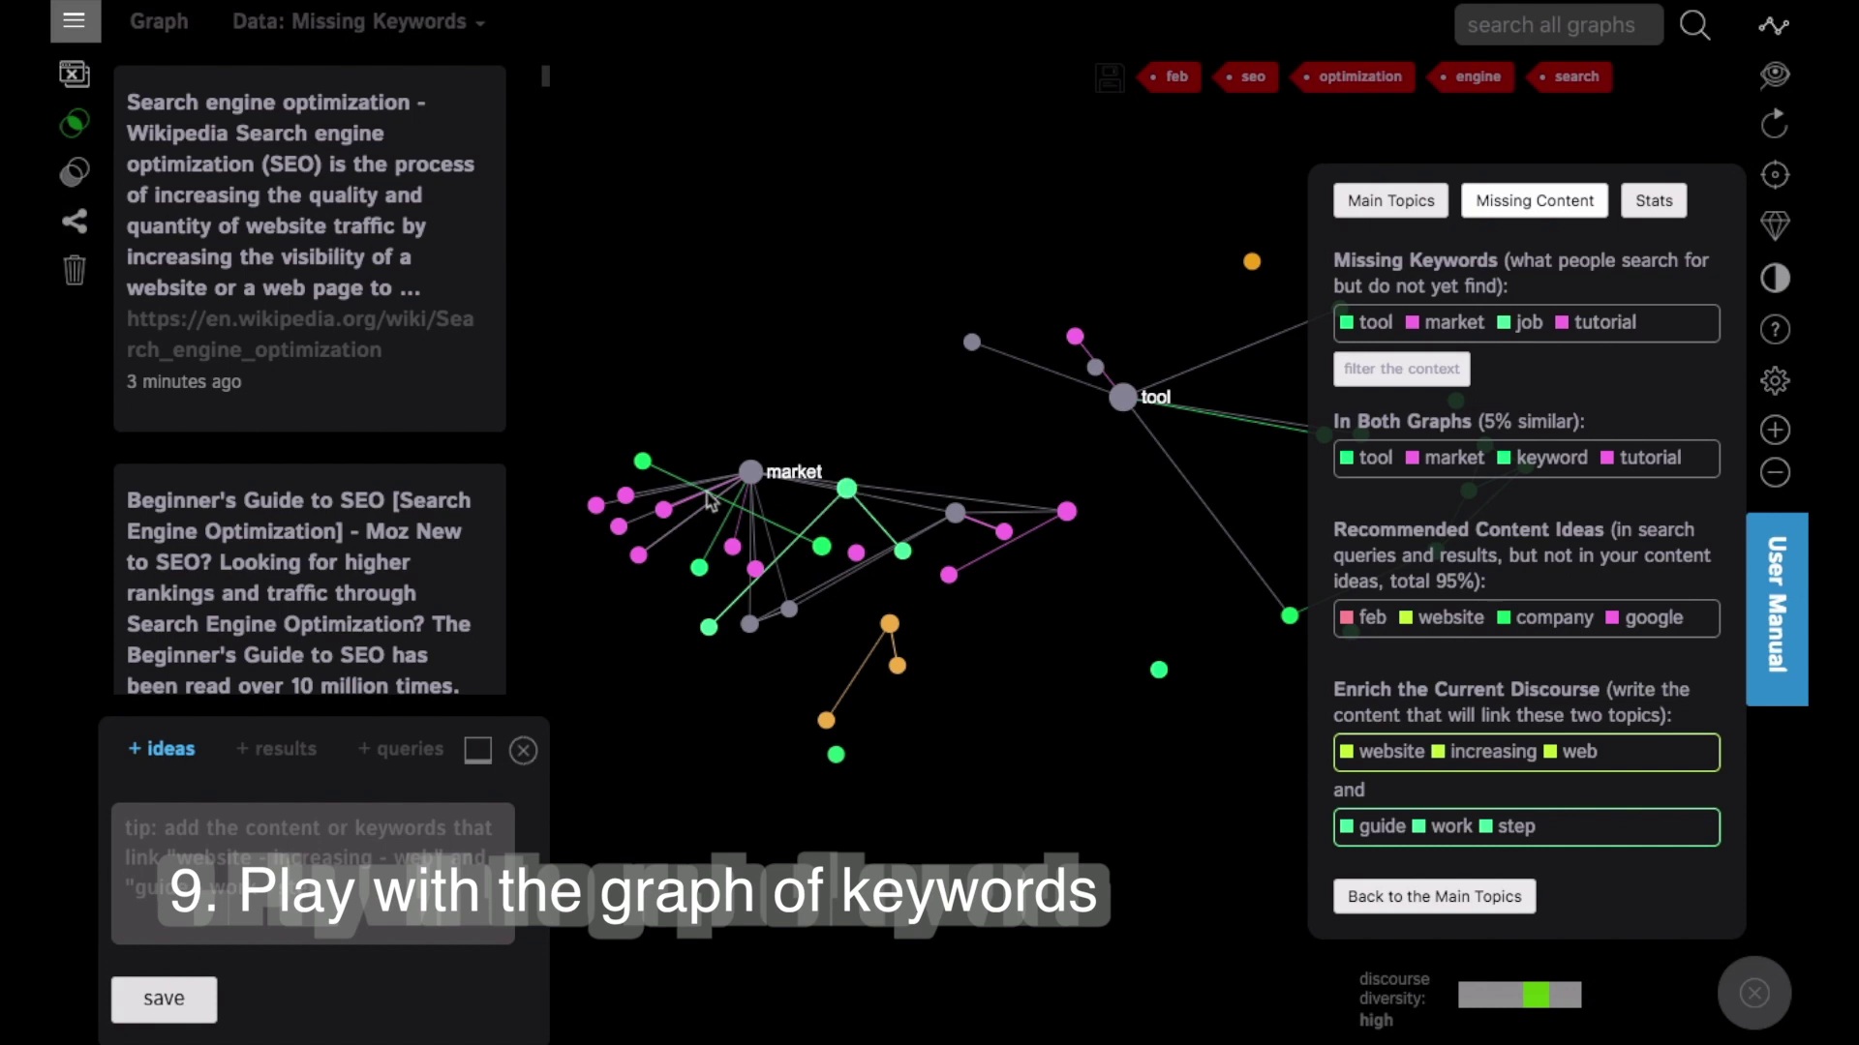
# Filter by tutorial and pdf, save the idea '#tutorial #pdf #seo', and dismiss the tip.
pyautogui.click(1615, 322)
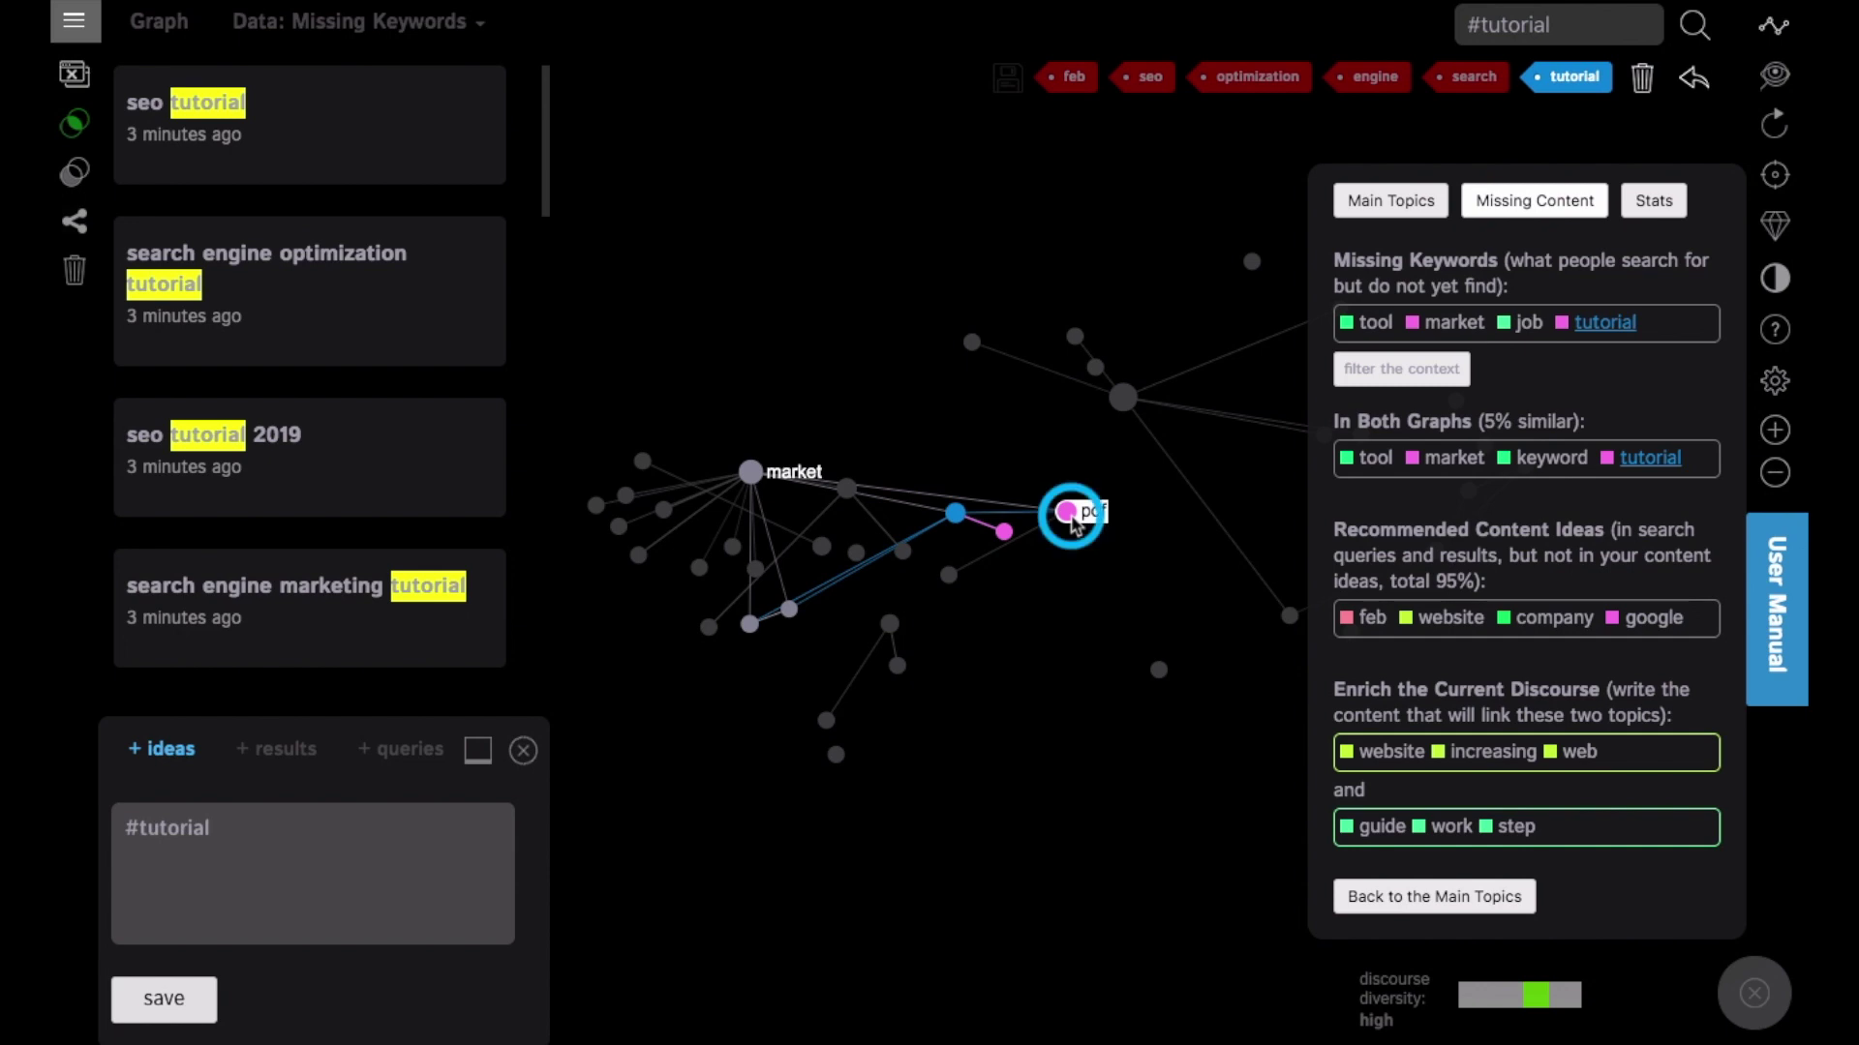
pyautogui.click(1068, 513)
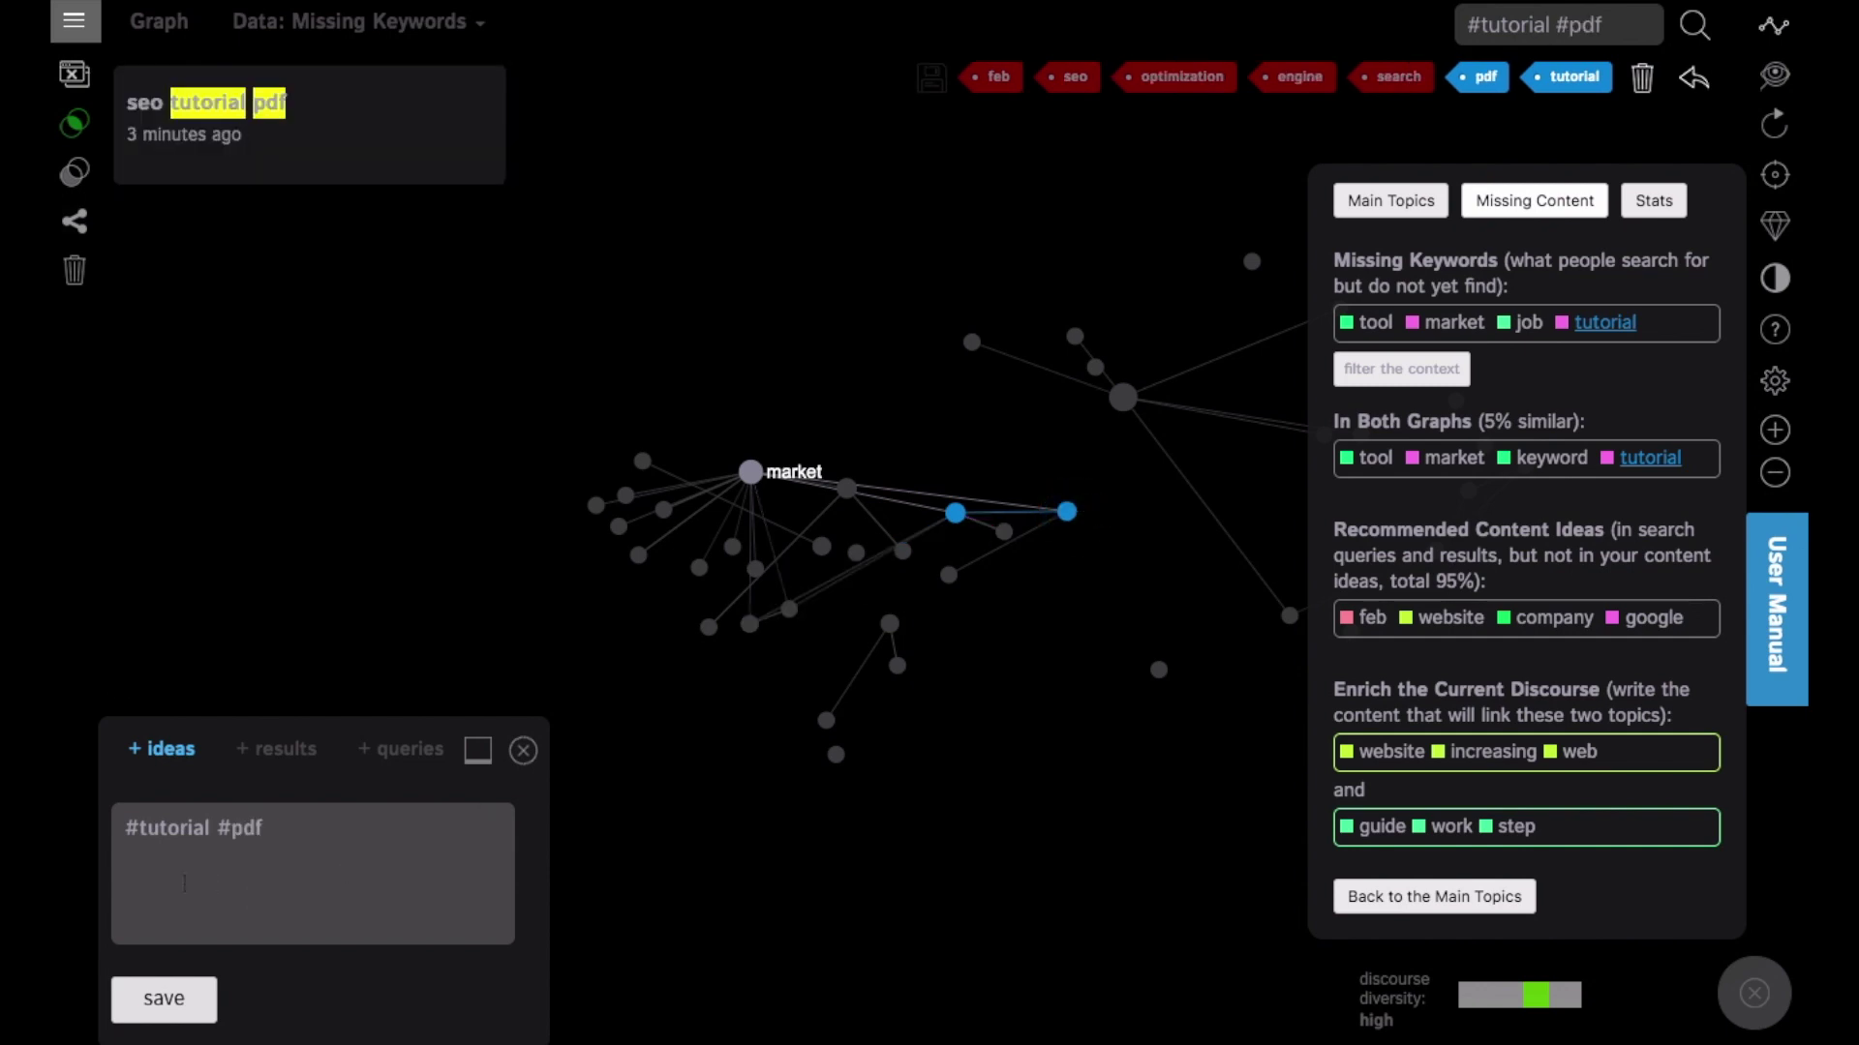
pyautogui.click(312, 839)
pyautogui.write('#seo')
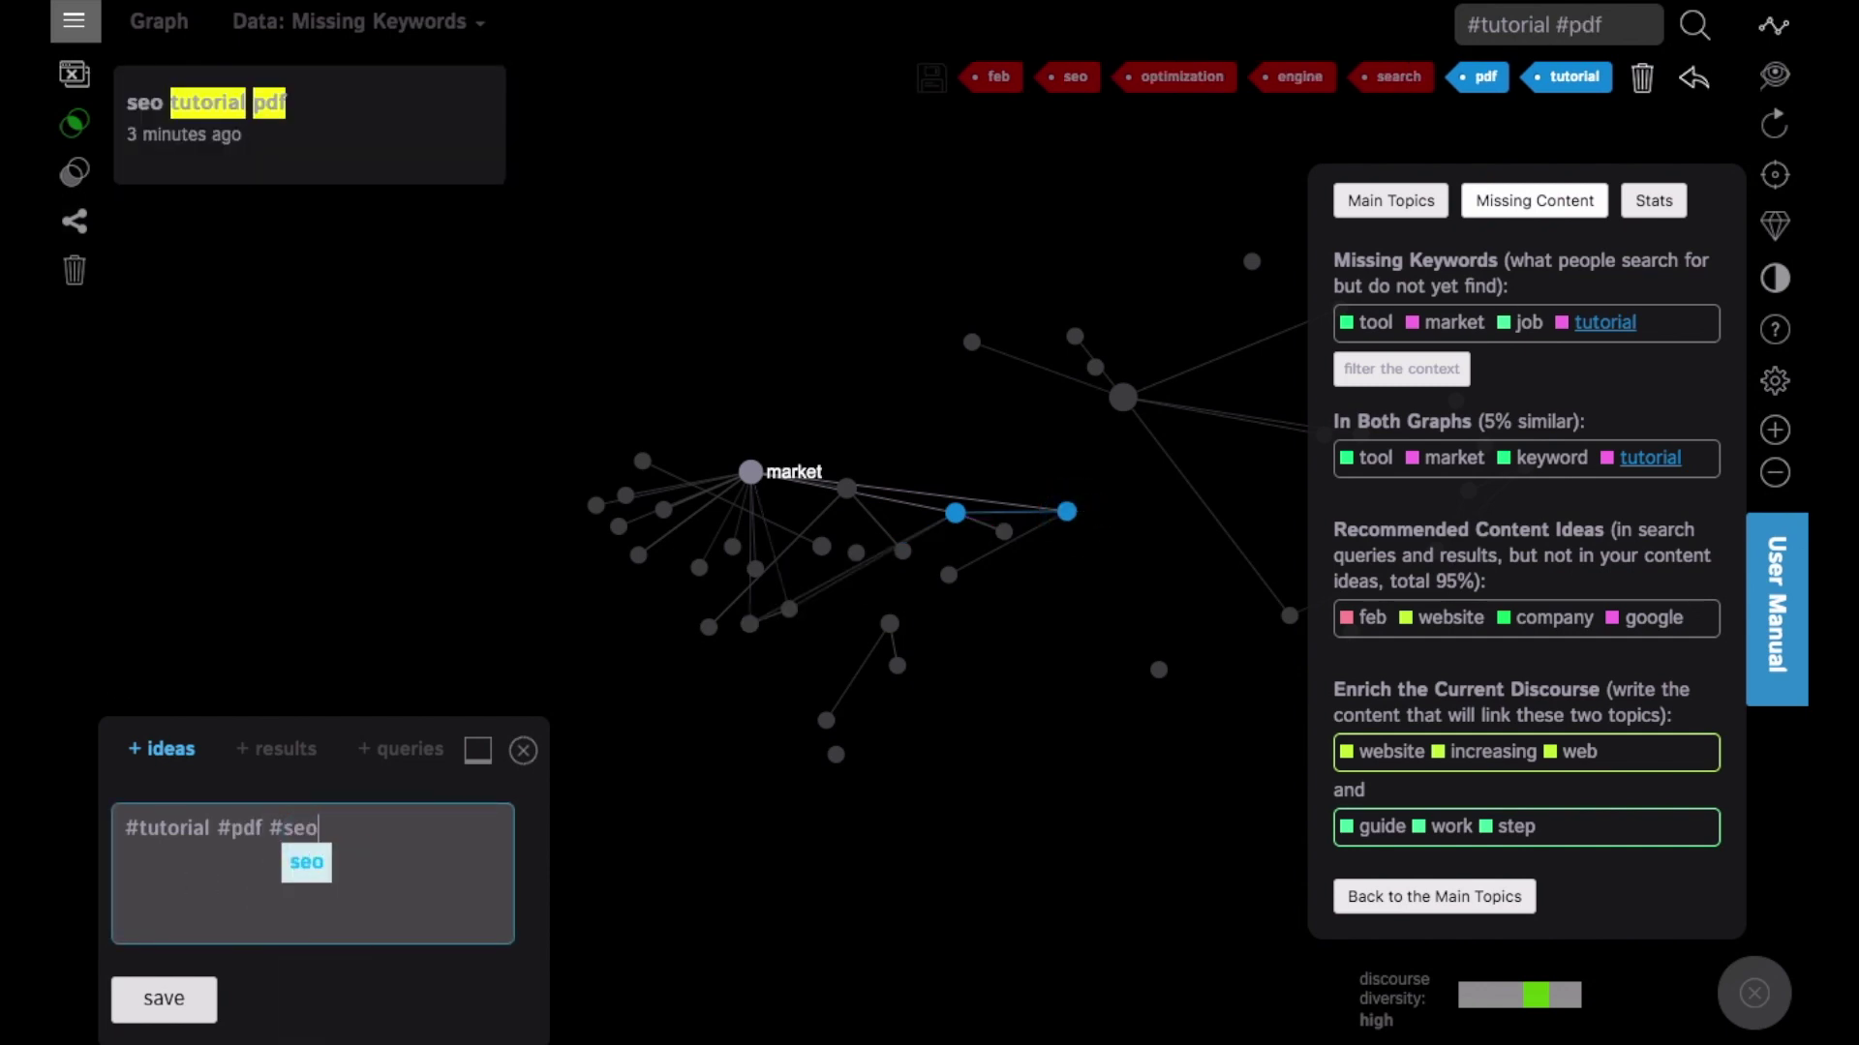
pyautogui.click(187, 1000)
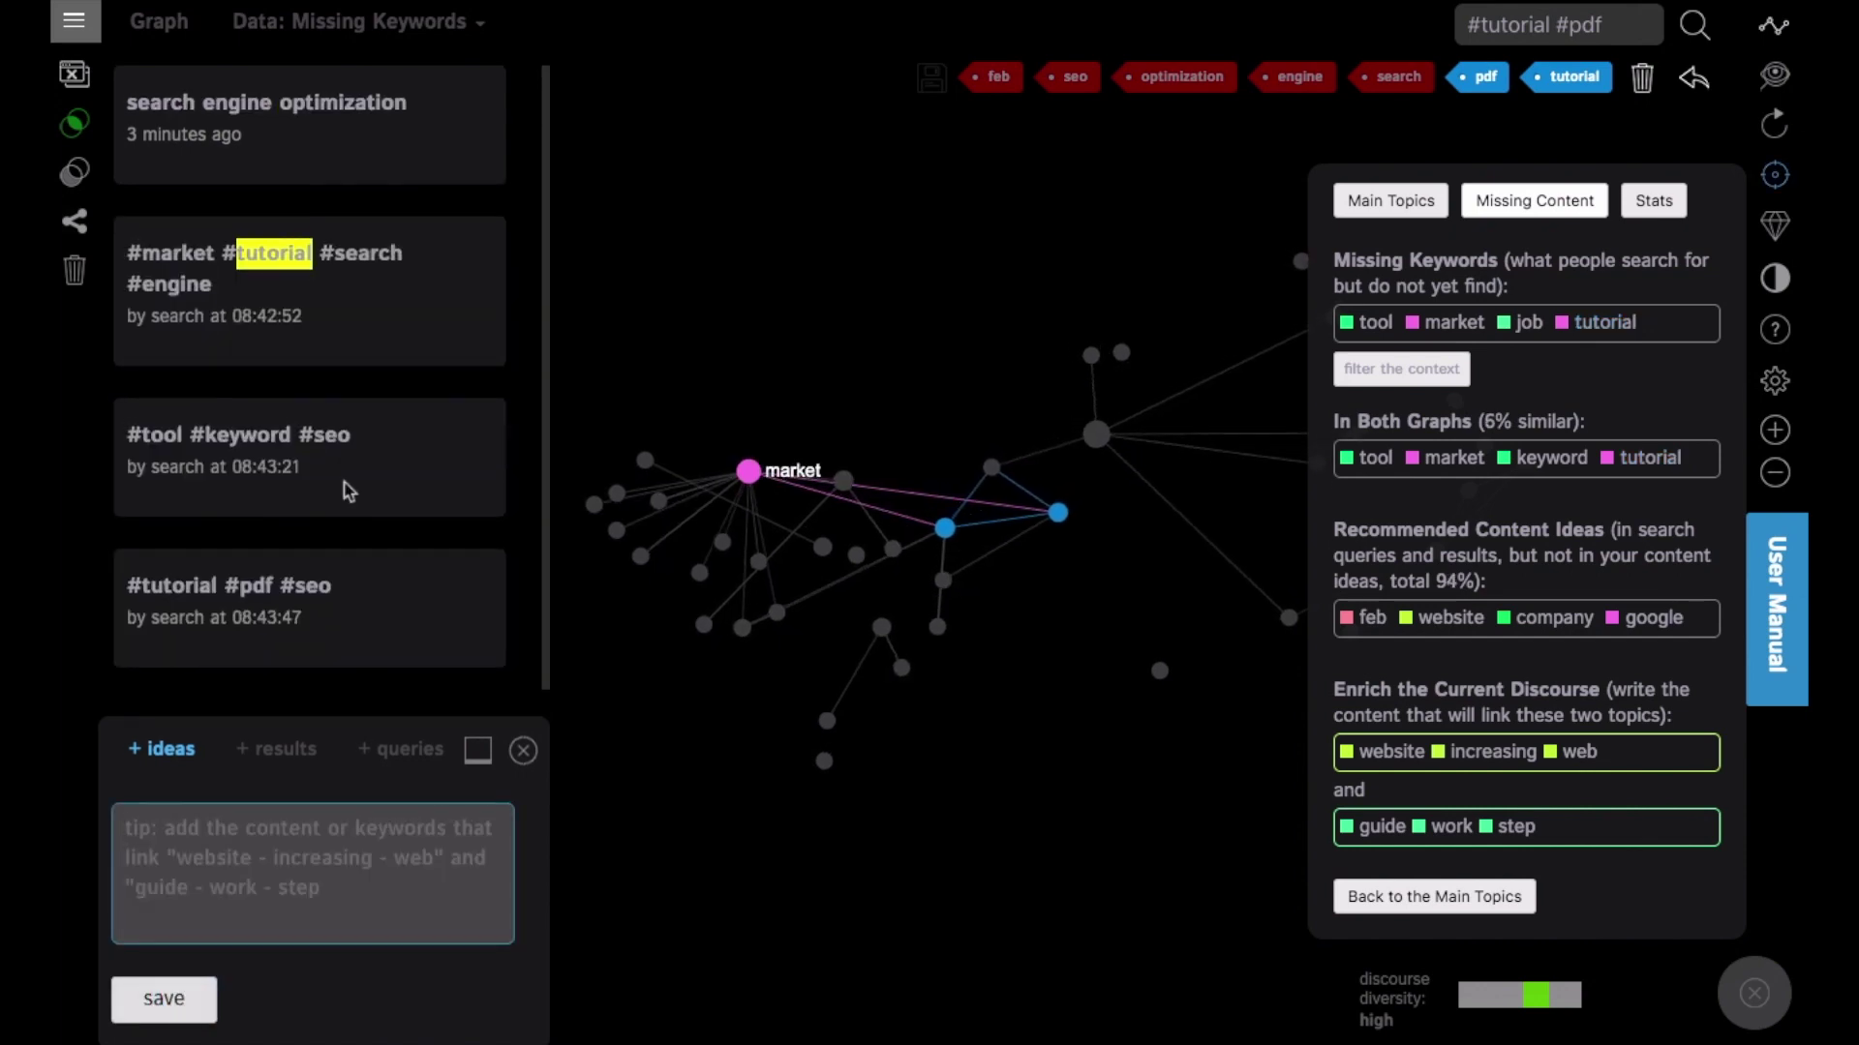
pyautogui.click(494, 84)
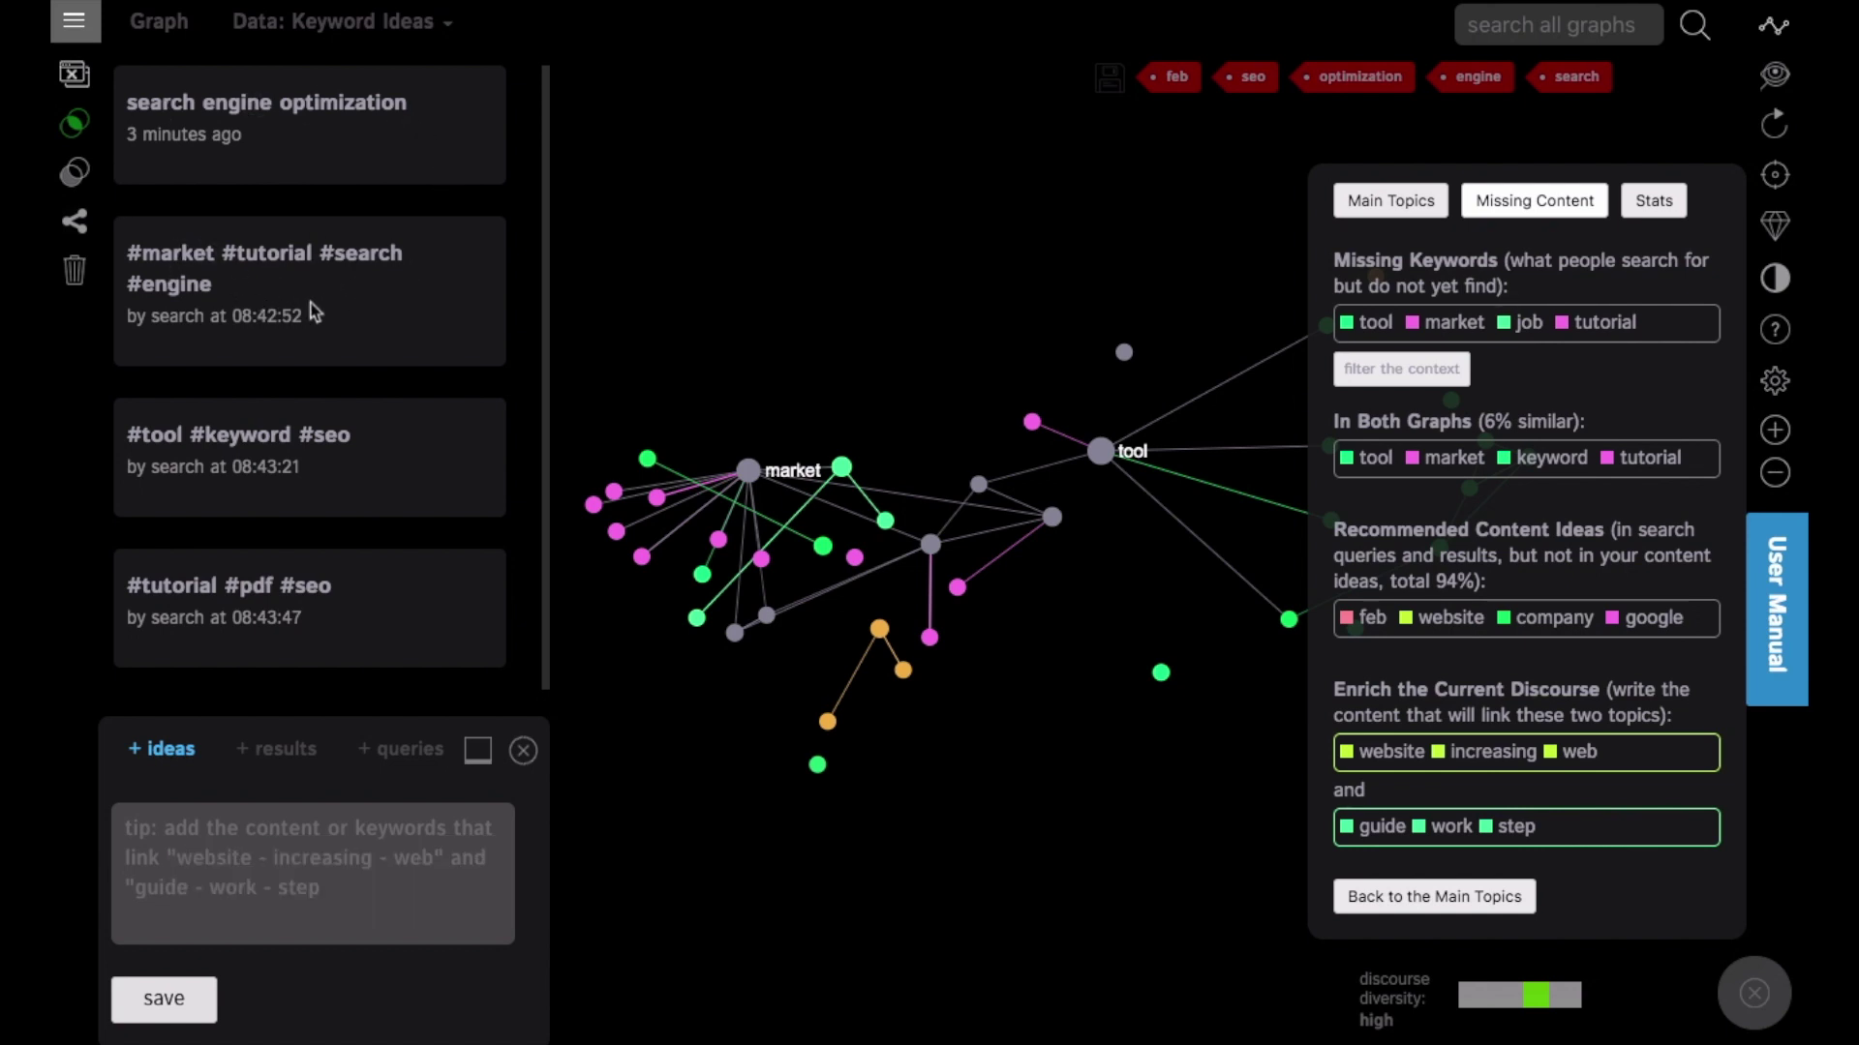
# Focus the graph on the first saved idea, then restore the whole keyword network.
pyautogui.click(257, 292)
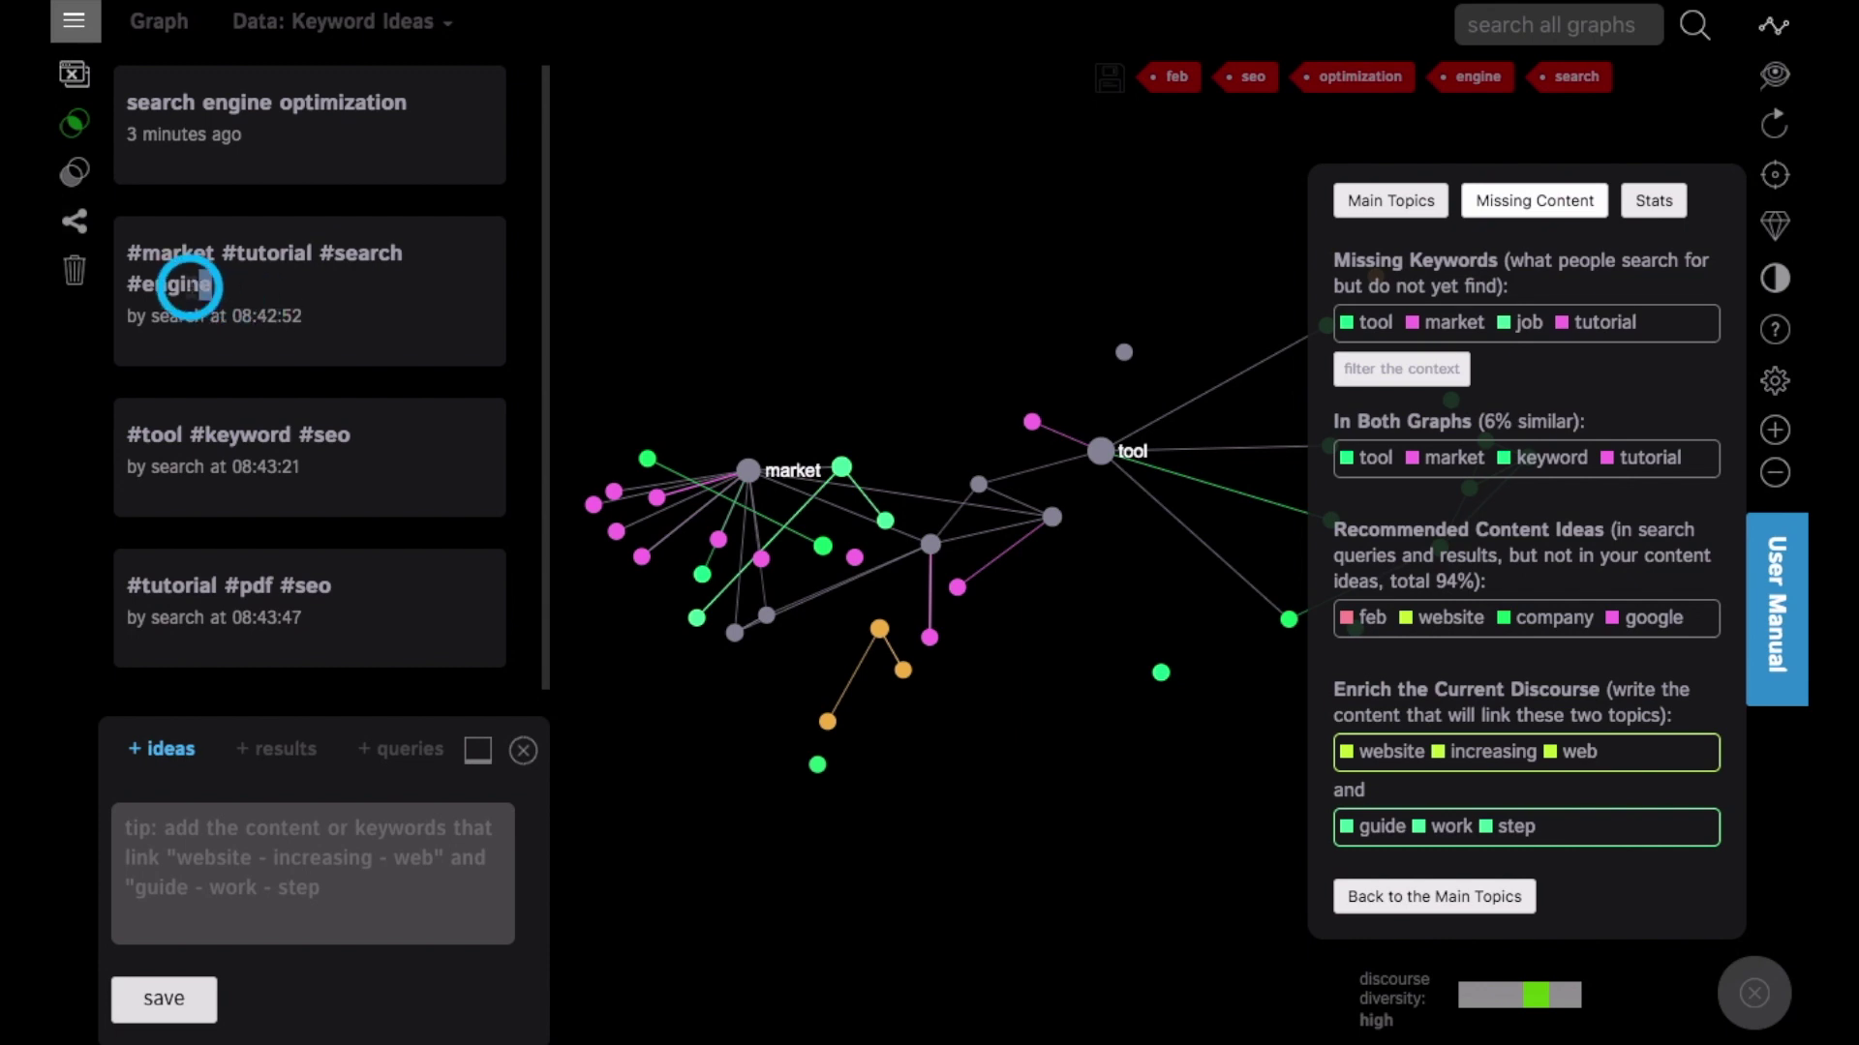
pyautogui.click(257, 291)
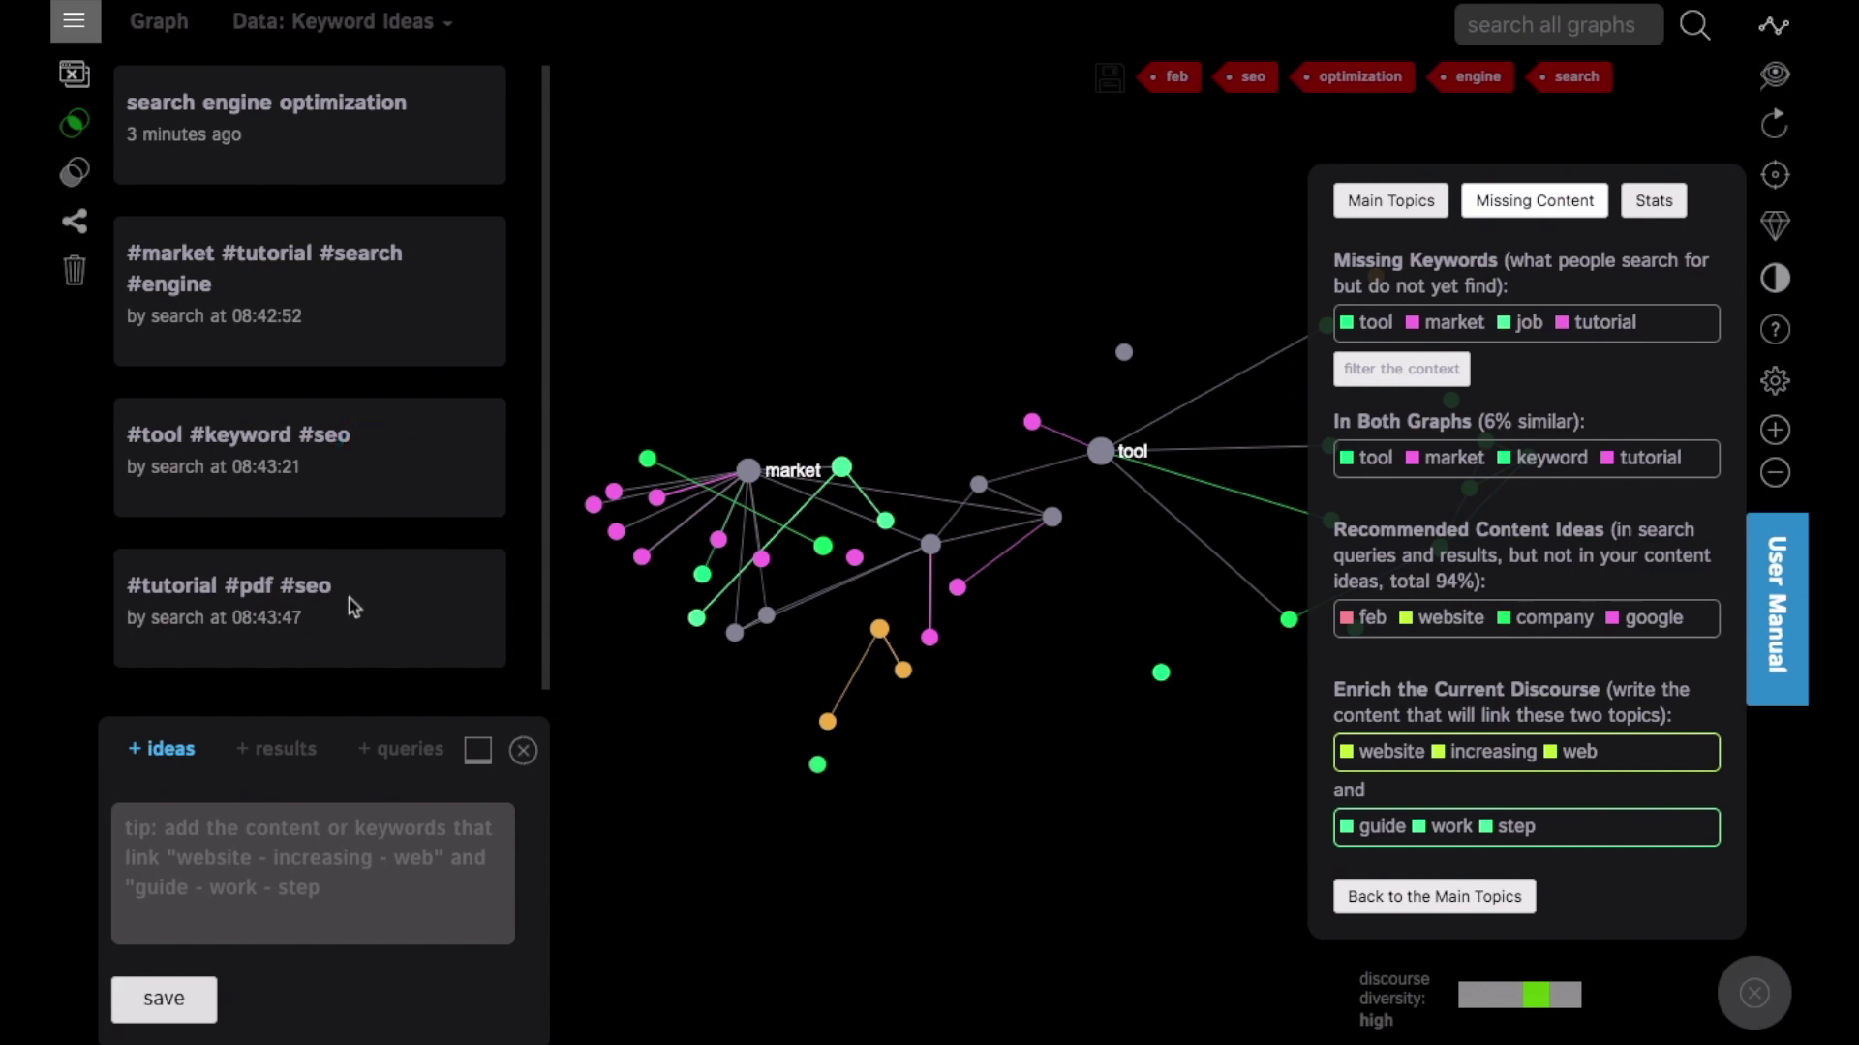
pyautogui.scroll(-1, 362, 602)
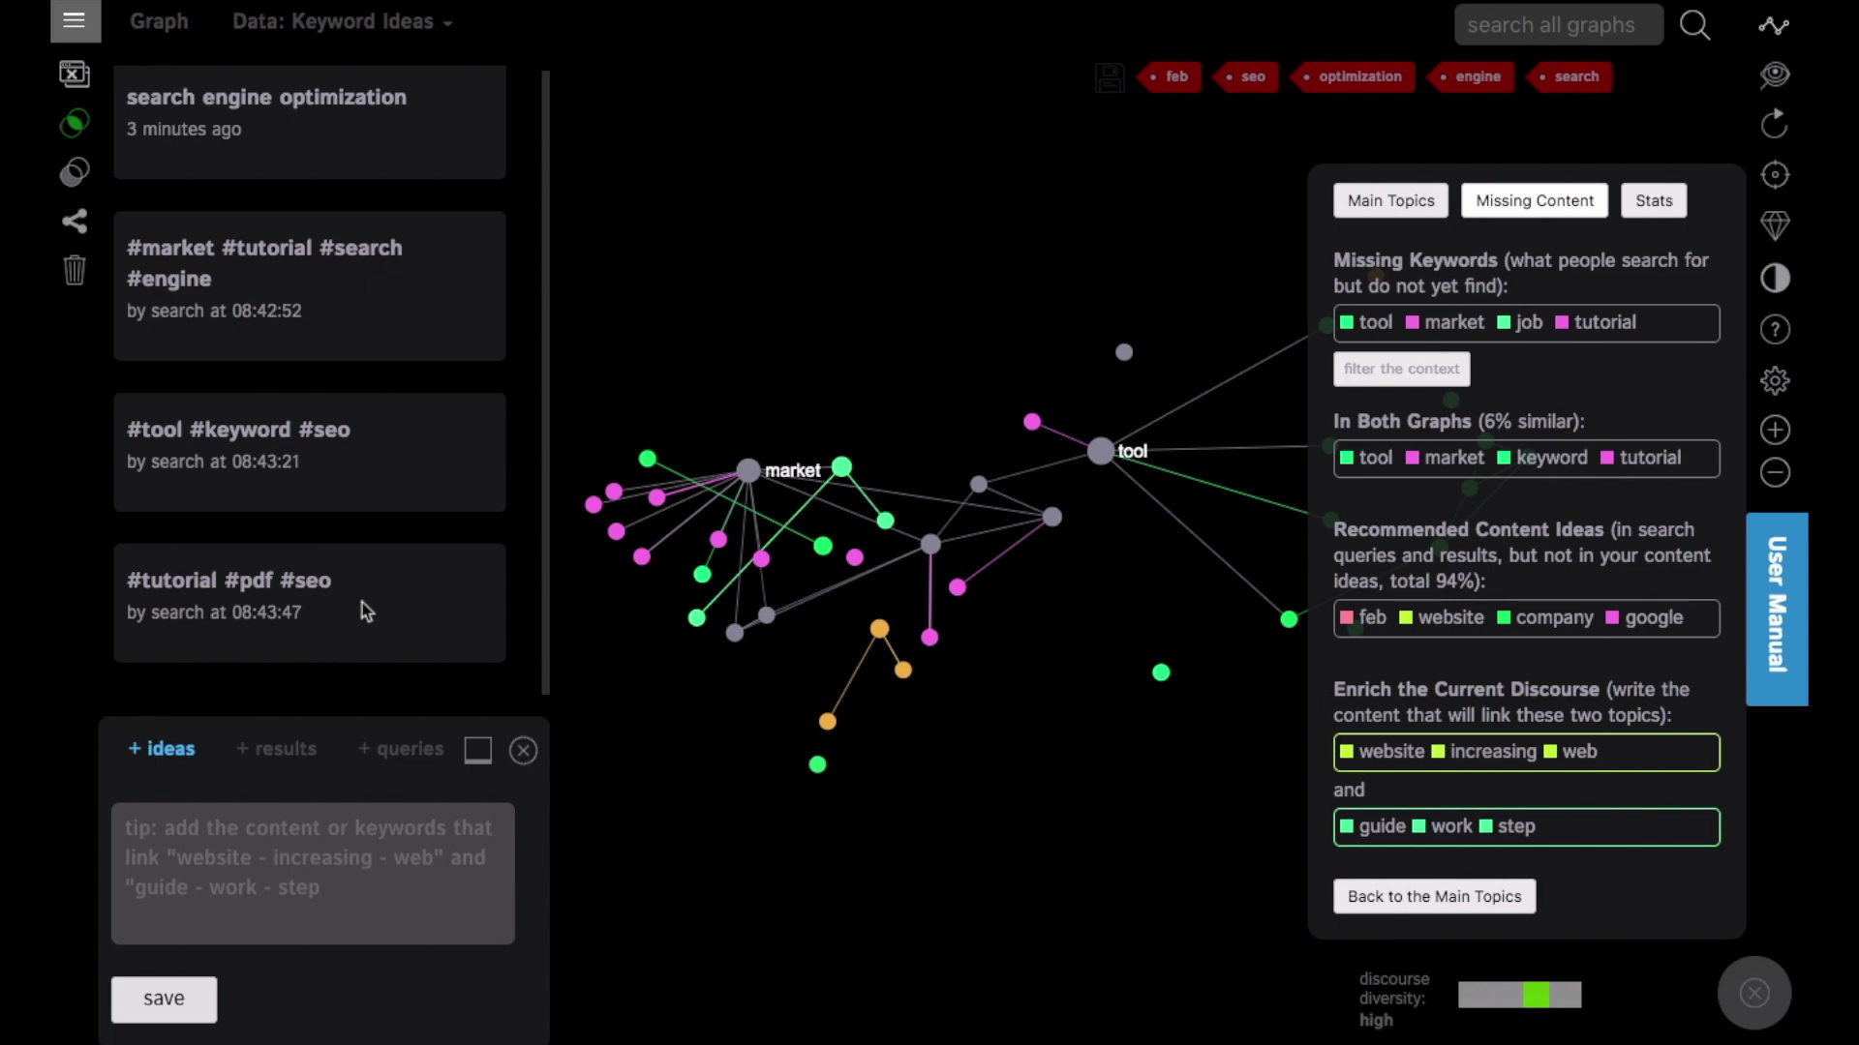
pyautogui.scroll(1, 365, 610)
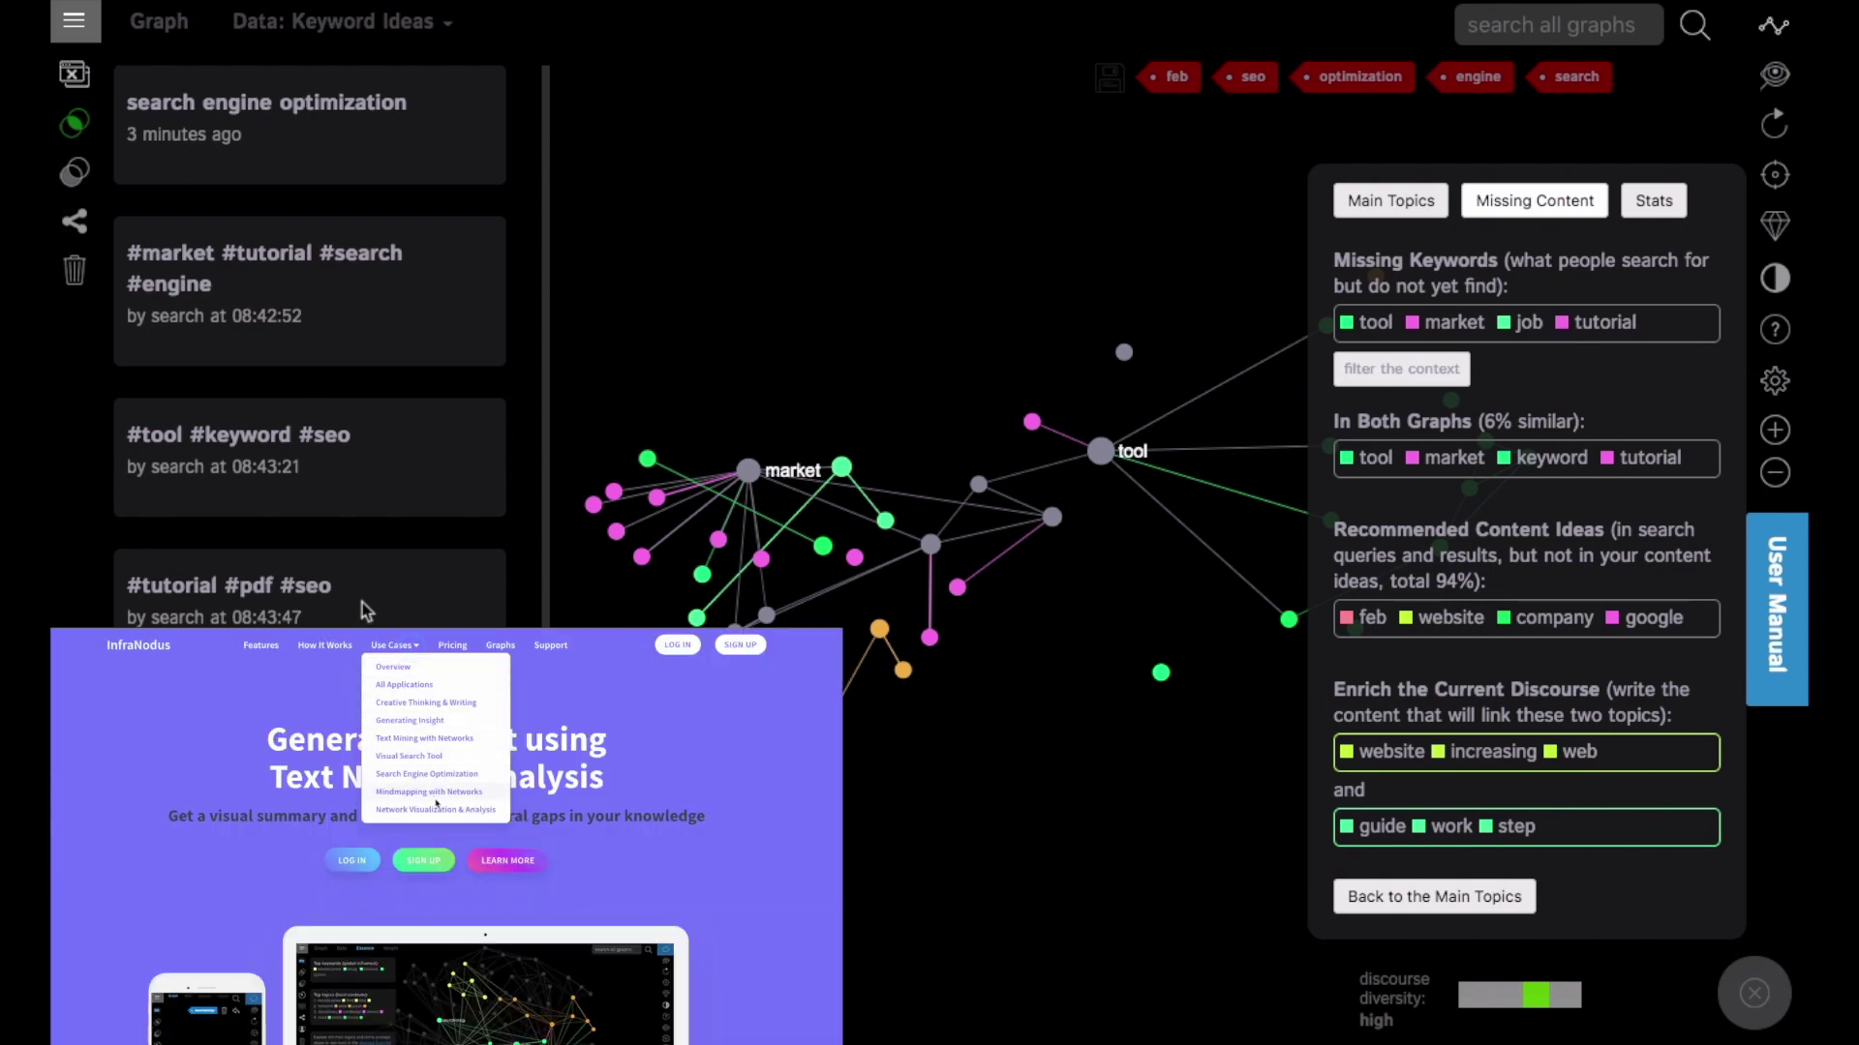
pyautogui.click(869, 734)
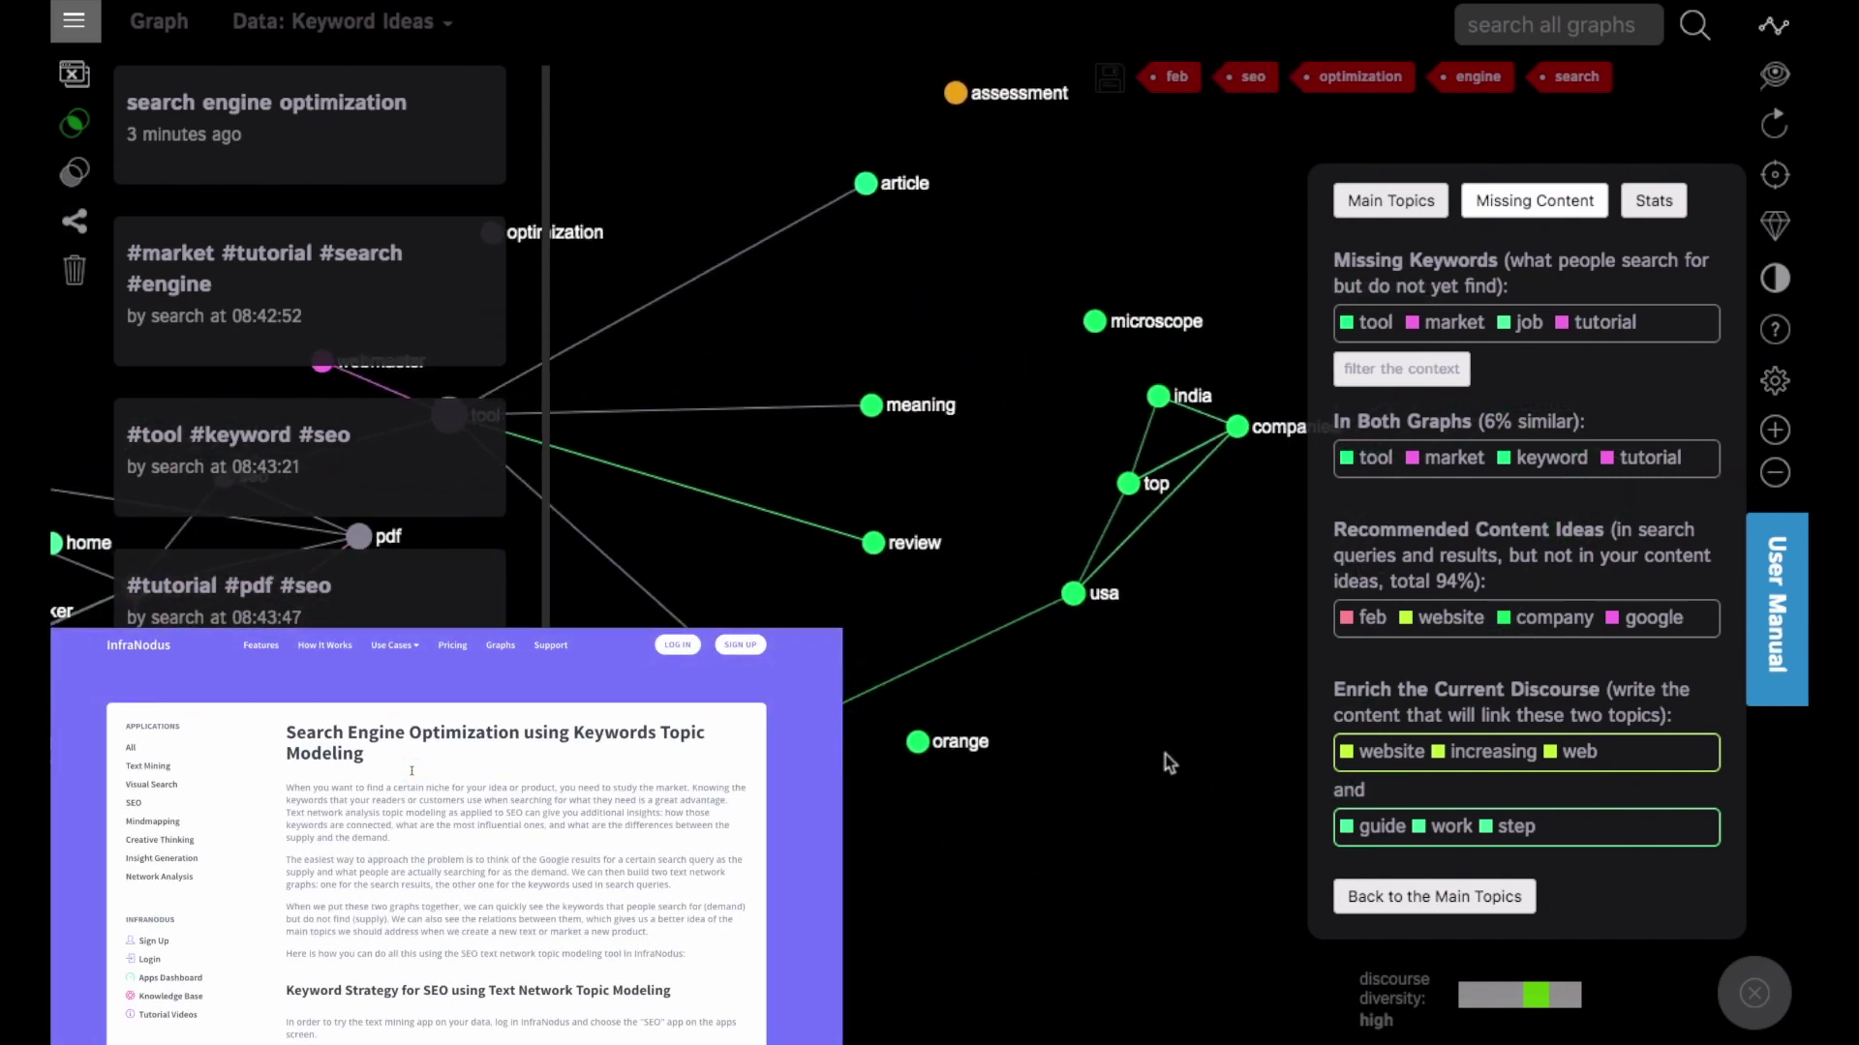
pyautogui.click(946, 884)
pyautogui.click(1178, 896)
pyautogui.click(1103, 693)
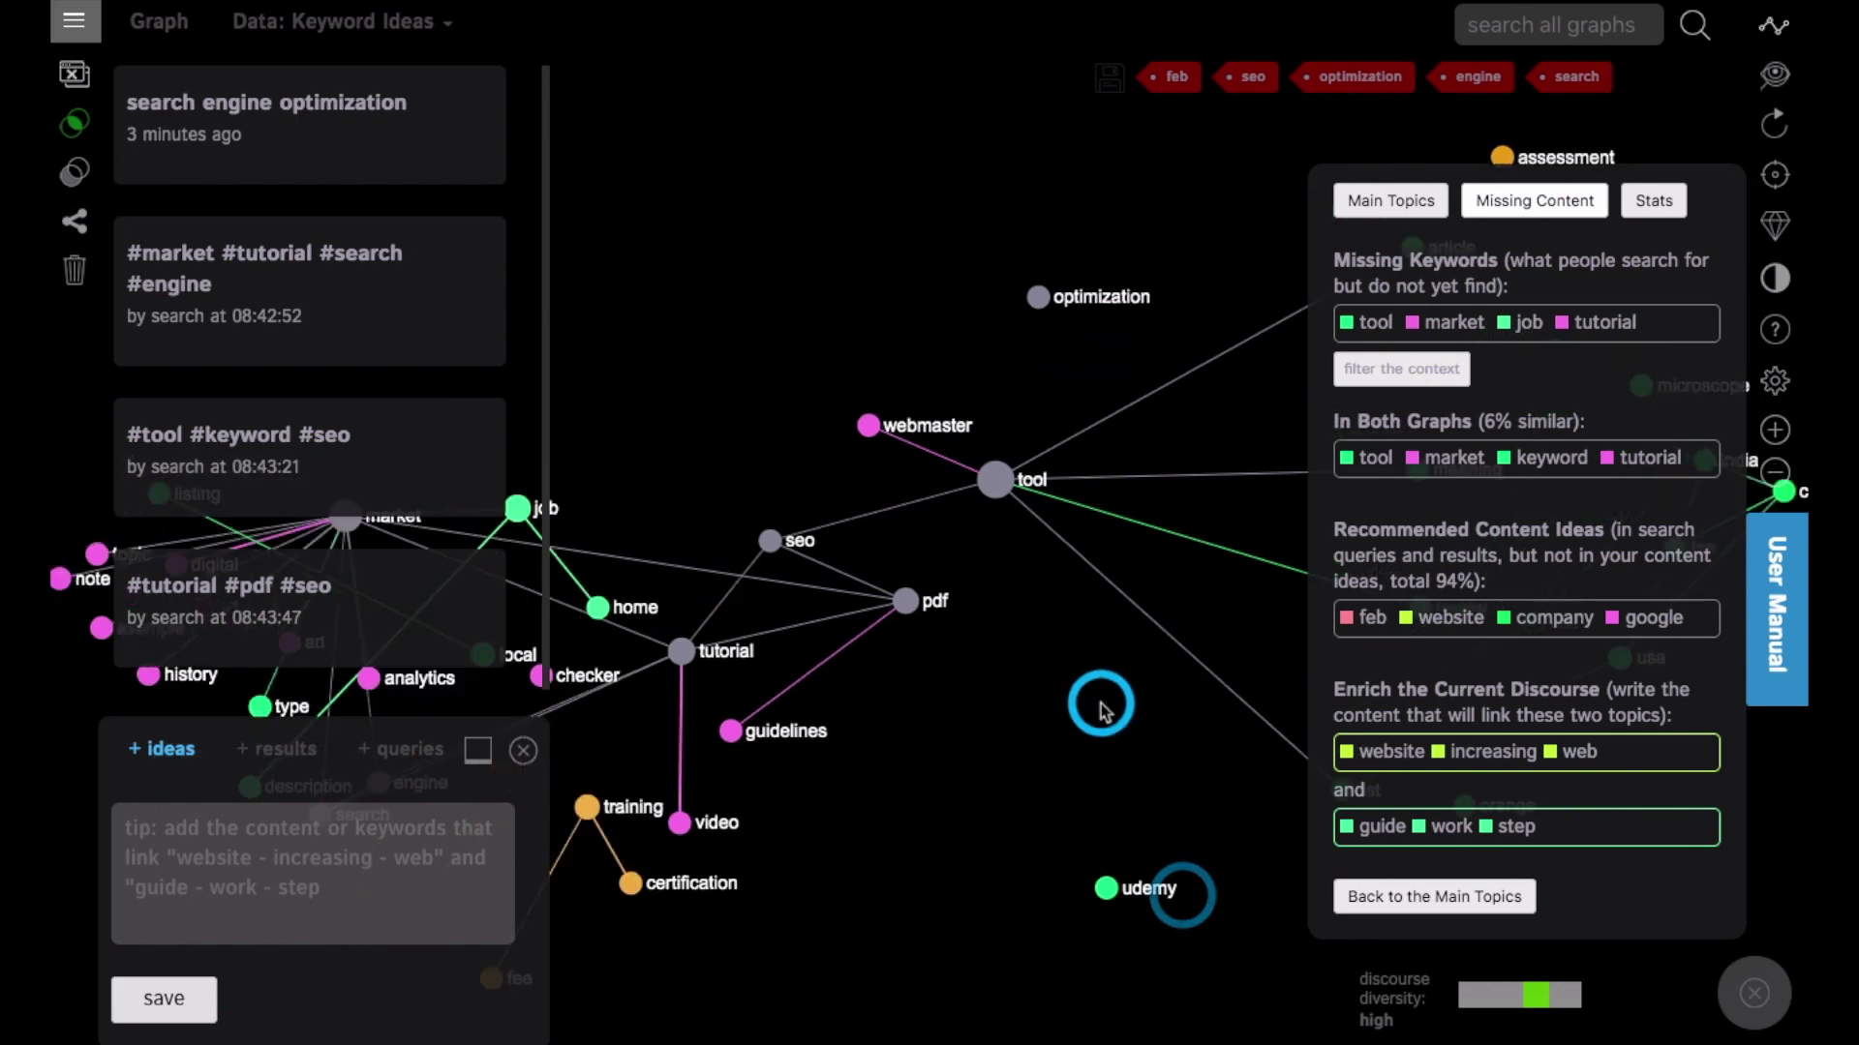
pyautogui.click(880, 228)
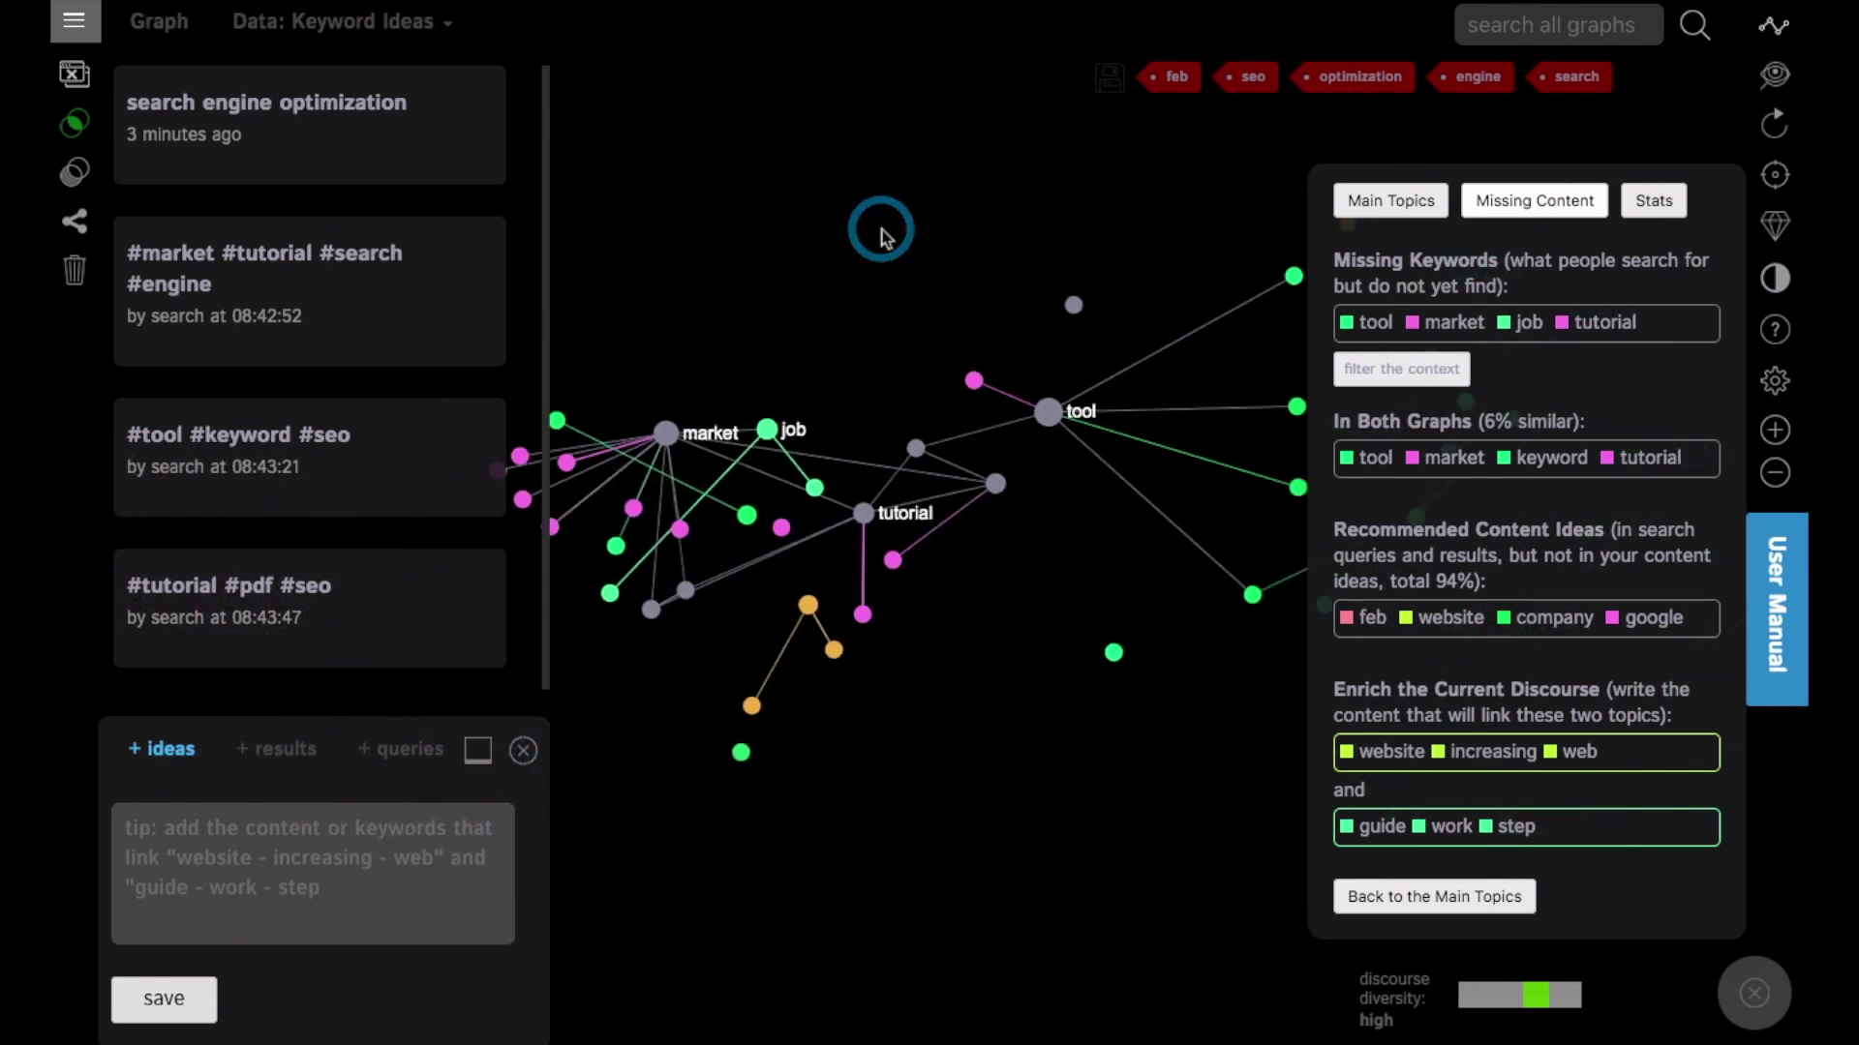
# Switch the data to Missing Keywords, then back to Your Keyword Ideas.
pyautogui.moveTo(418, 15)
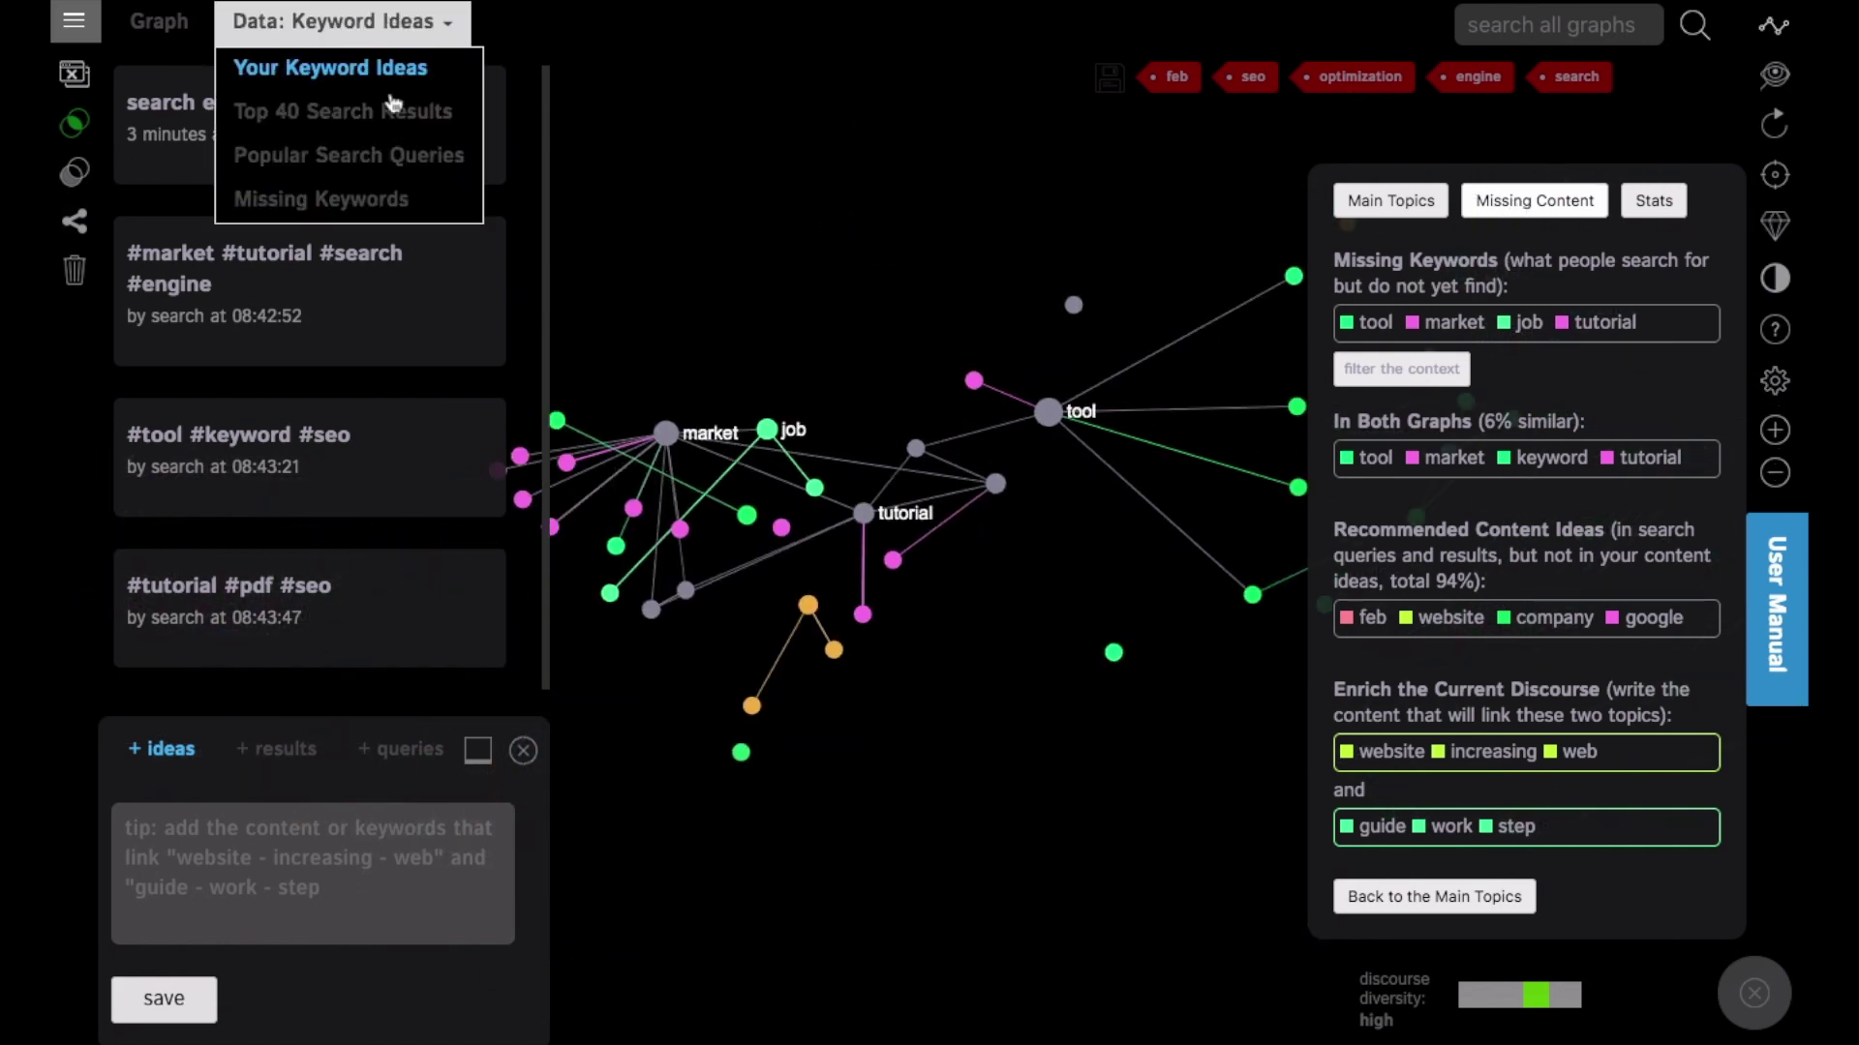
pyautogui.click(366, 198)
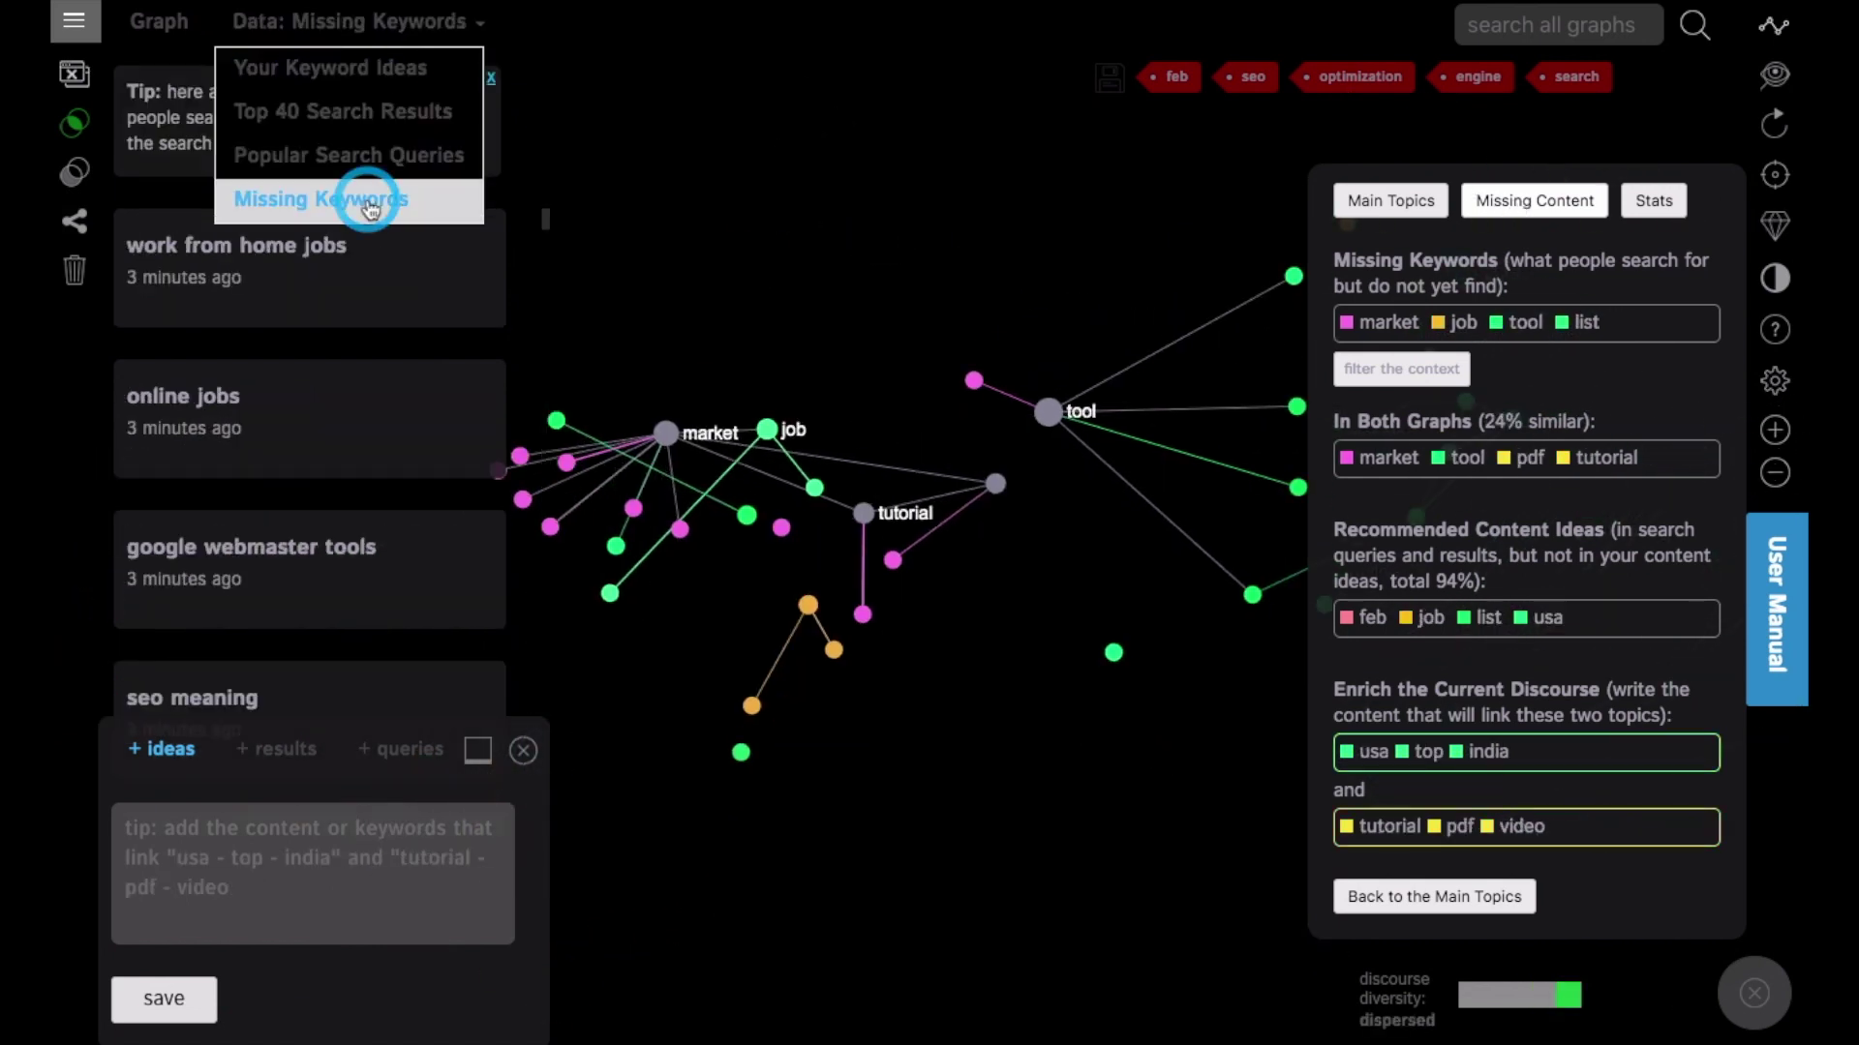
pyautogui.click(387, 68)
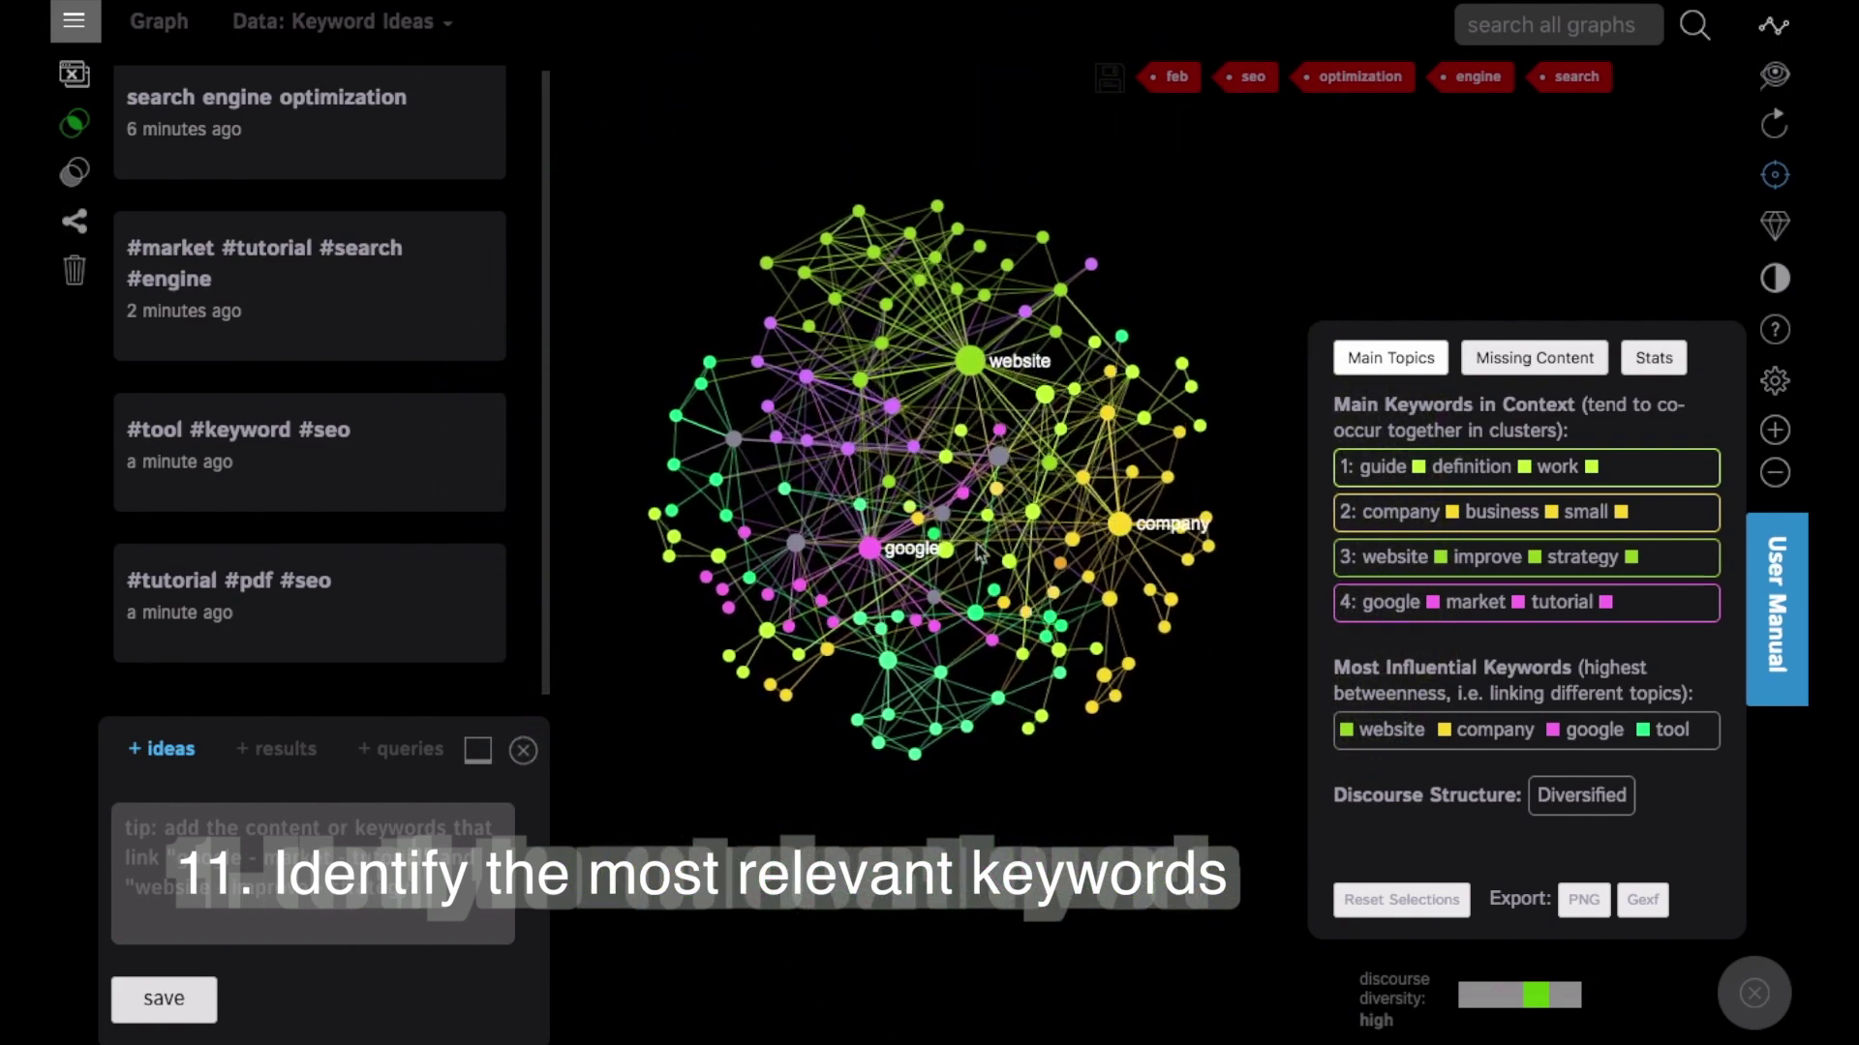
# Filter the graph to google and switch the data to Popular Search Queries.
pyautogui.click(866, 549)
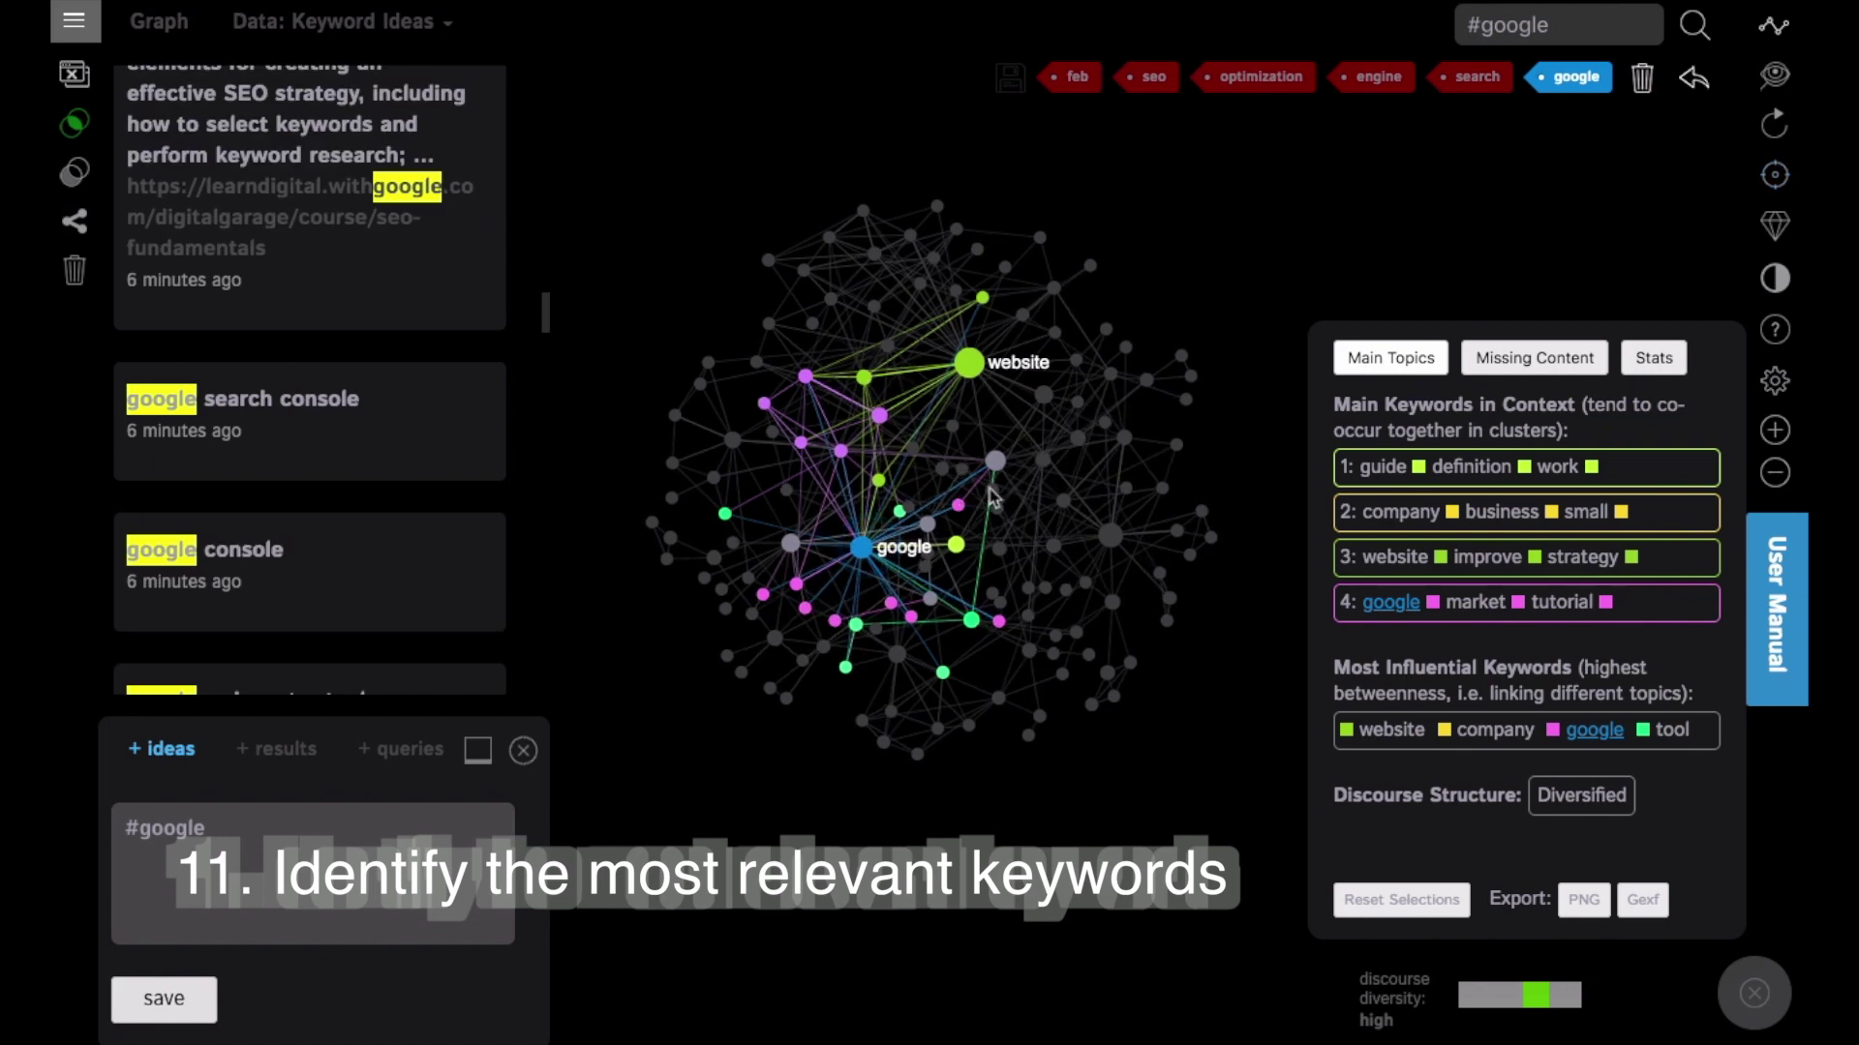
pyautogui.click(806, 379)
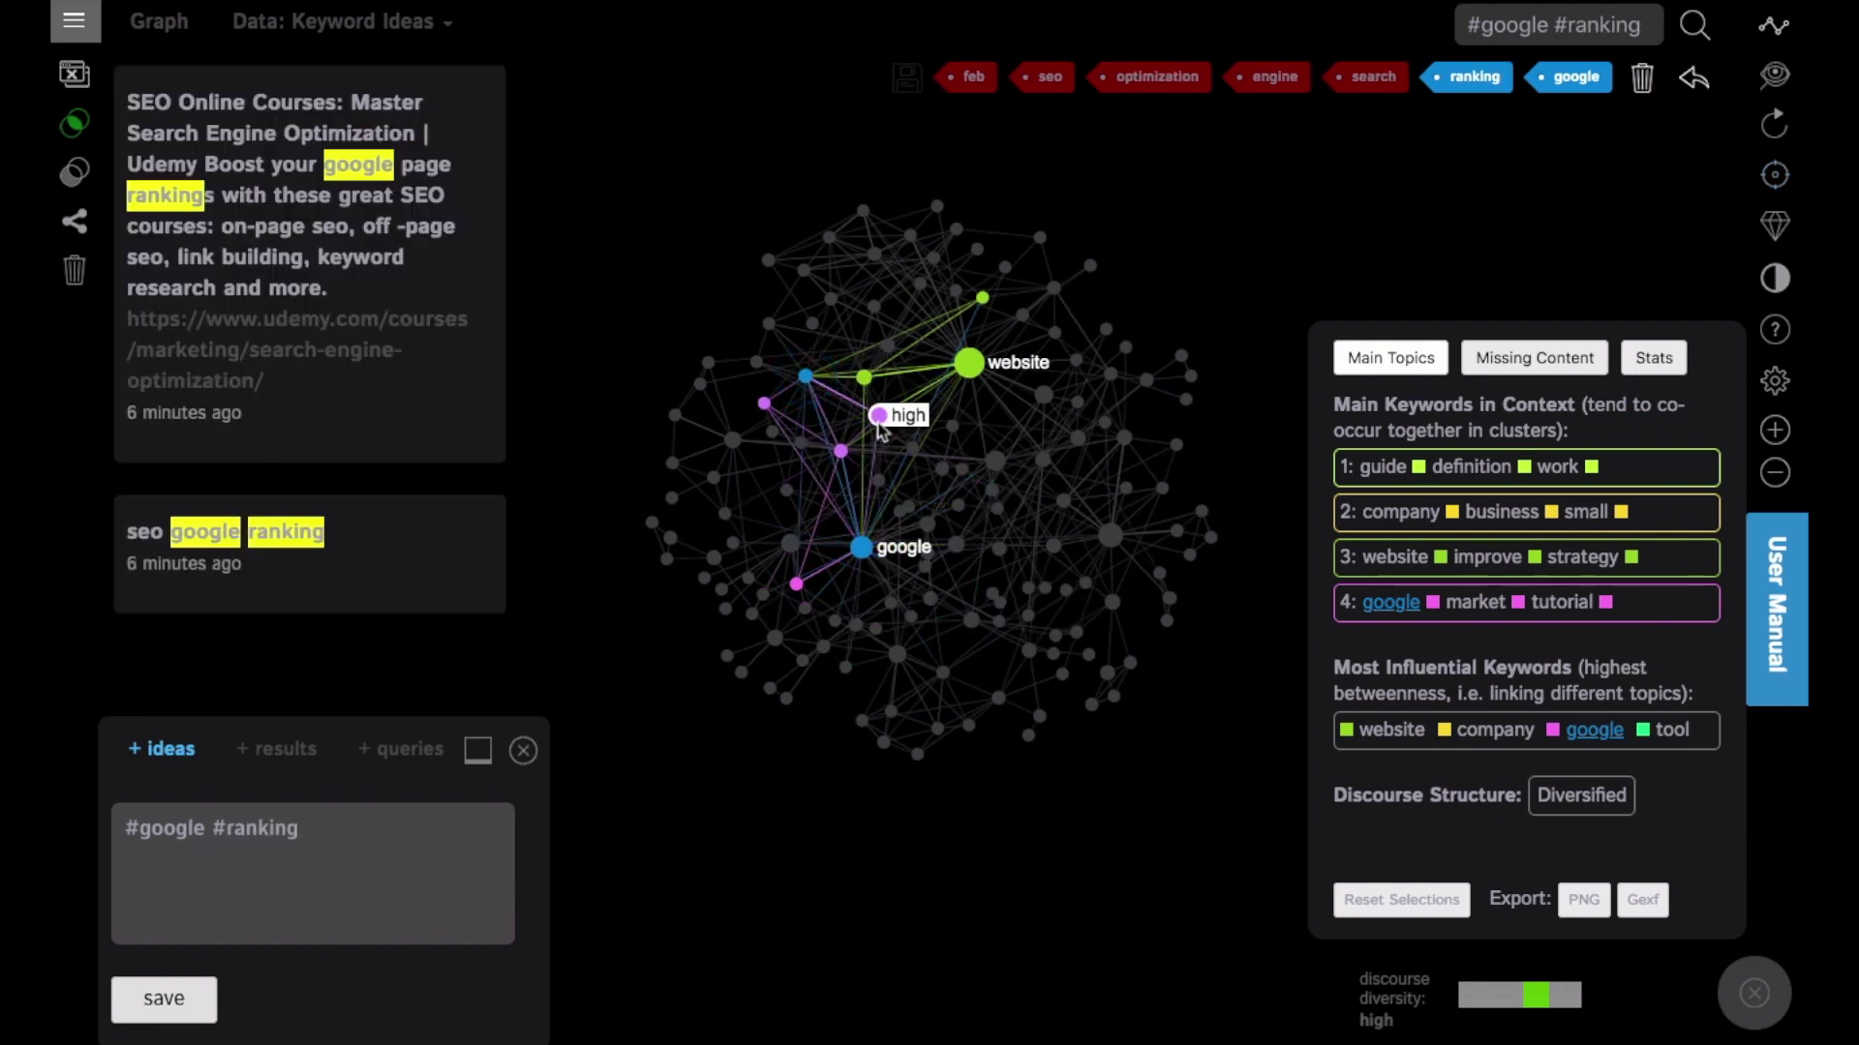
pyautogui.click(807, 377)
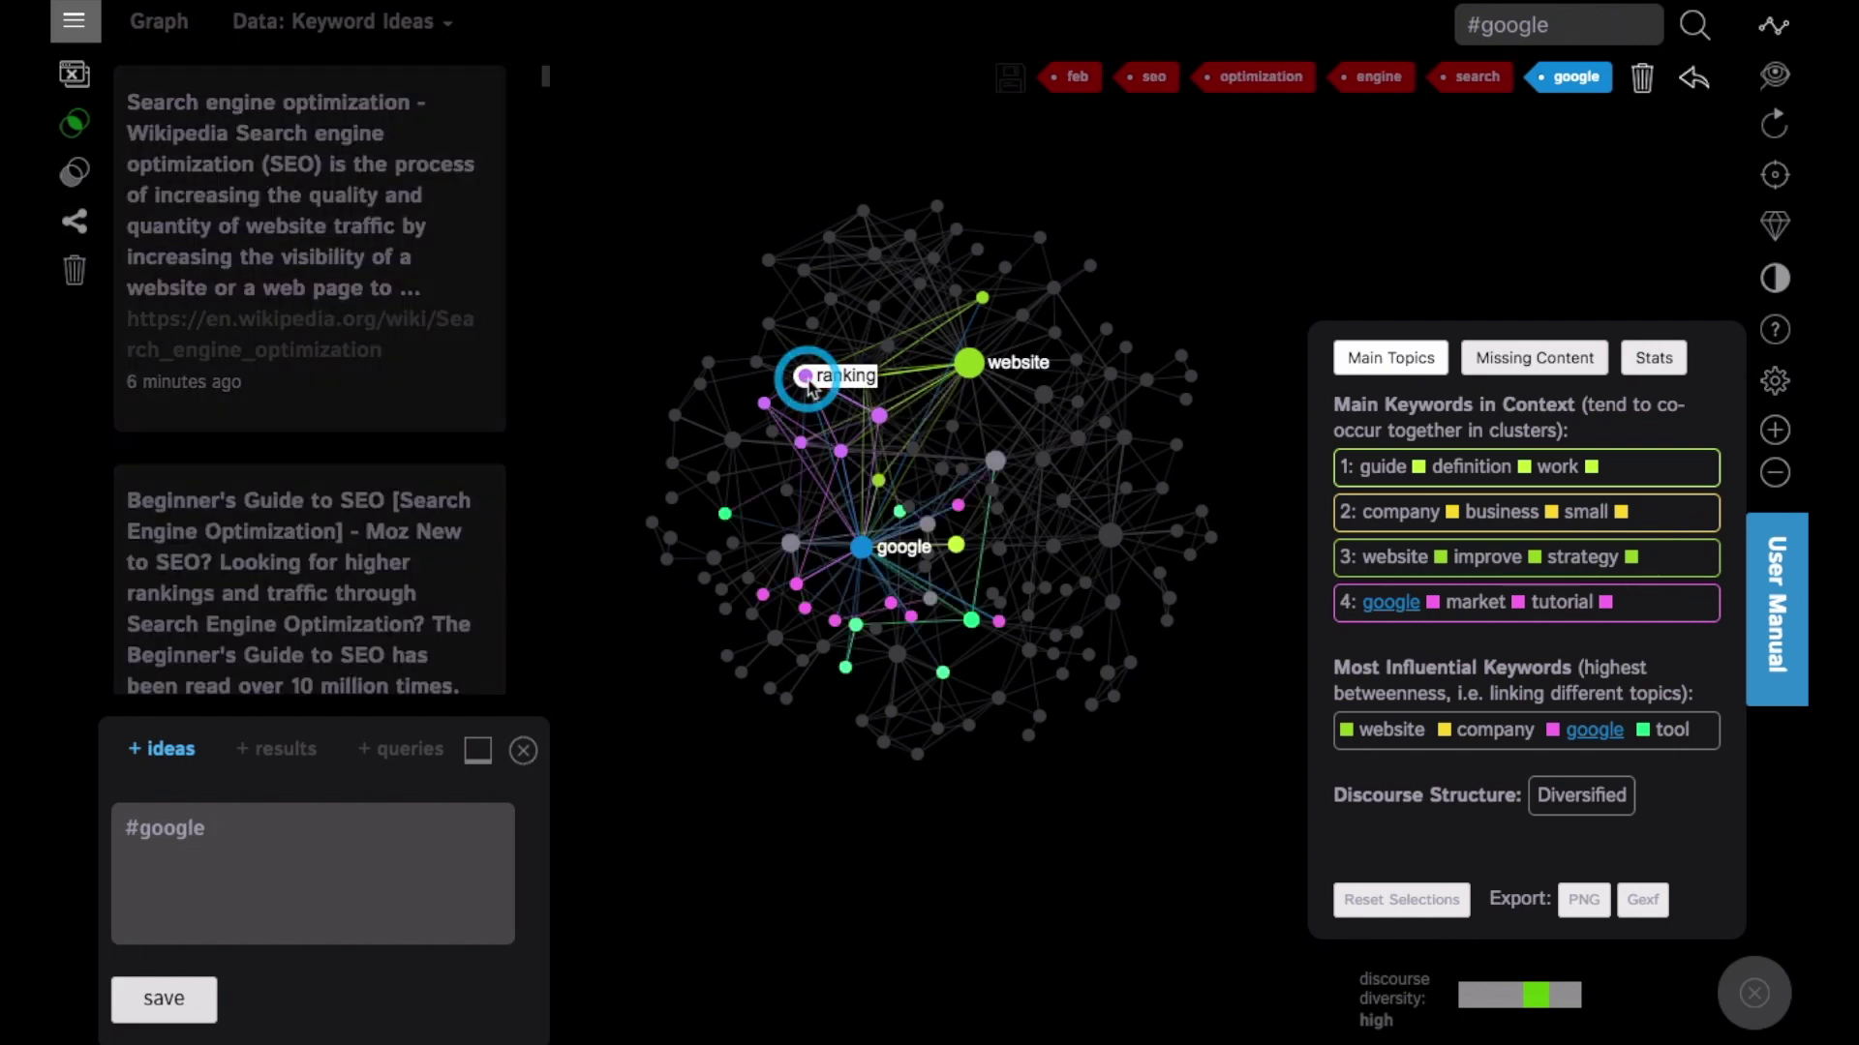
pyautogui.click(426, 21)
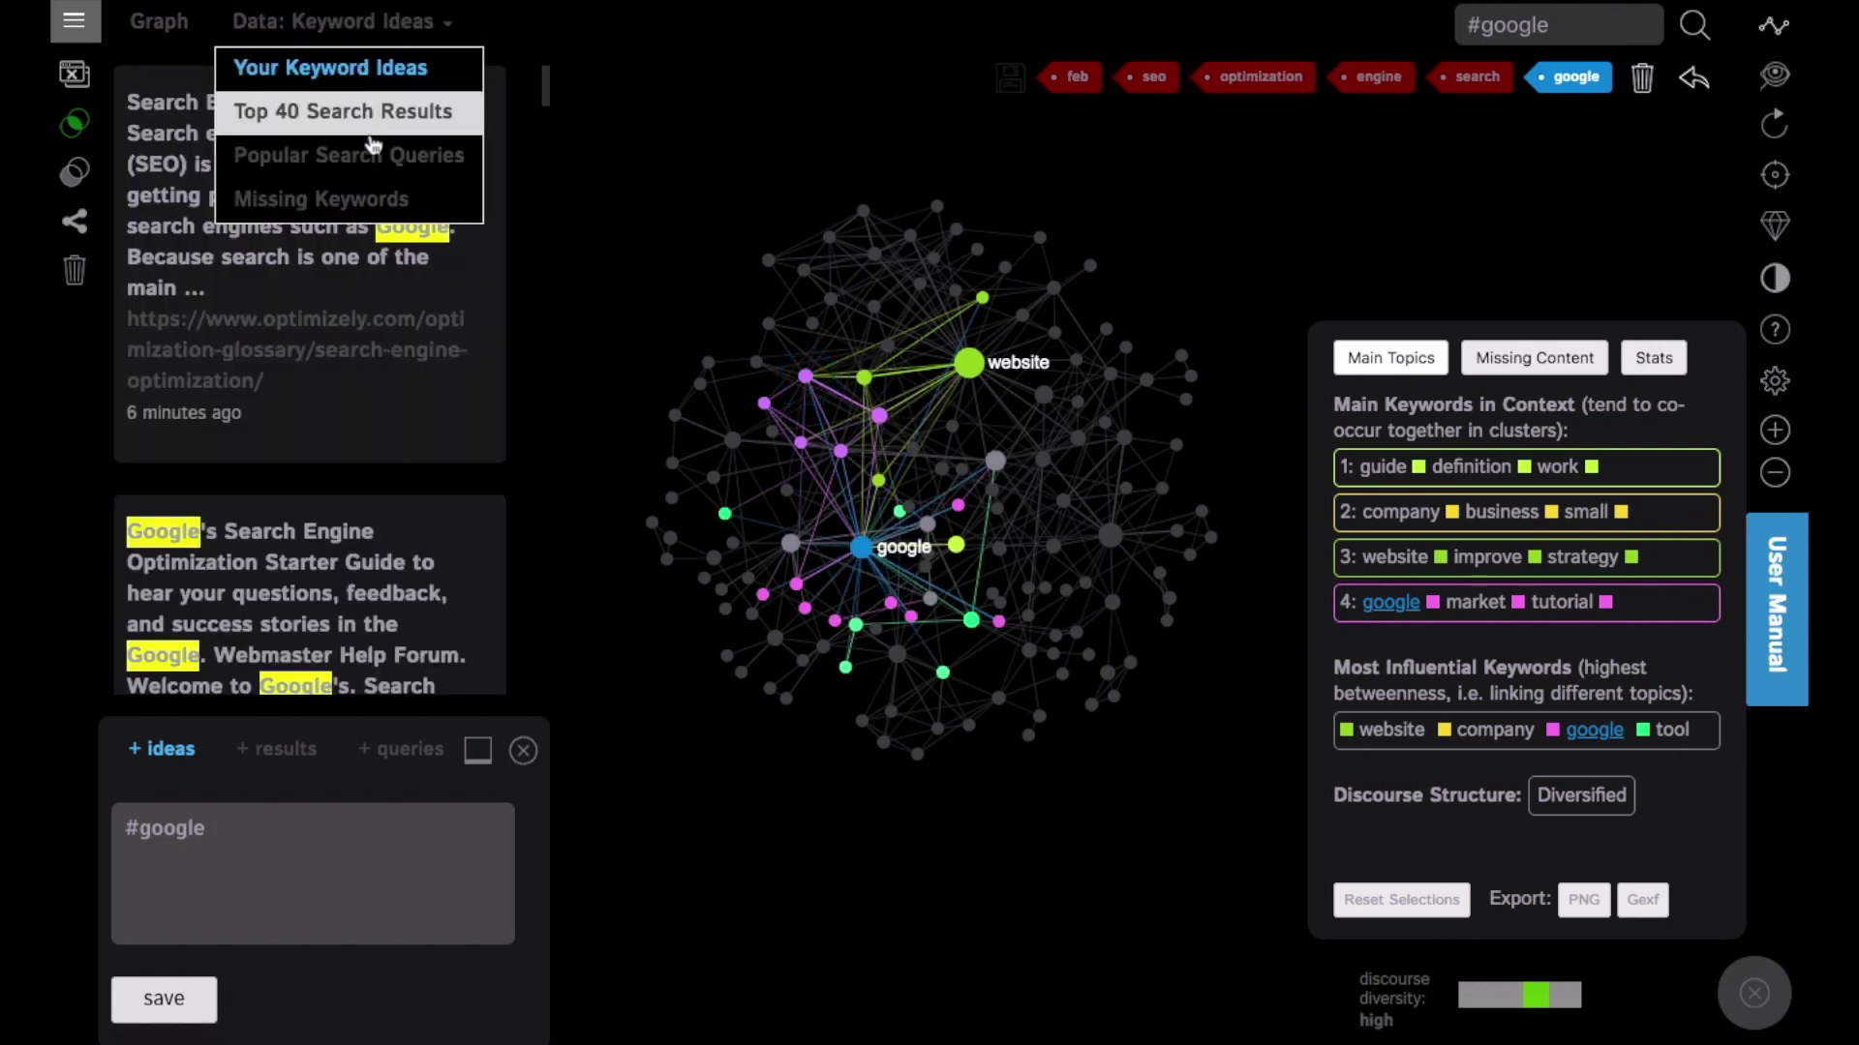
pyautogui.click(366, 157)
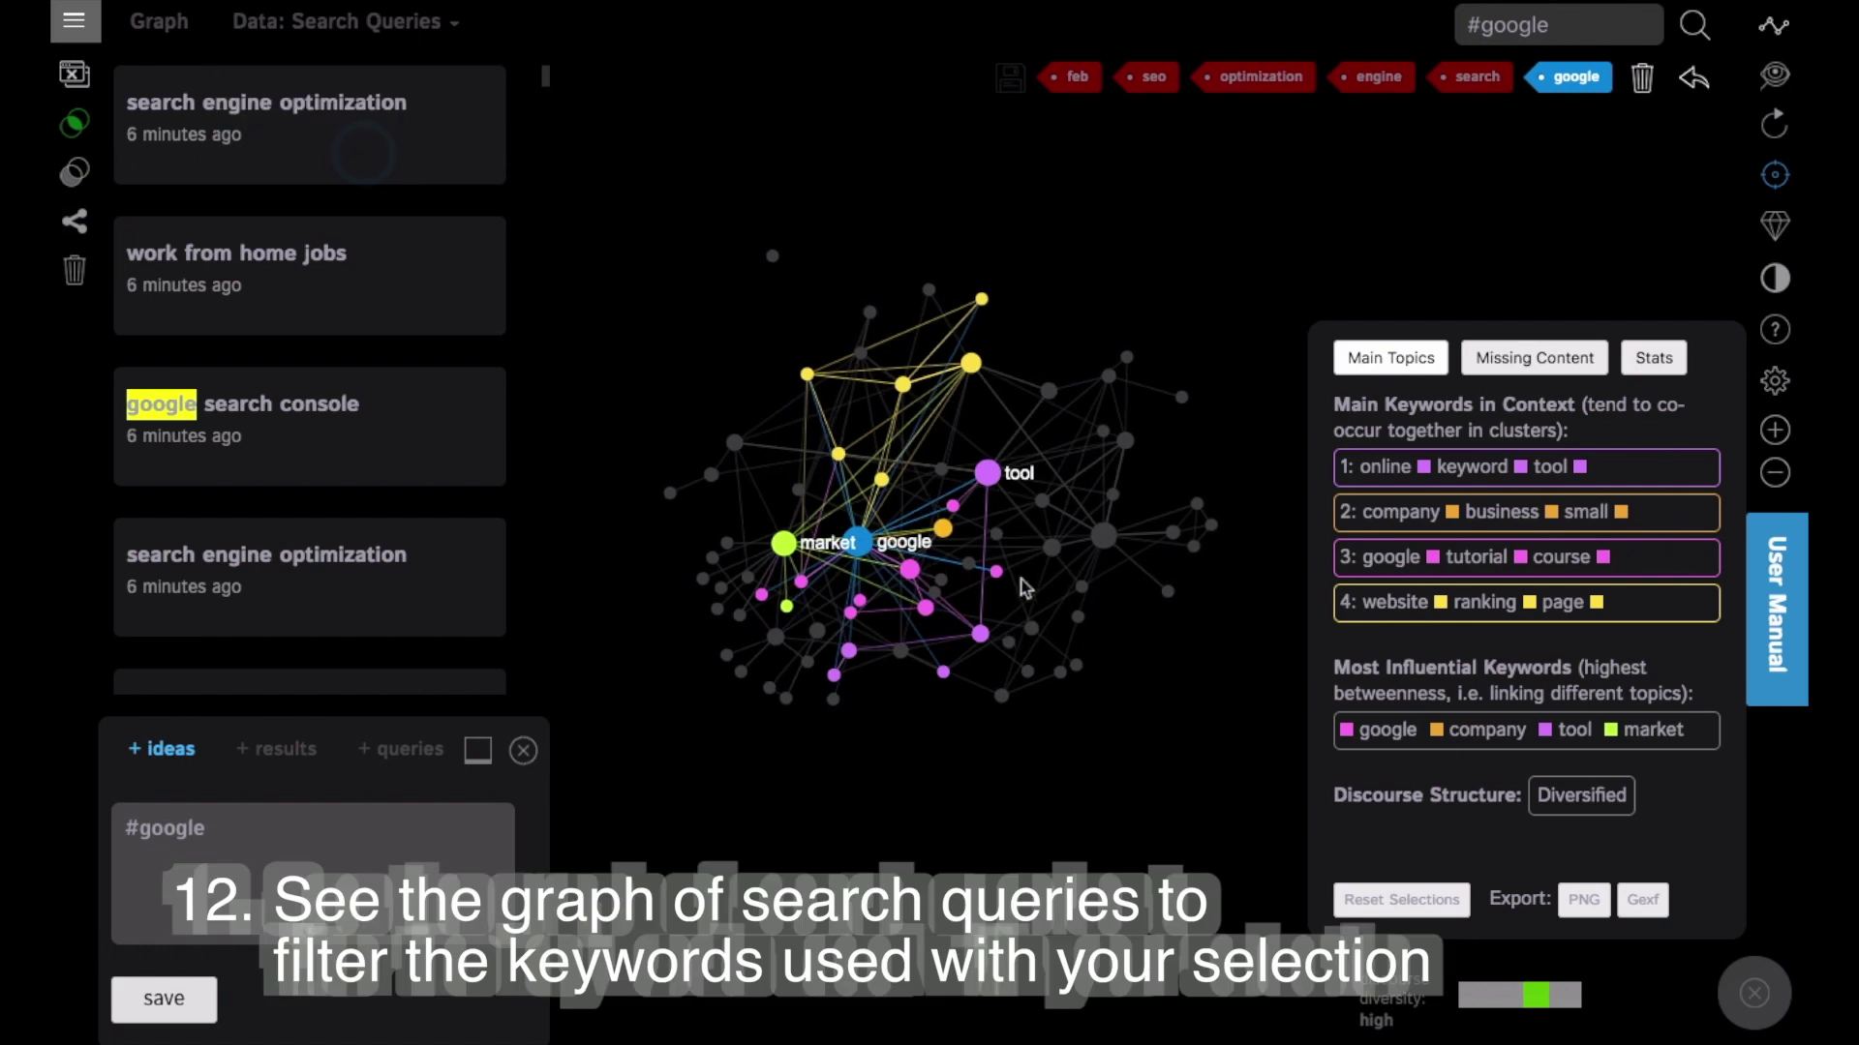
# Scroll through the google search query cards, then save the idea '#google #seo'.
pyautogui.scroll(-6, 329, 438)
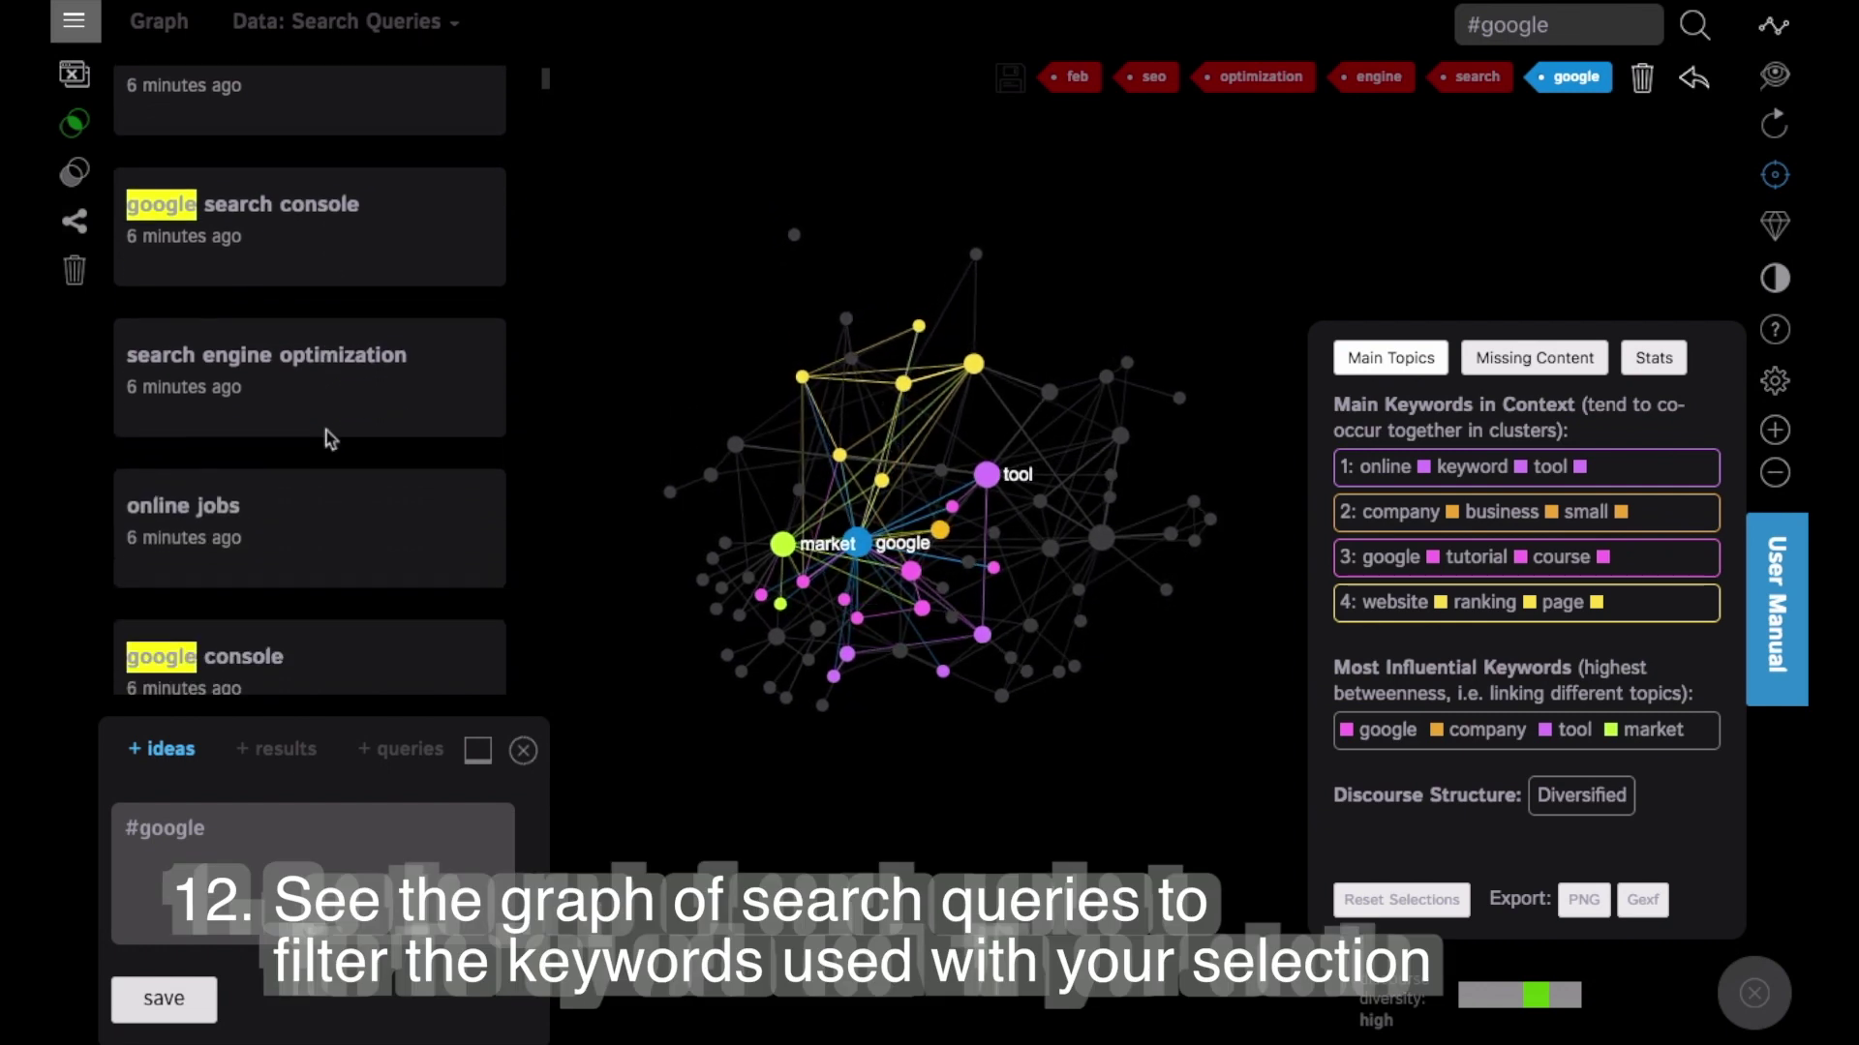
pyautogui.scroll(-5, 326, 437)
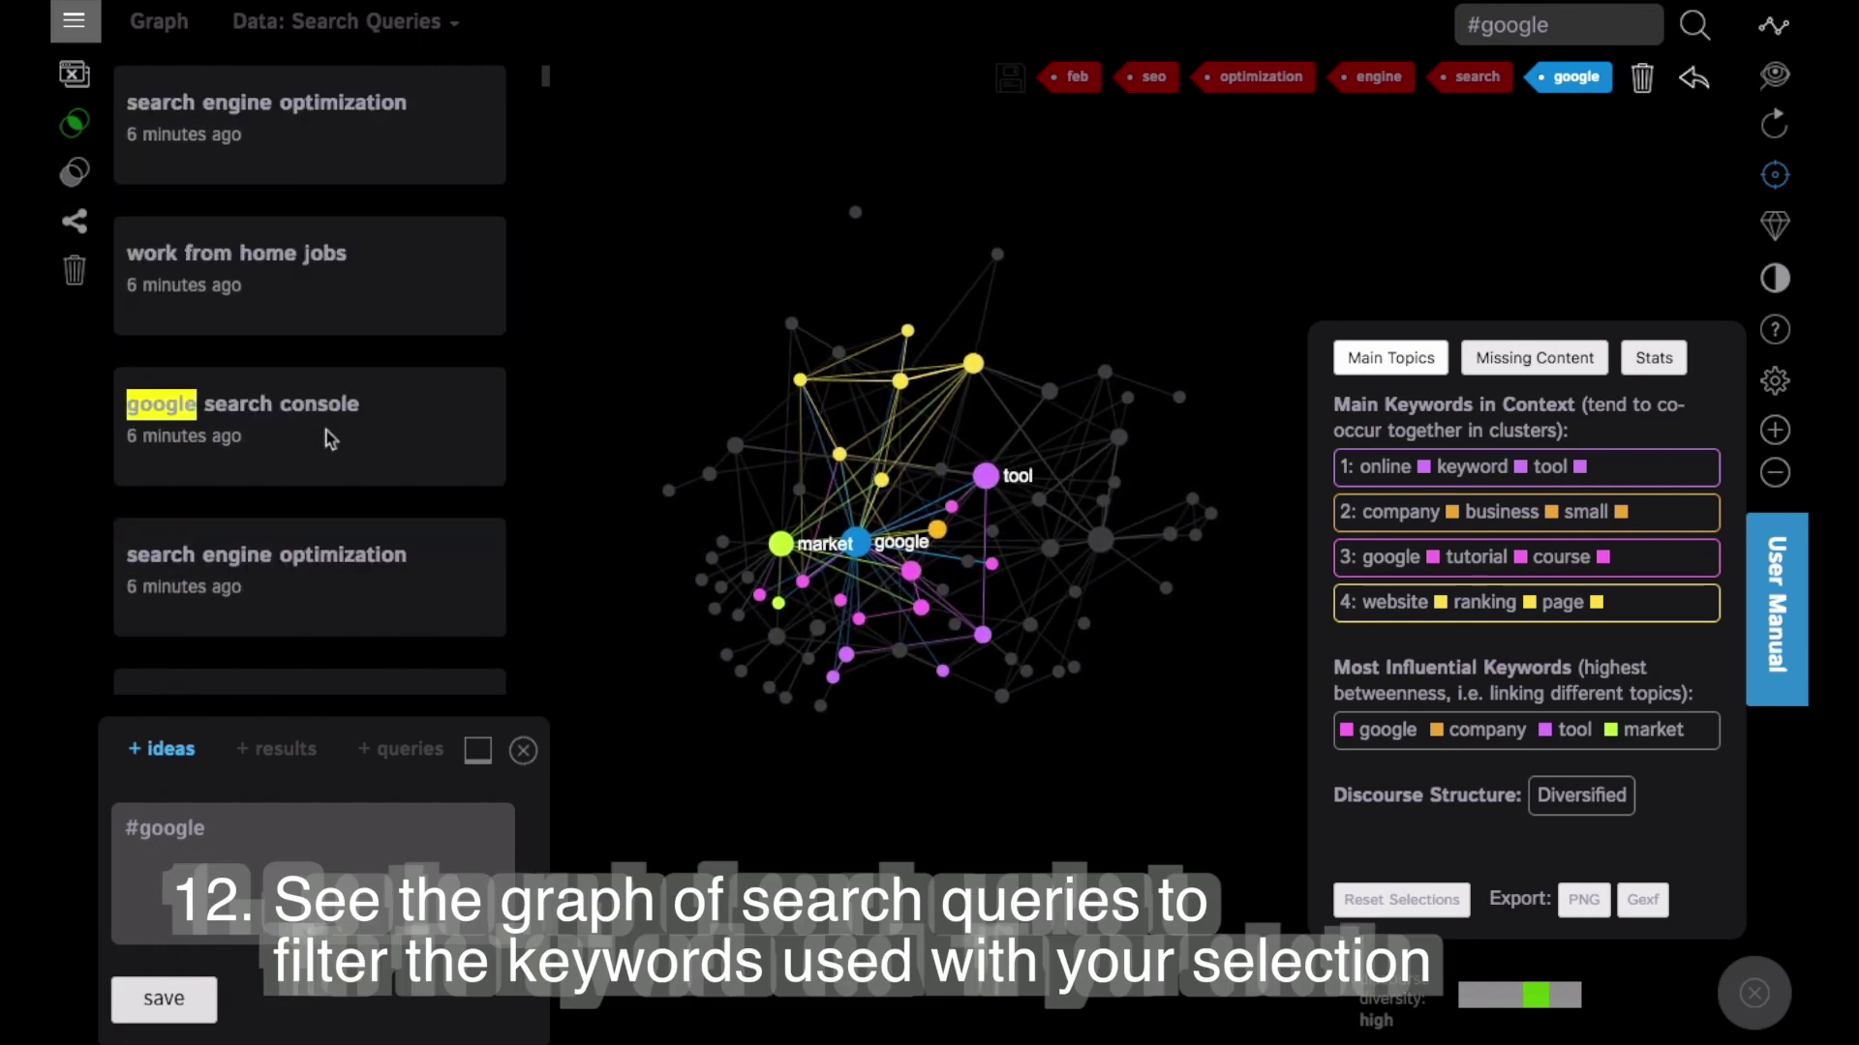
pyautogui.scroll(-5, 330, 439)
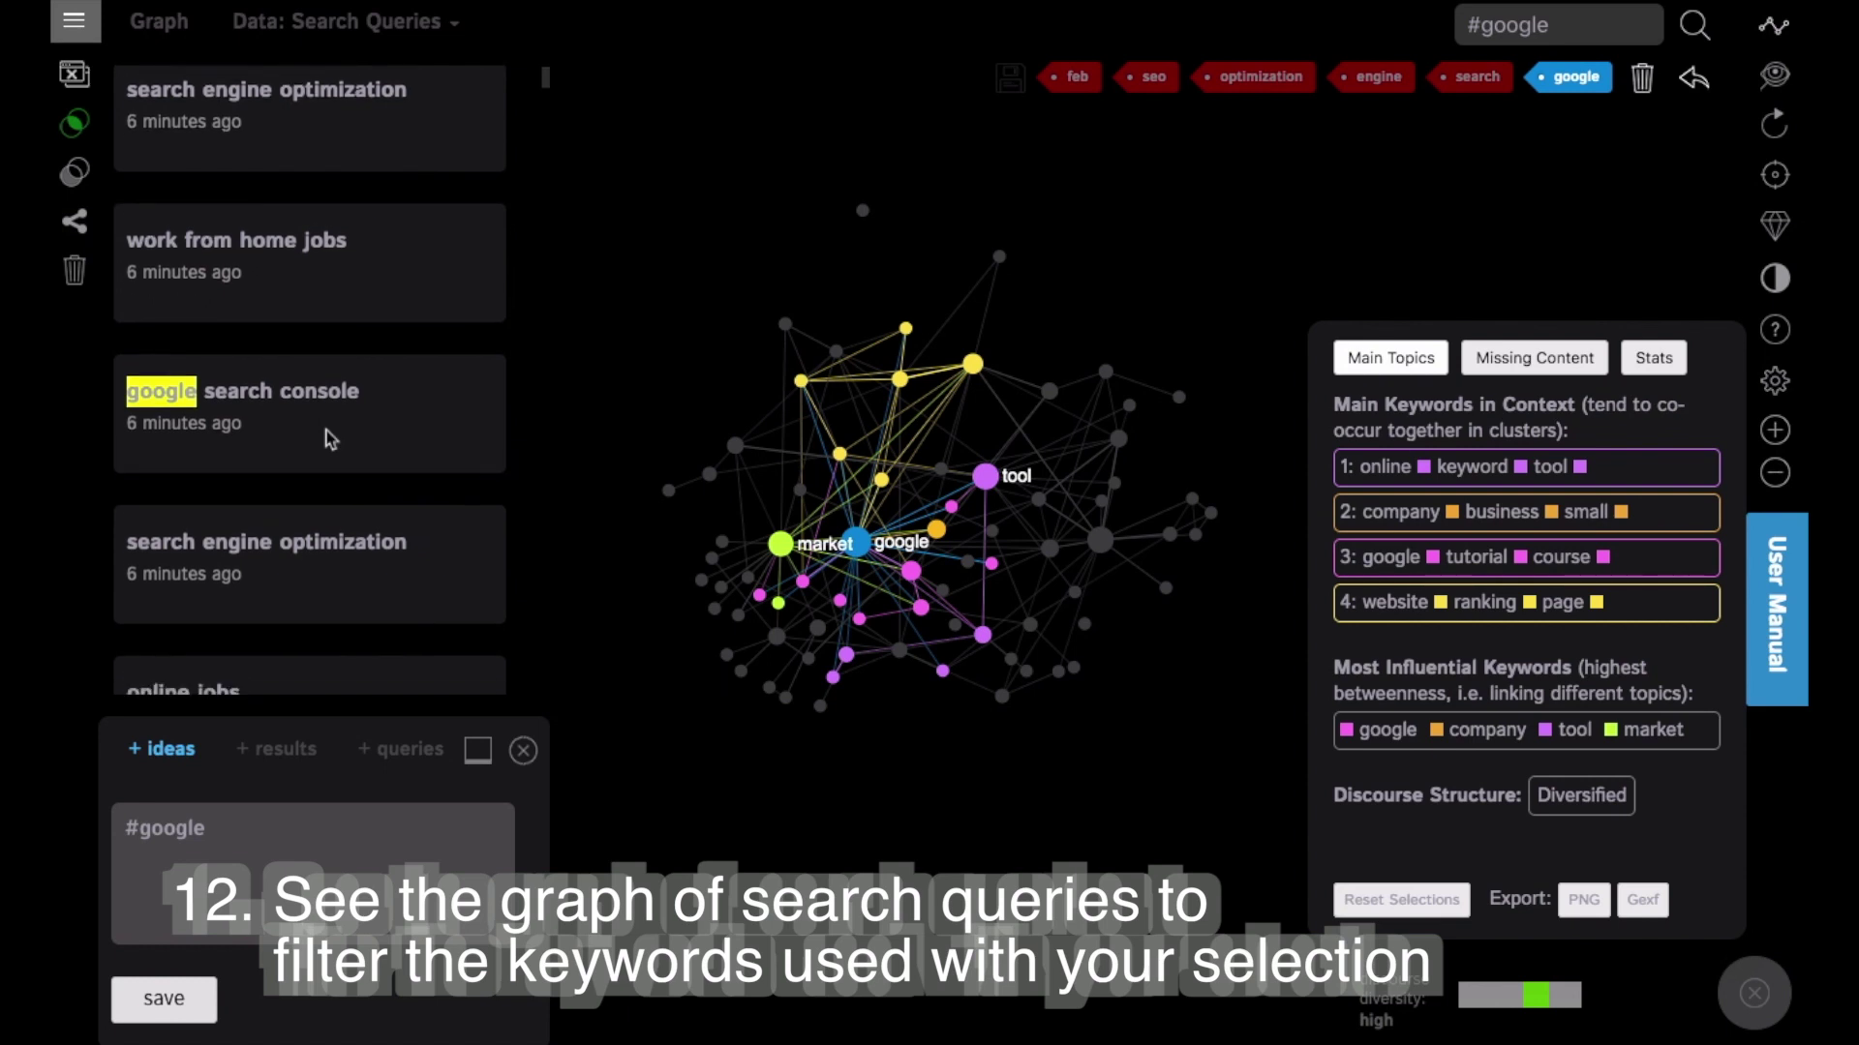
pyautogui.scroll(-7, 331, 439)
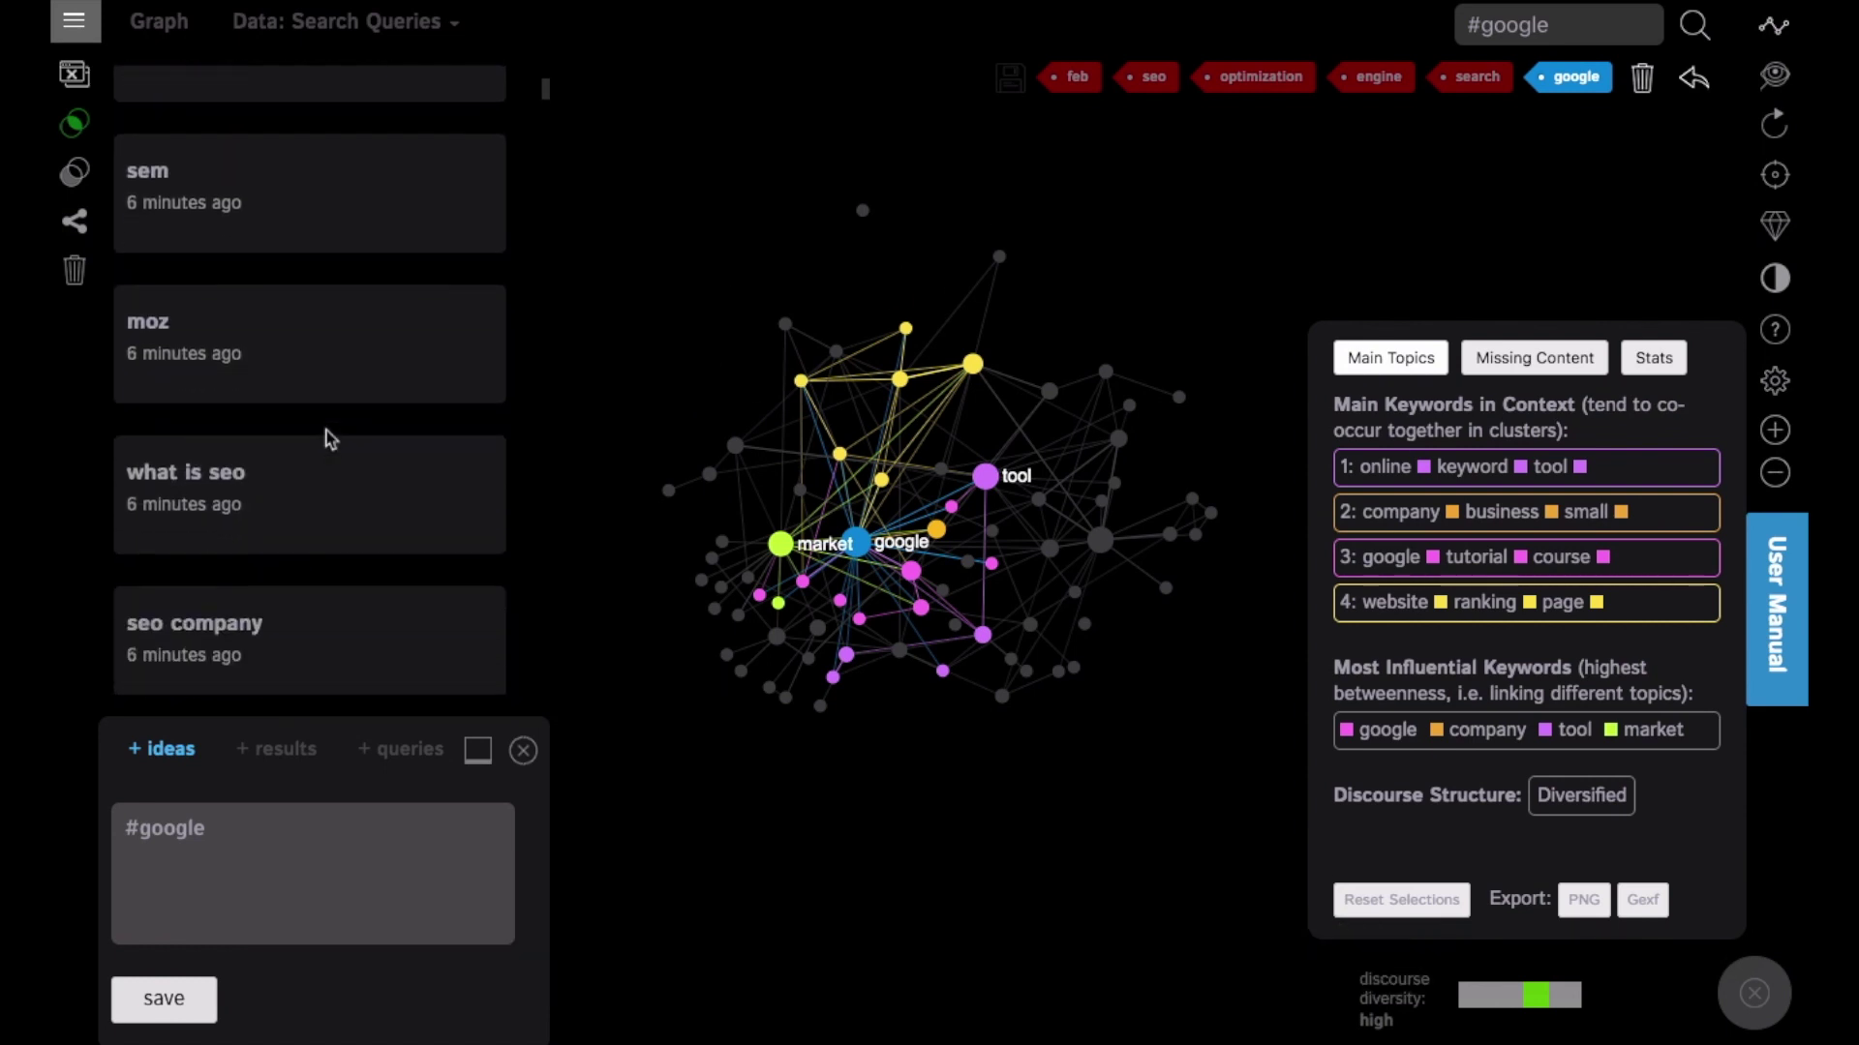
pyautogui.scroll(-2, 330, 438)
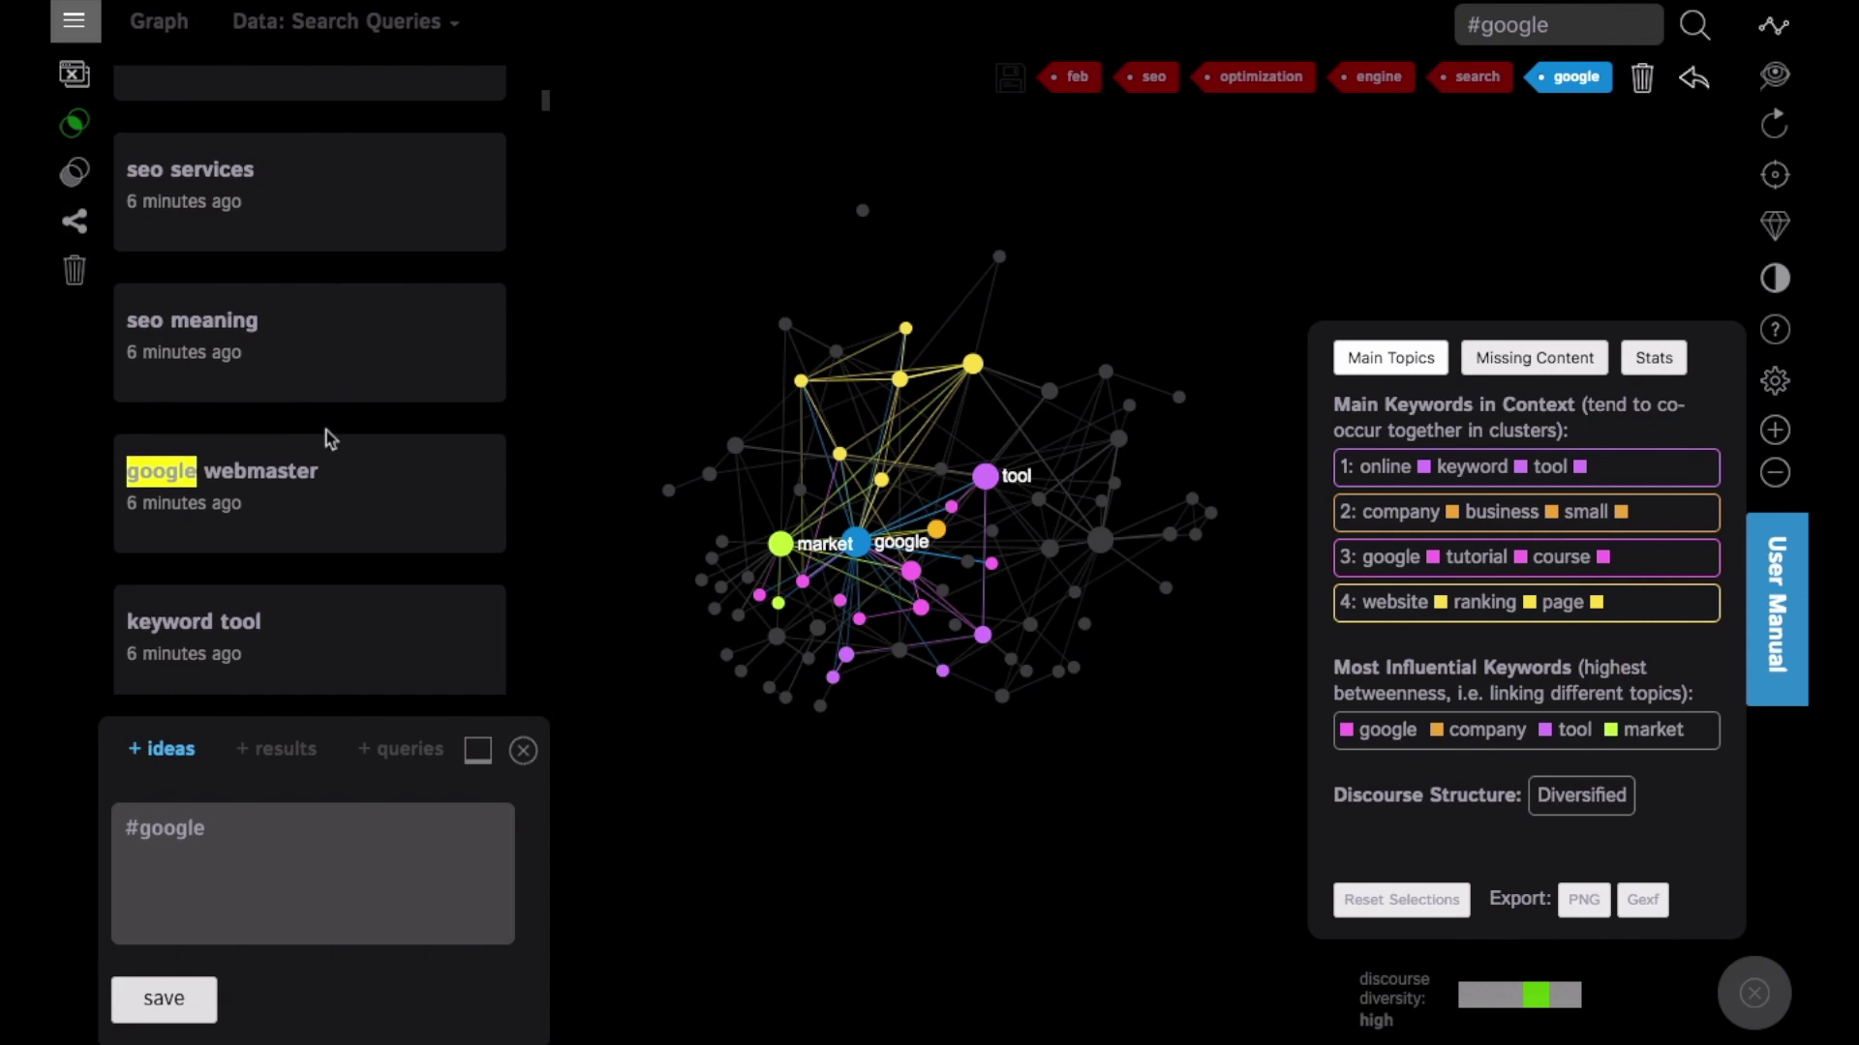
pyautogui.scroll(-5, 330, 439)
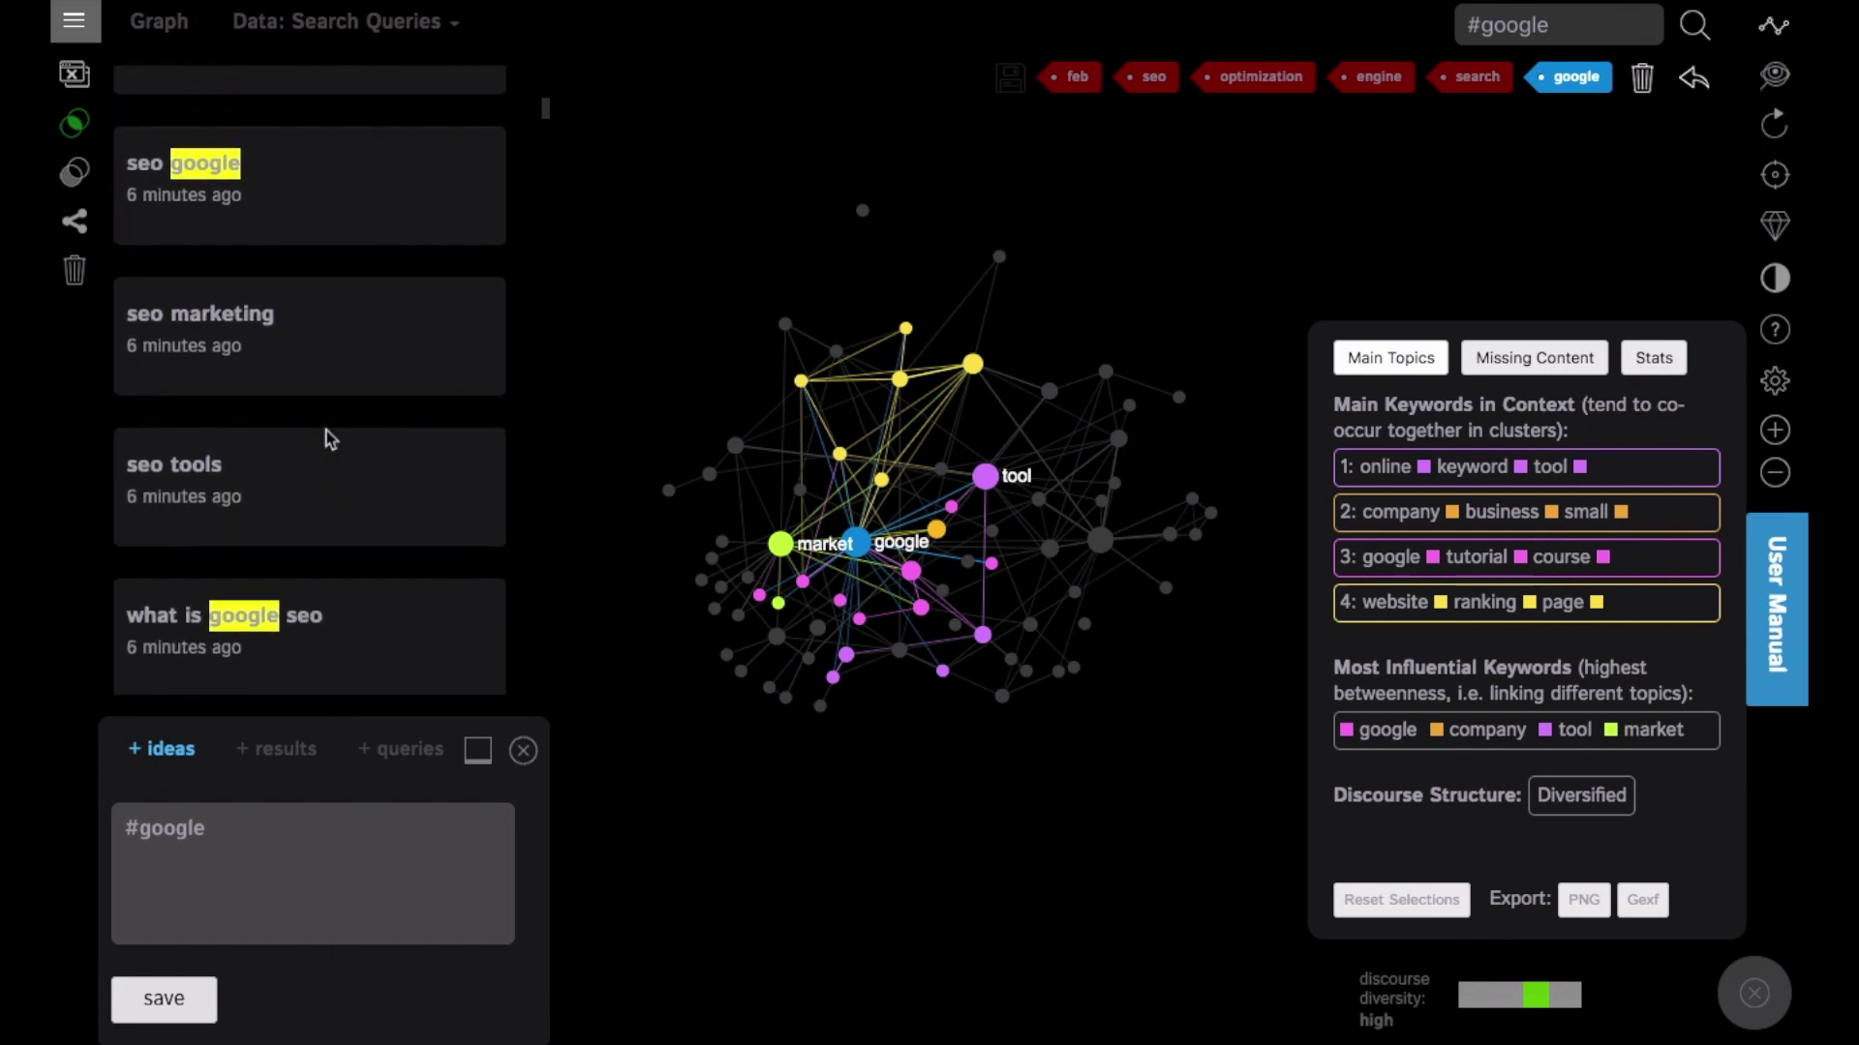
pyautogui.scroll(-3, 331, 438)
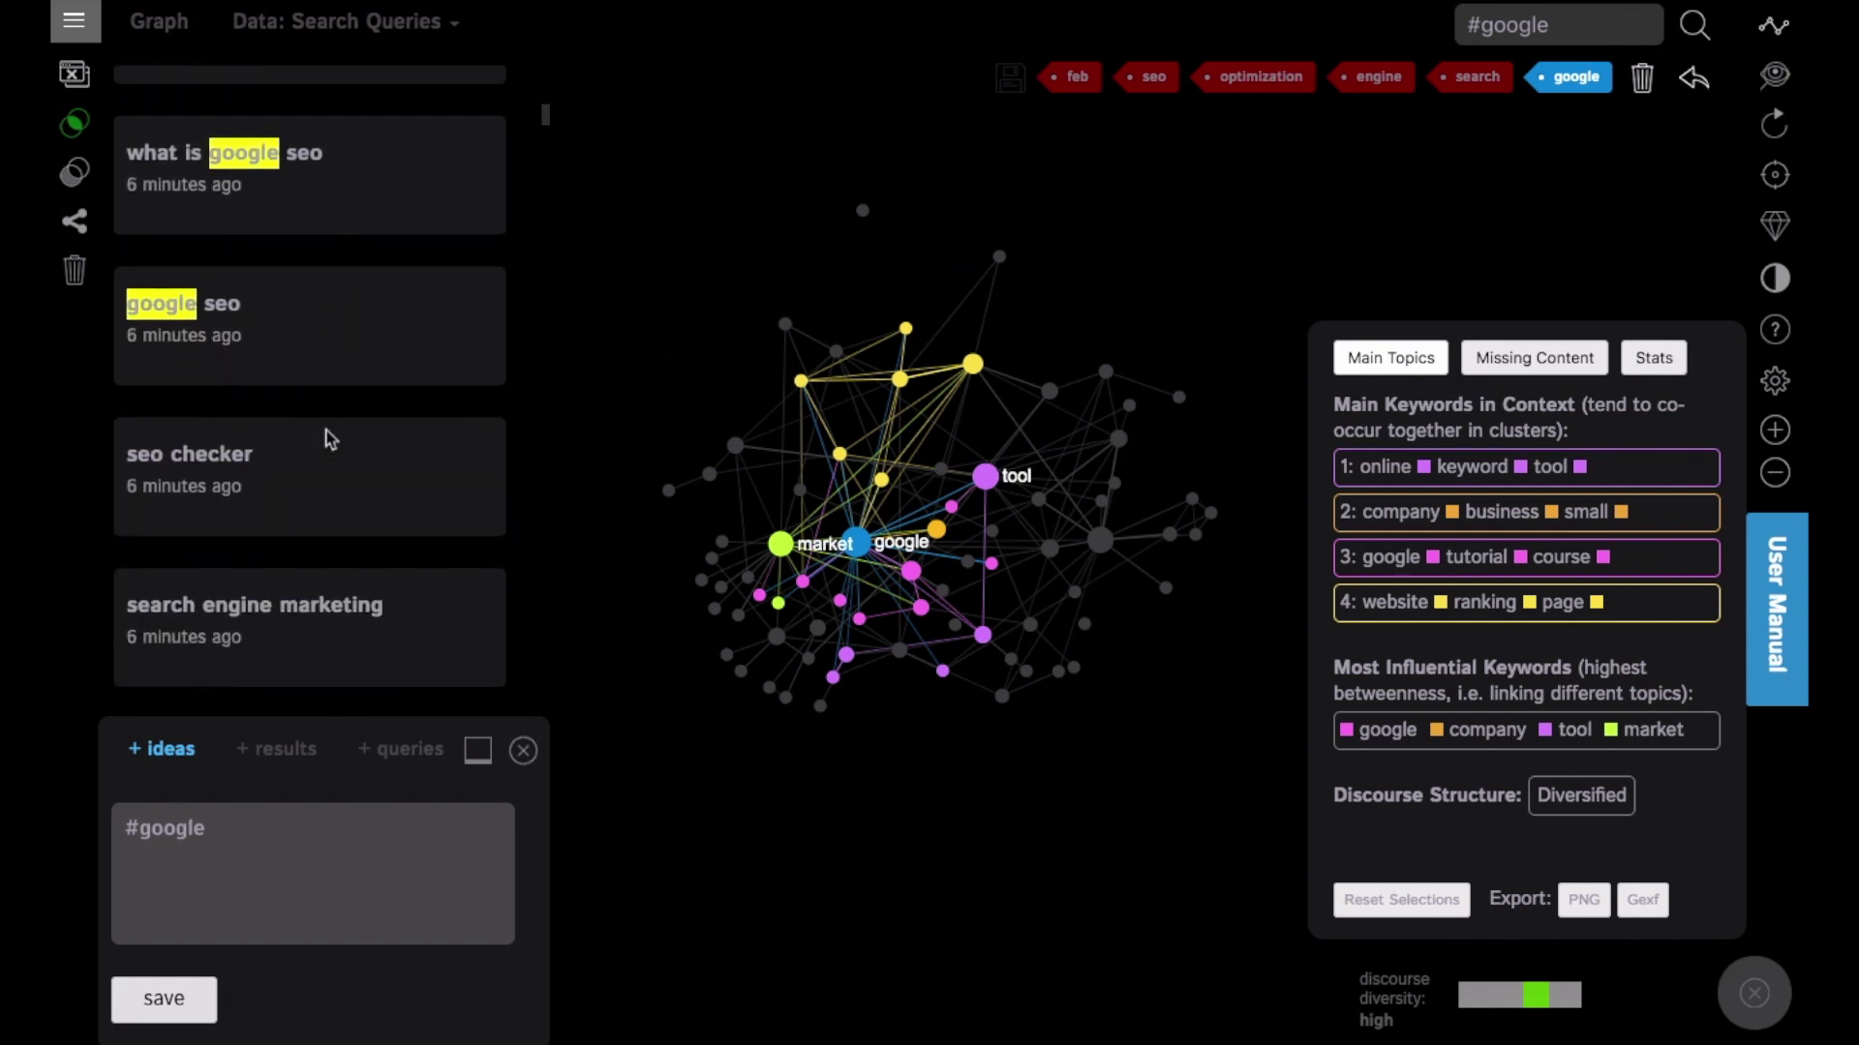
pyautogui.click(235, 827)
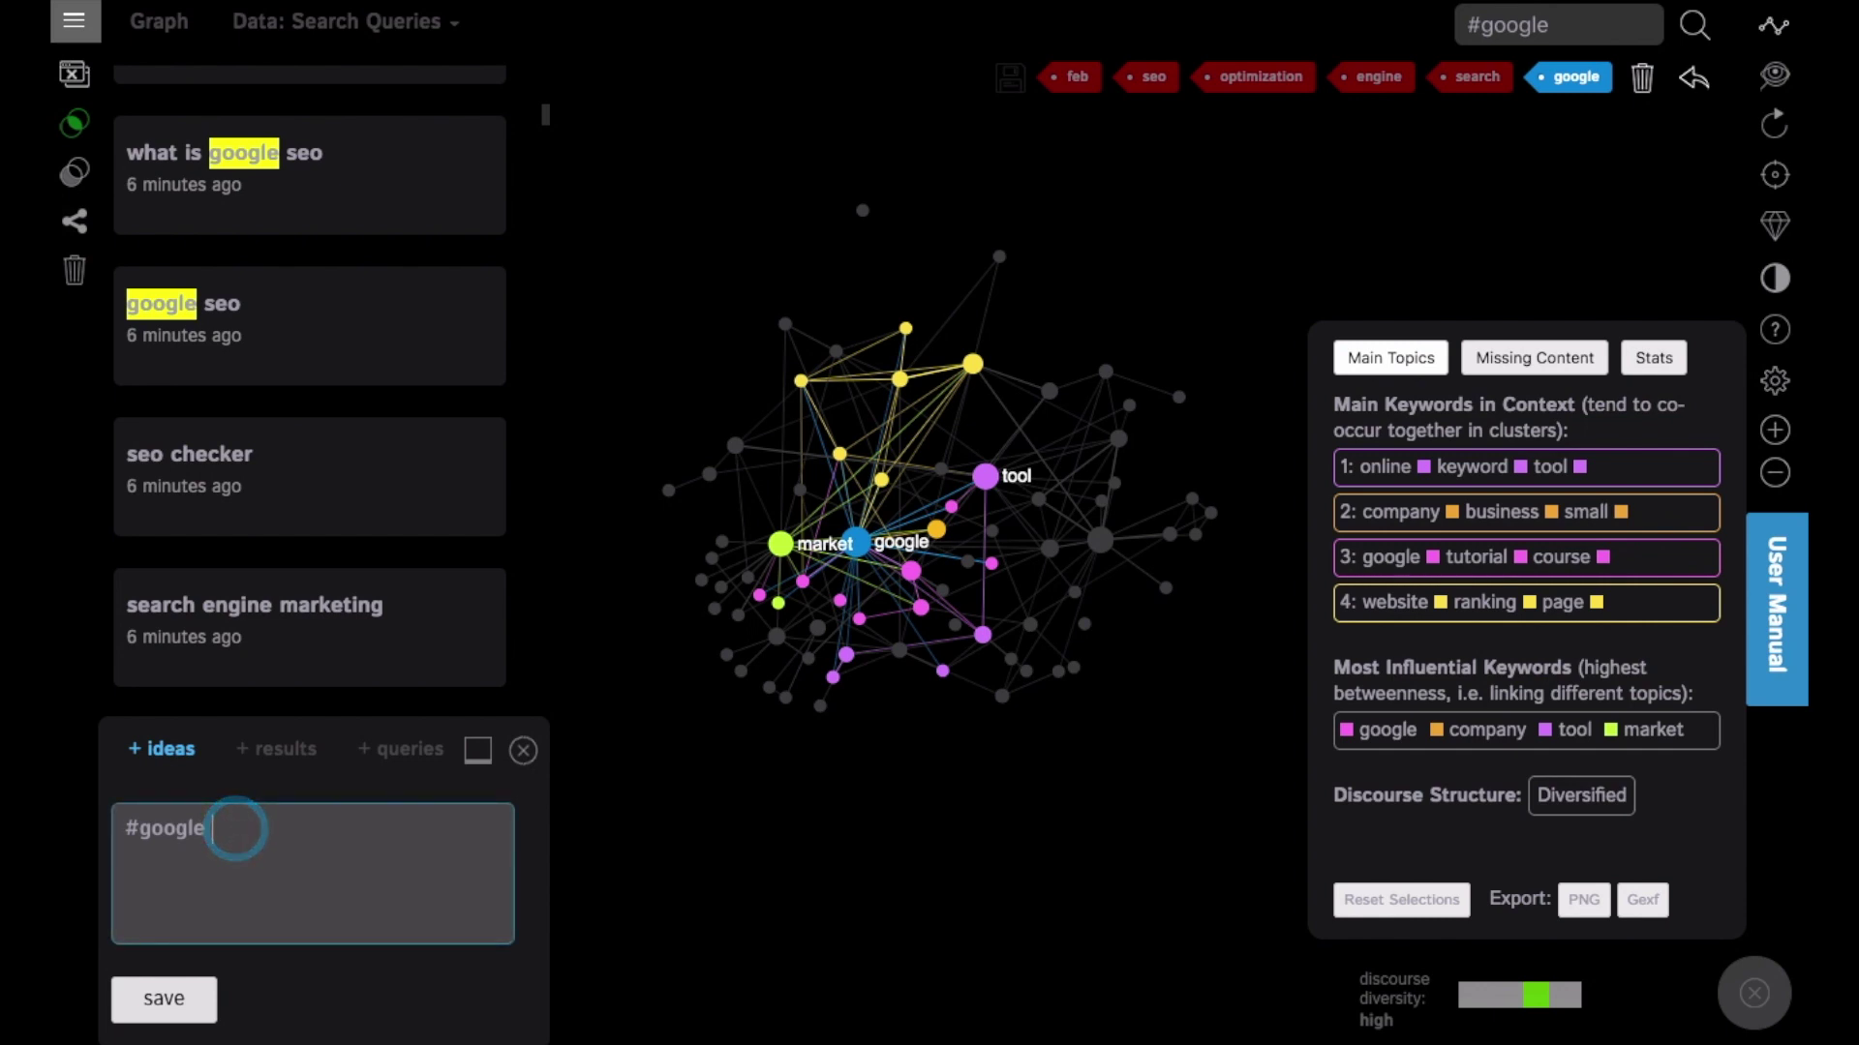
pyautogui.write('#seo')
pyautogui.click(192, 1007)
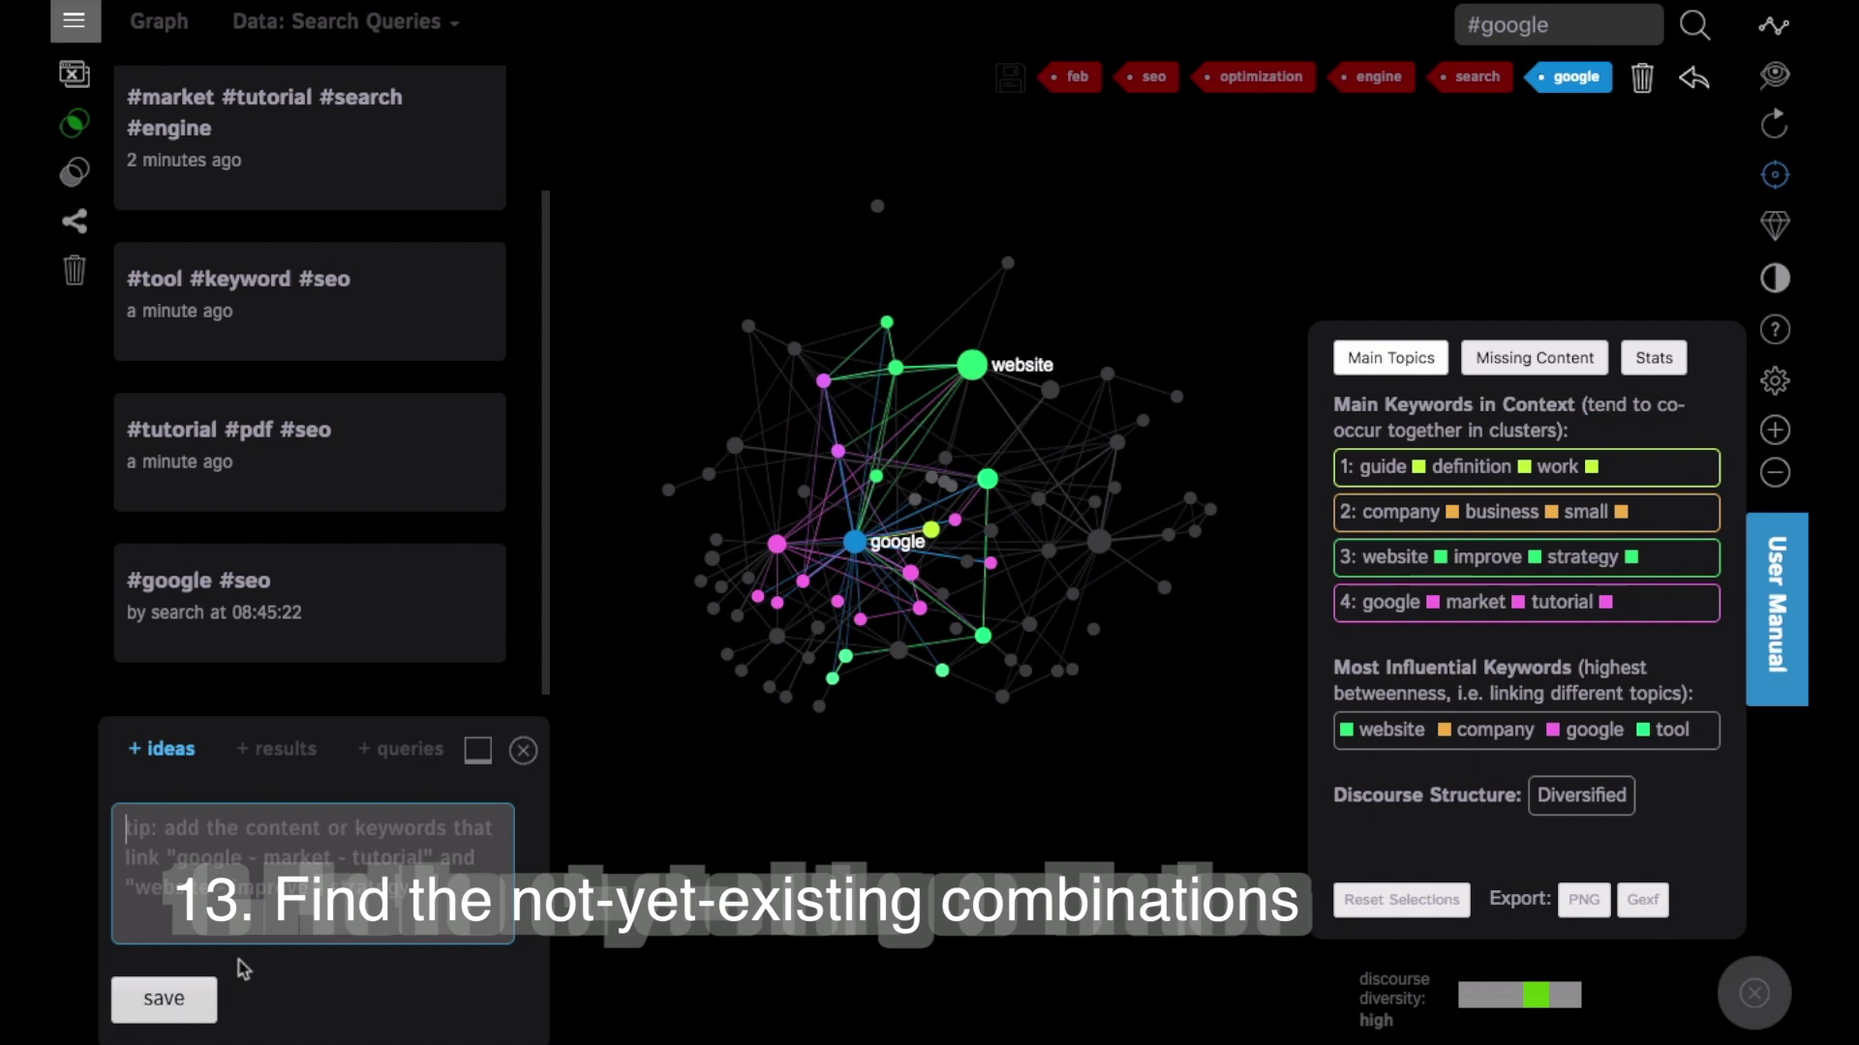
# Clear the filter, then toggle the tool and keyword nodes and zoom out to see covered keywords.
pyautogui.click(1692, 81)
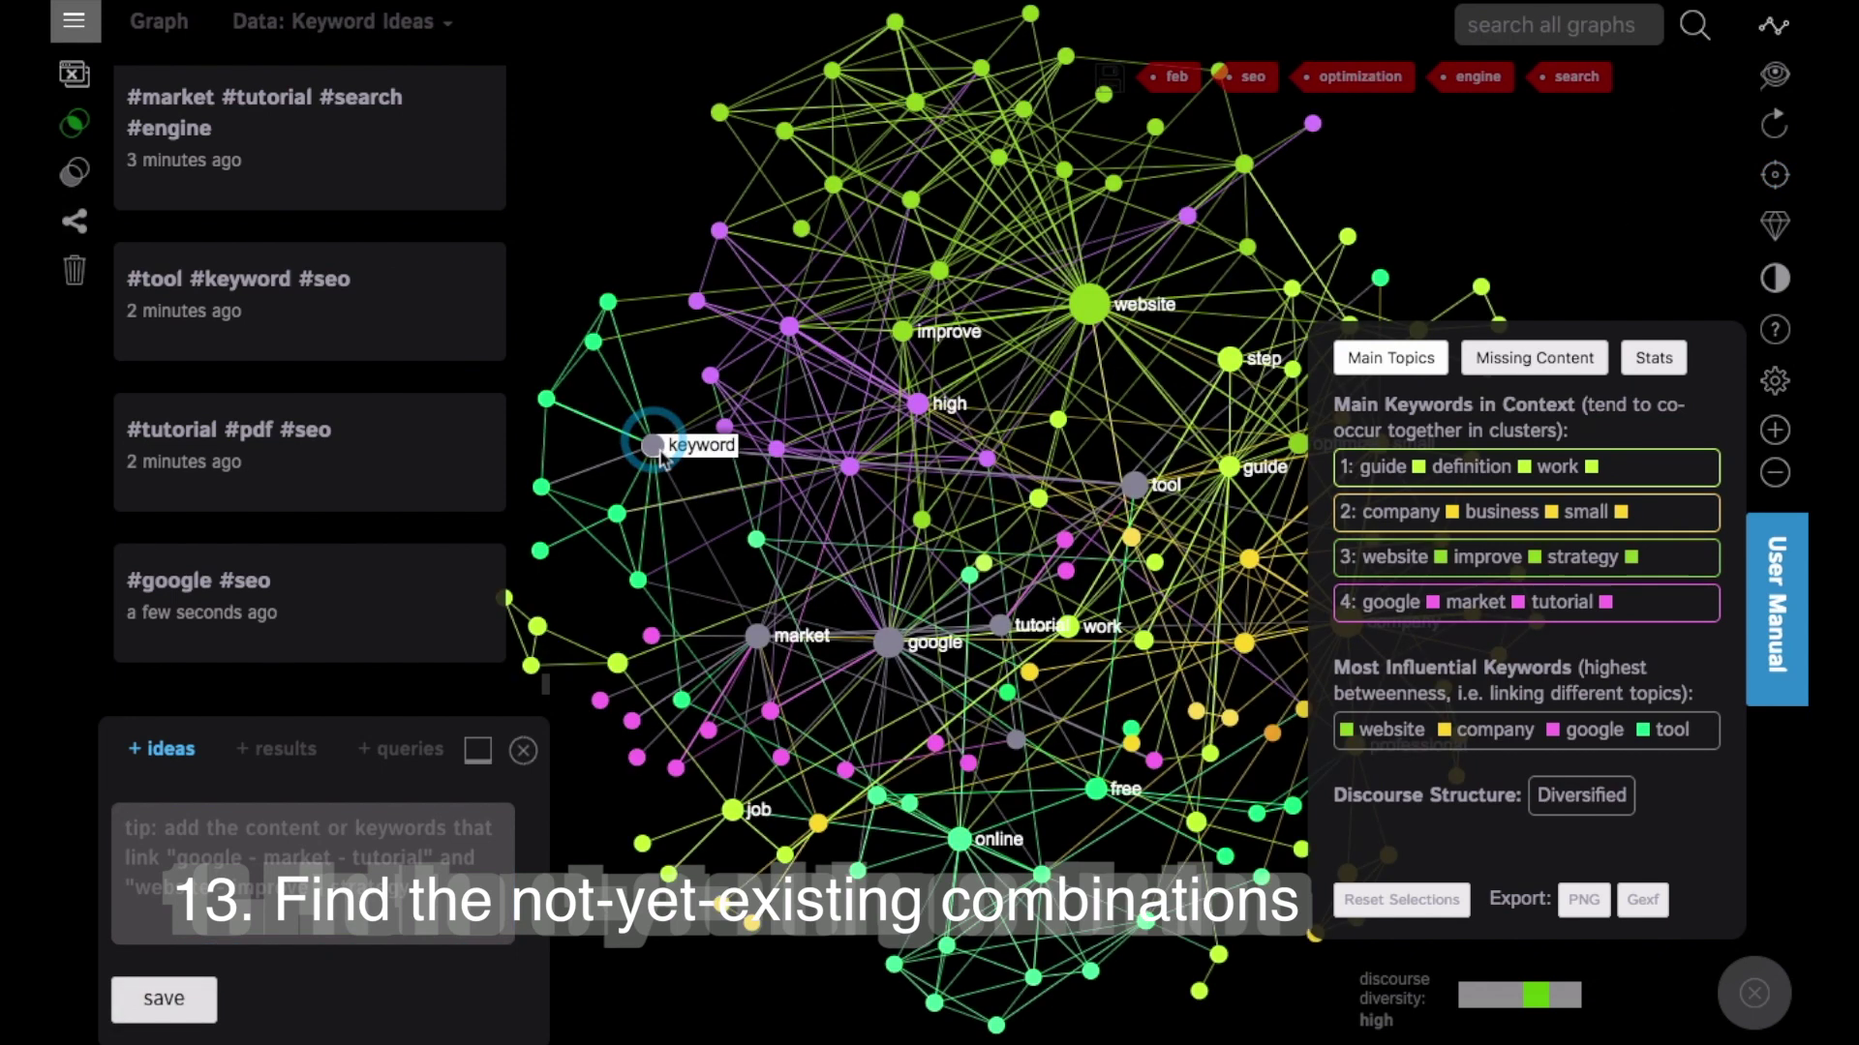
pyautogui.click(1016, 568)
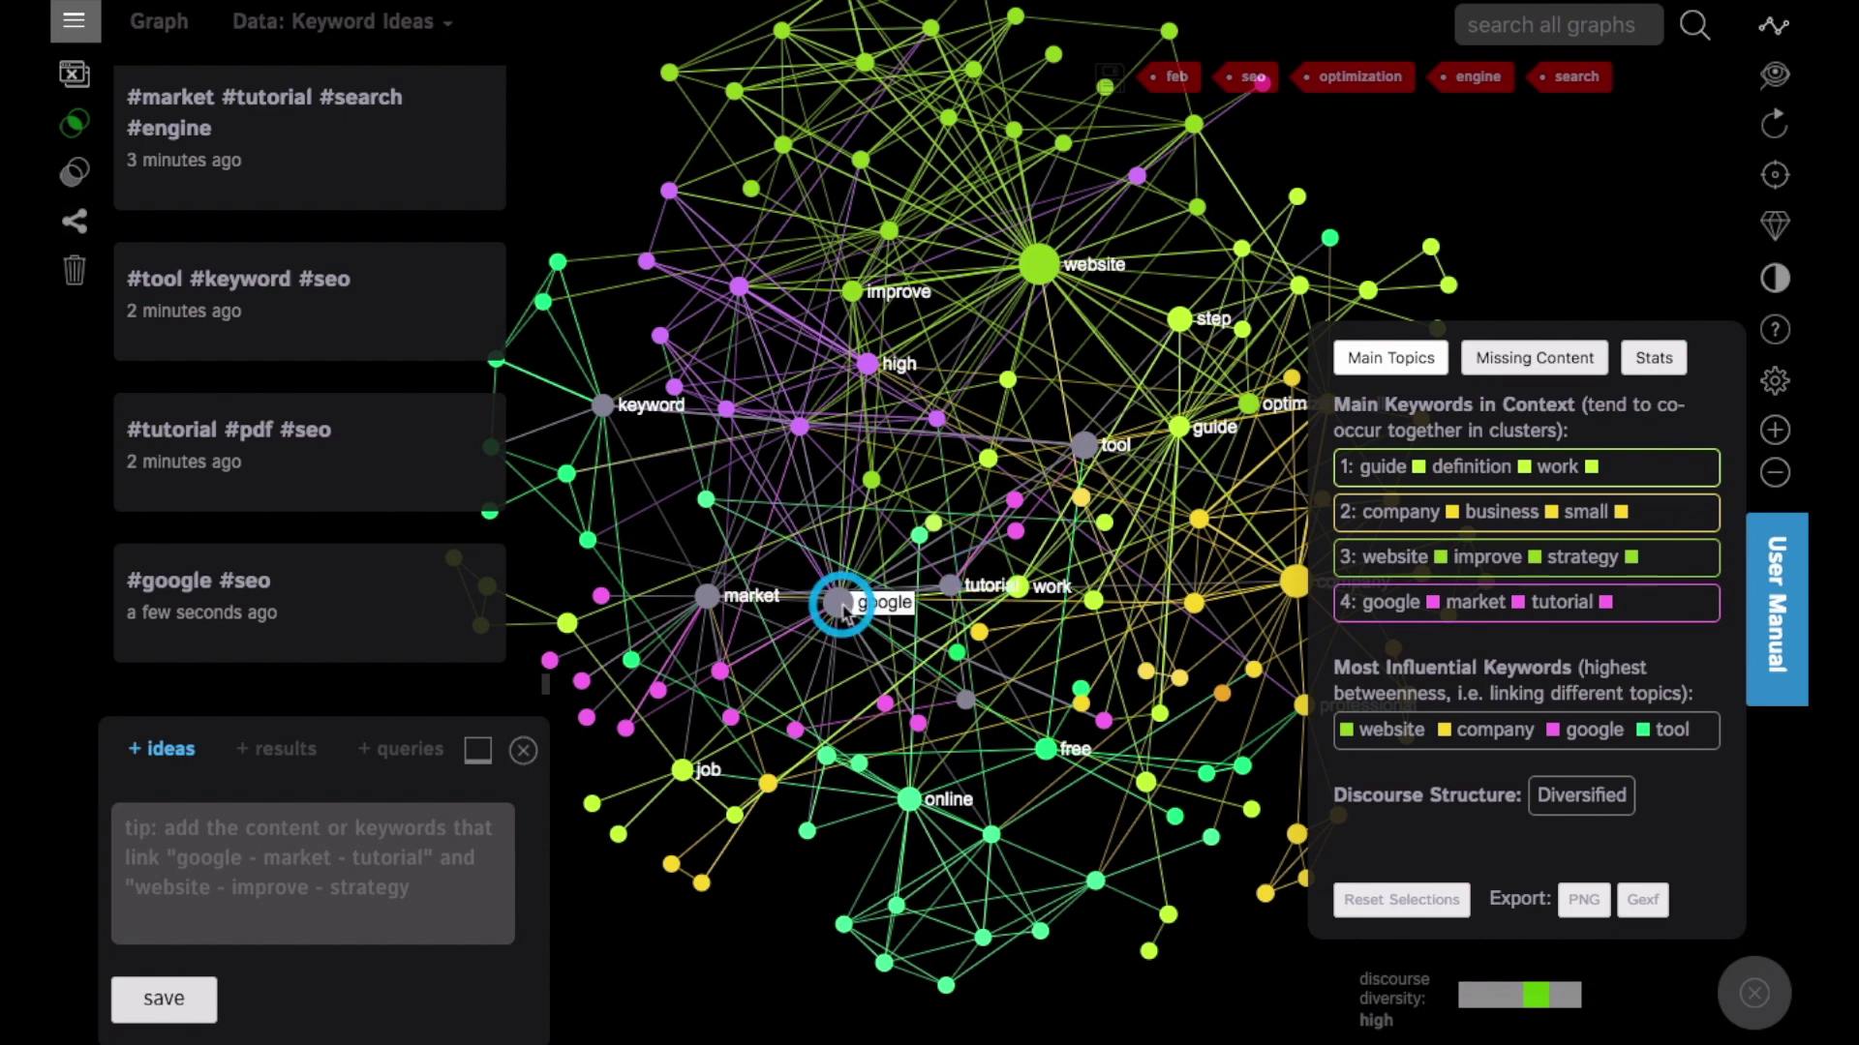
pyautogui.click(1099, 448)
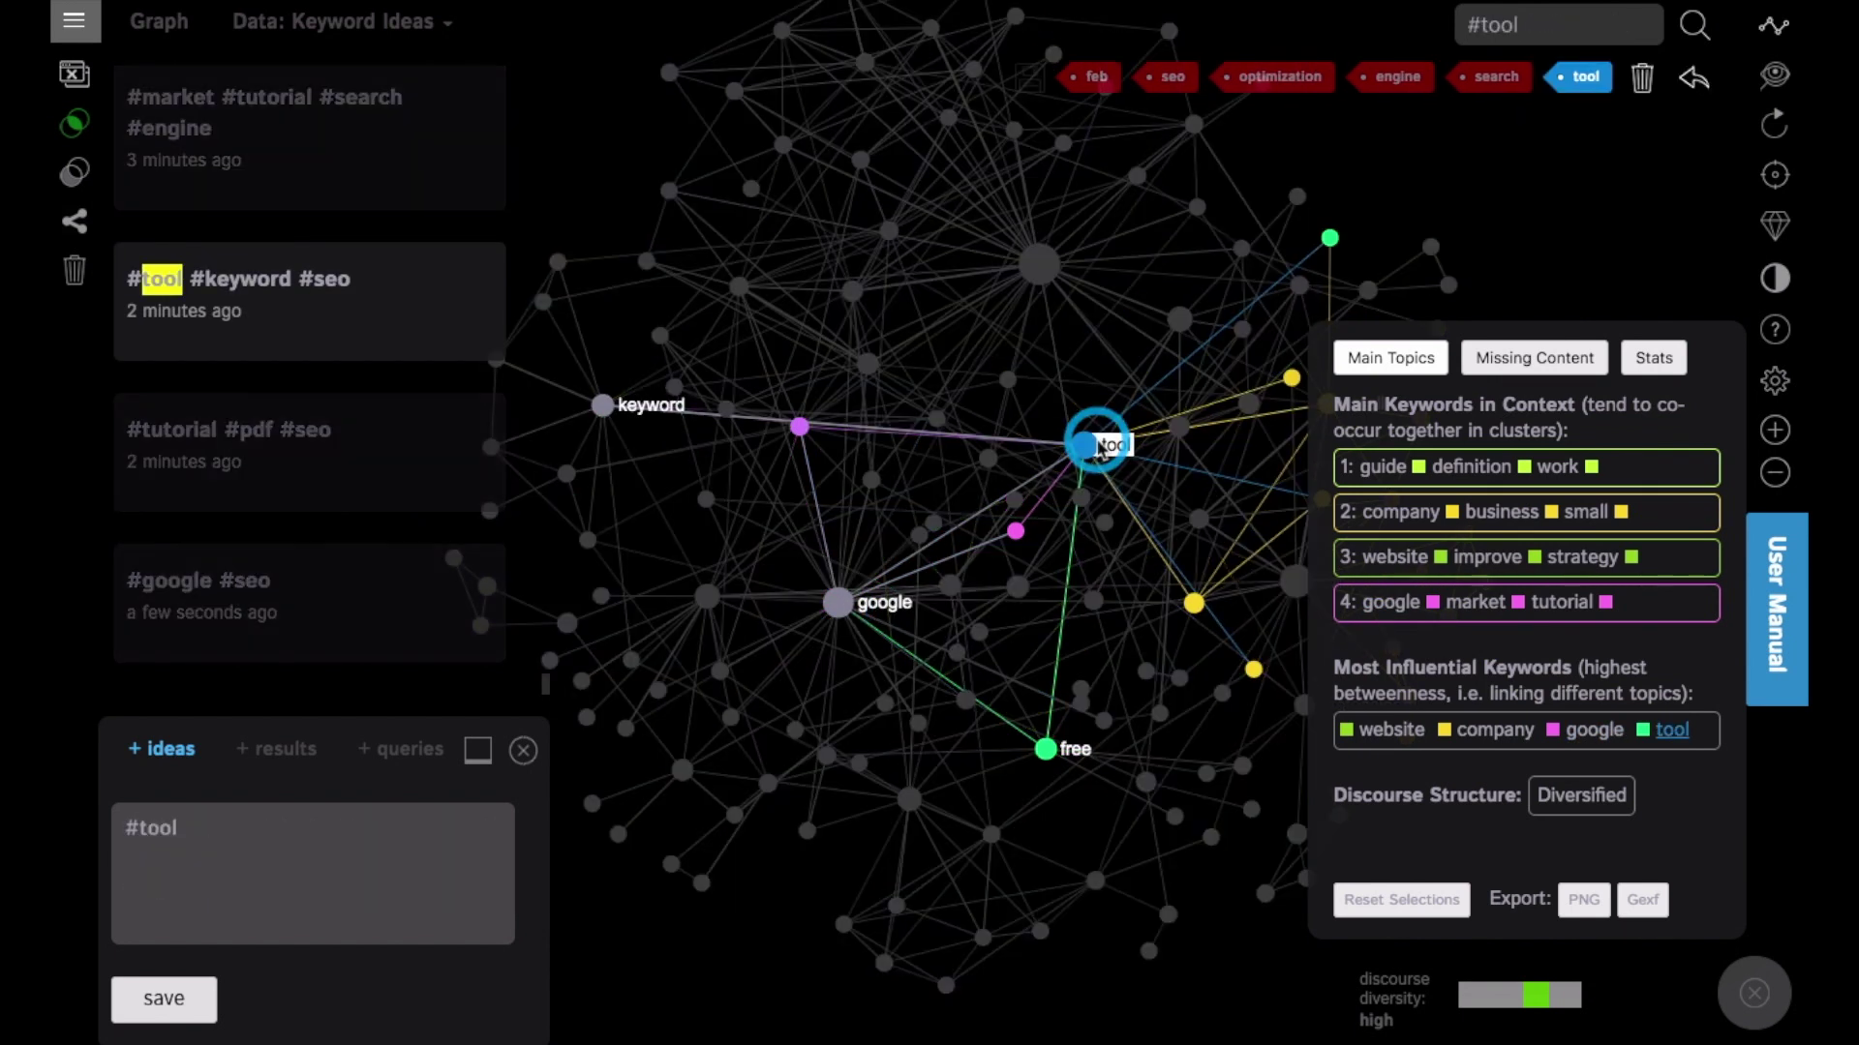
pyautogui.click(1099, 447)
pyautogui.click(602, 406)
pyautogui.click(602, 405)
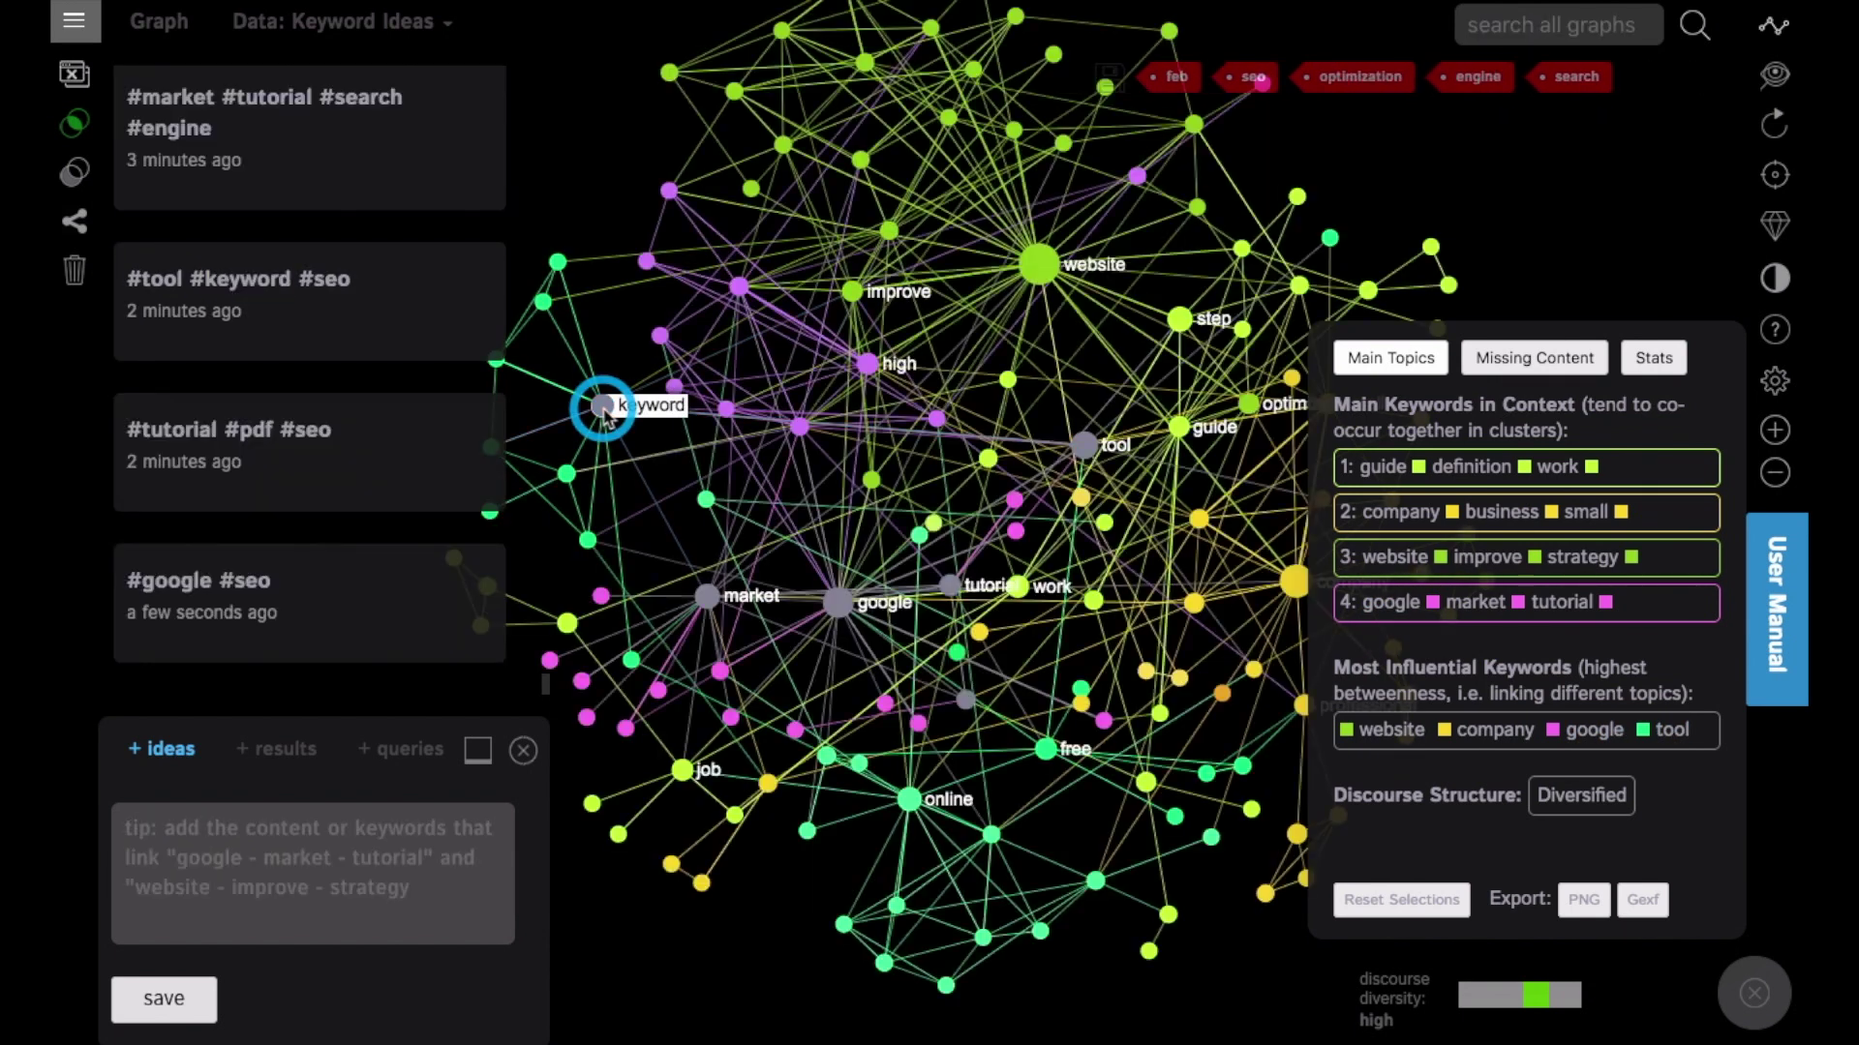
pyautogui.scroll(-3, 953, 484)
pyautogui.click(1049, 531)
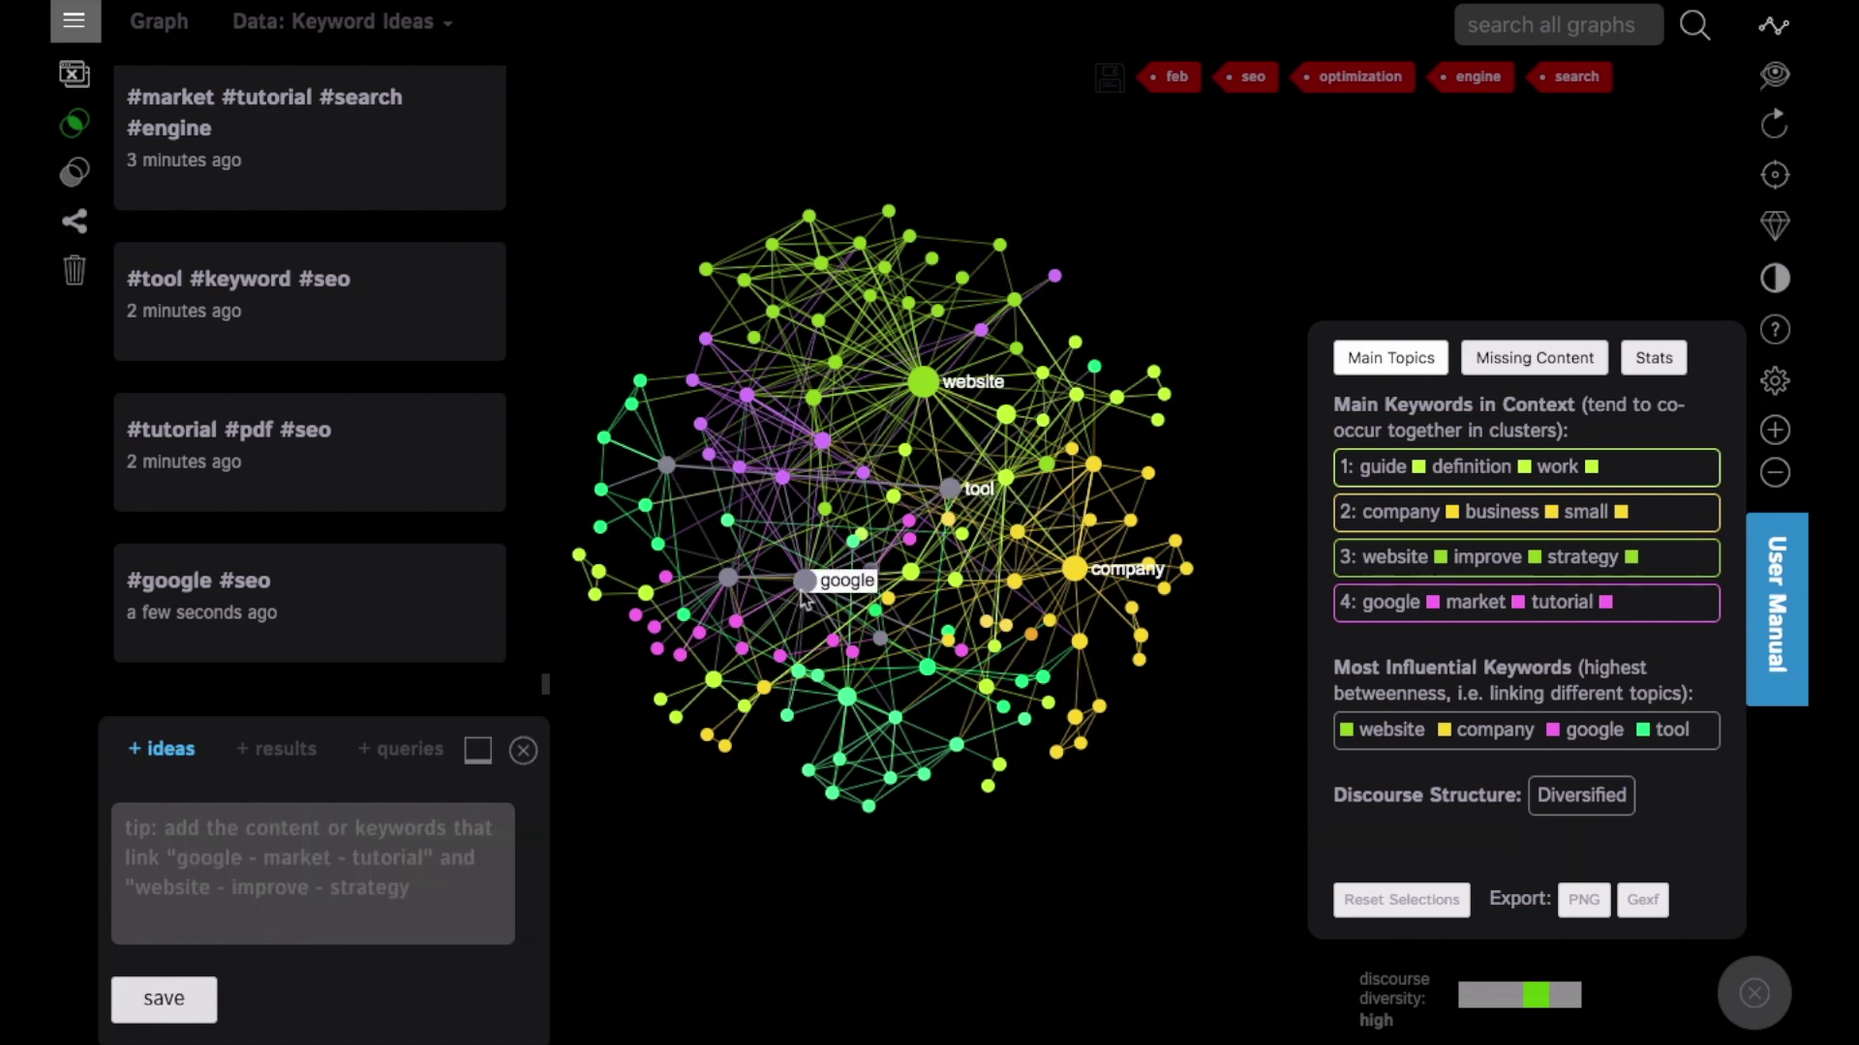
# Select the website and company nodes and delete them from the graph.
pyautogui.click(924, 384)
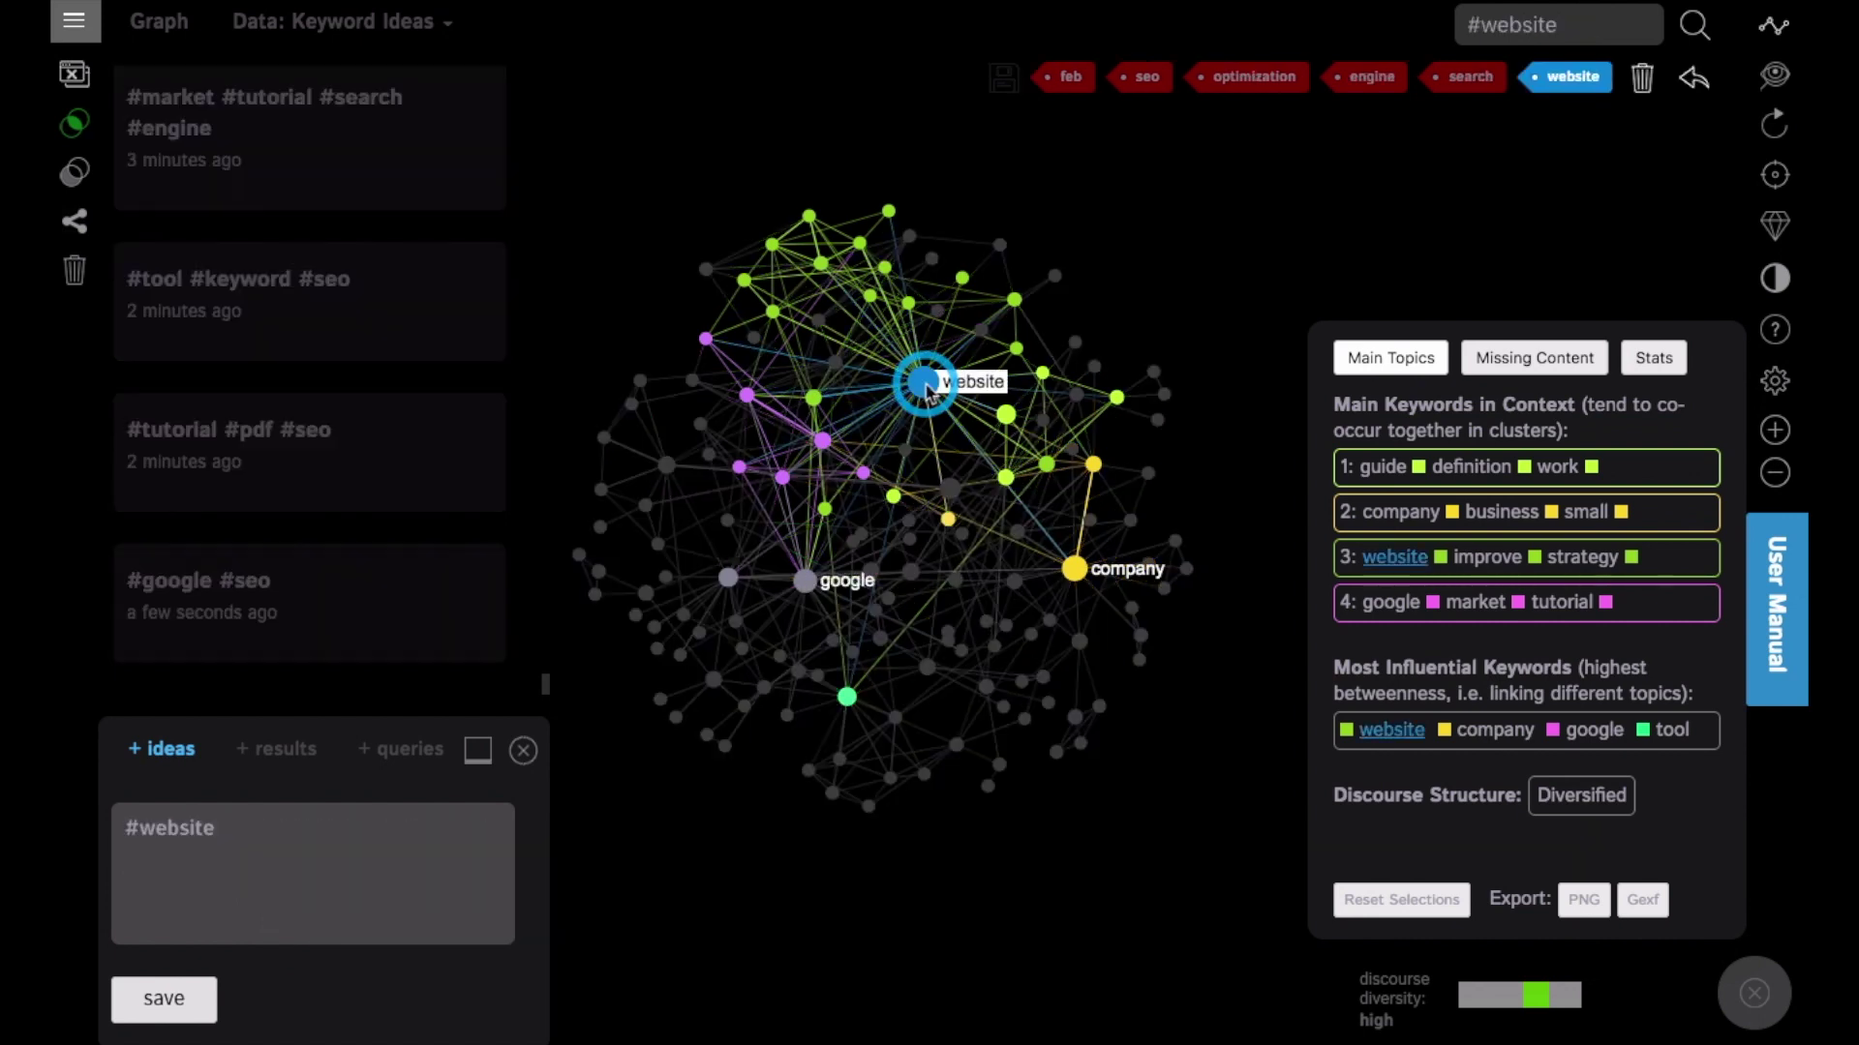
pyautogui.click(1082, 573)
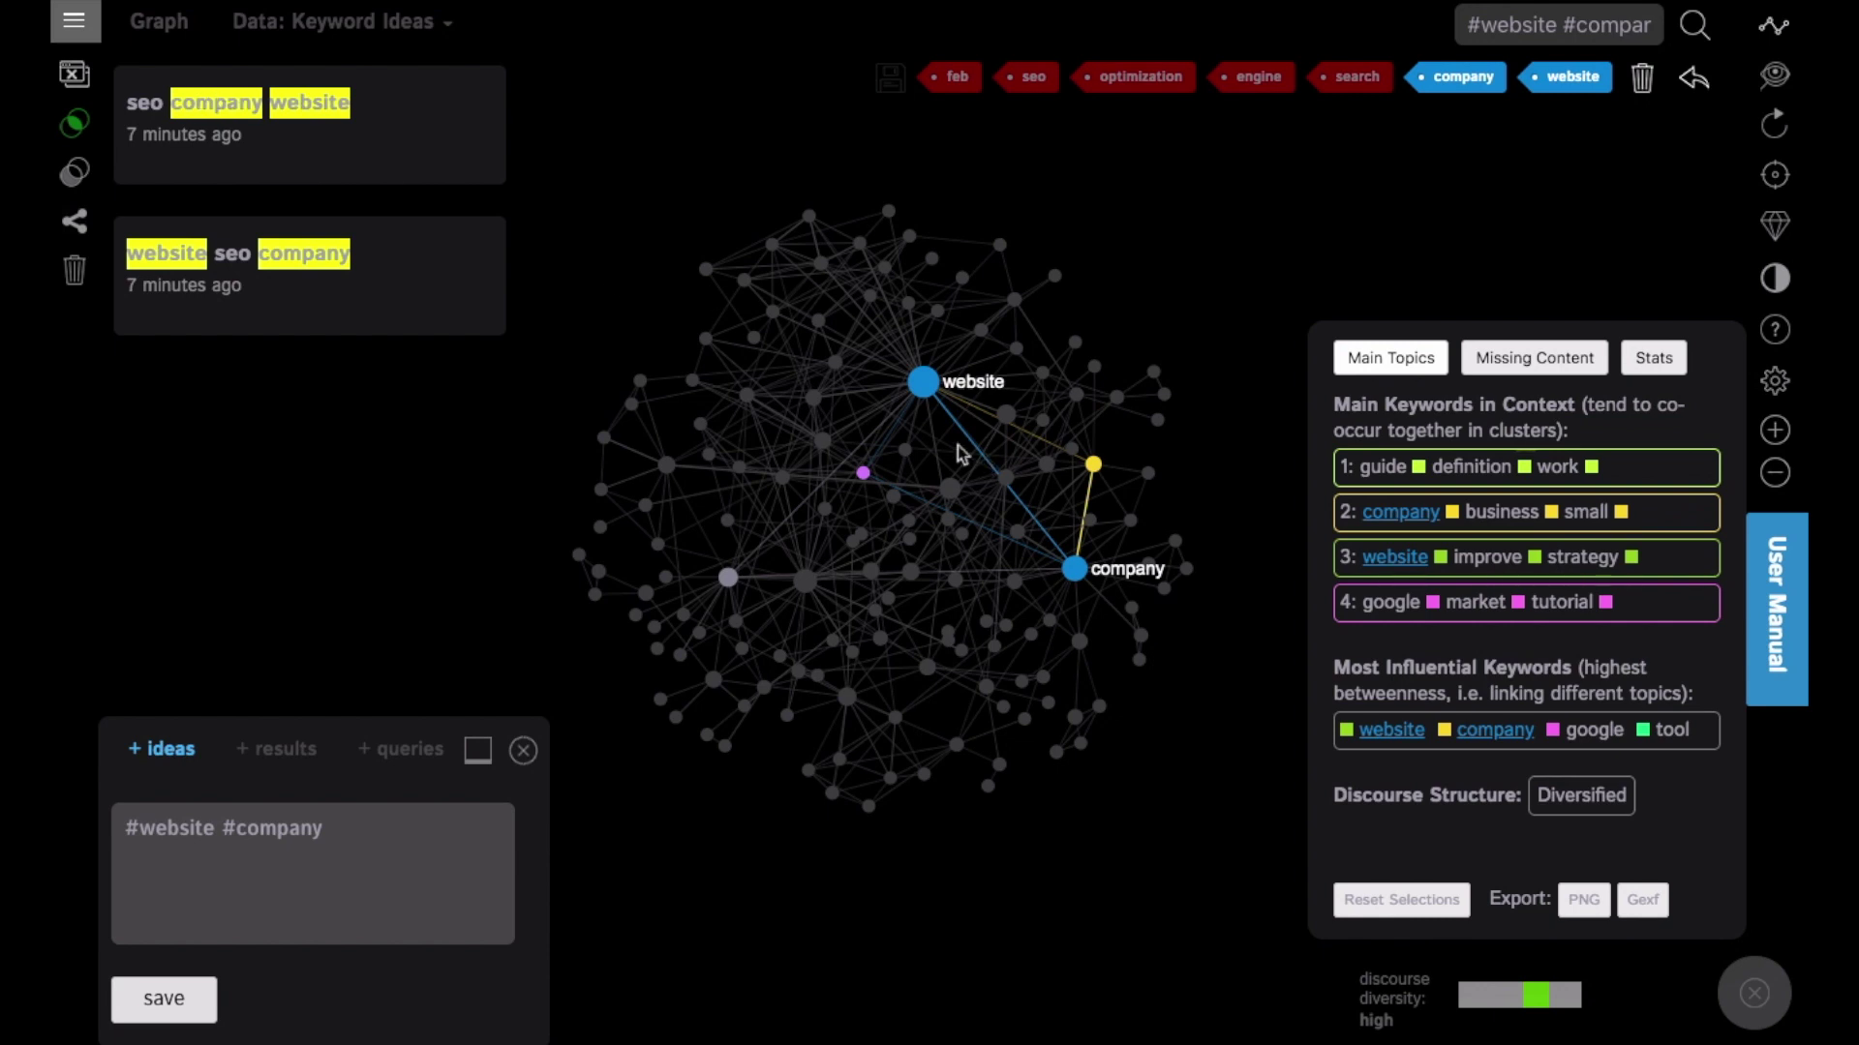
pyautogui.click(924, 383)
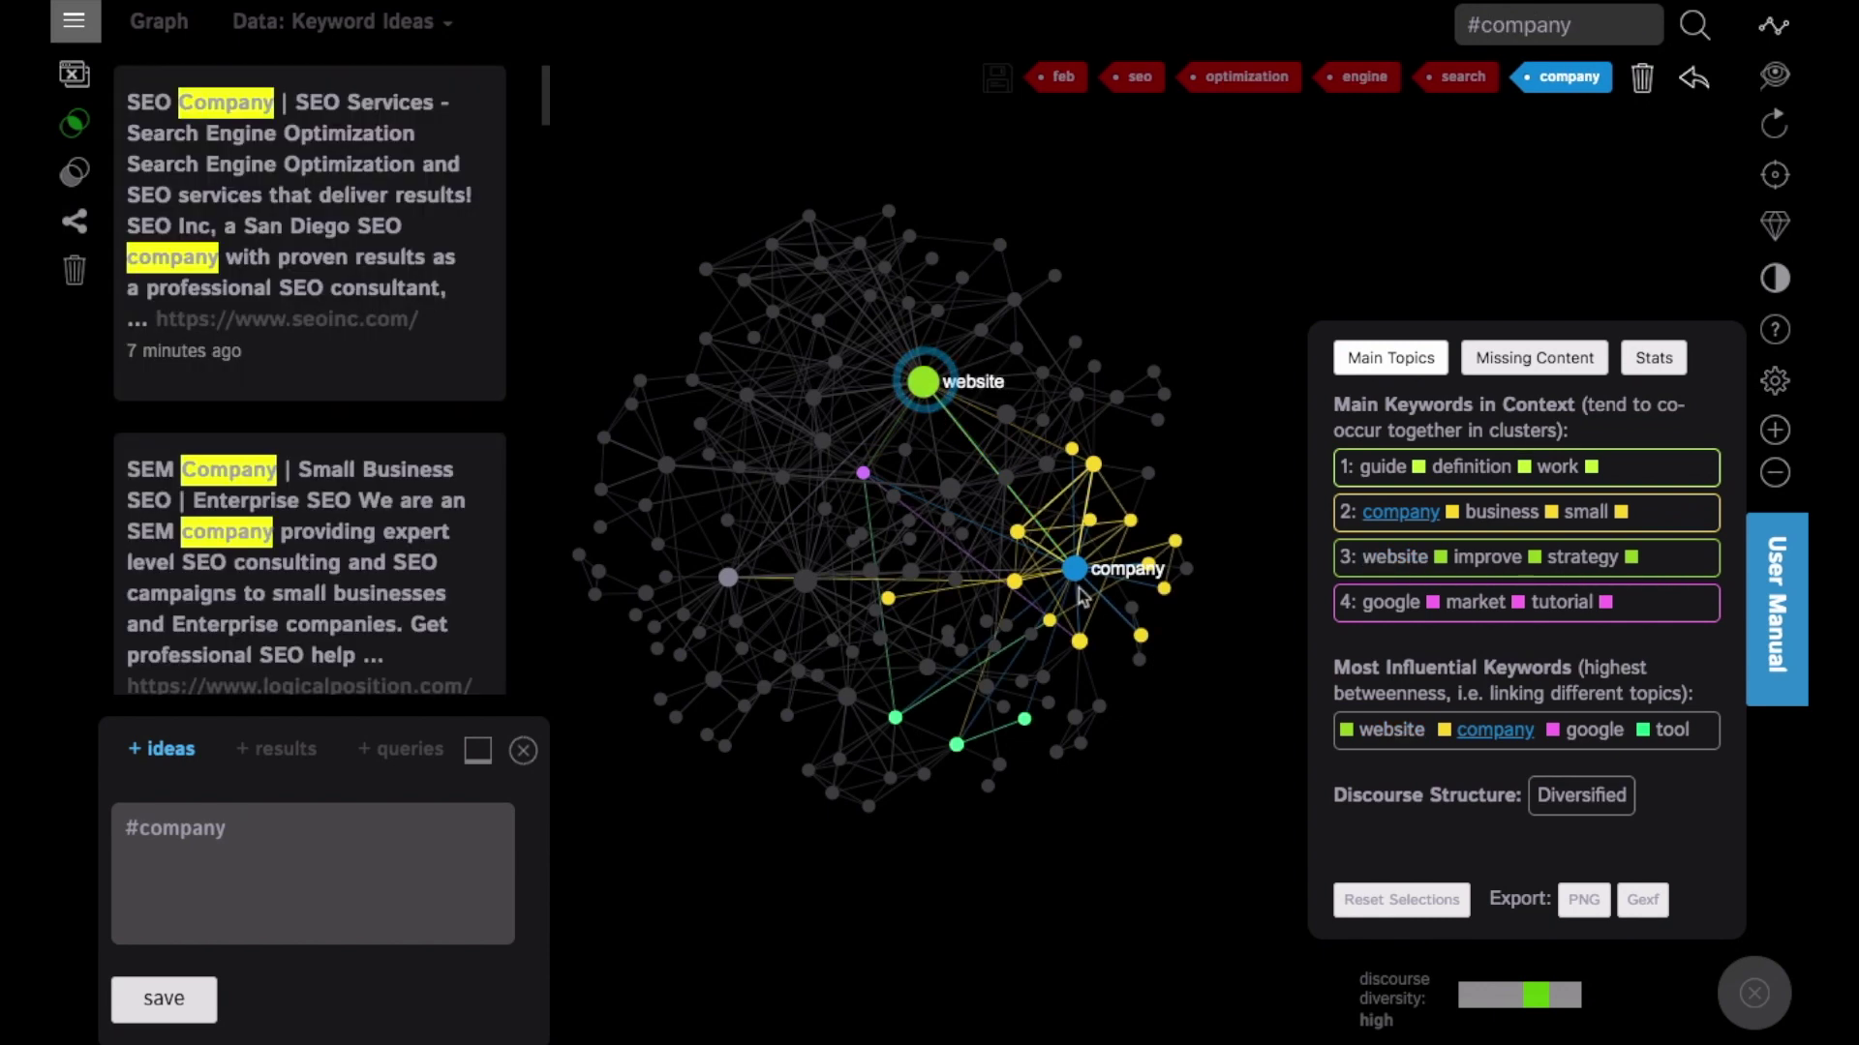
pyautogui.click(1074, 571)
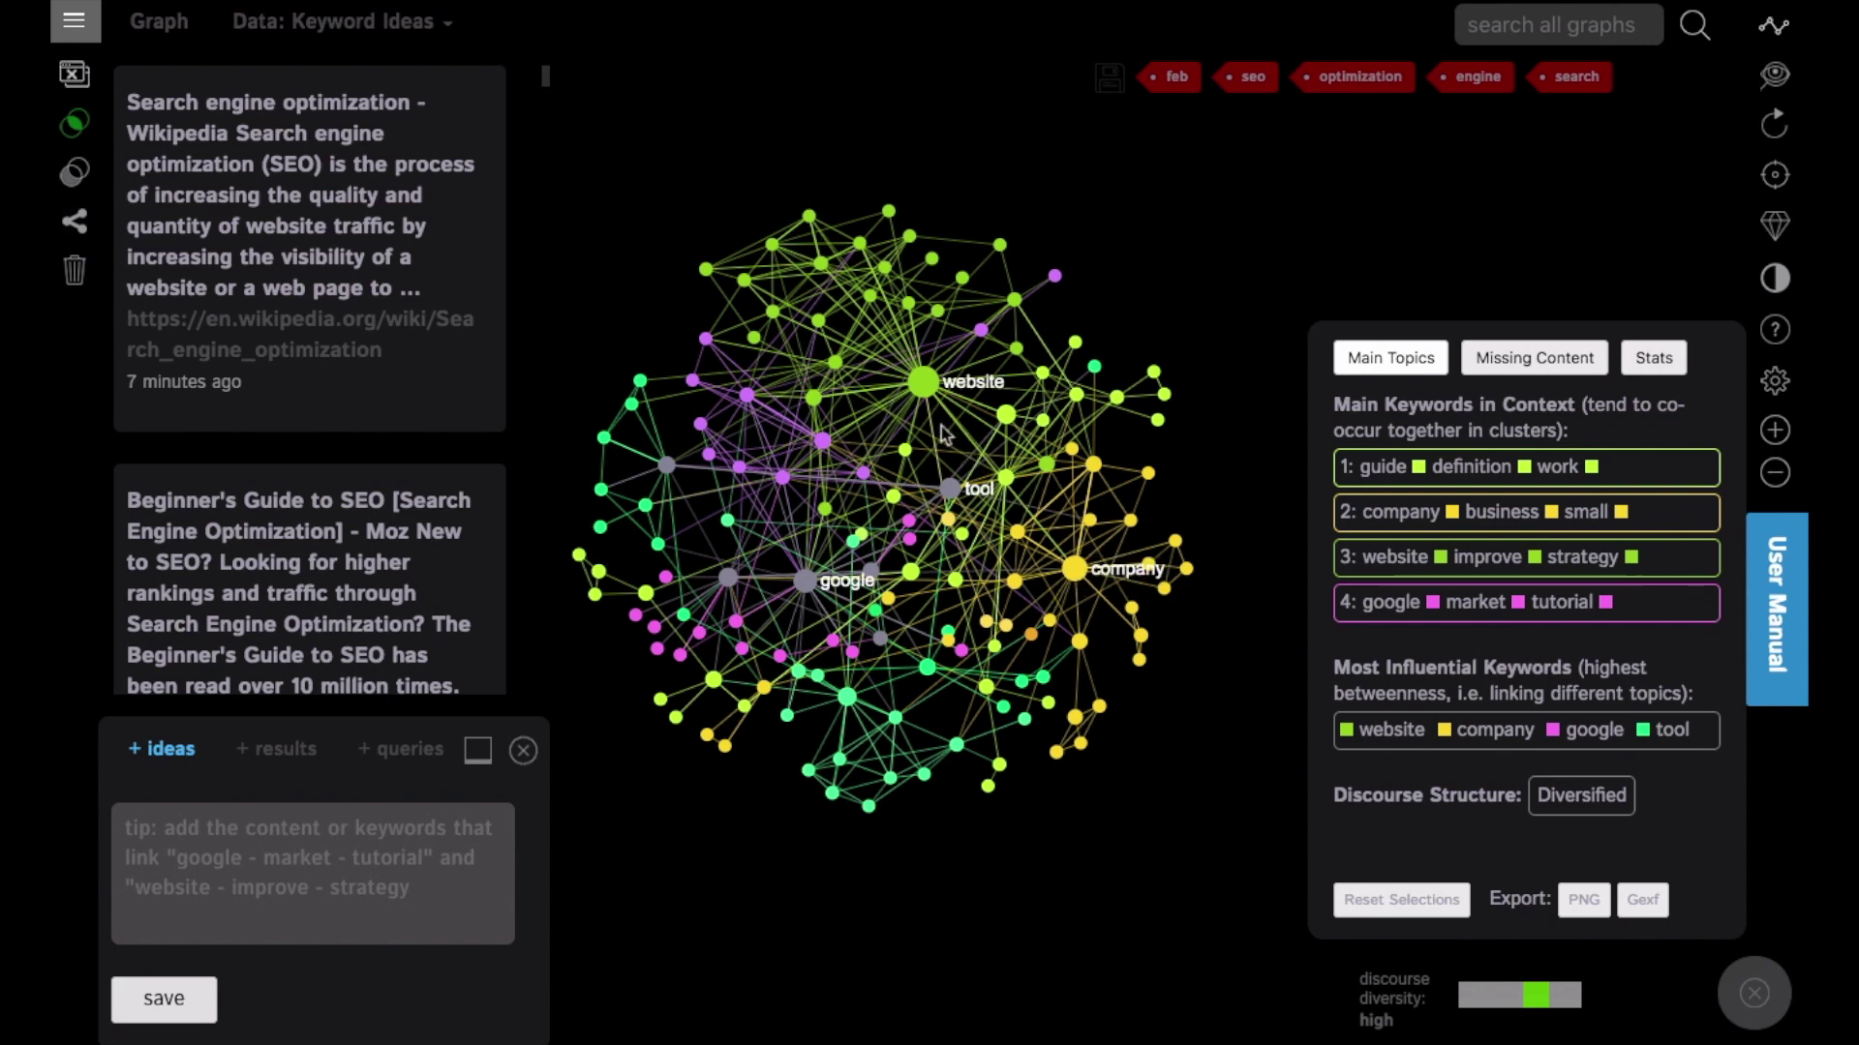
pyautogui.click(921, 386)
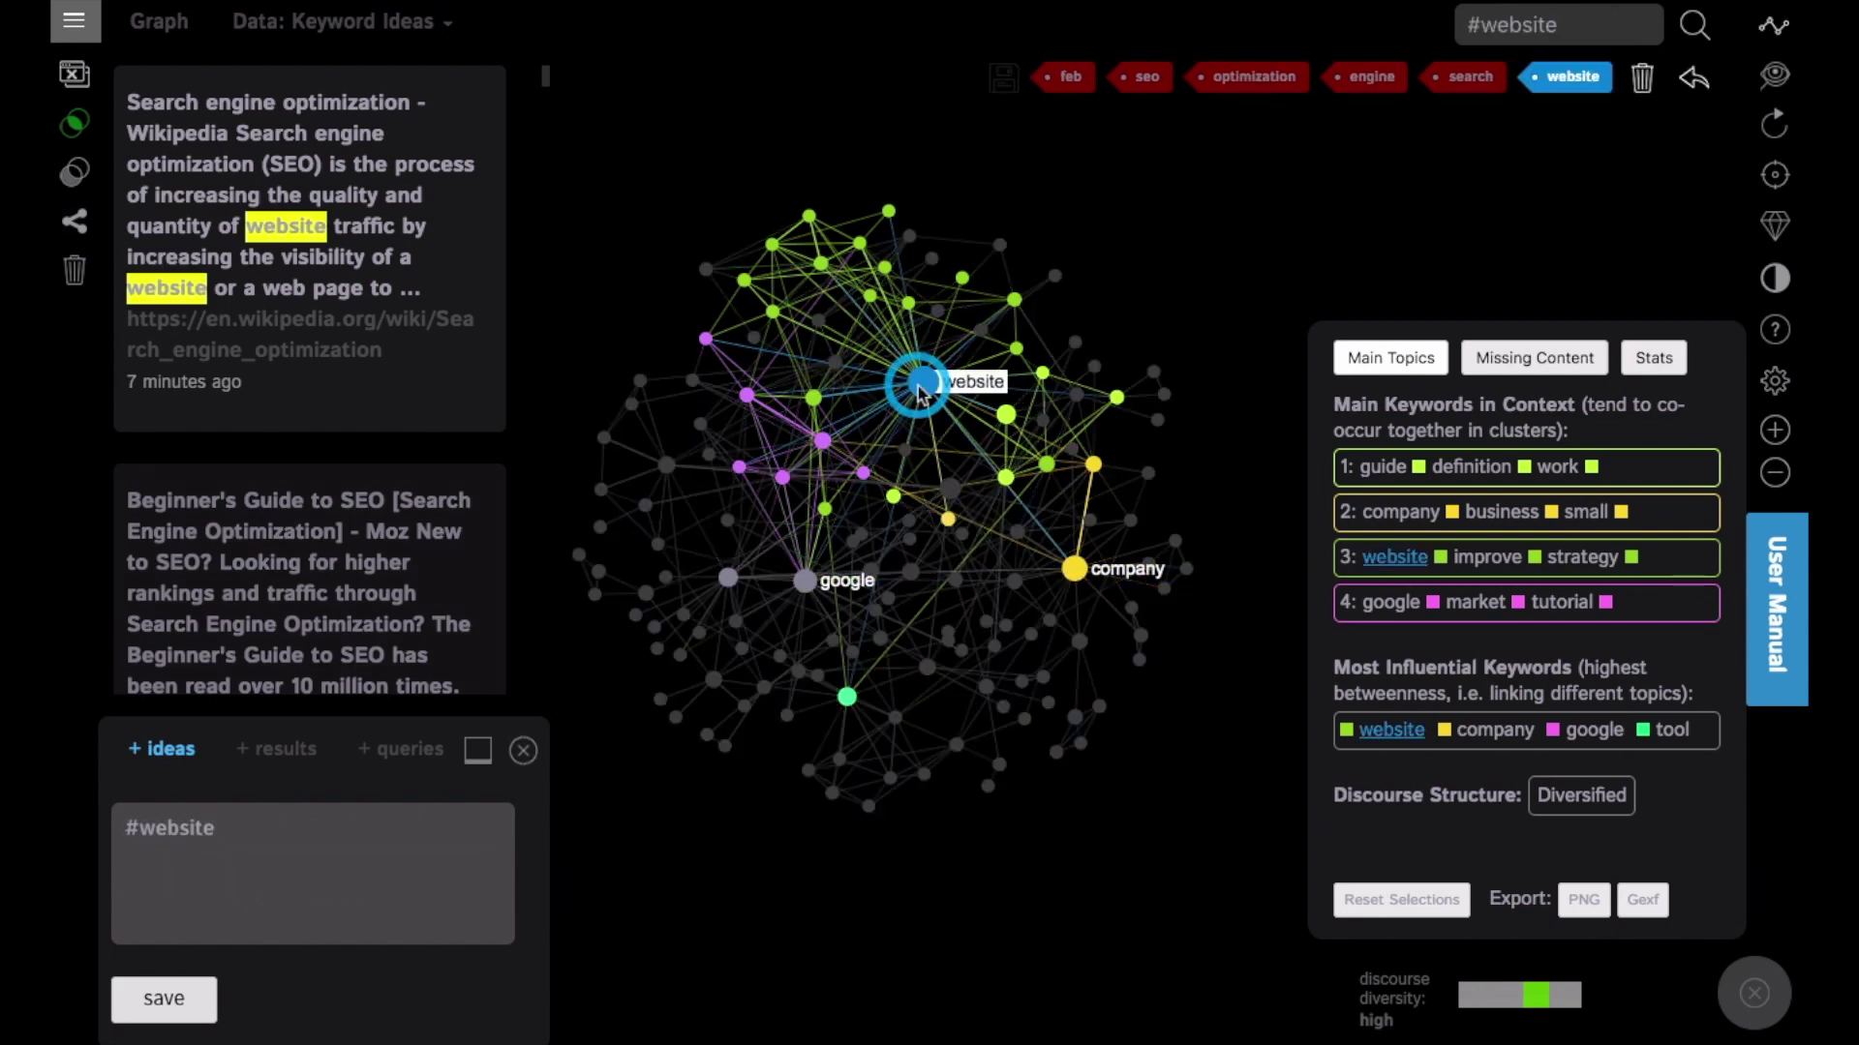
pyautogui.click(1074, 570)
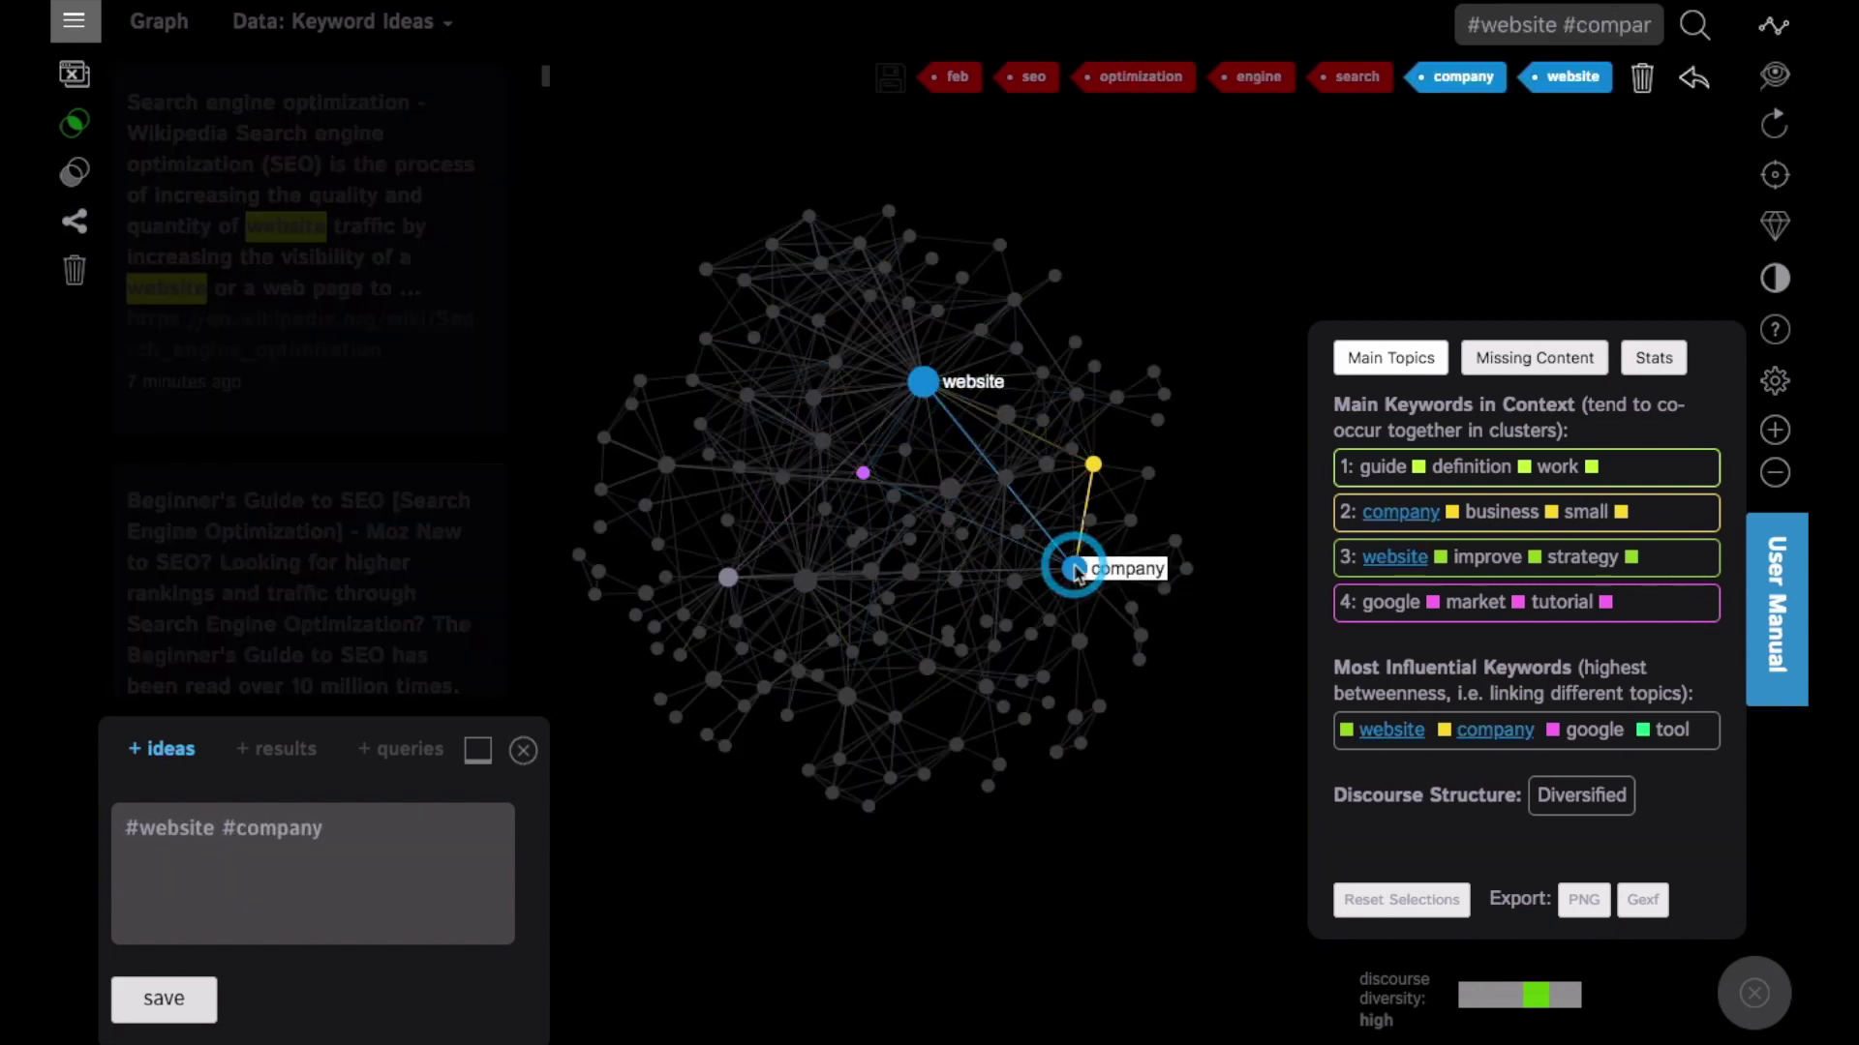
pyautogui.click(1646, 93)
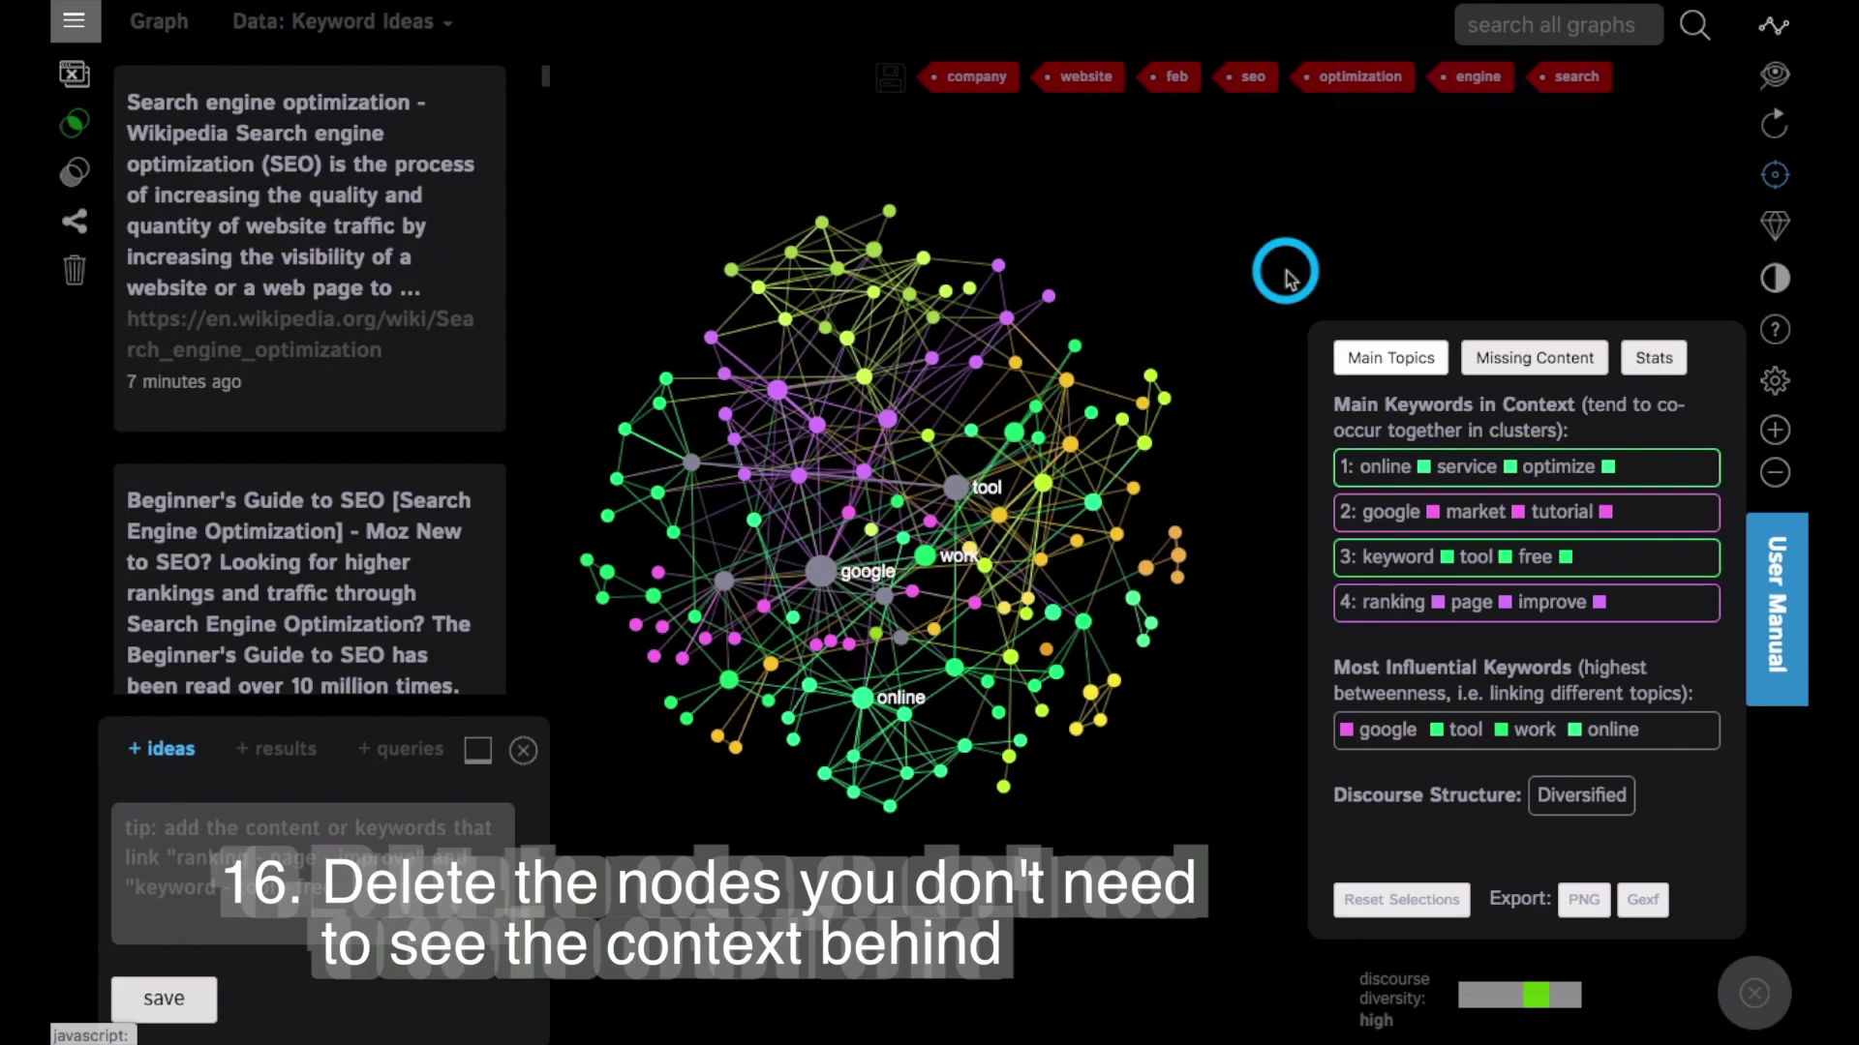
# Recentre the view and select the google and market nodes together.
pyautogui.moveTo(1288, 270); pyautogui.dragTo(1259, 215)
pyautogui.scroll(5, 1009, 578)
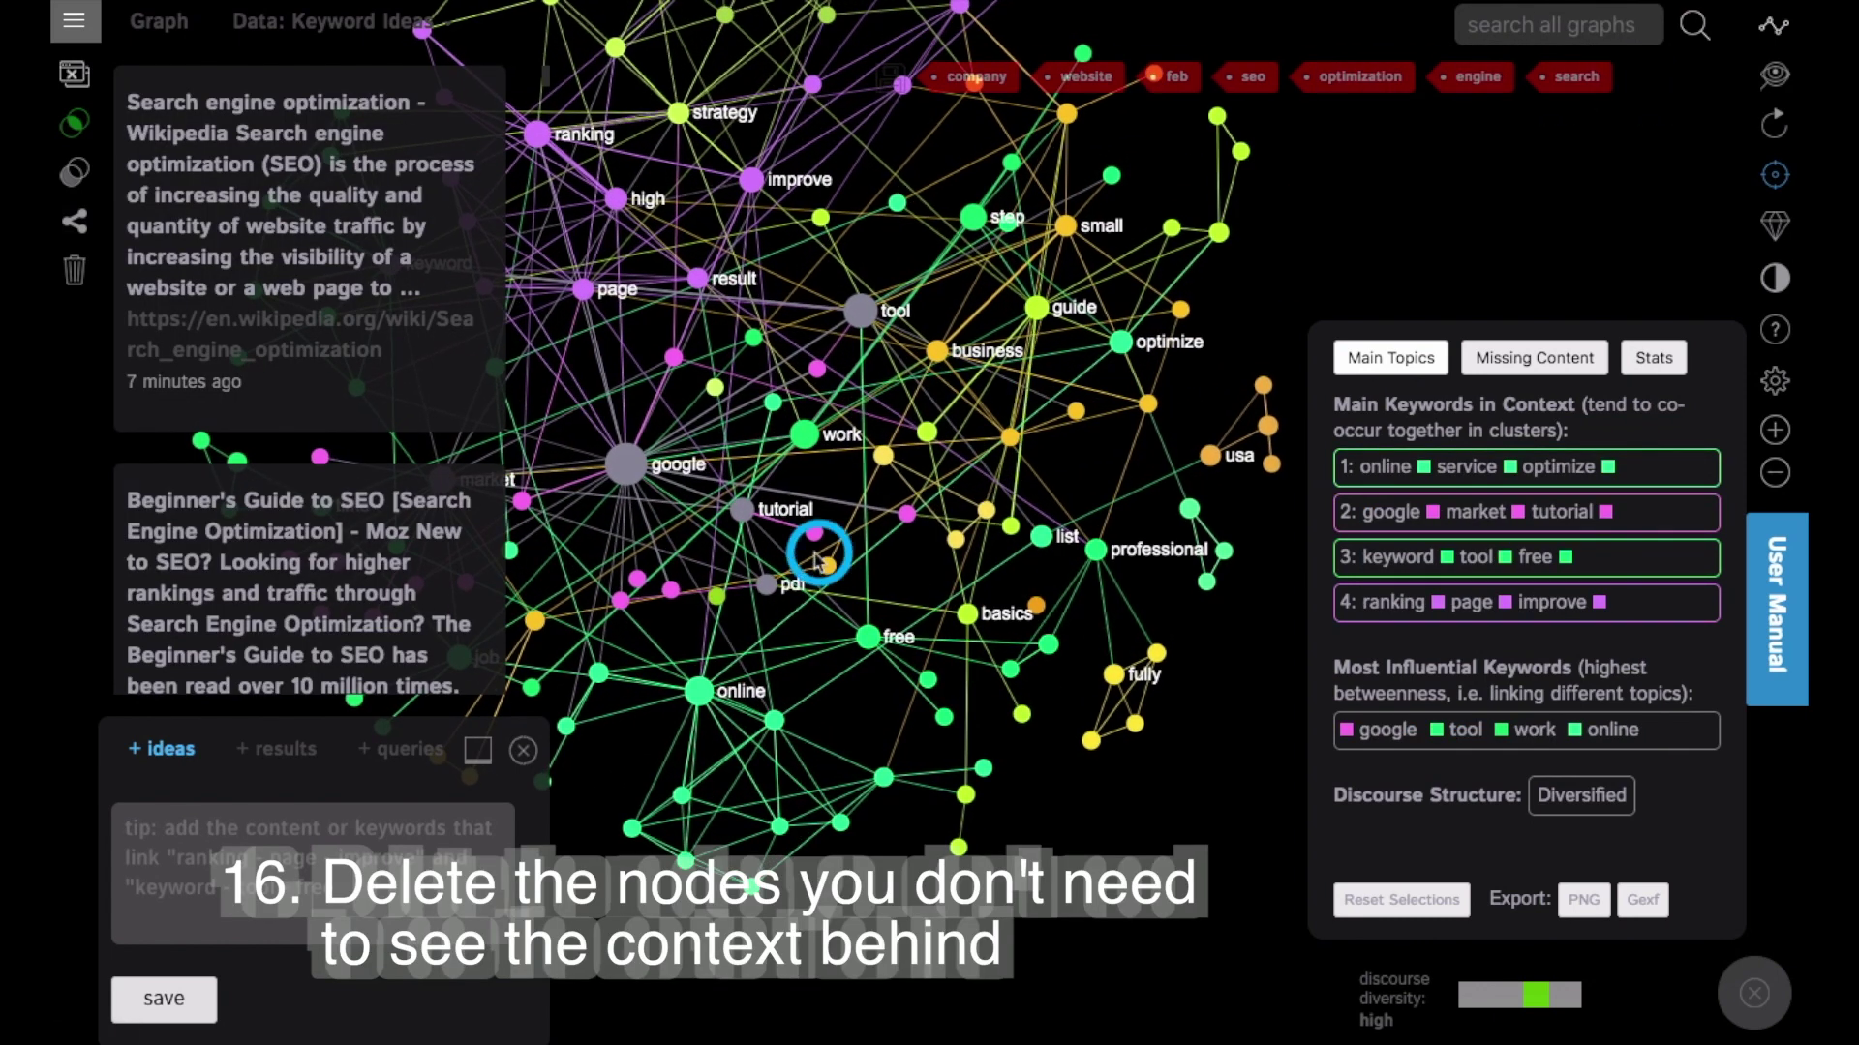
pyautogui.moveTo(817, 552); pyautogui.dragTo(944, 602)
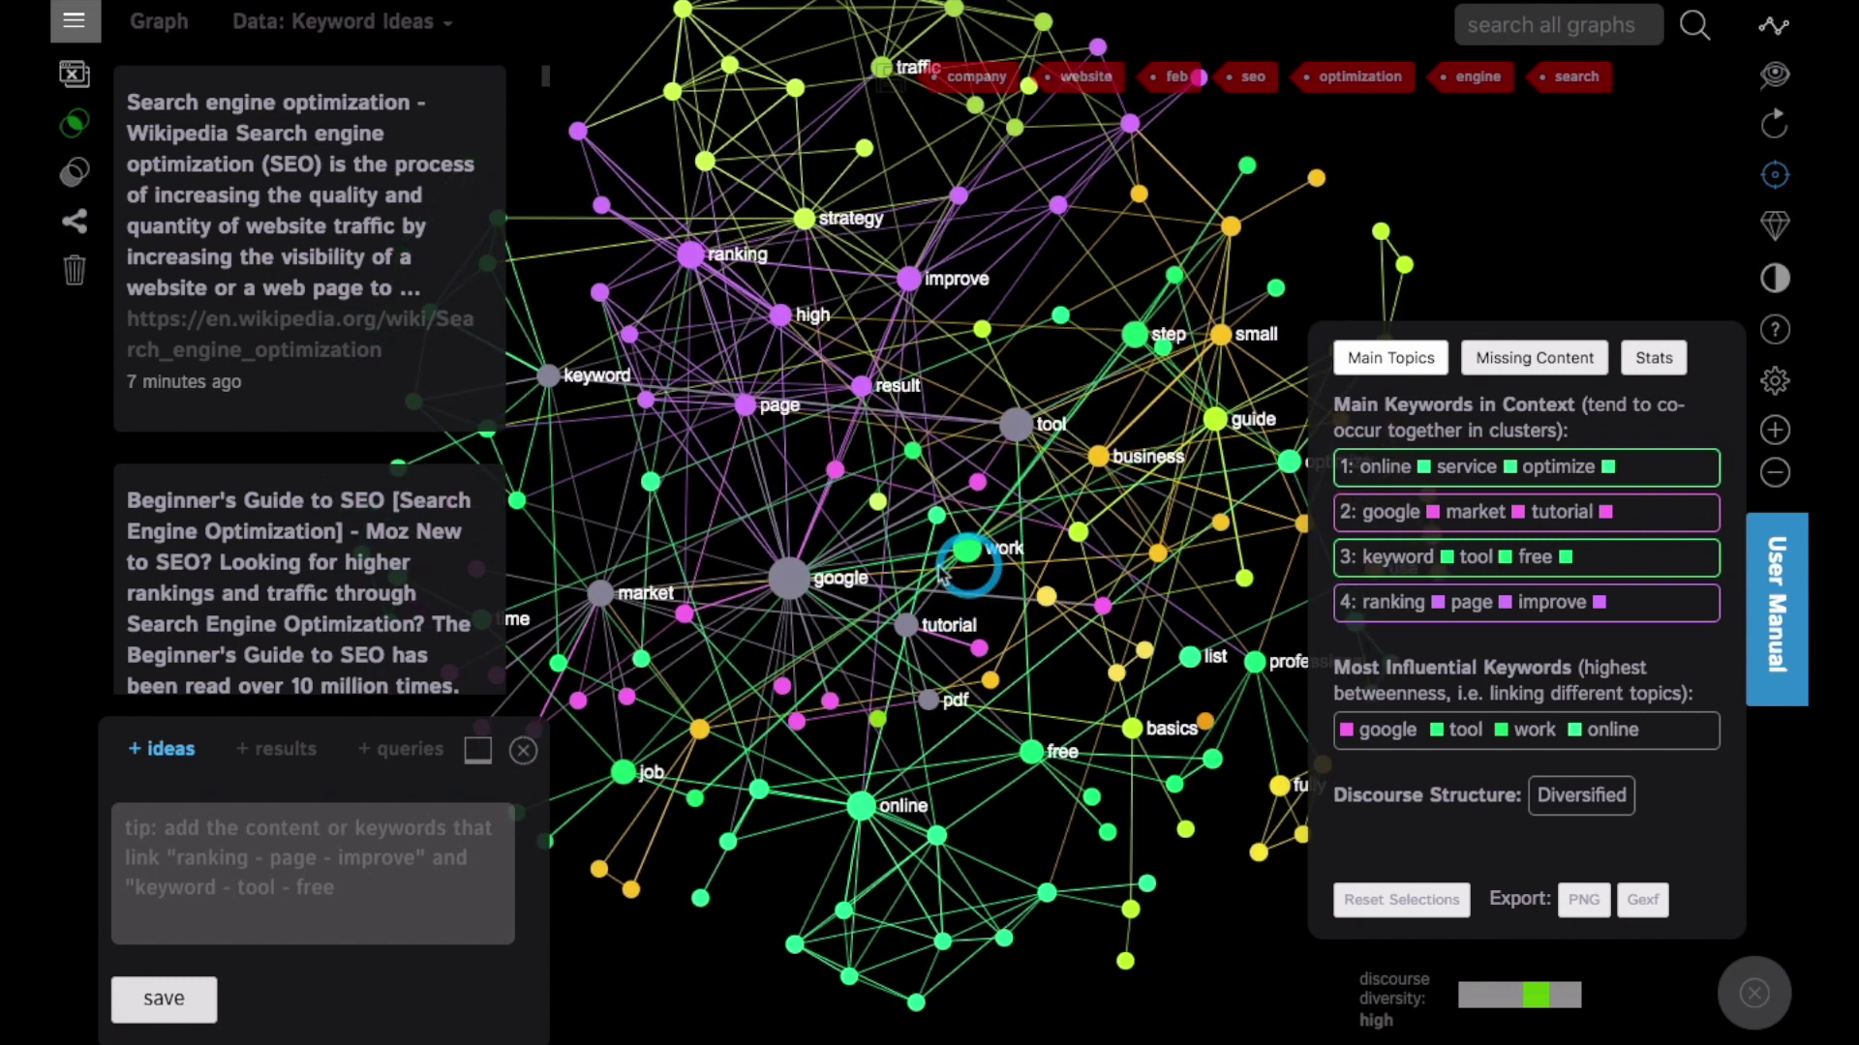
pyautogui.click(796, 578)
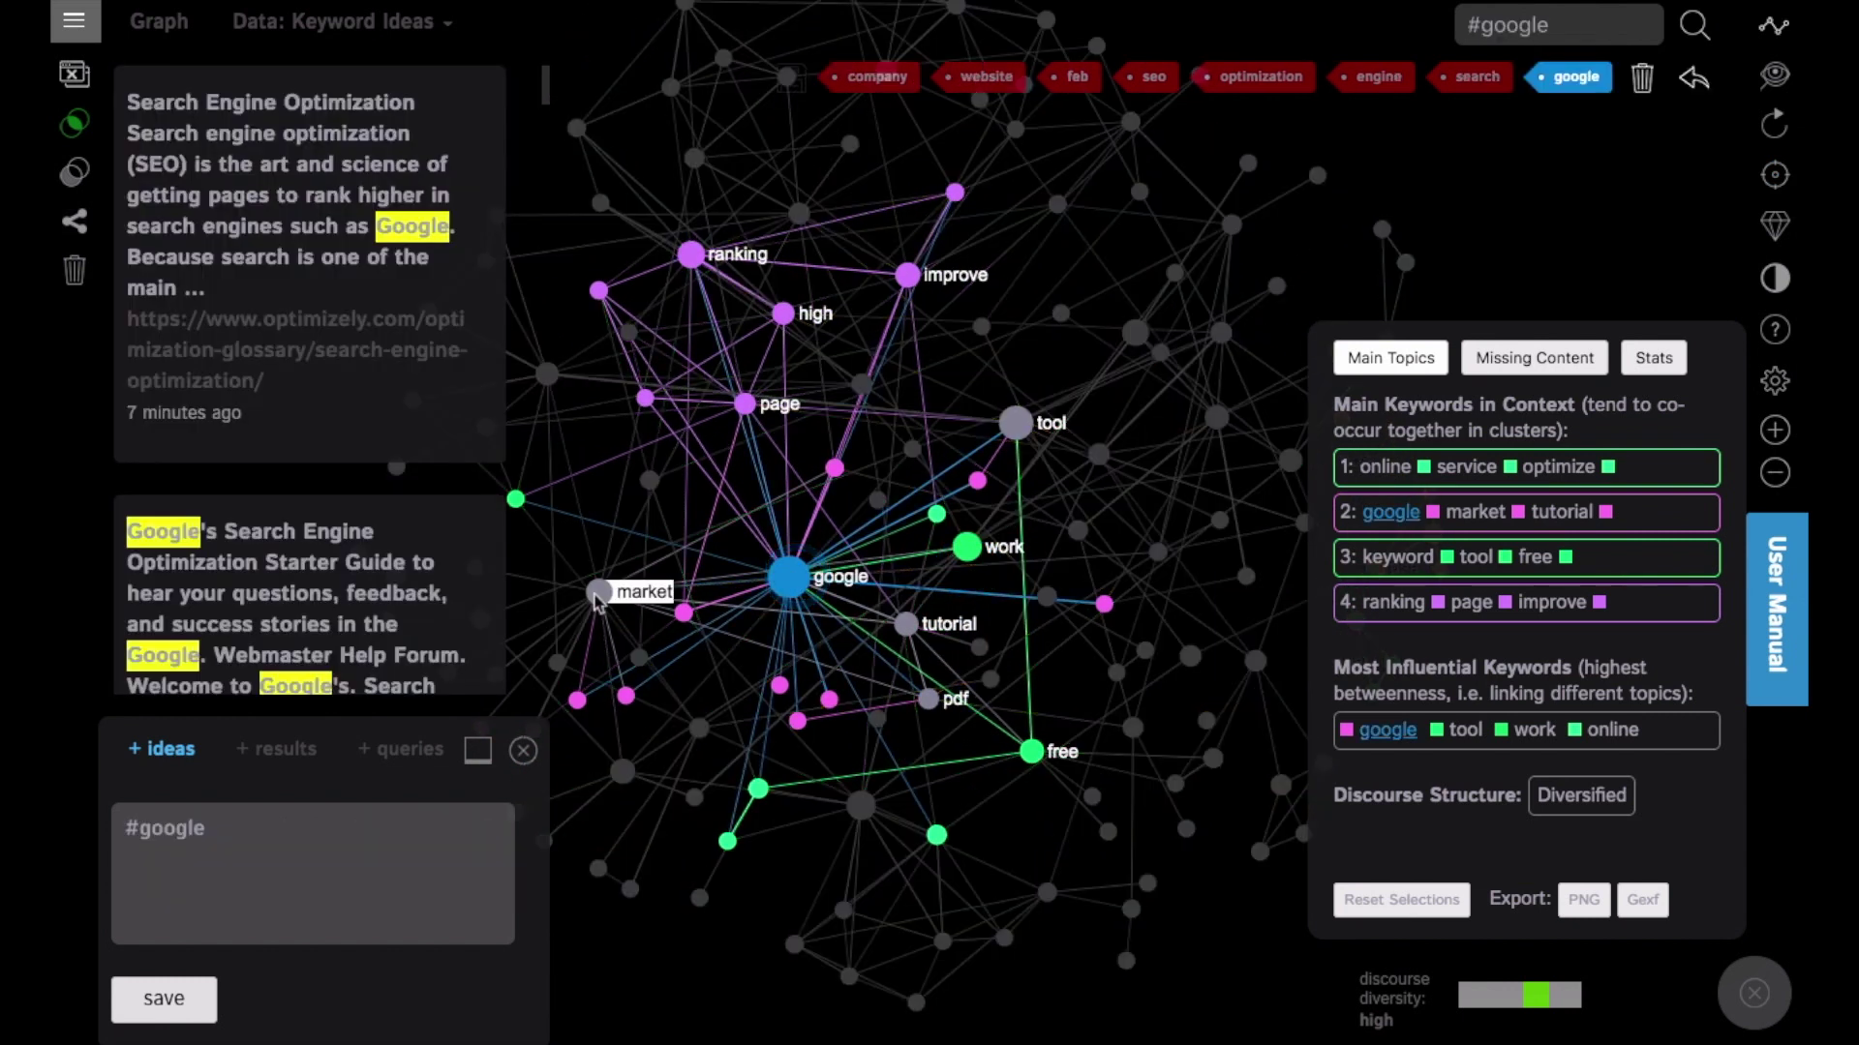
pyautogui.click(600, 591)
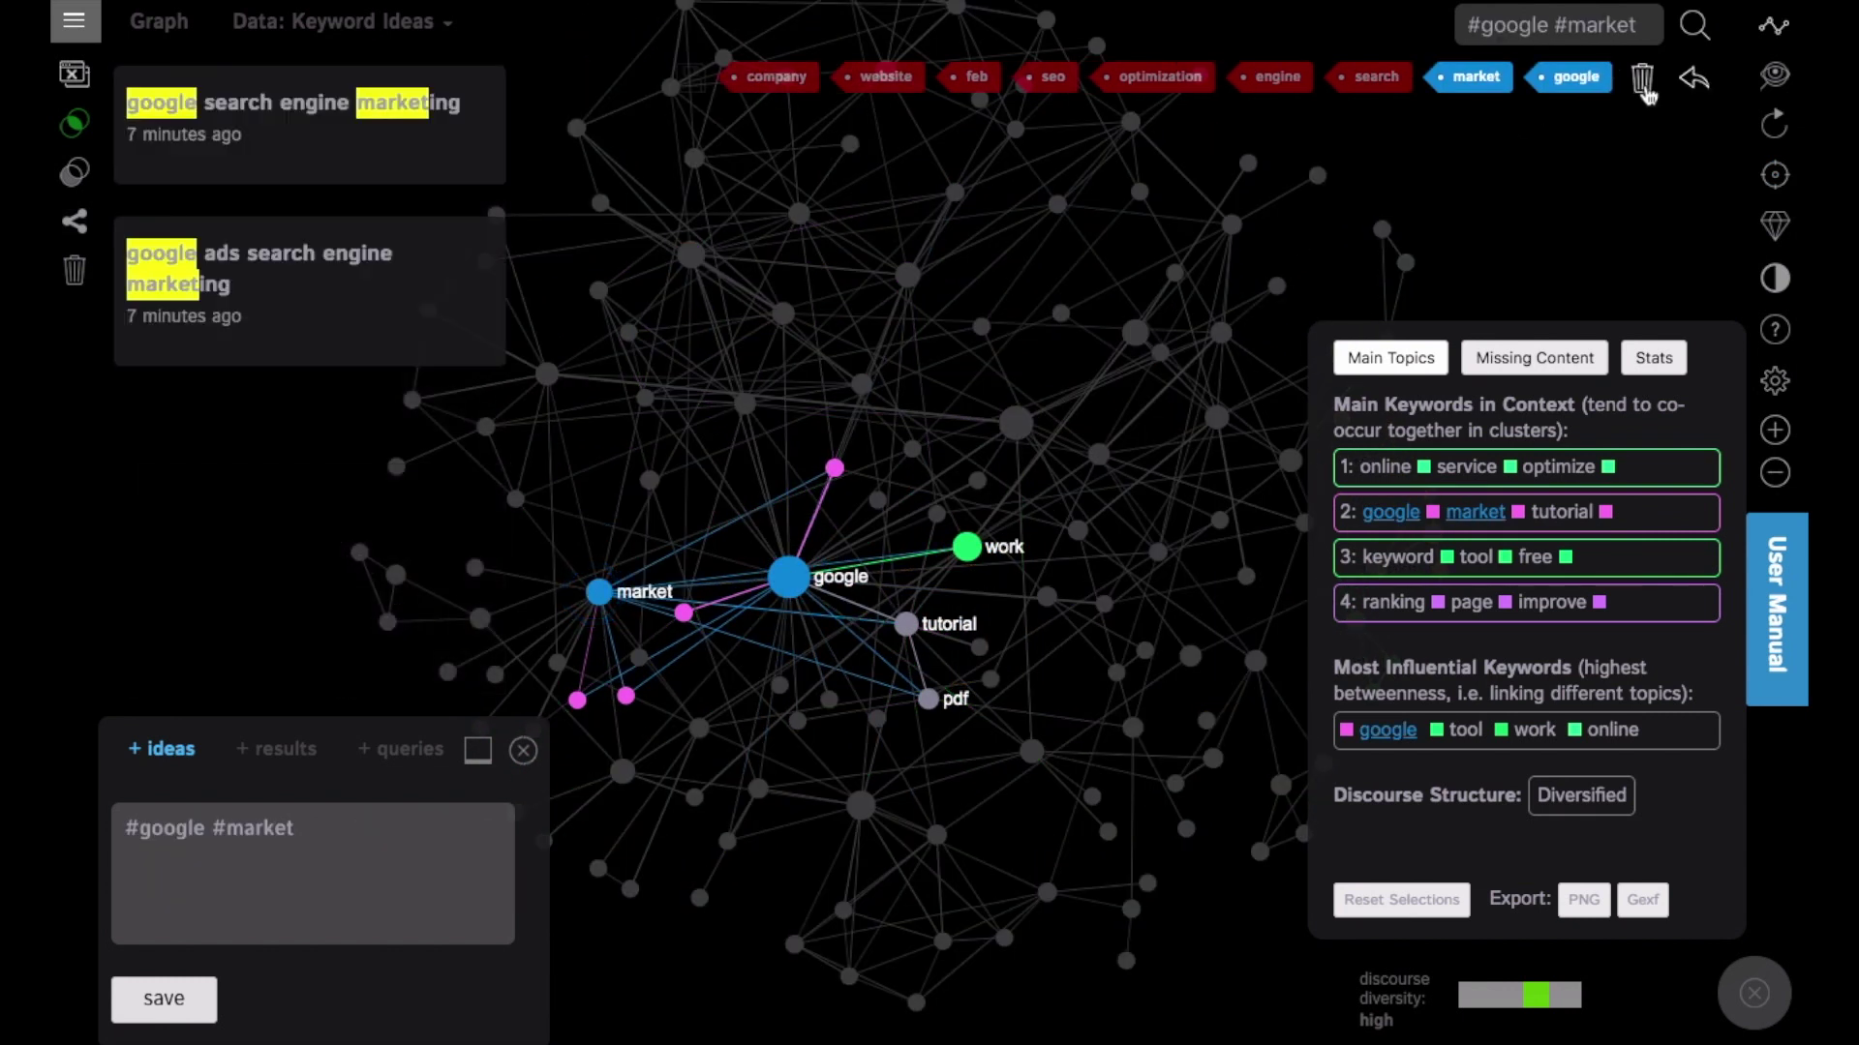
# Delete google and market, then save the idea '#tool #free #seo #keyword' and clear the filter.
pyautogui.click(1644, 83)
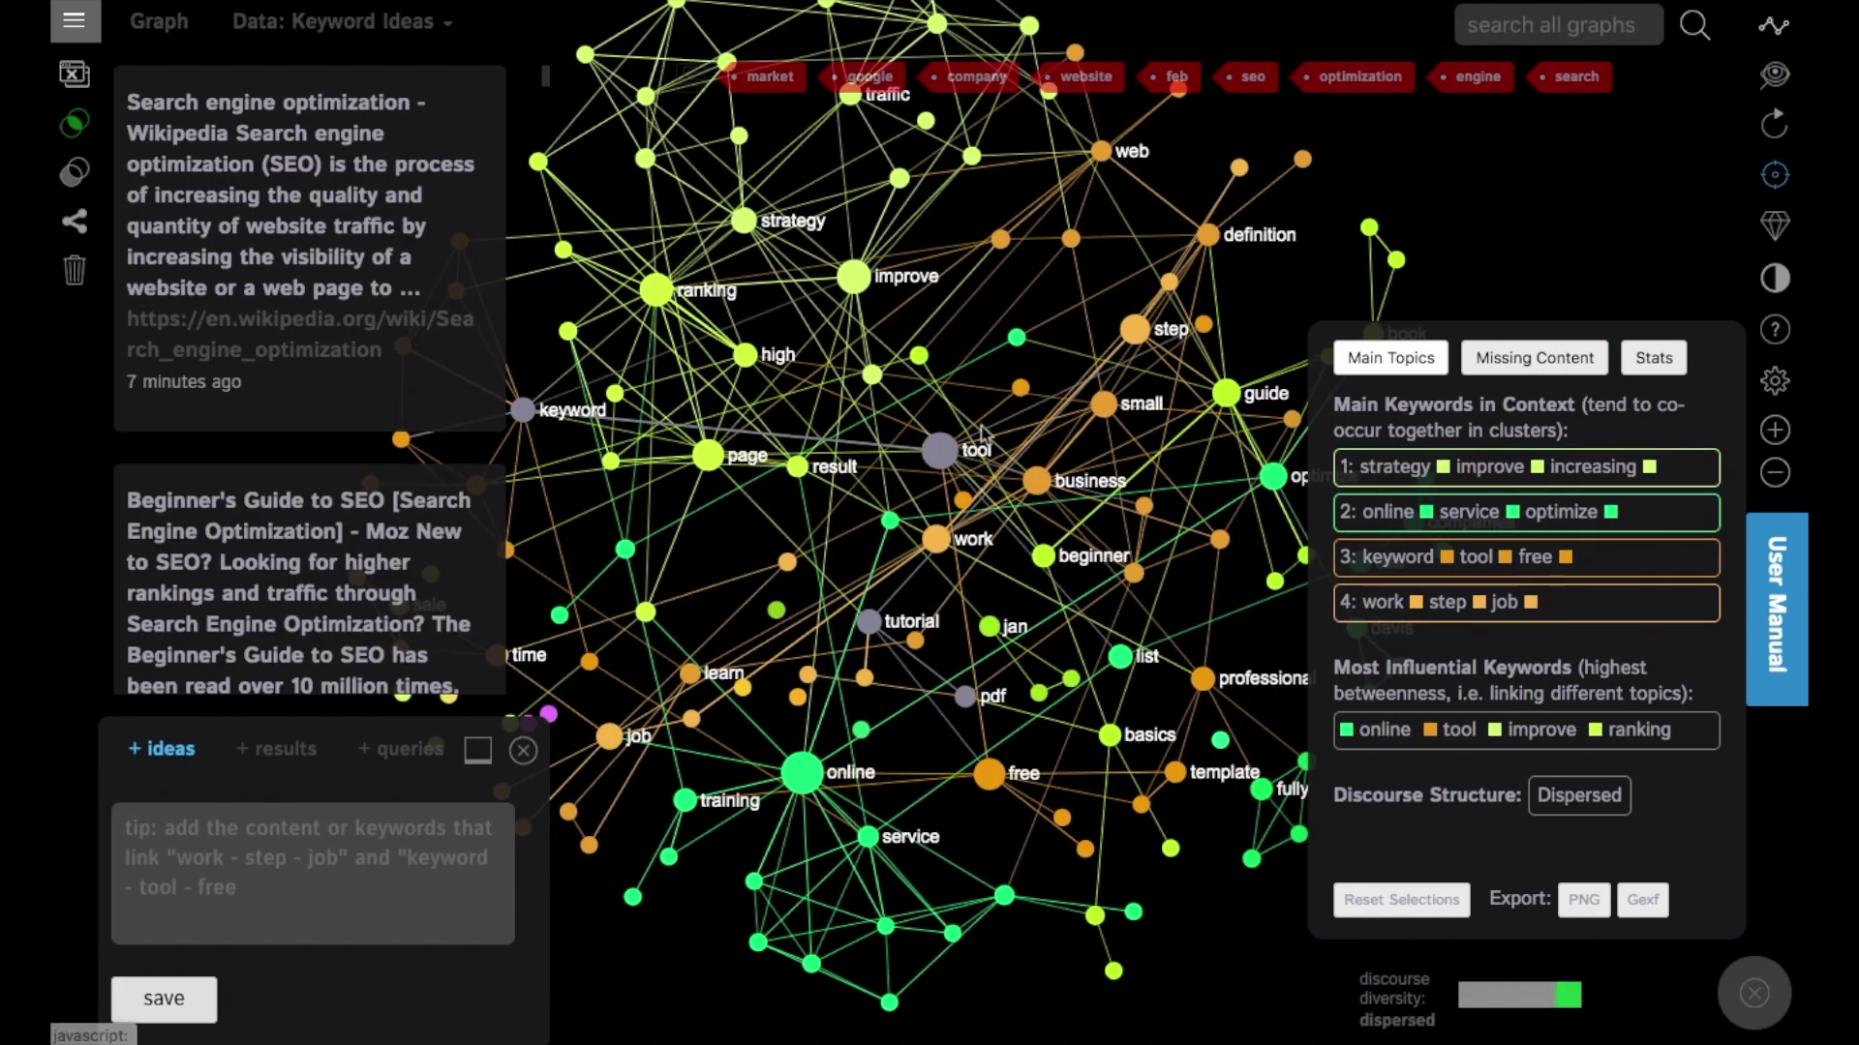
pyautogui.click(937, 451)
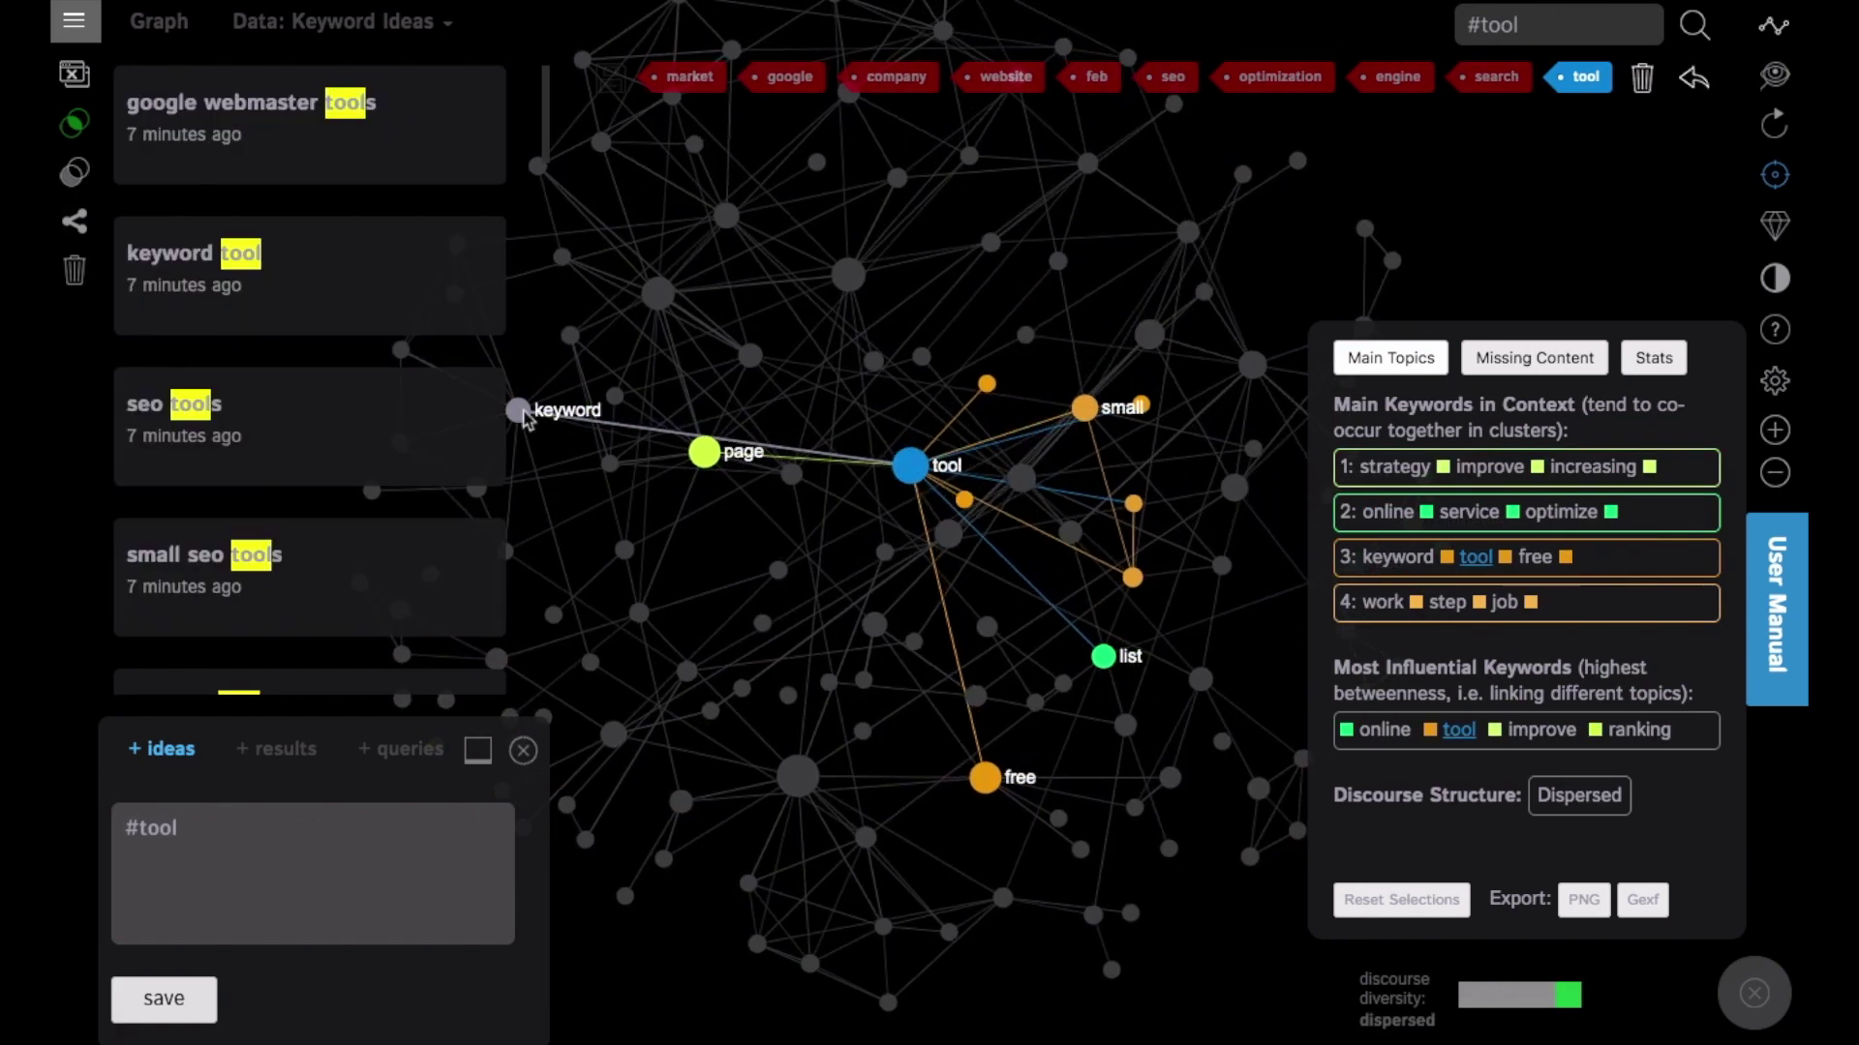
pyautogui.moveTo(693, 539); pyautogui.dragTo(872, 527)
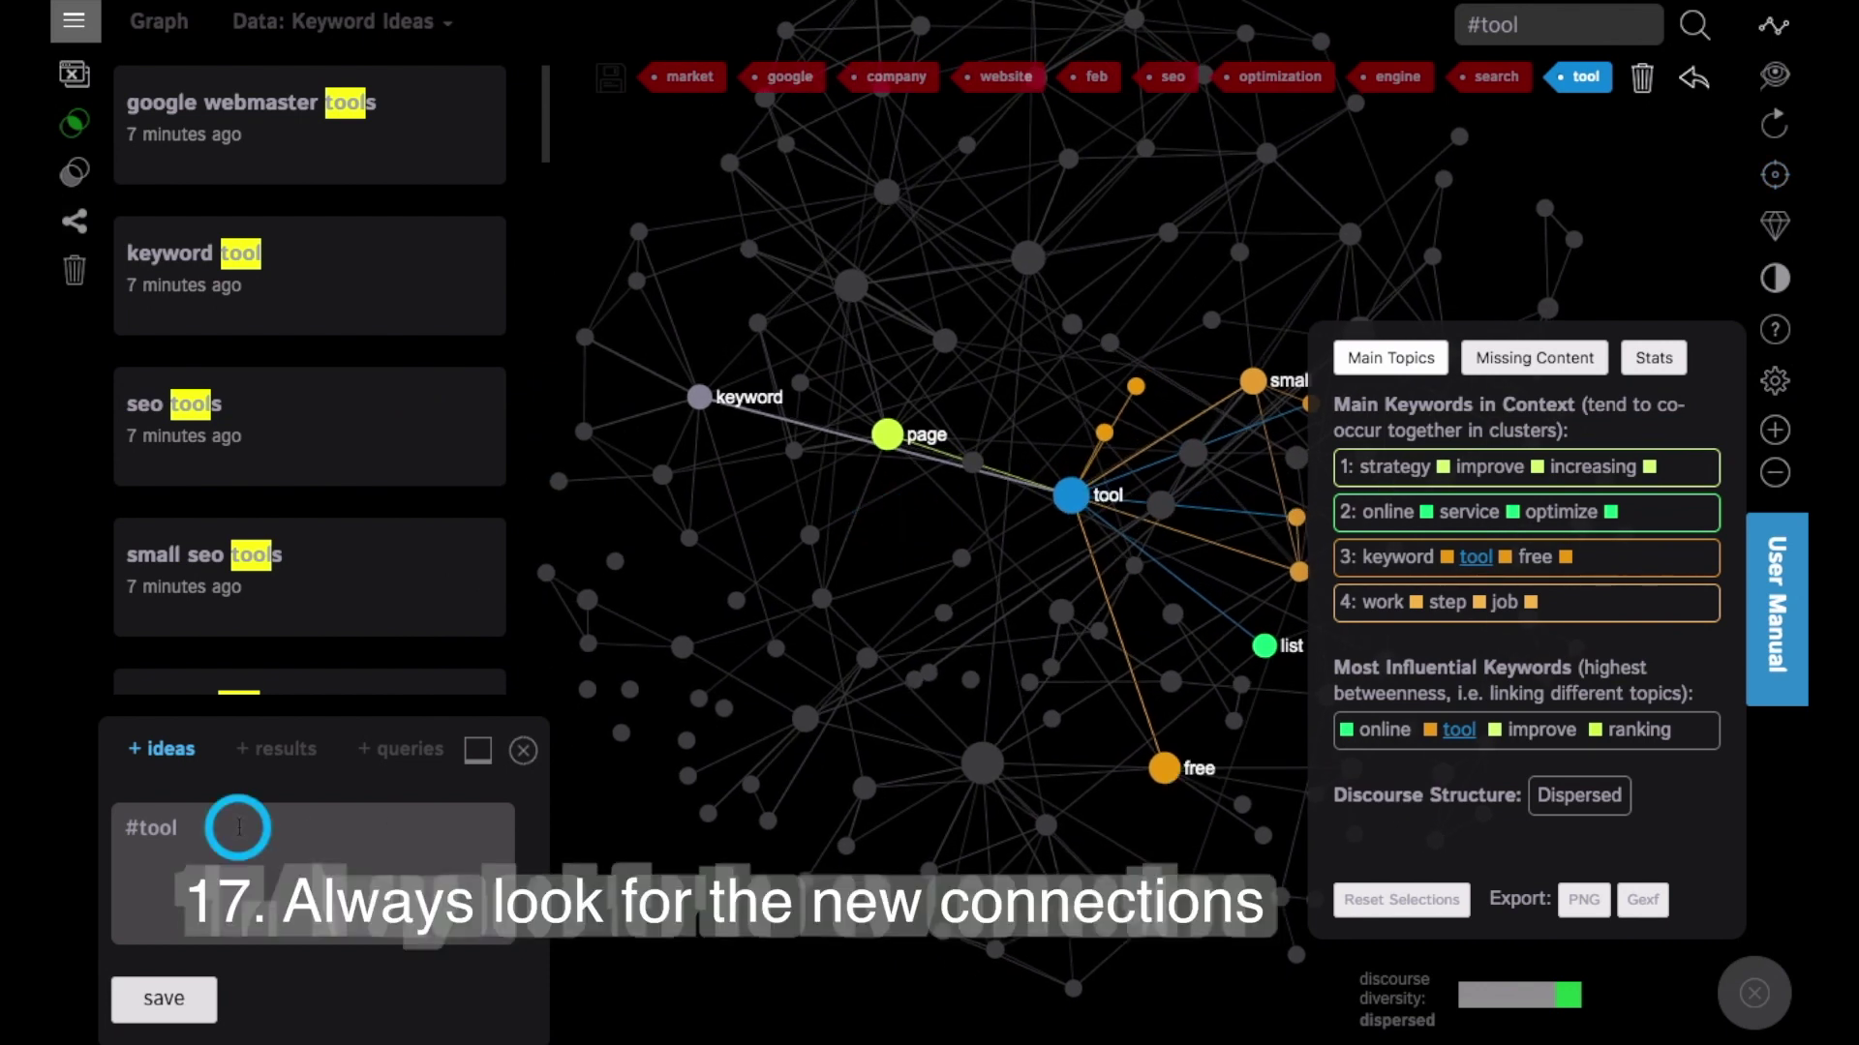
pyautogui.click(238, 827)
pyautogui.write('#fre')
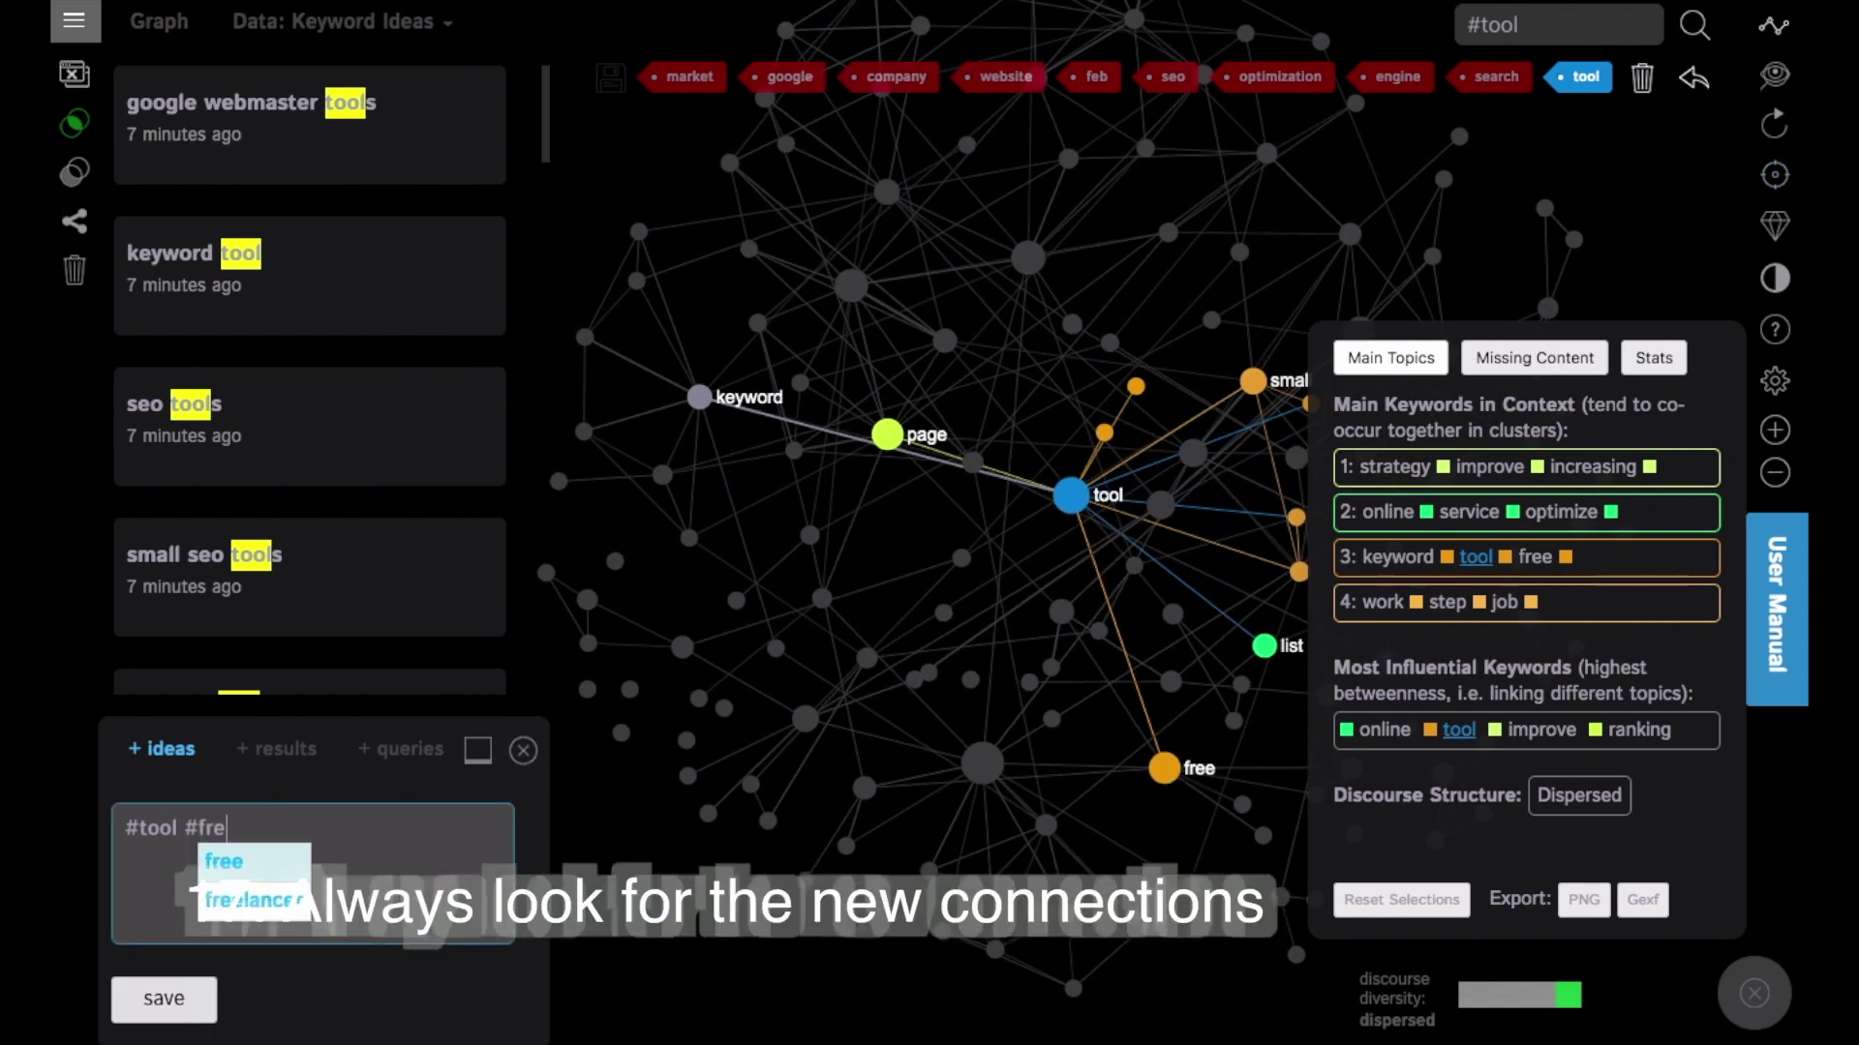
pyautogui.write('e #seo ')
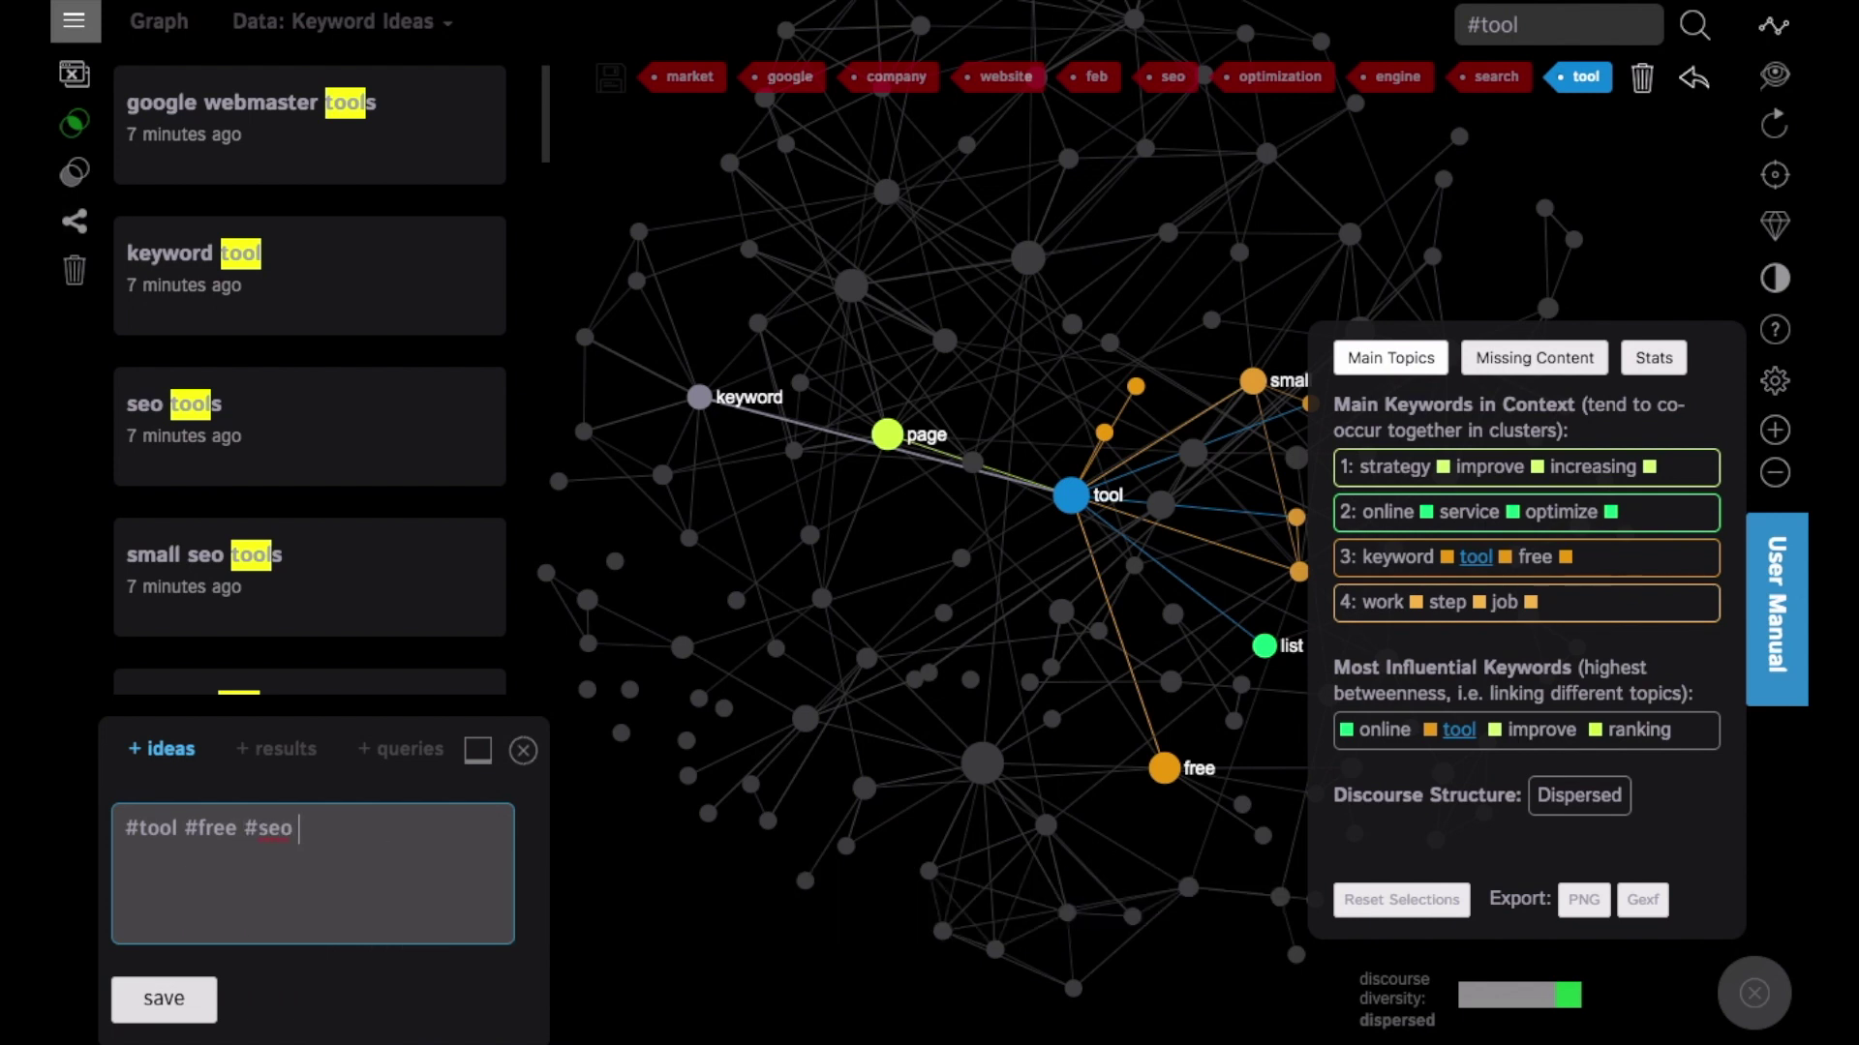
pyautogui.write('#keyword')
pyautogui.press('Return')
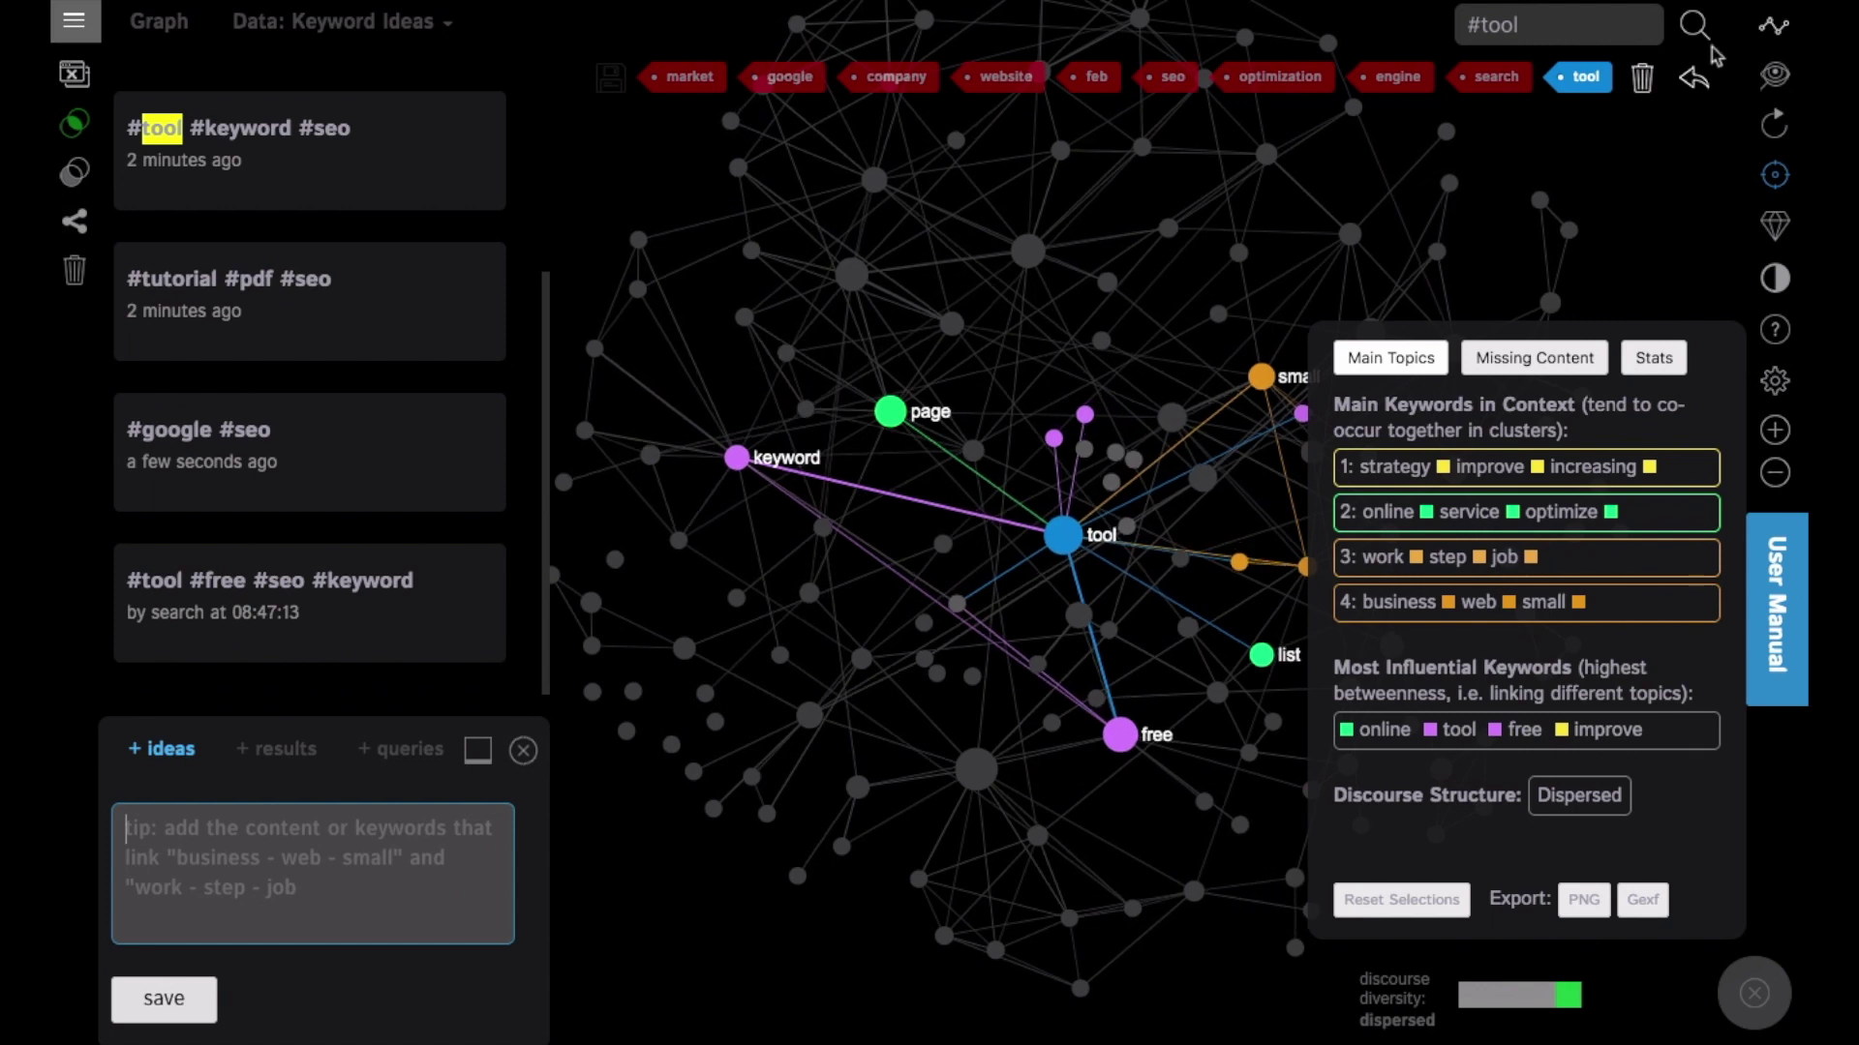
pyautogui.click(1694, 82)
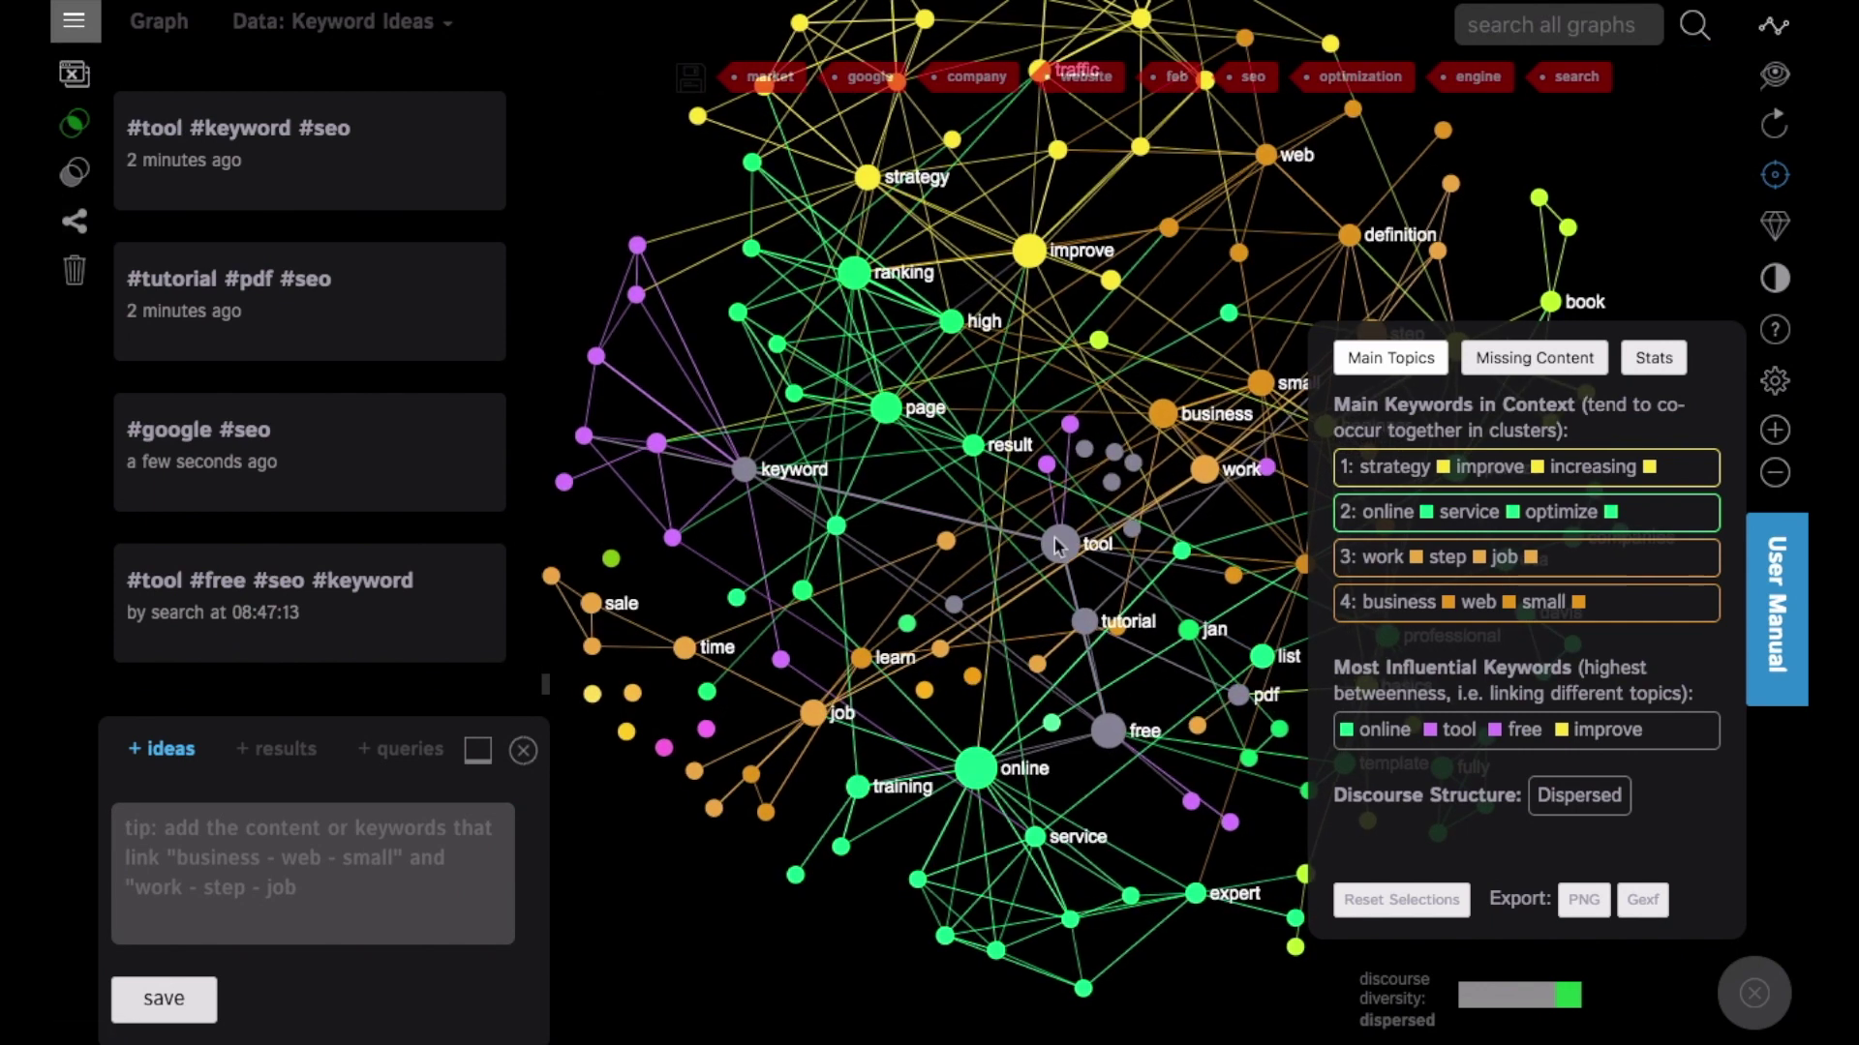
# Select the online node, save '#online #training #seo #tutorial' as an idea, and clear the filter.
pyautogui.moveTo(1162, 664); pyautogui.dragTo(946, 657)
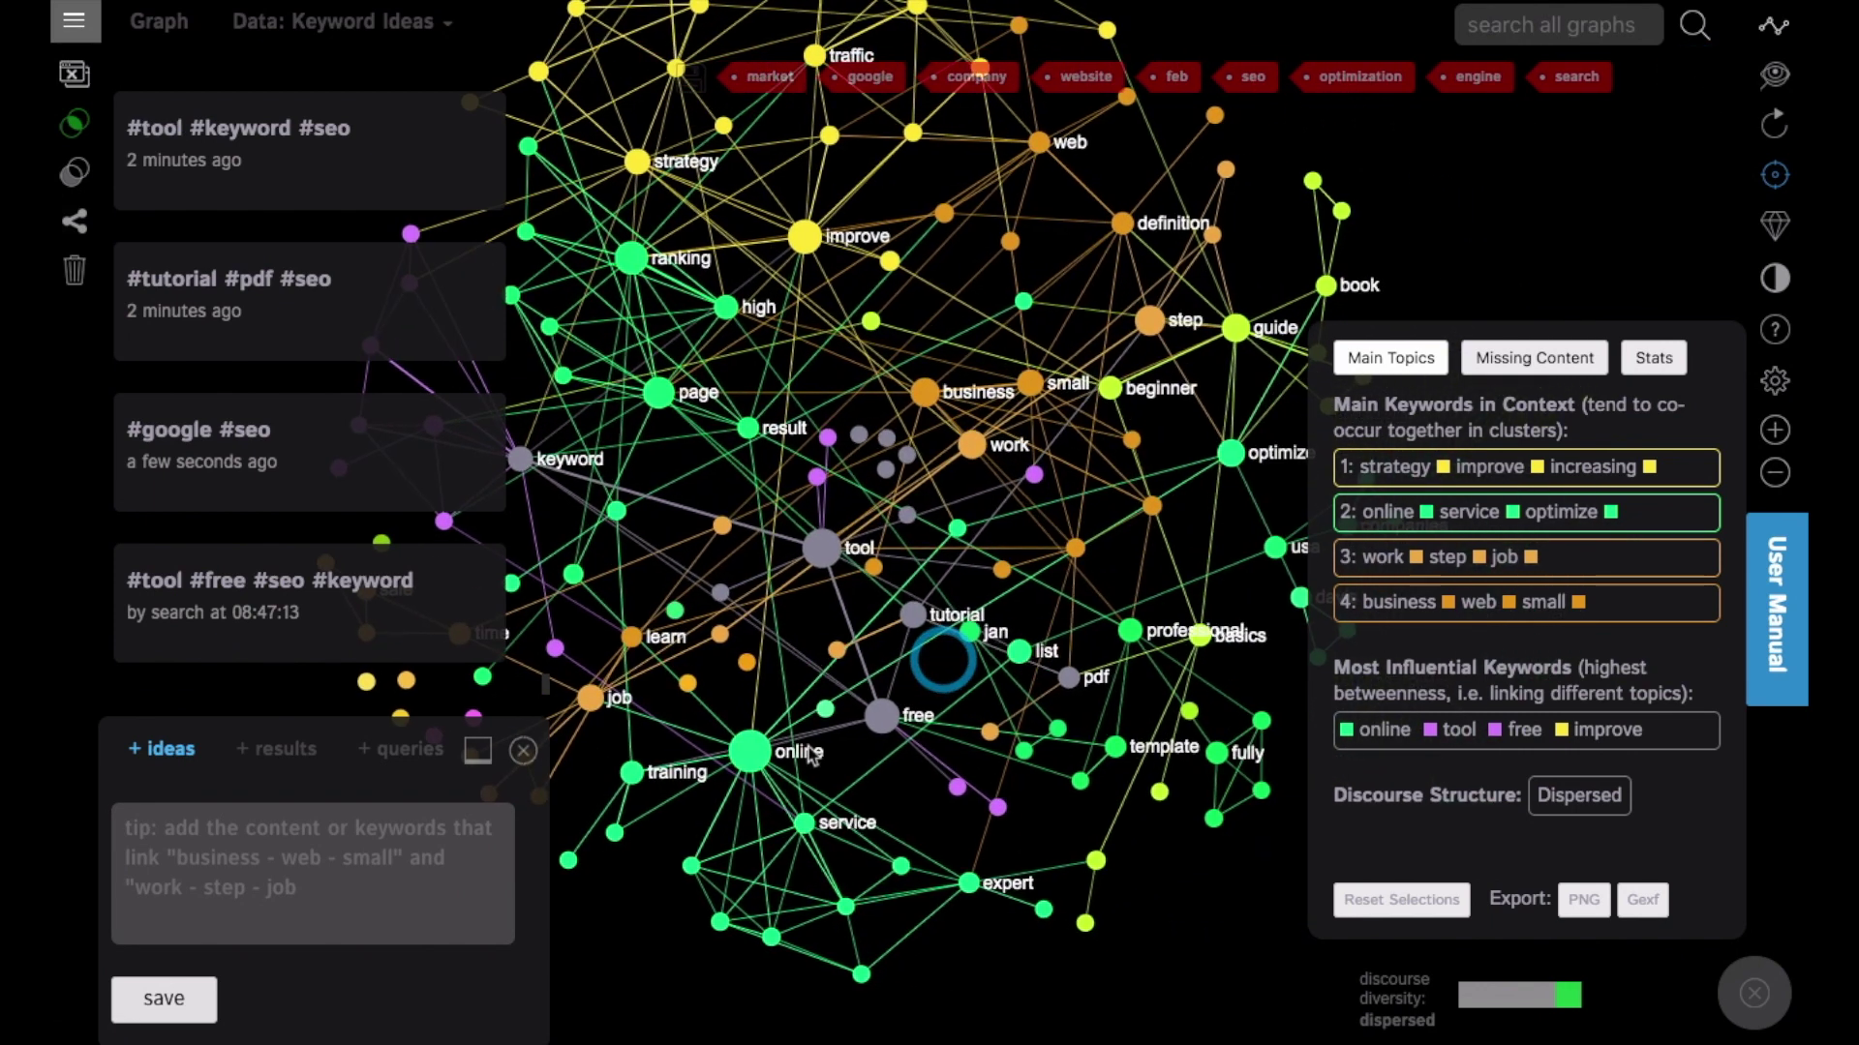
pyautogui.click(885, 799)
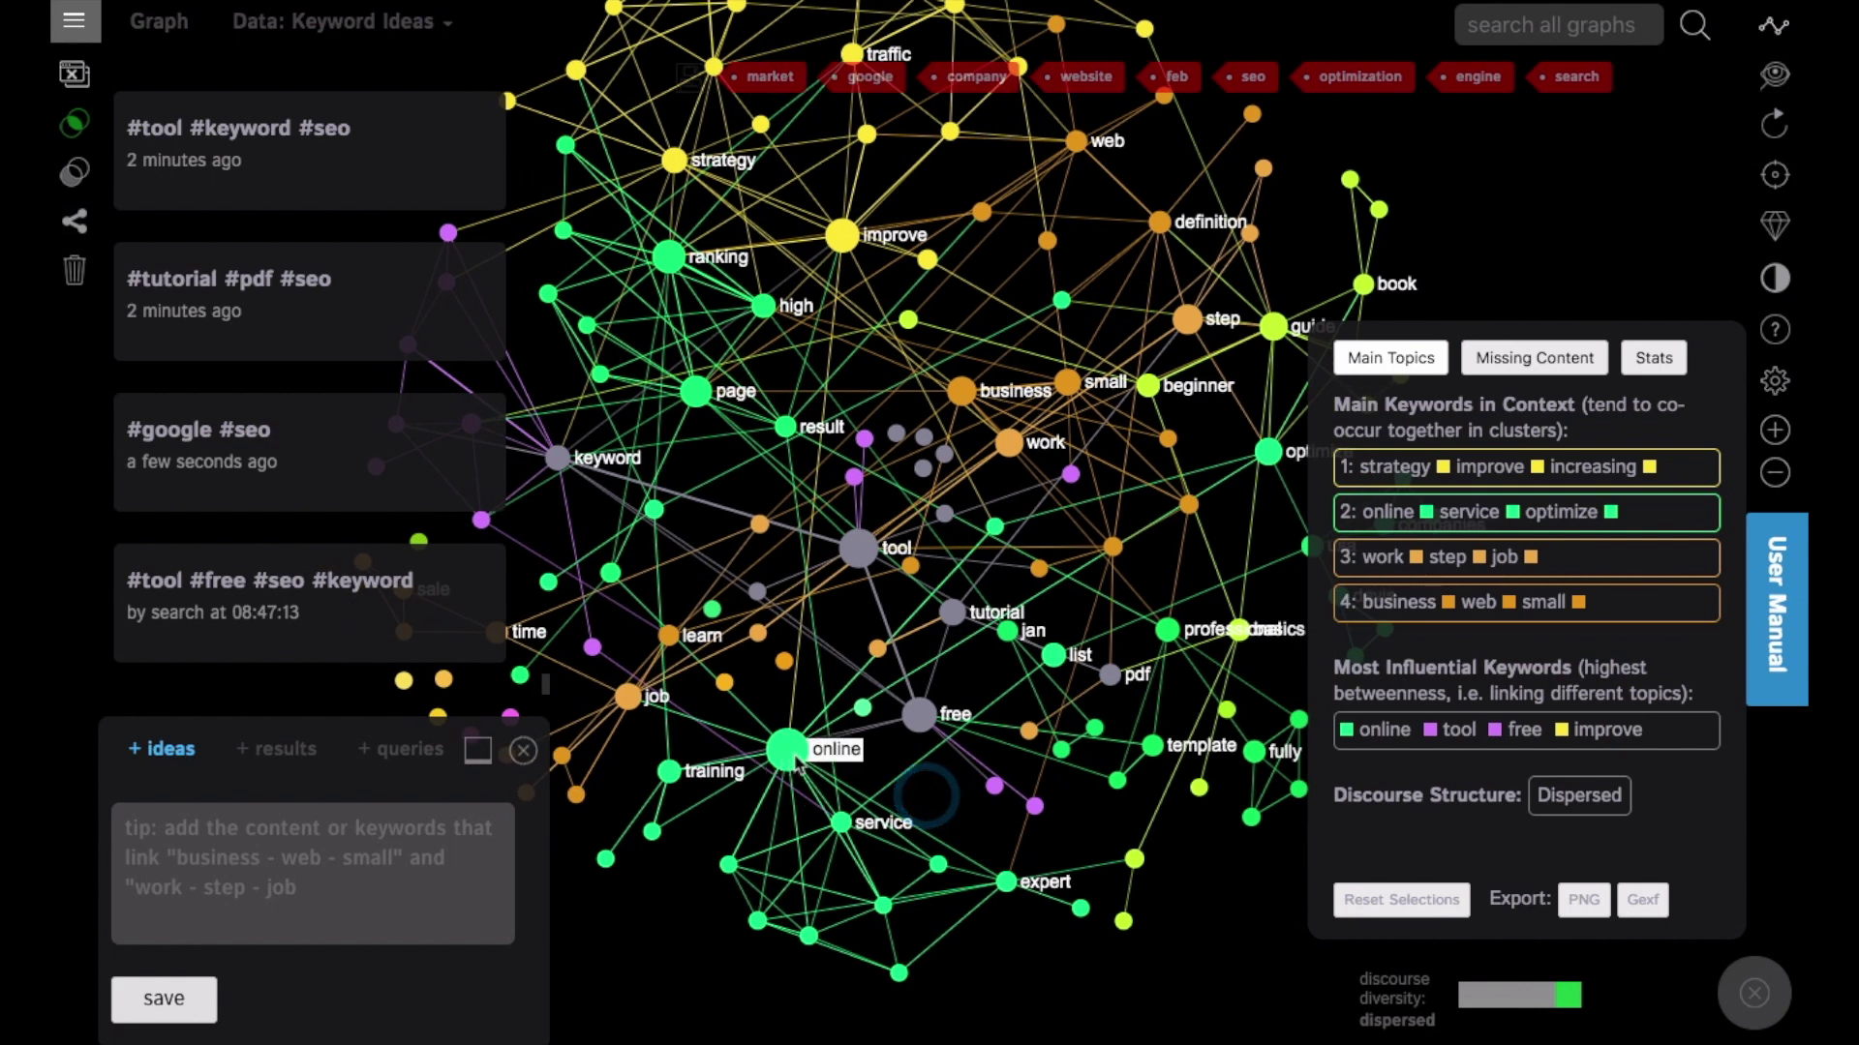
pyautogui.click(788, 749)
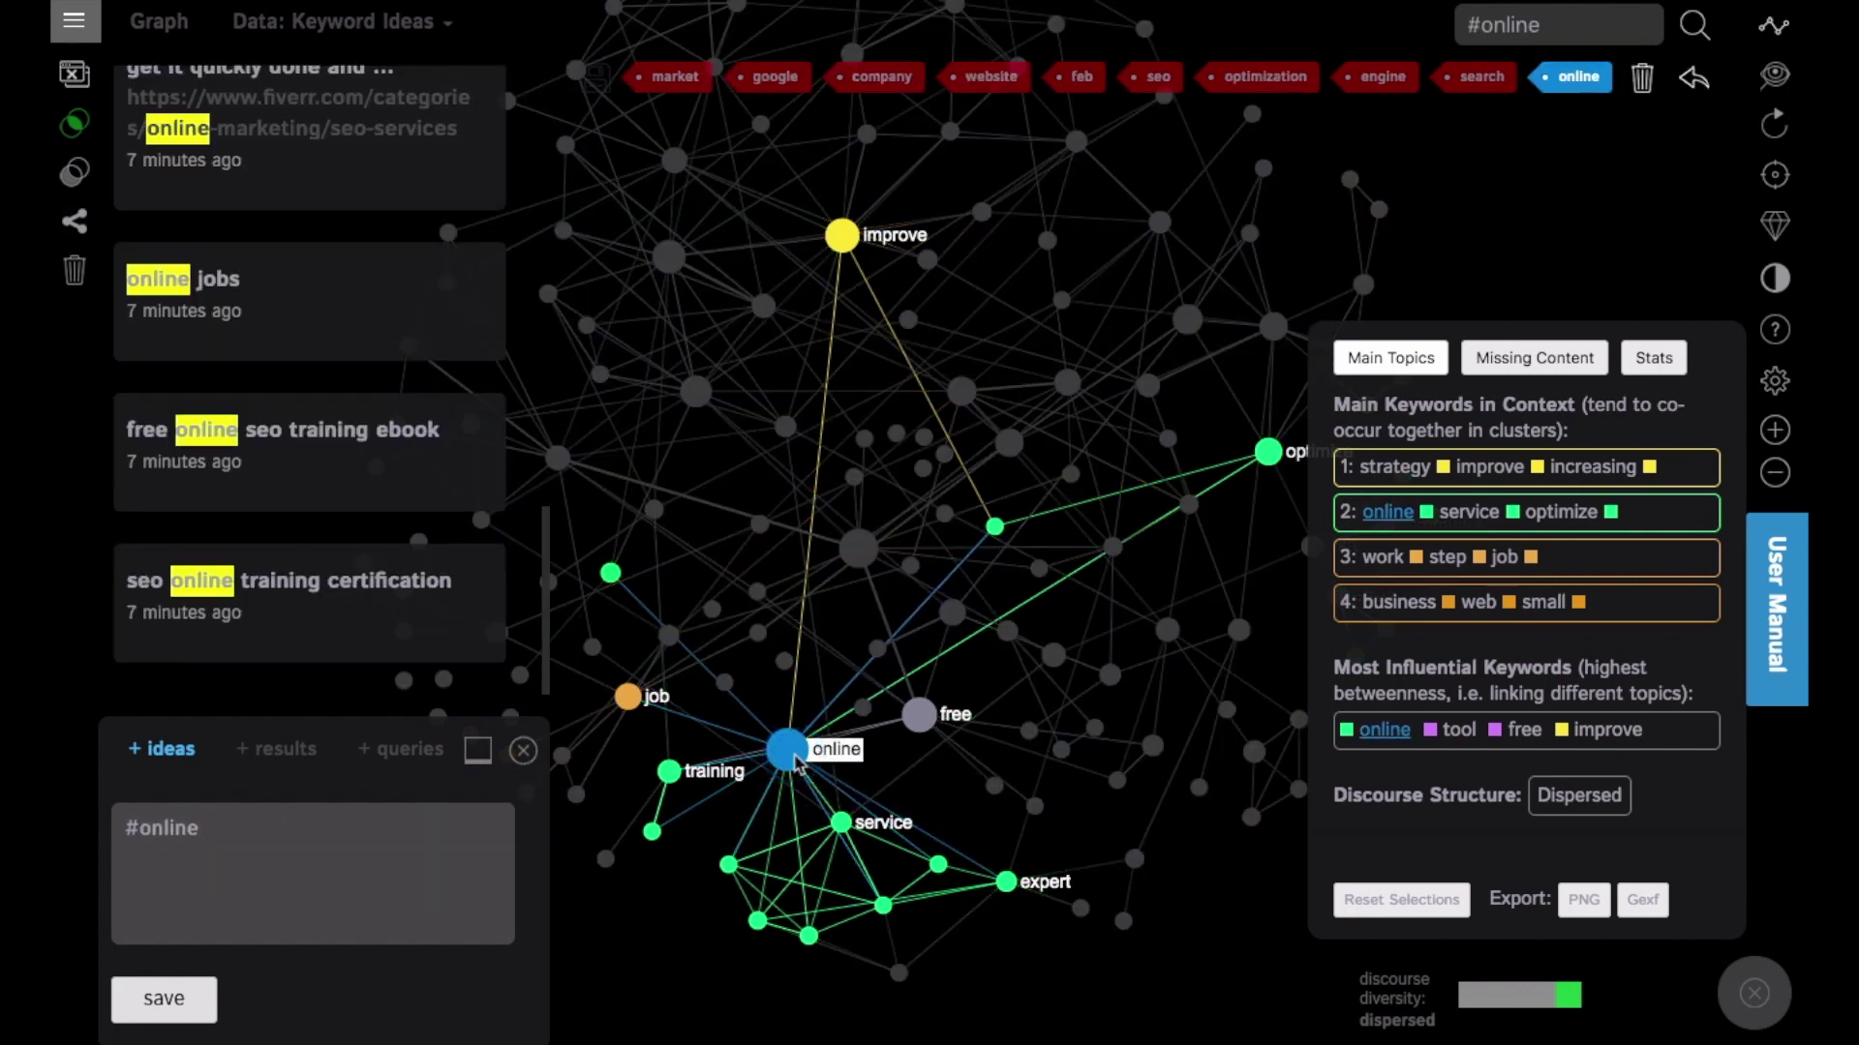
pyautogui.click(237, 822)
pyautogui.write('#training ')
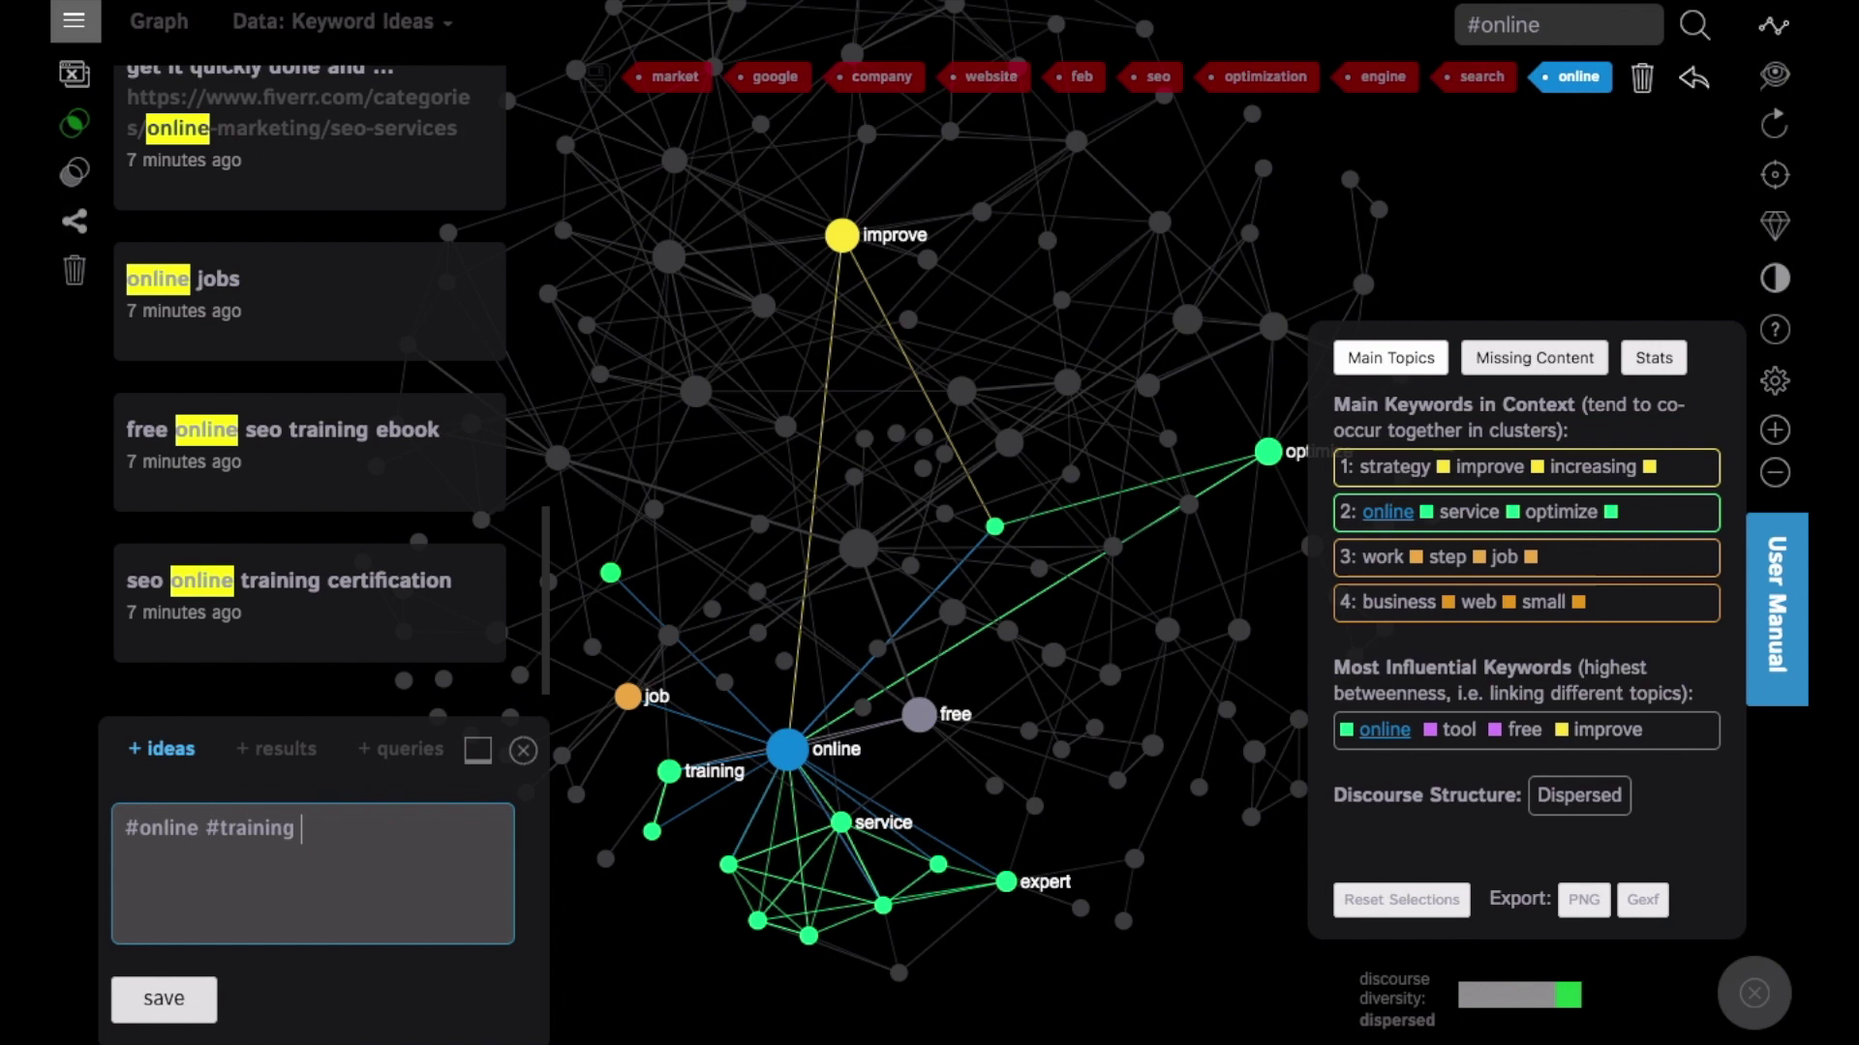
pyautogui.write('#seo #tu')
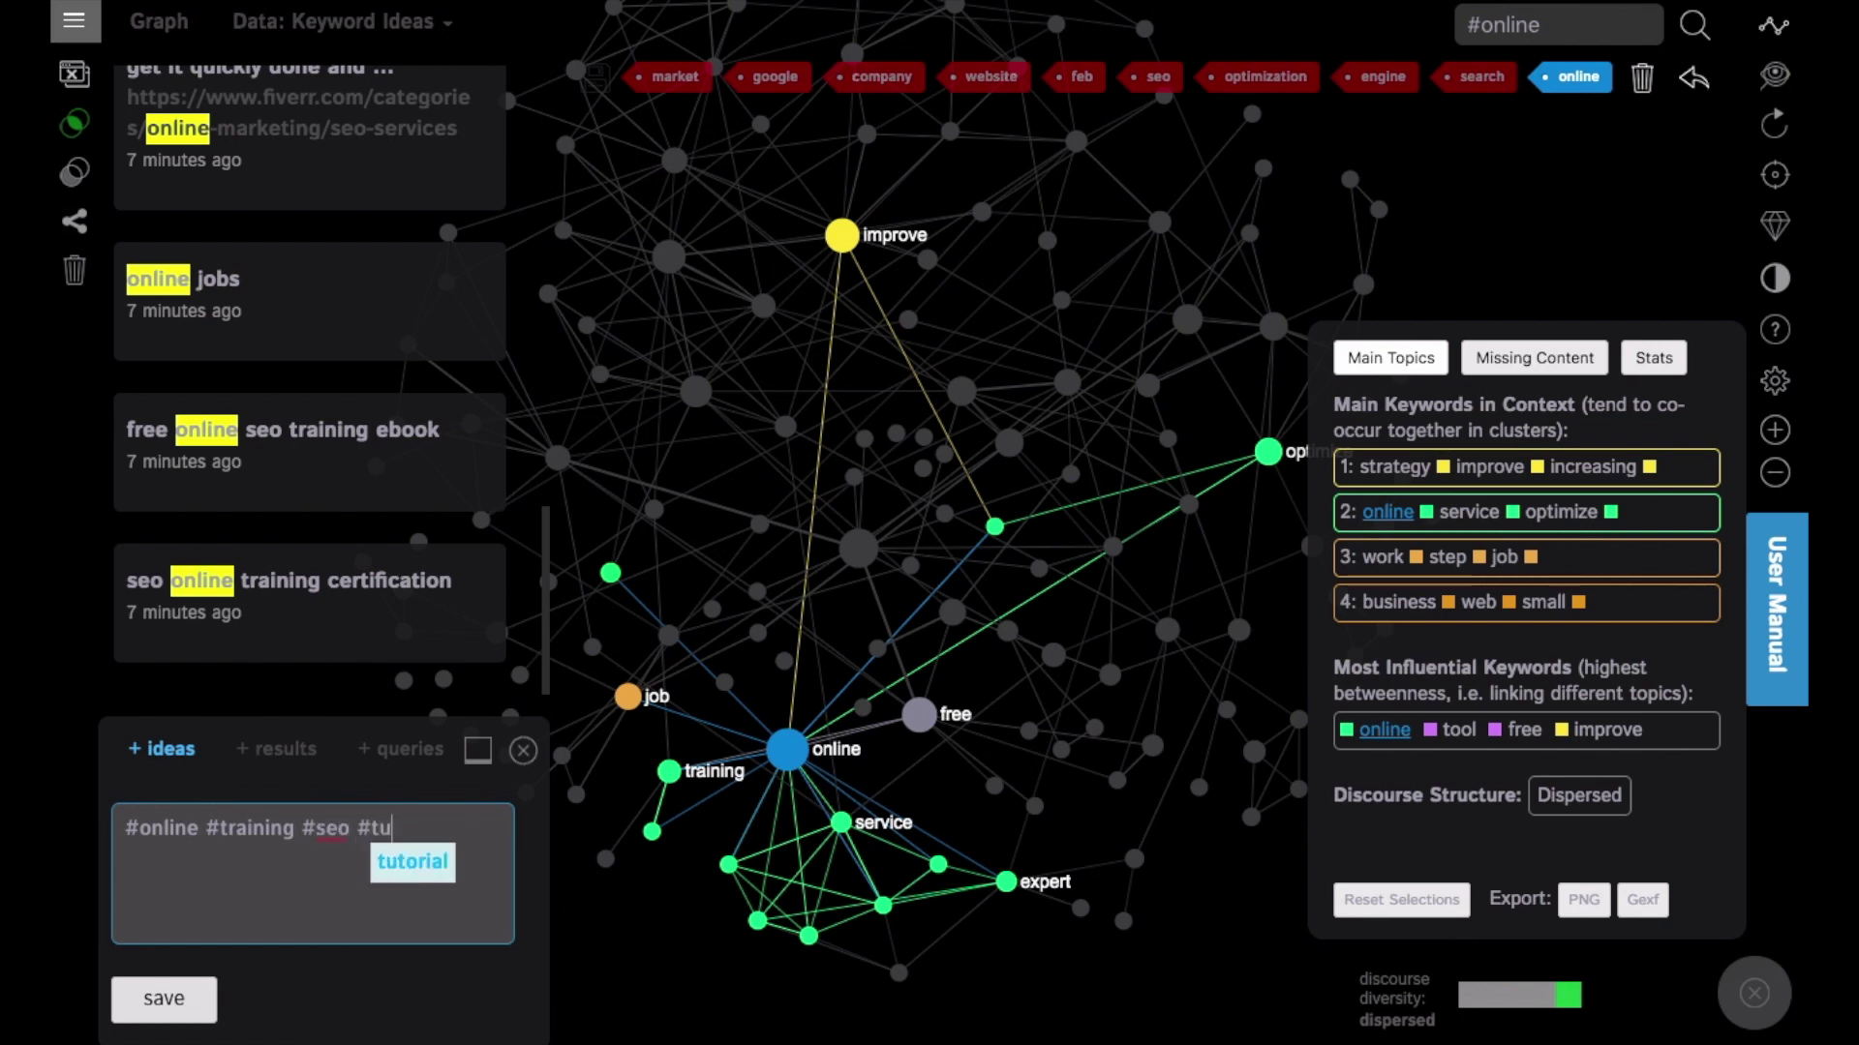
pyautogui.write('torial')
pyautogui.press('Return')
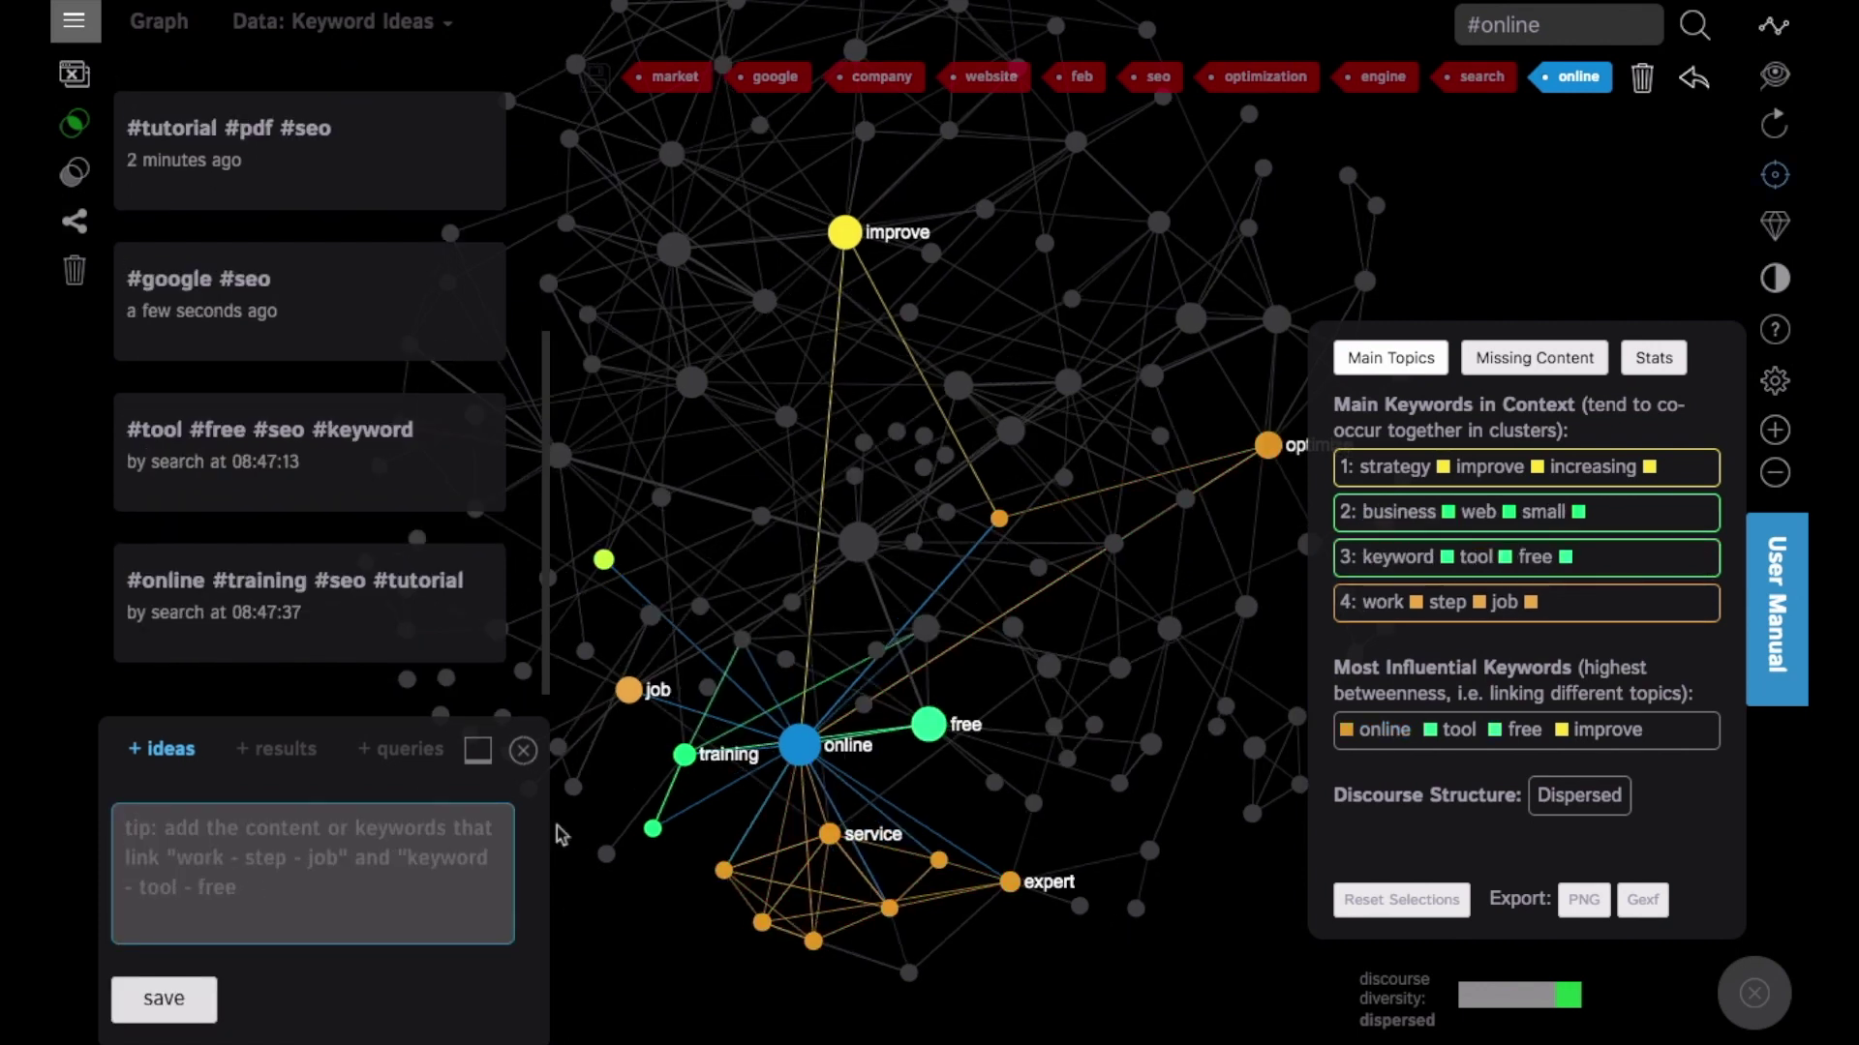
pyautogui.click(1693, 77)
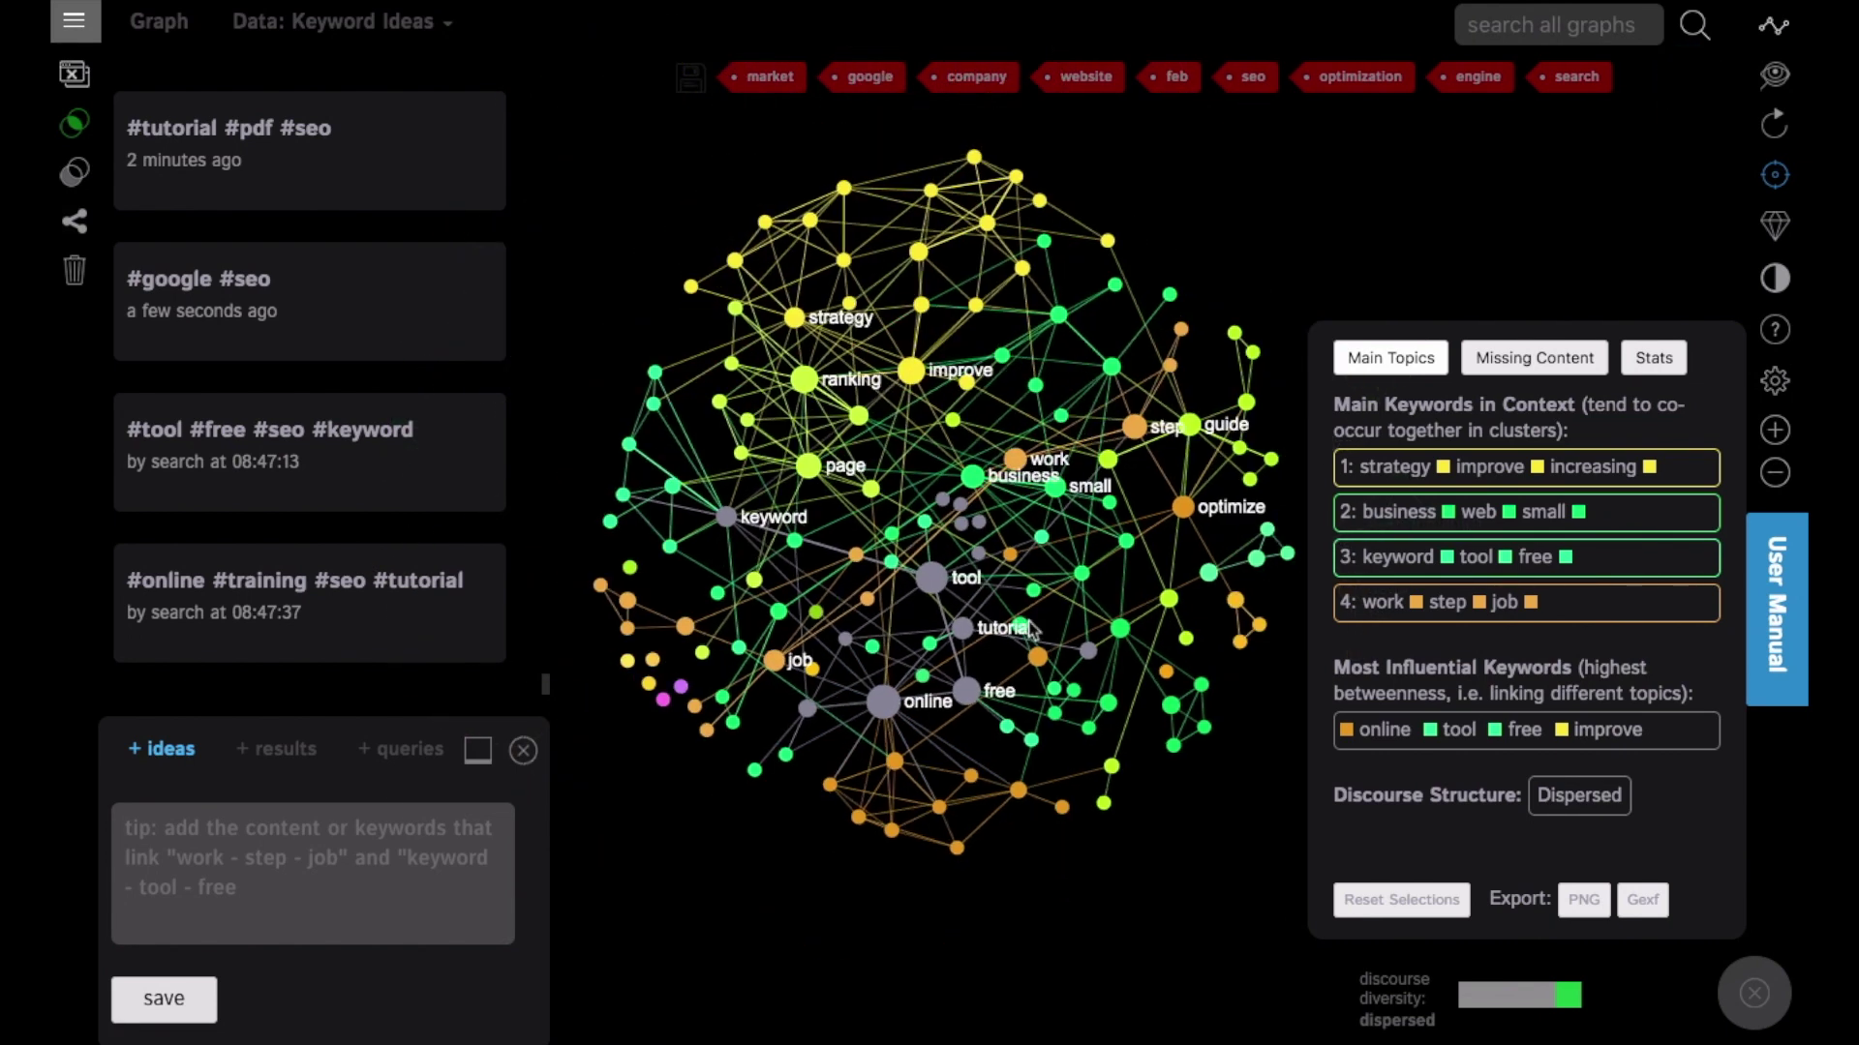
# From the improve node, save the idea '#improve #seo #google', then clear the improve filter.
pyautogui.scroll(3, 1032, 629)
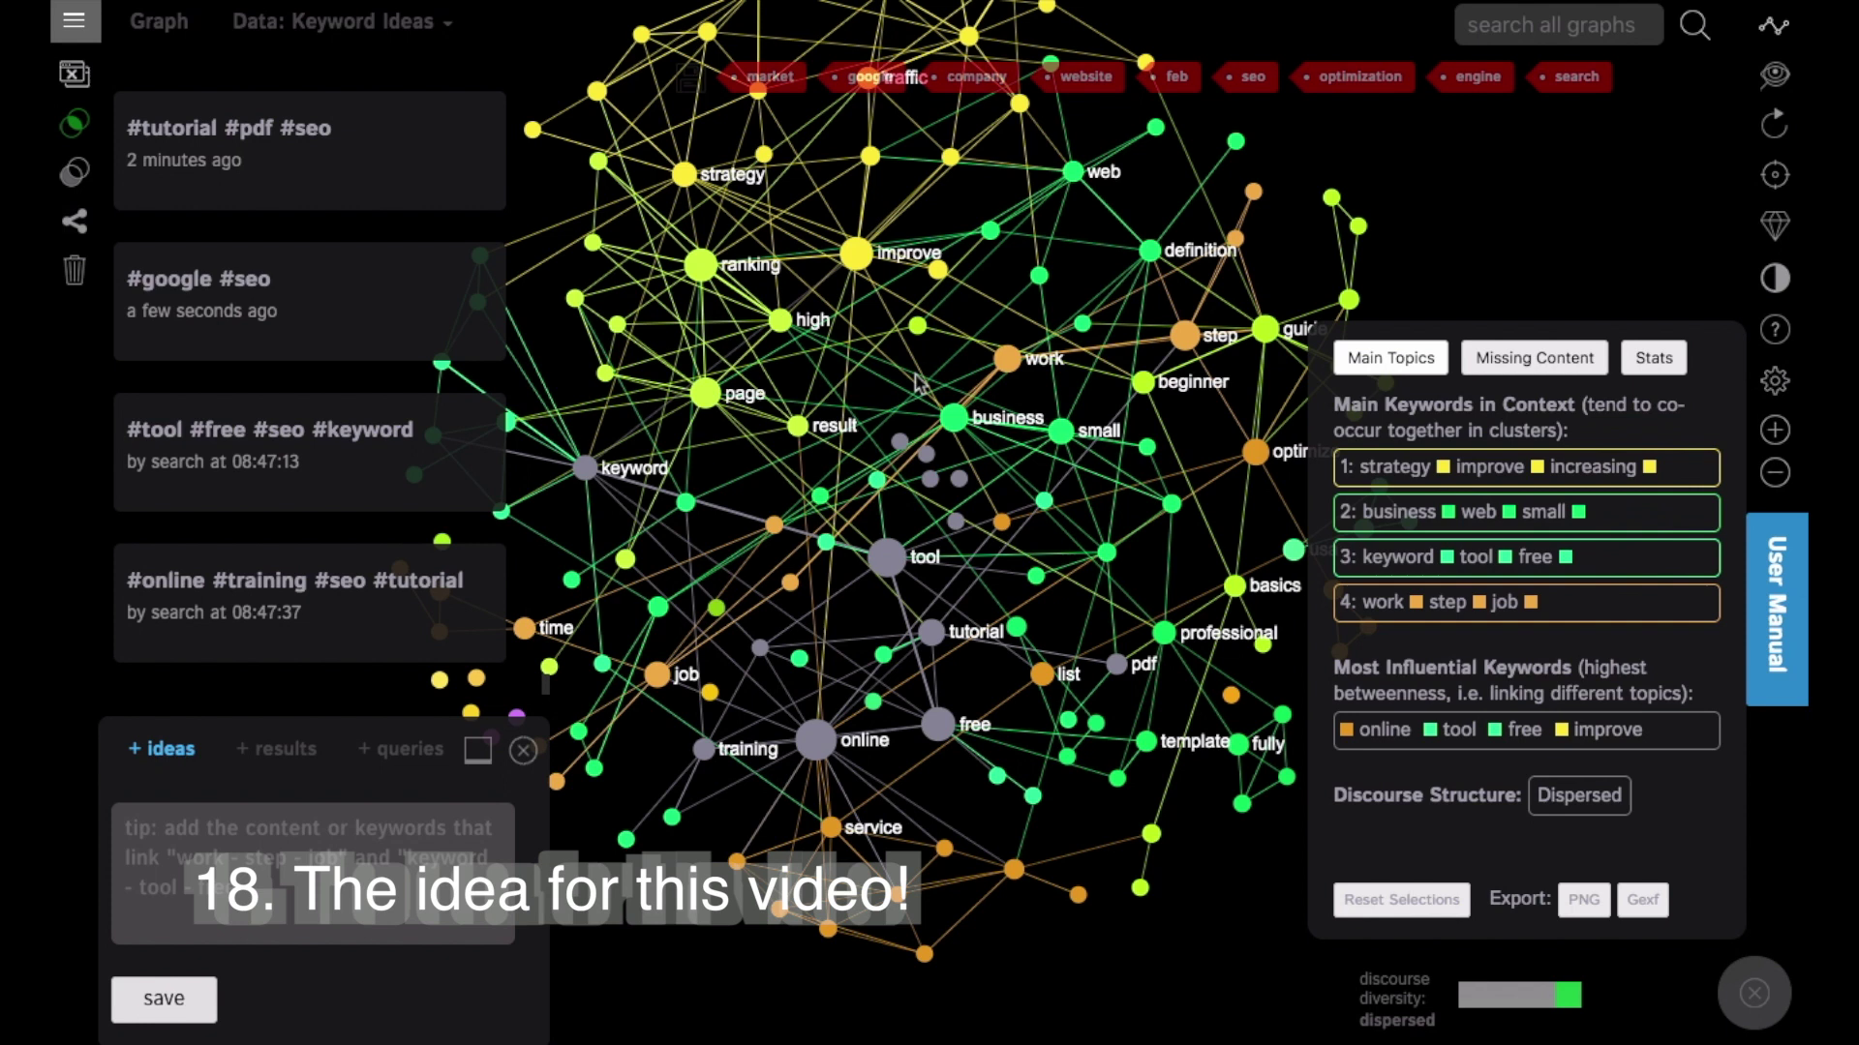
pyautogui.scroll(-3, 918, 385)
pyautogui.click(880, 303)
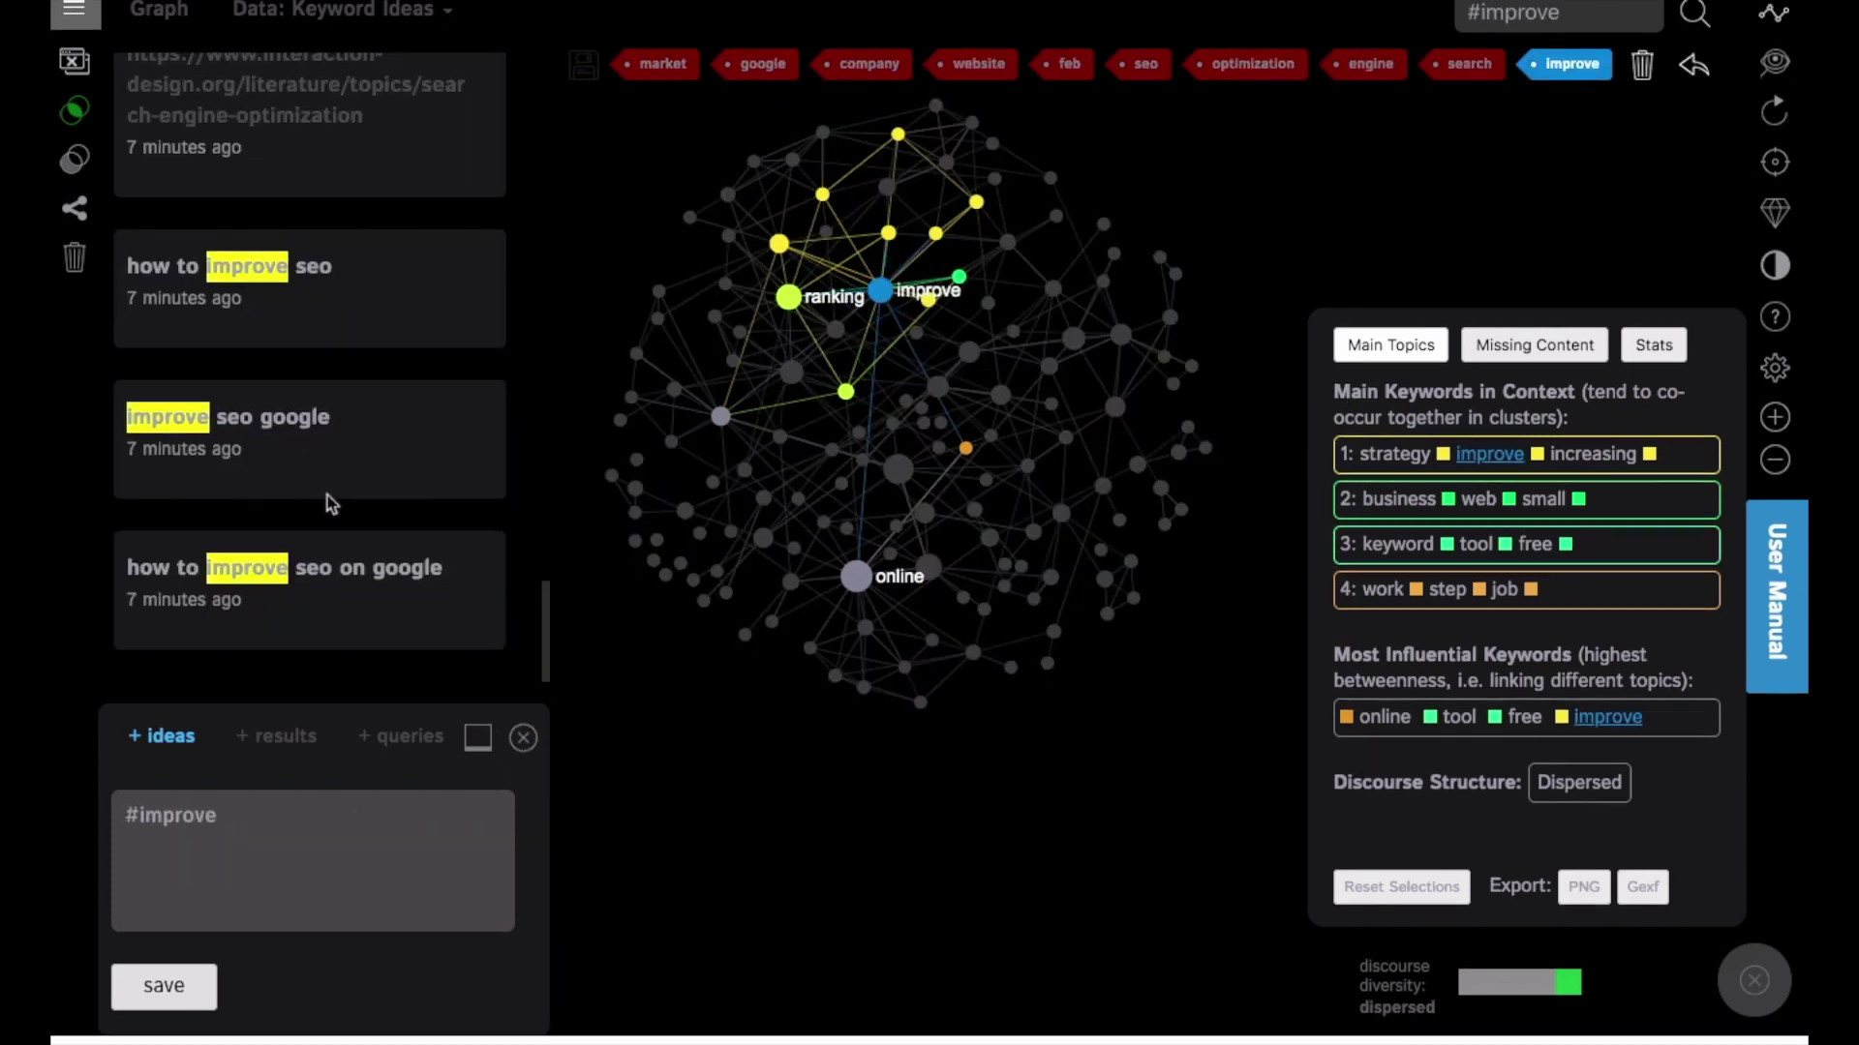
pyautogui.scroll(3, 328, 496)
pyautogui.scroll(-3, 339, 514)
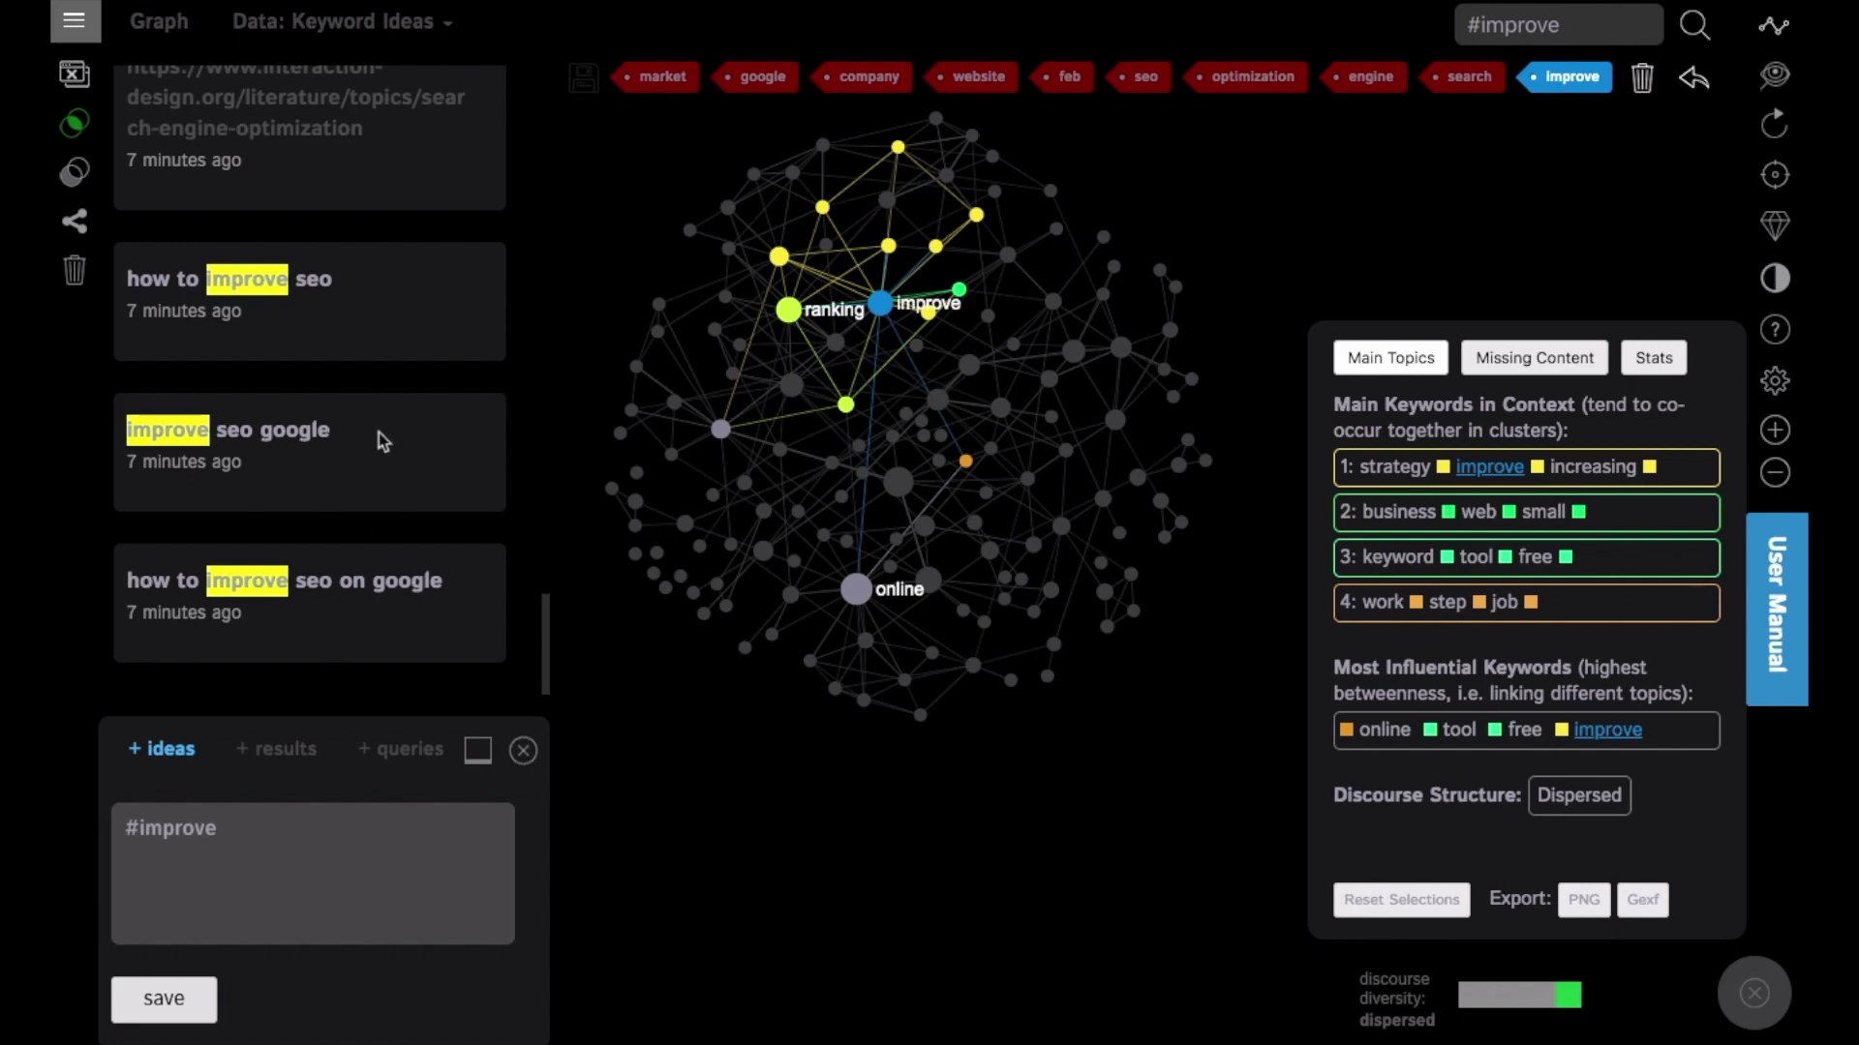
pyautogui.click(380, 433)
pyautogui.click(251, 828)
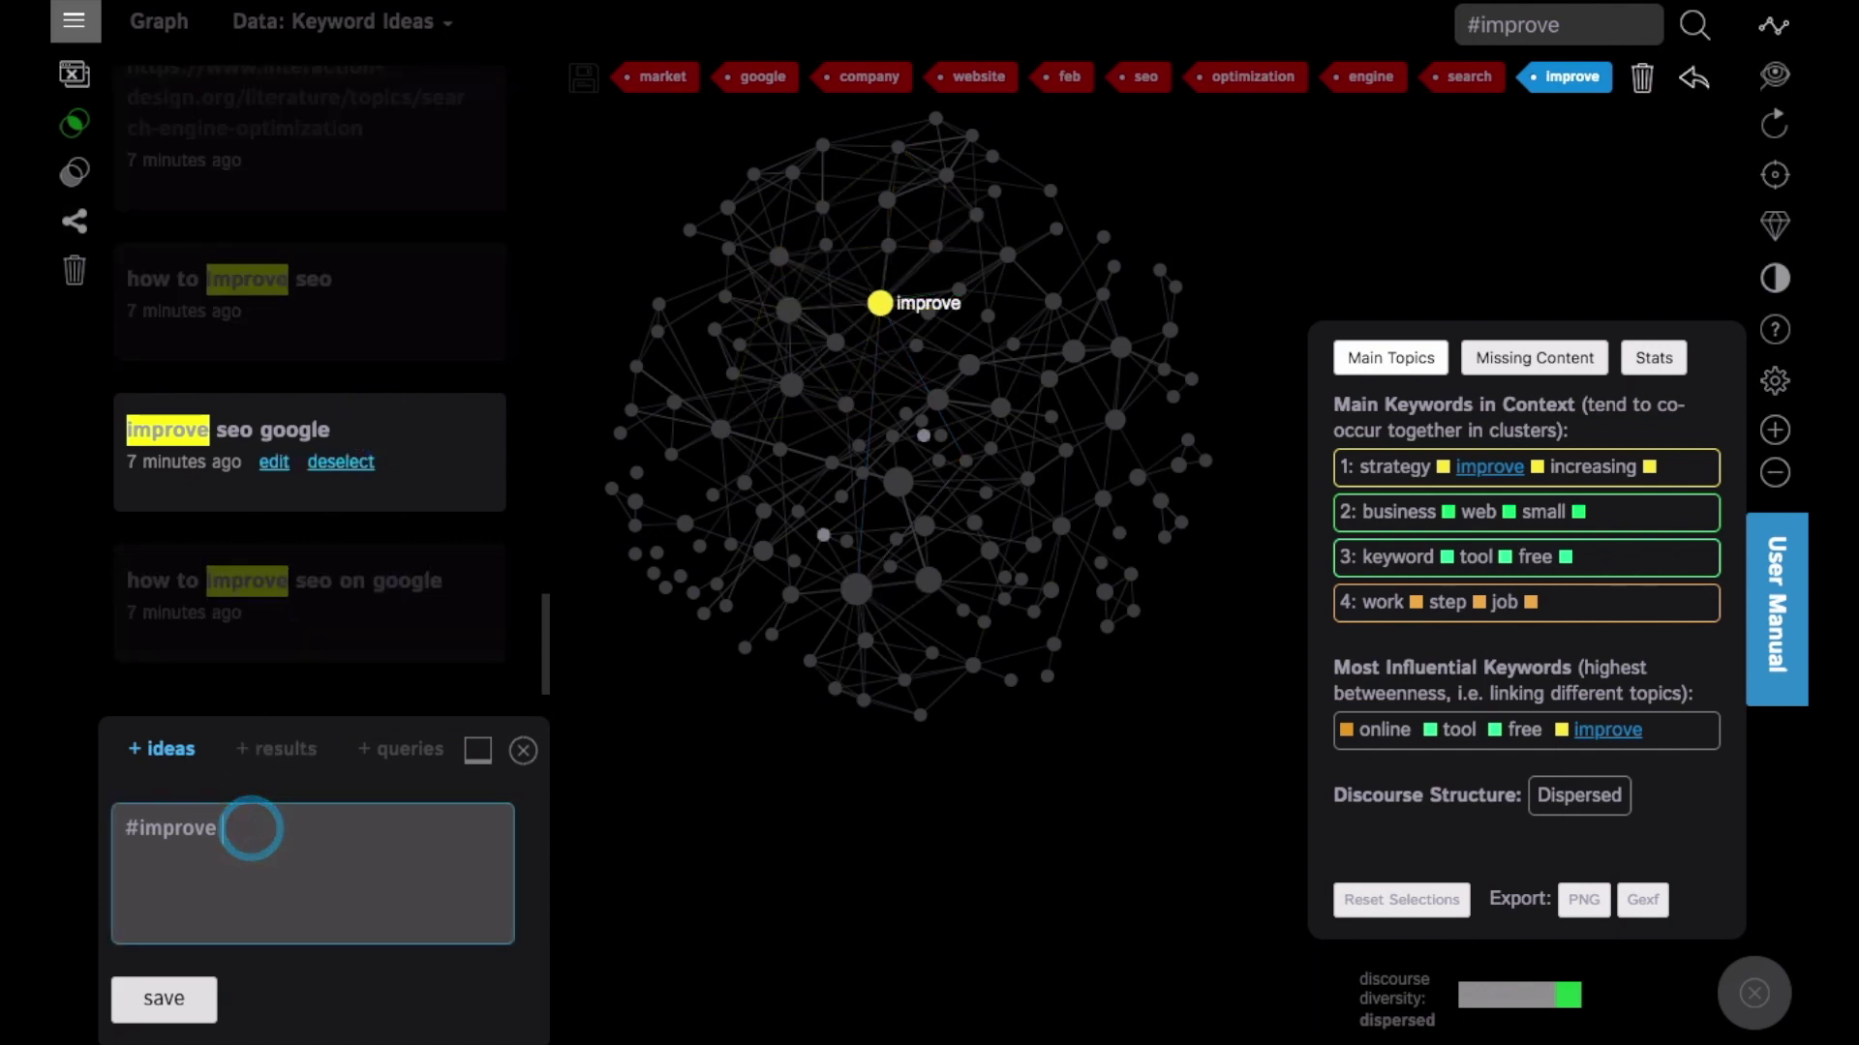
pyautogui.write('#seo @')
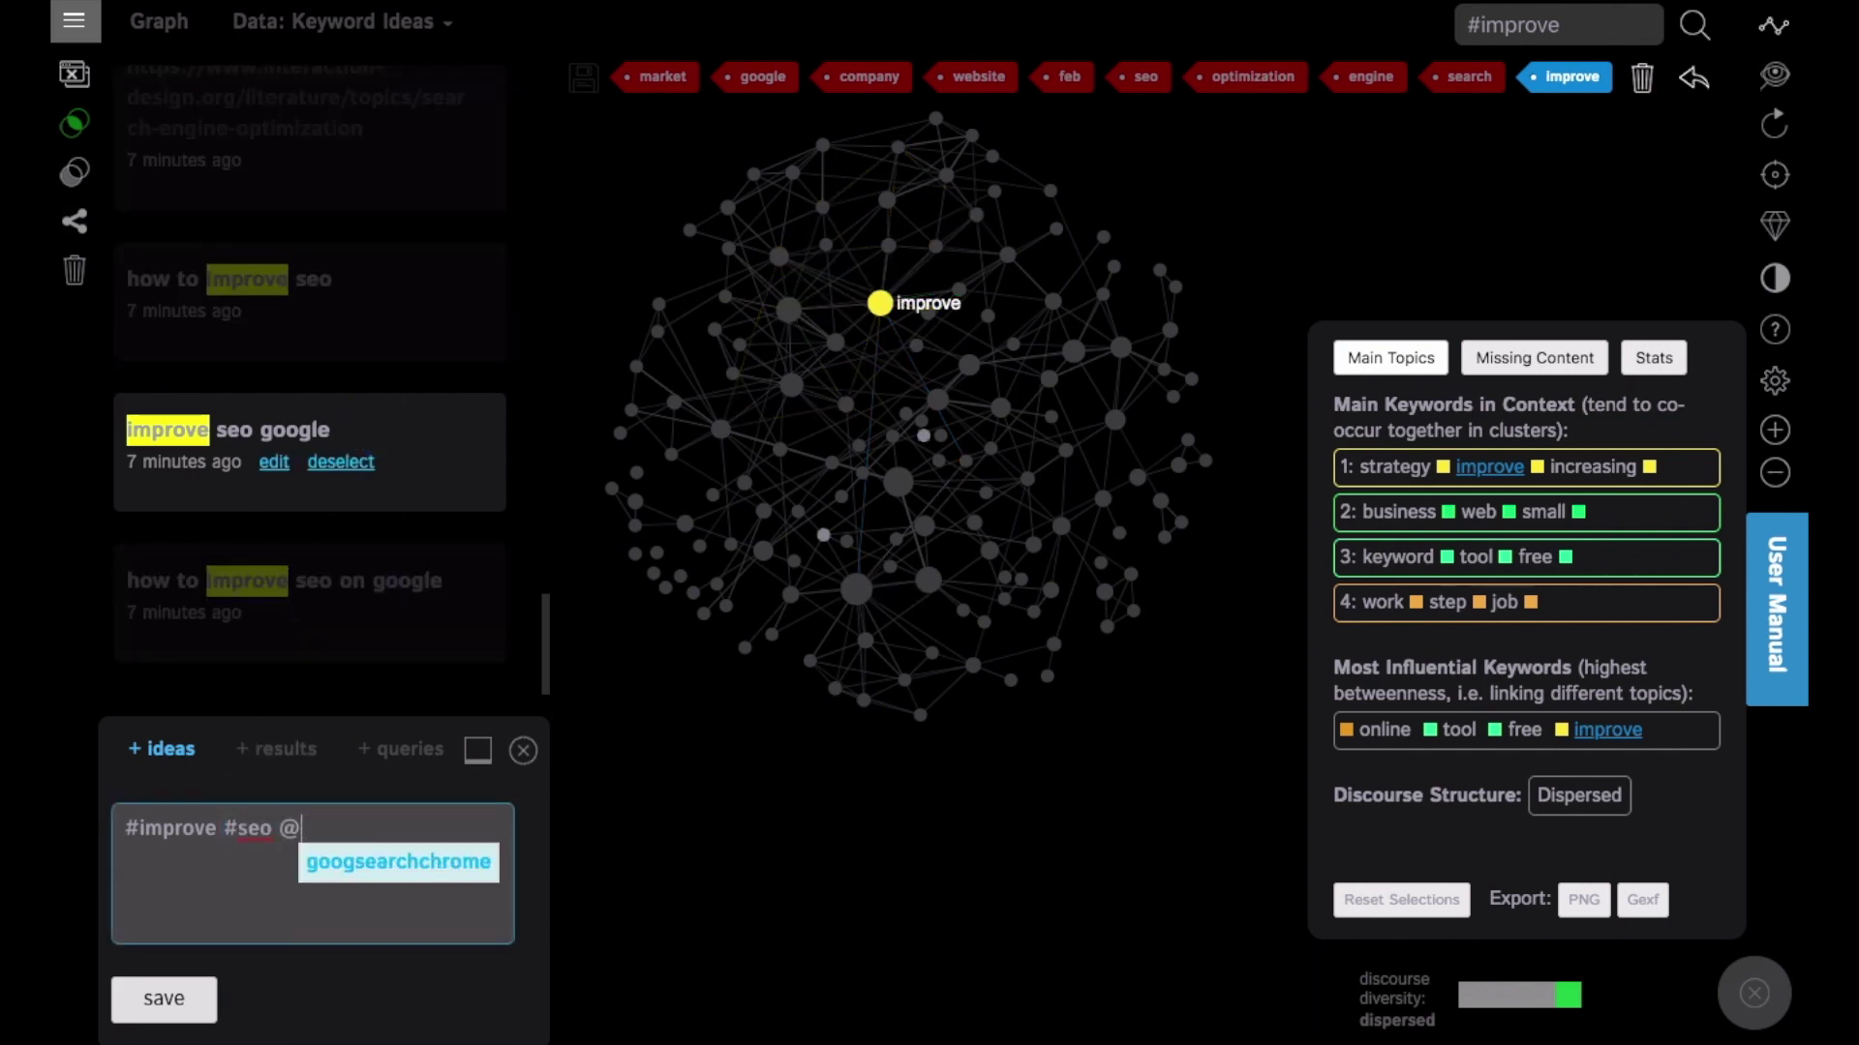
pyautogui.press('BackSpace')
pyautogui.write('#google')
pyautogui.hotkey('ctrl', 'Return')
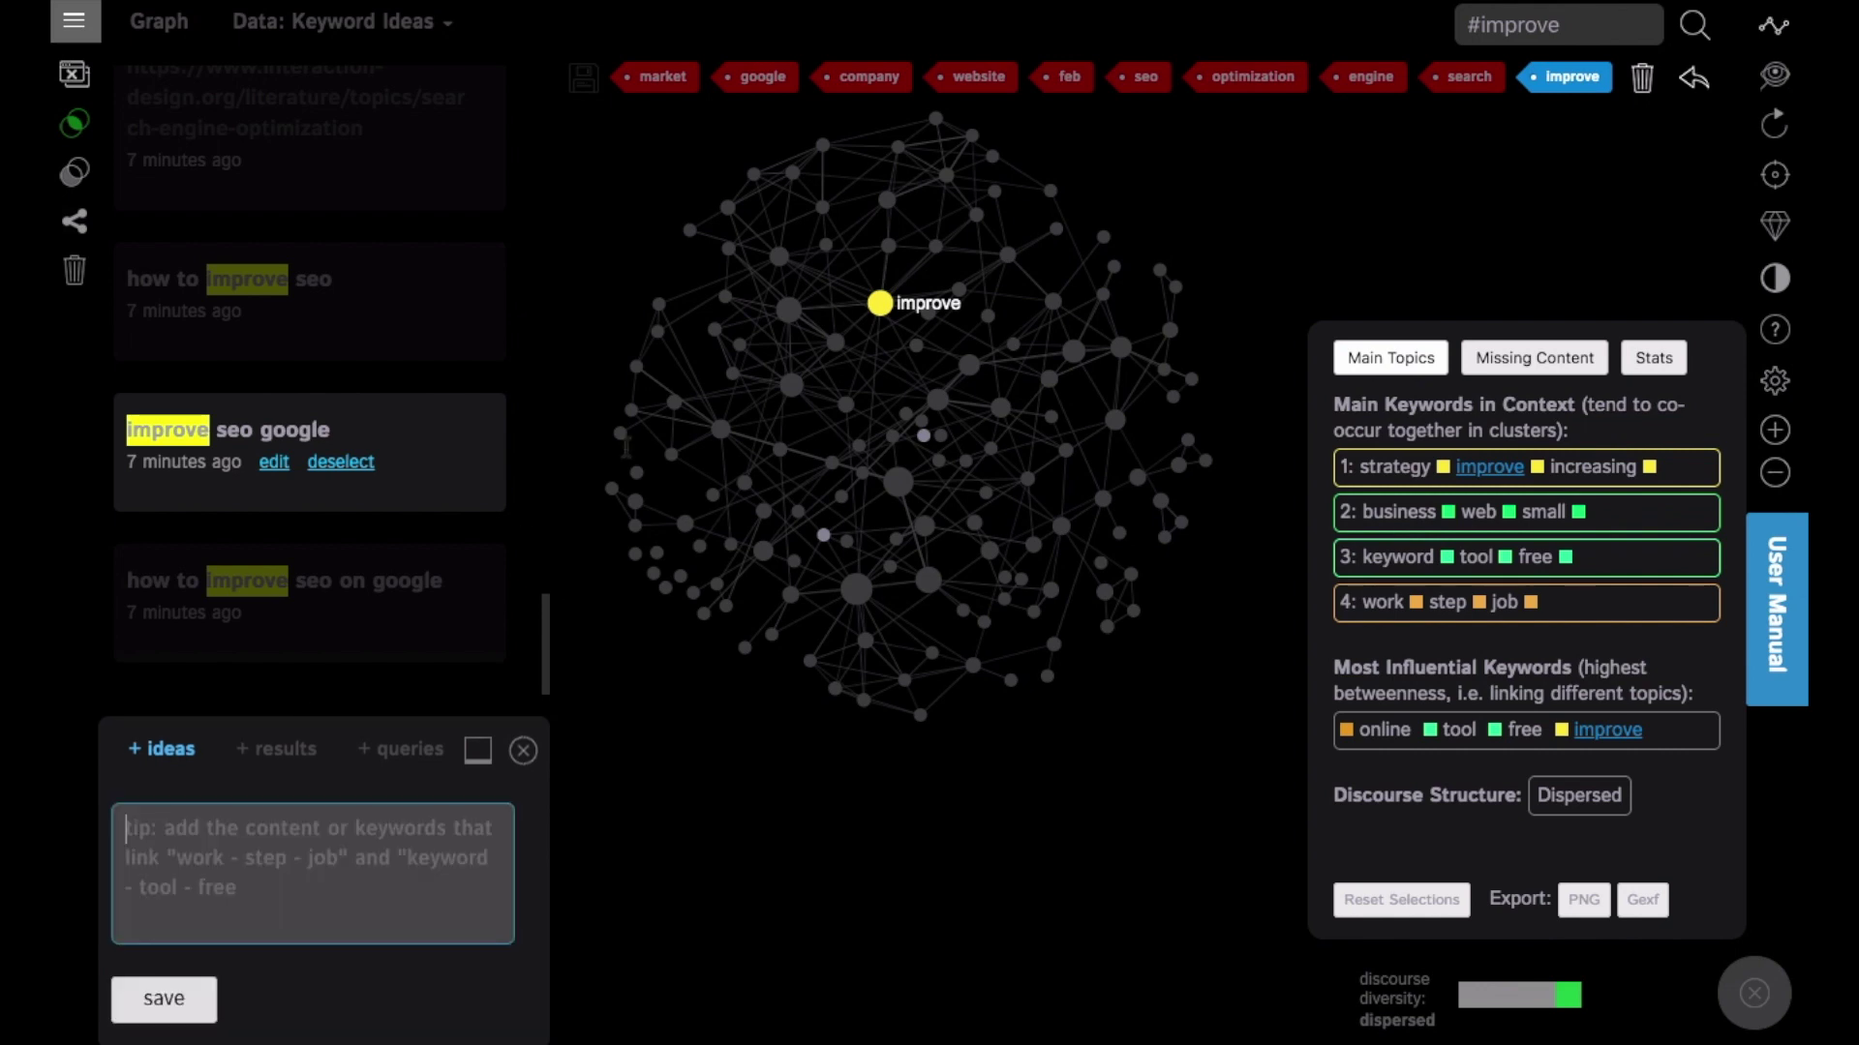
pyautogui.click(1694, 78)
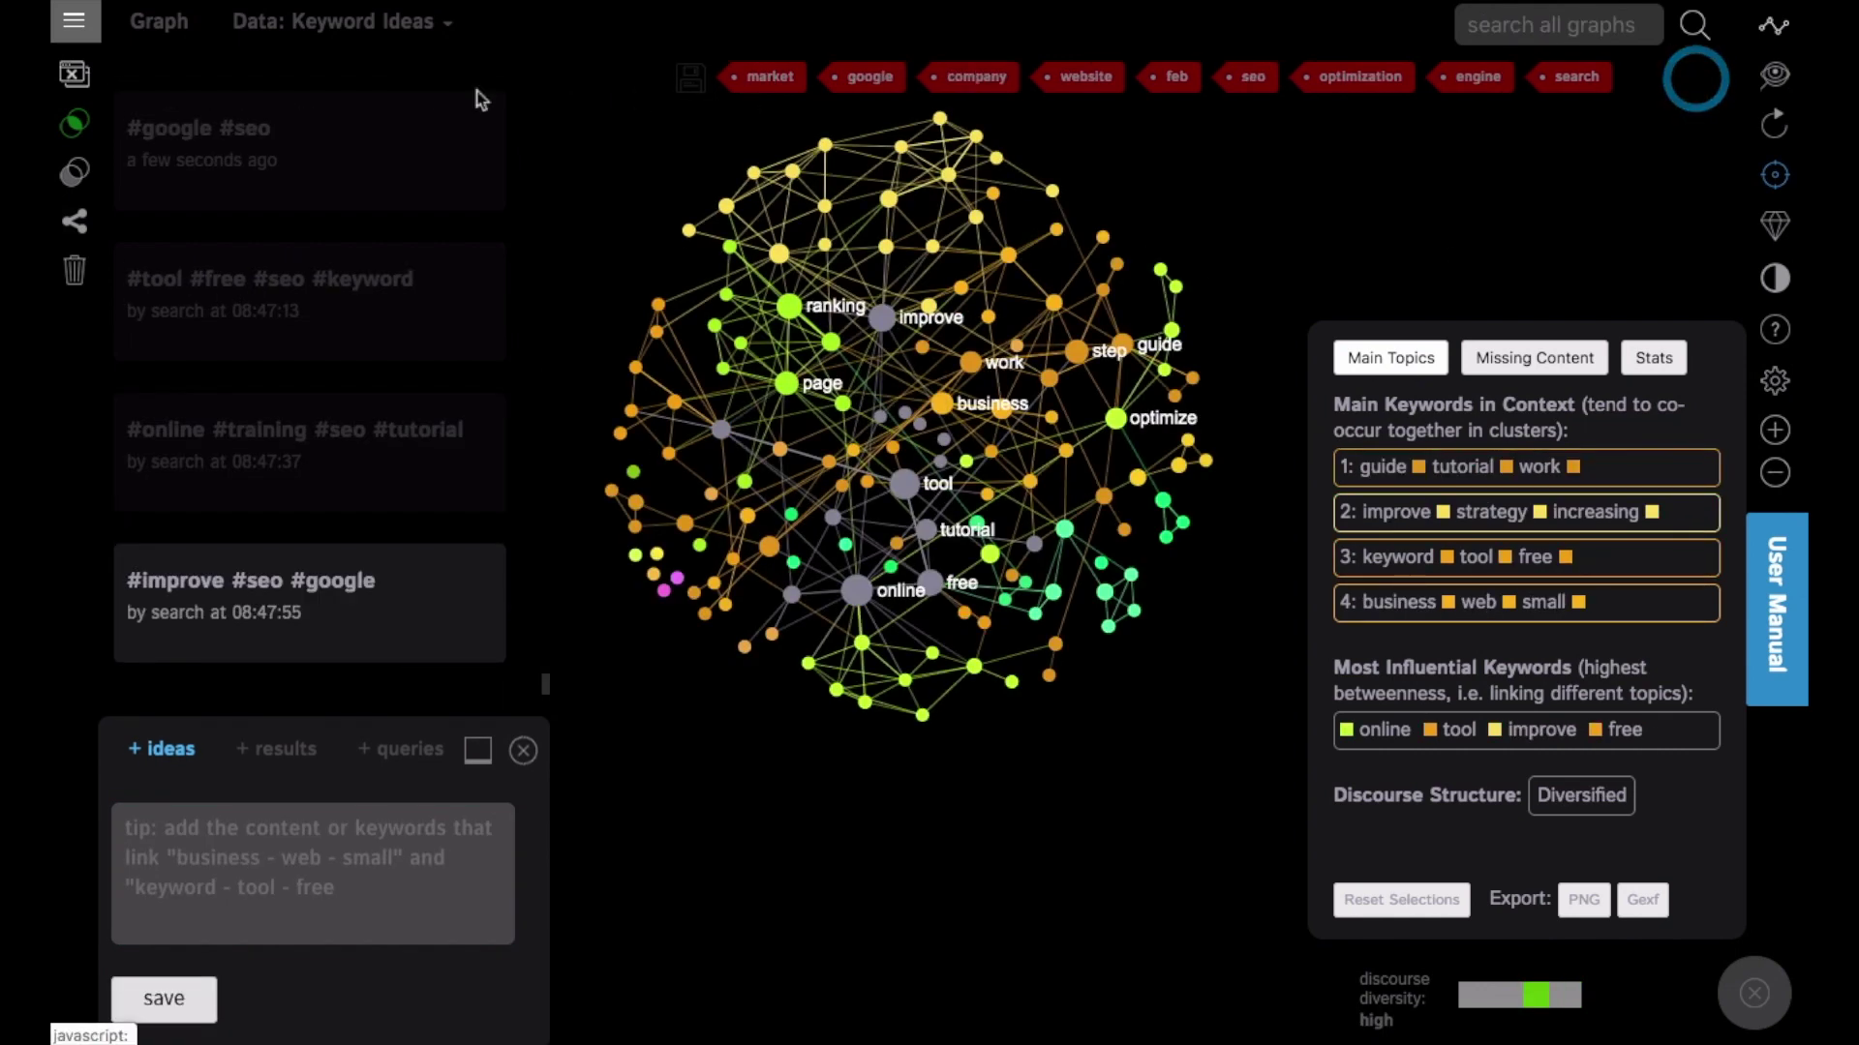
# Show Your Keyword Ideas, dismiss the saving tip, and clear the improve highlight.
pyautogui.click(341, 21)
pyautogui.click(361, 77)
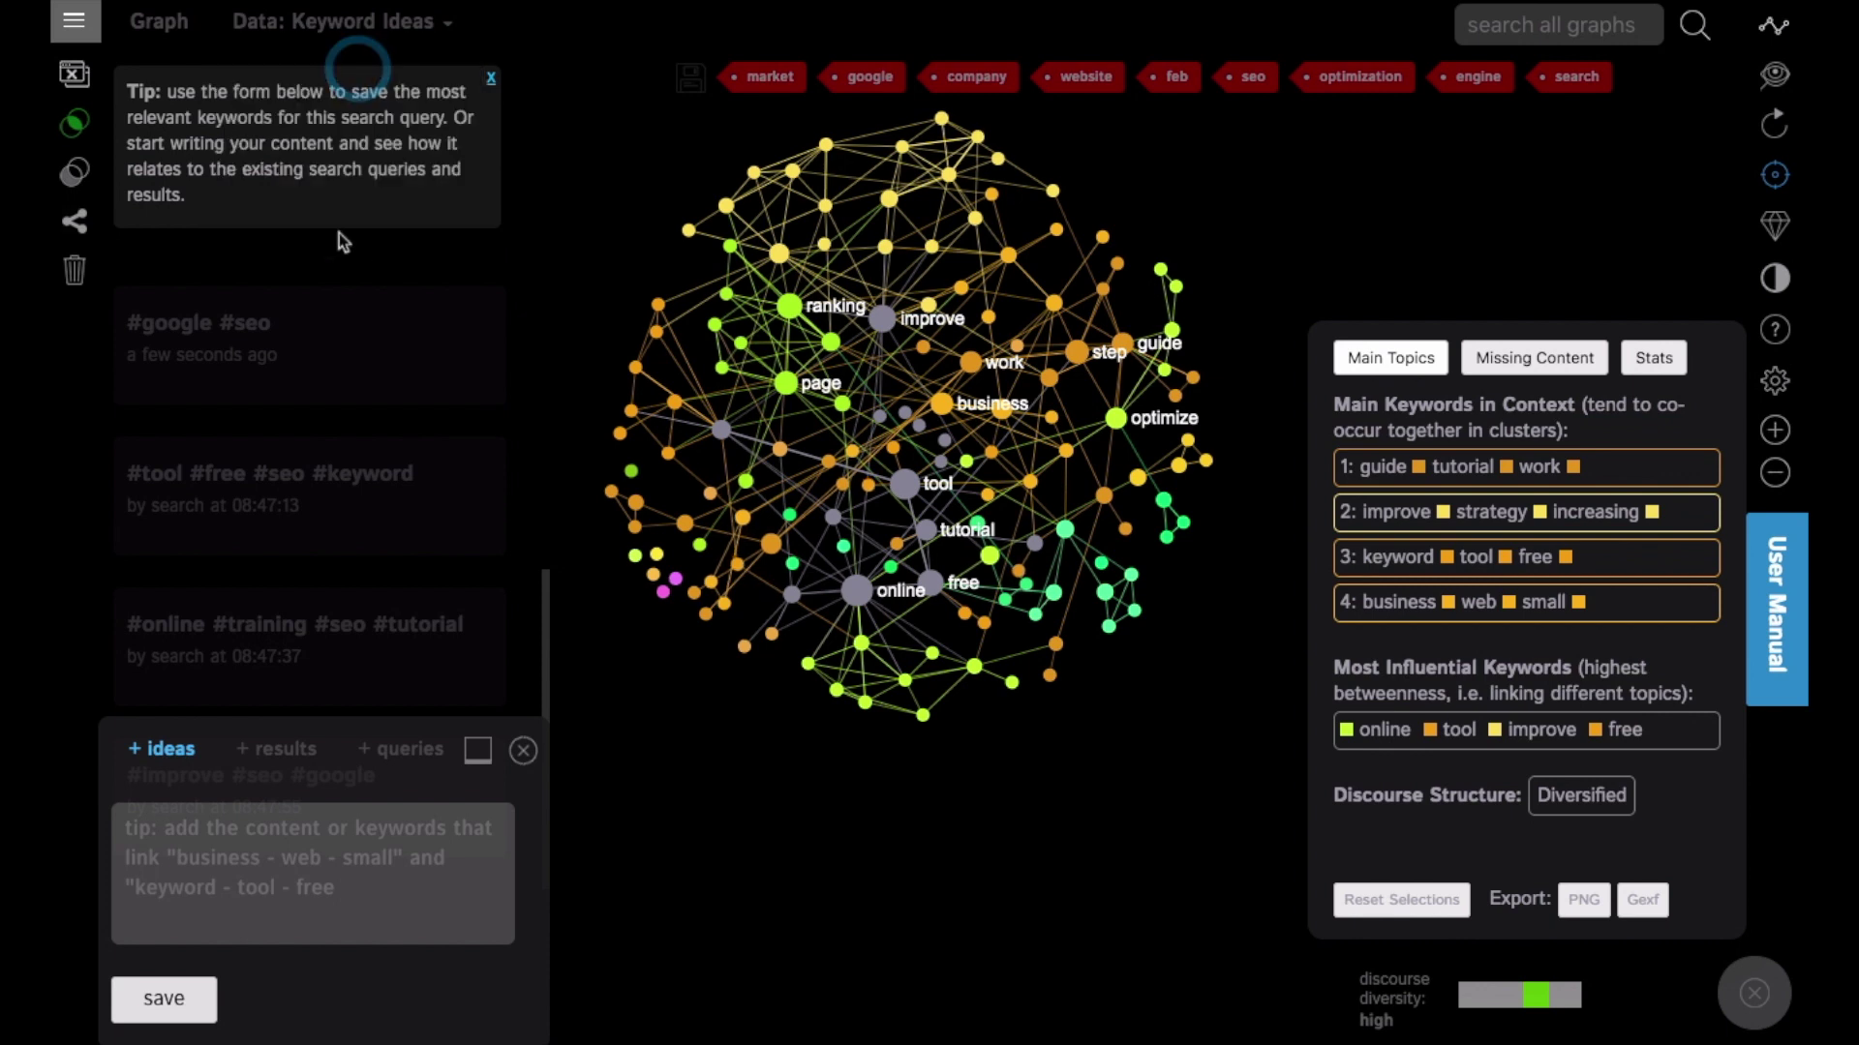
pyautogui.click(492, 79)
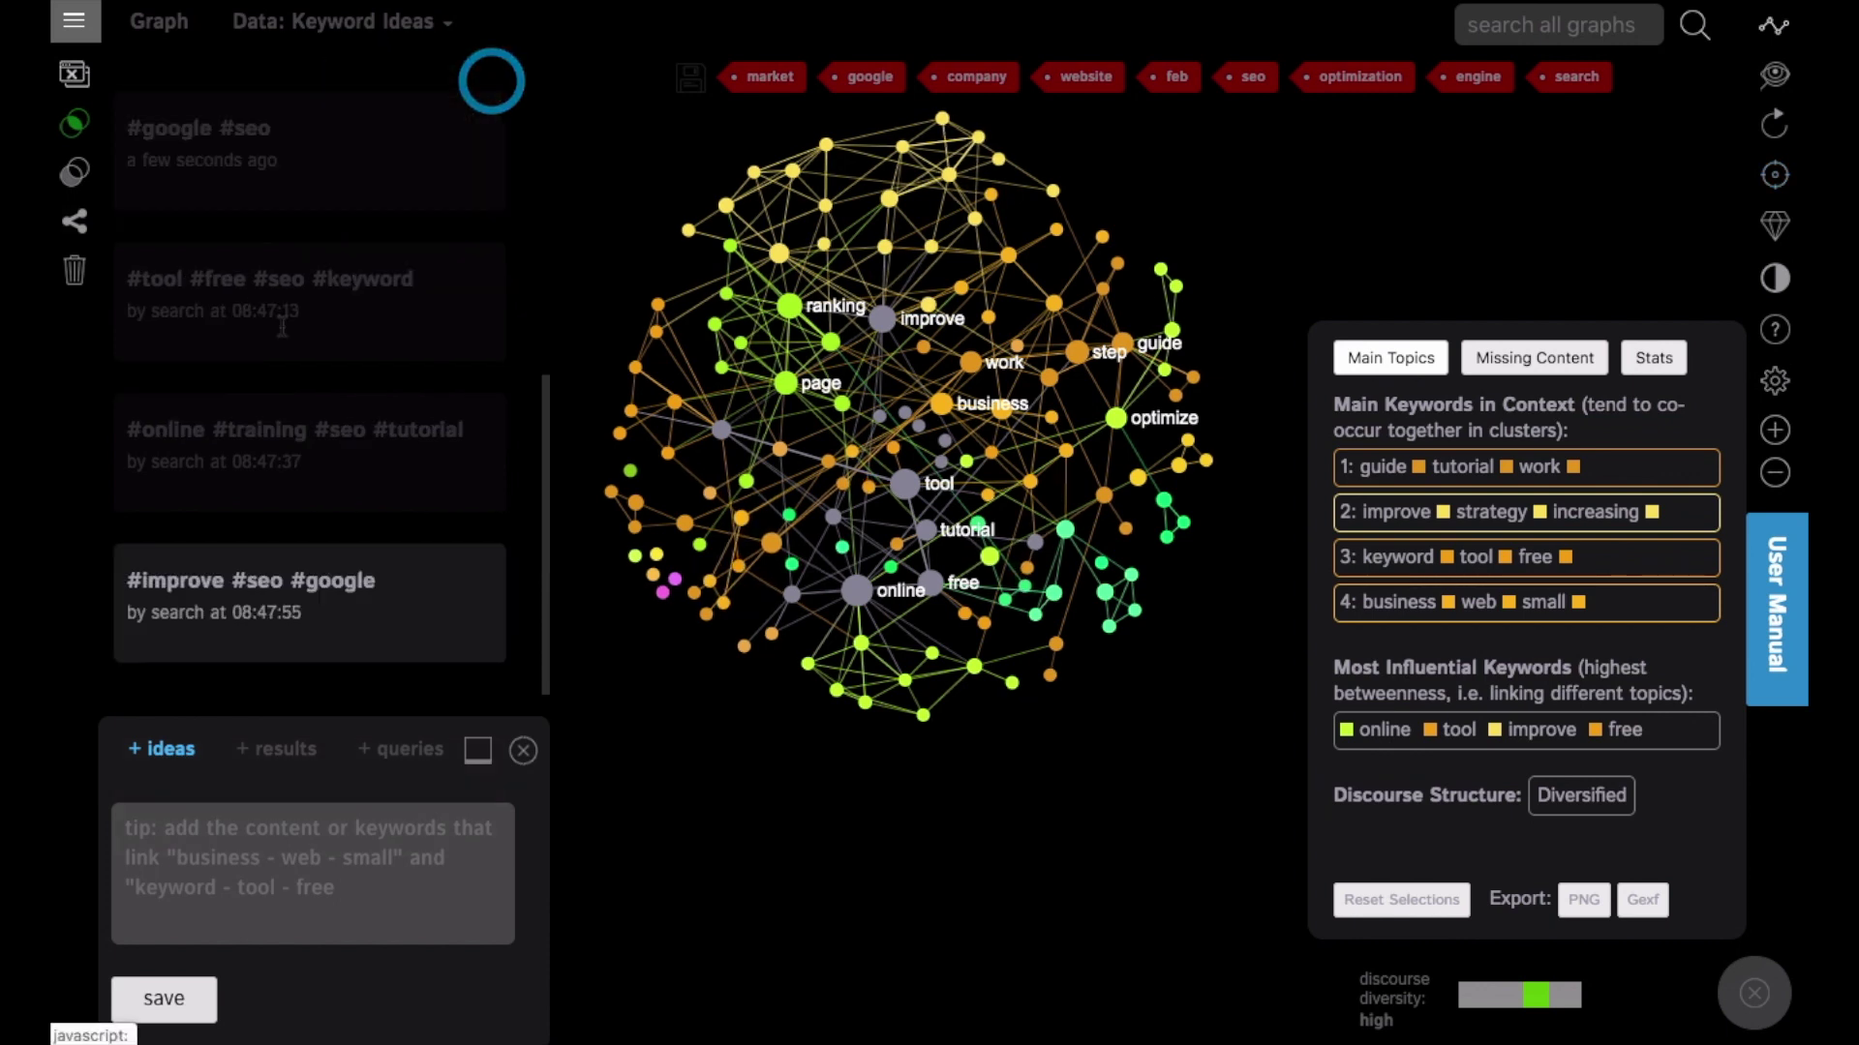
pyautogui.click(375, 627)
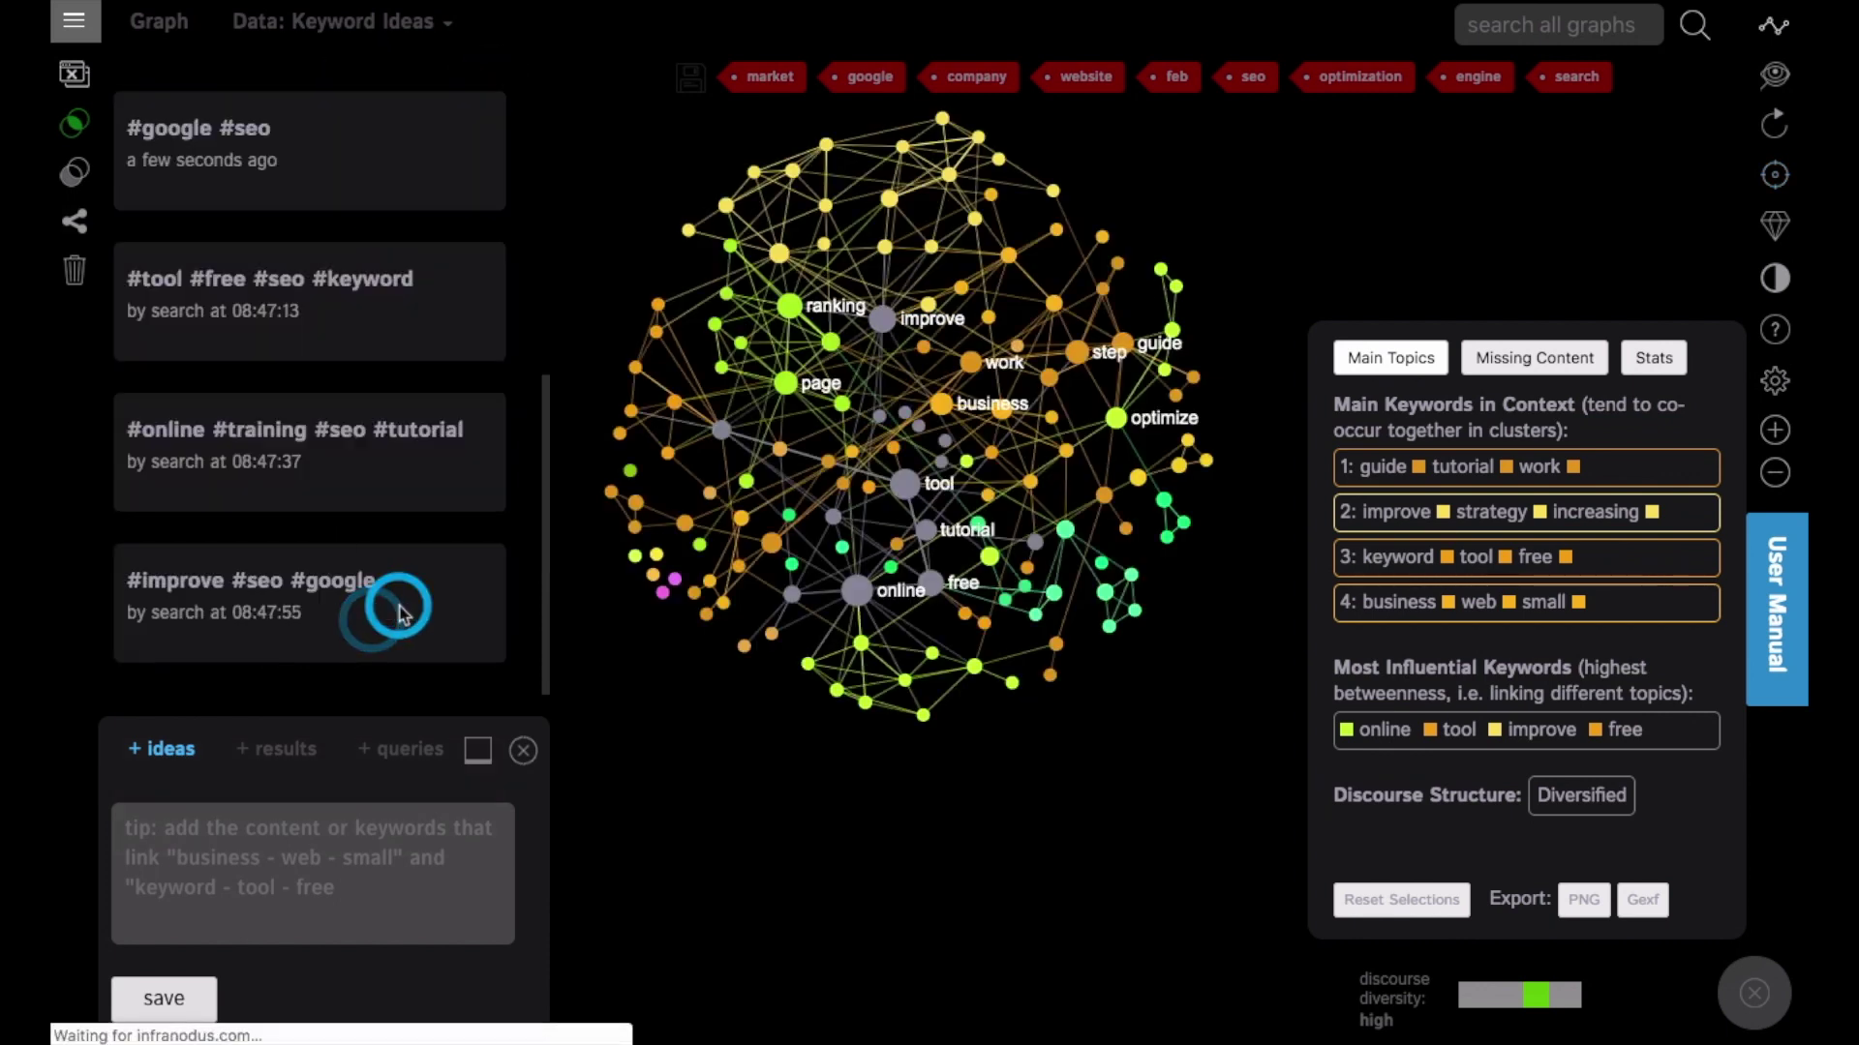
pyautogui.click(1074, 756)
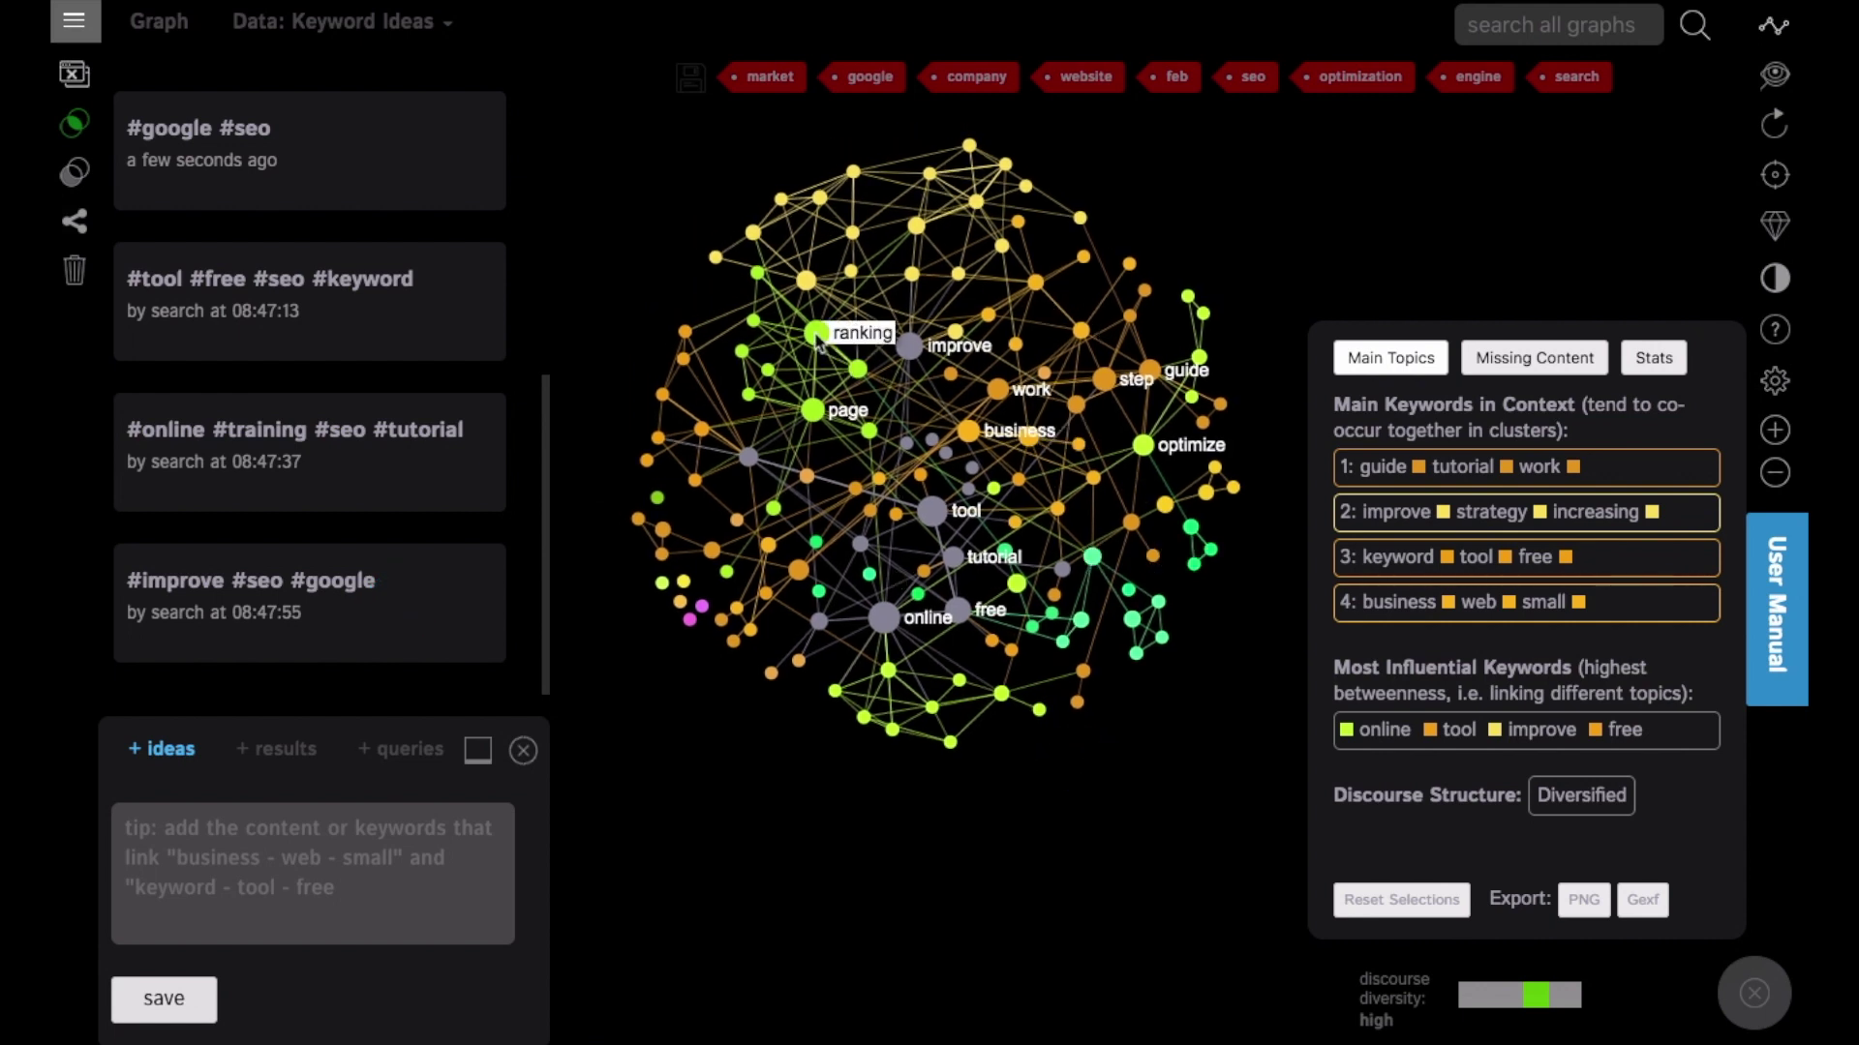
# Filter to page and ranking, keep only ranking, then switch to Popular Search Queries.
pyautogui.click(812, 411)
pyautogui.click(818, 336)
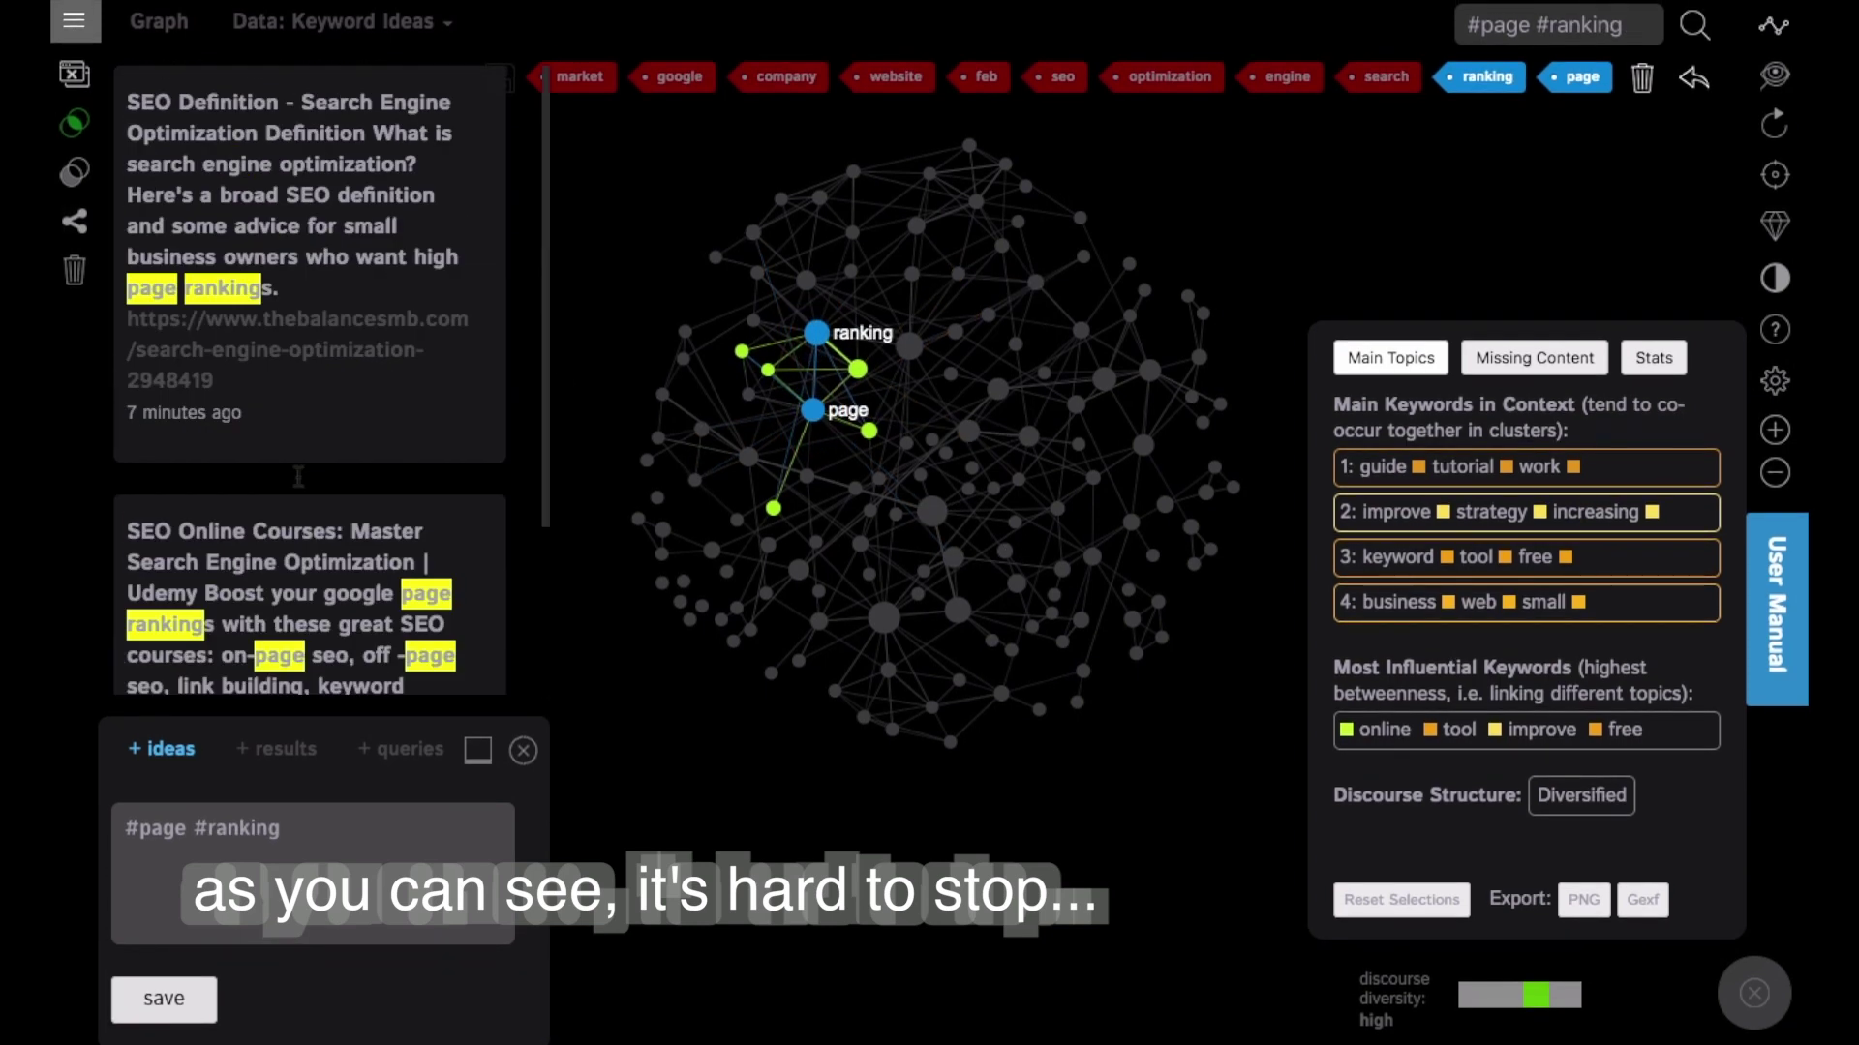
pyautogui.click(811, 411)
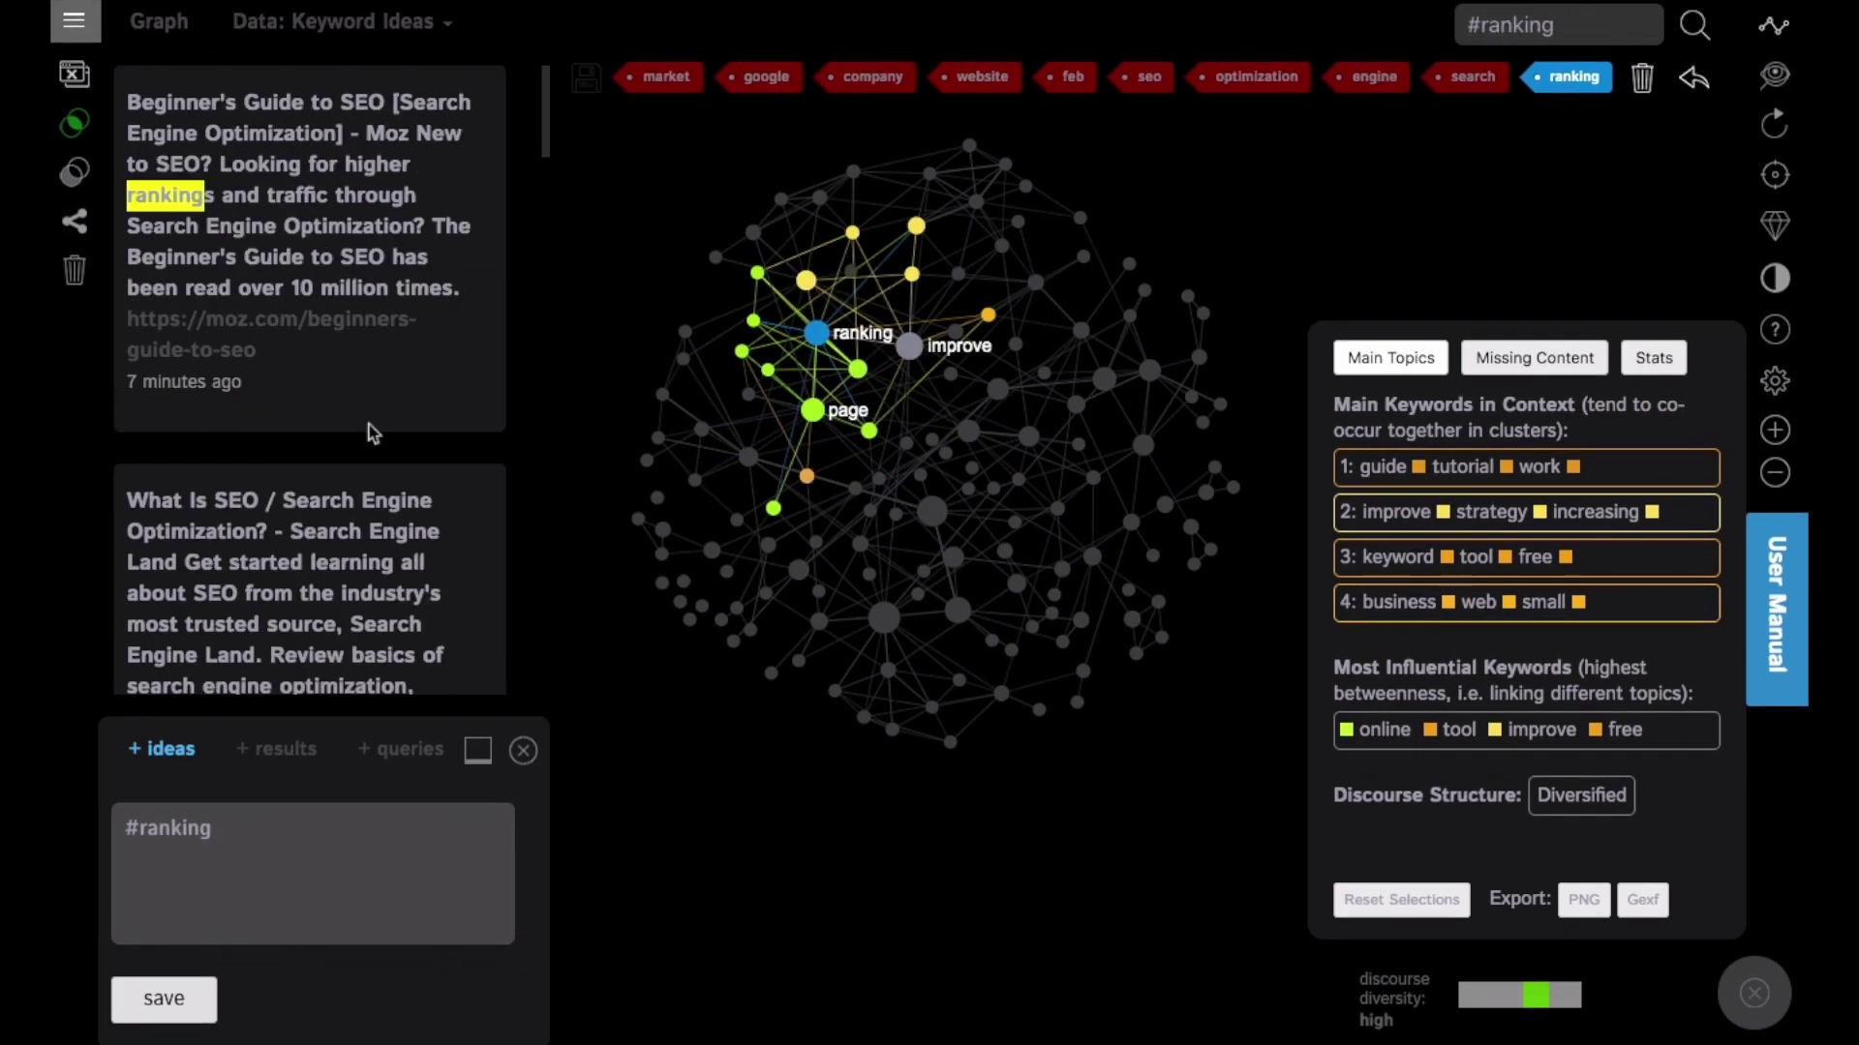
pyautogui.scroll(-3, 372, 433)
pyautogui.scroll(-5, 360, 424)
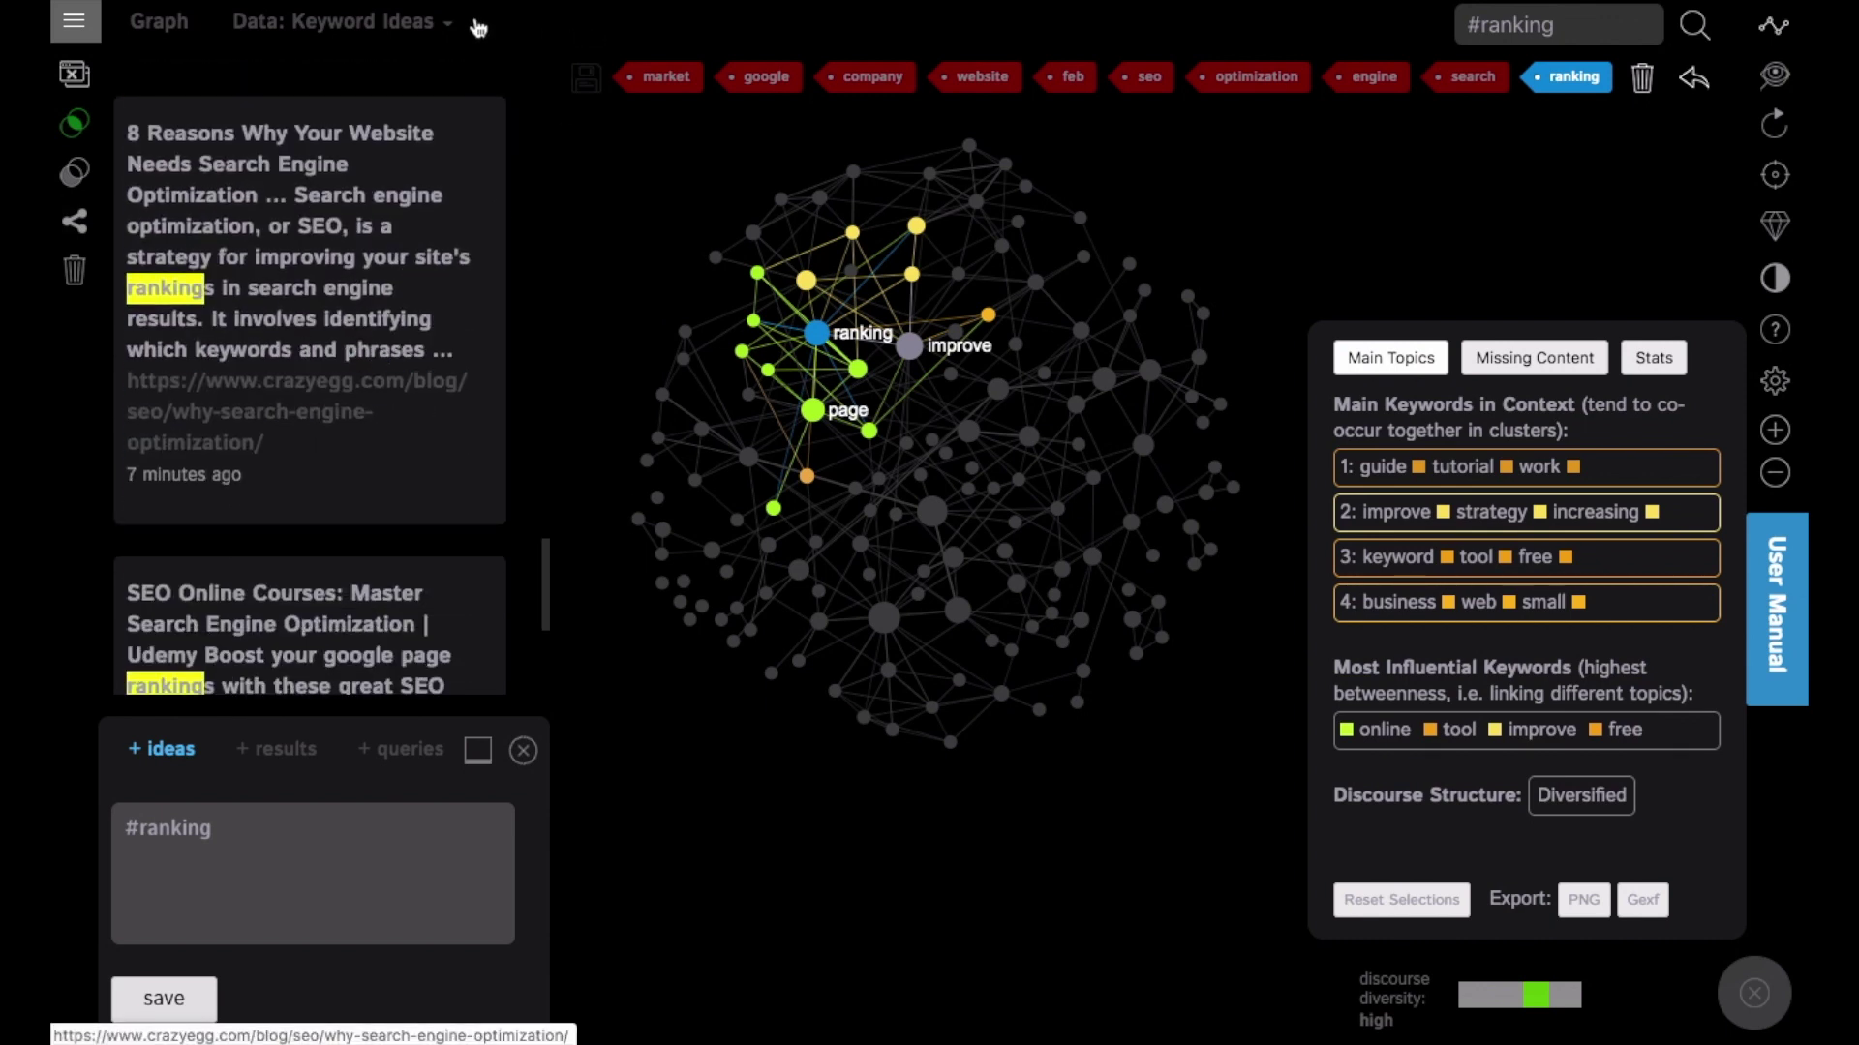
pyautogui.click(441, 22)
pyautogui.click(340, 150)
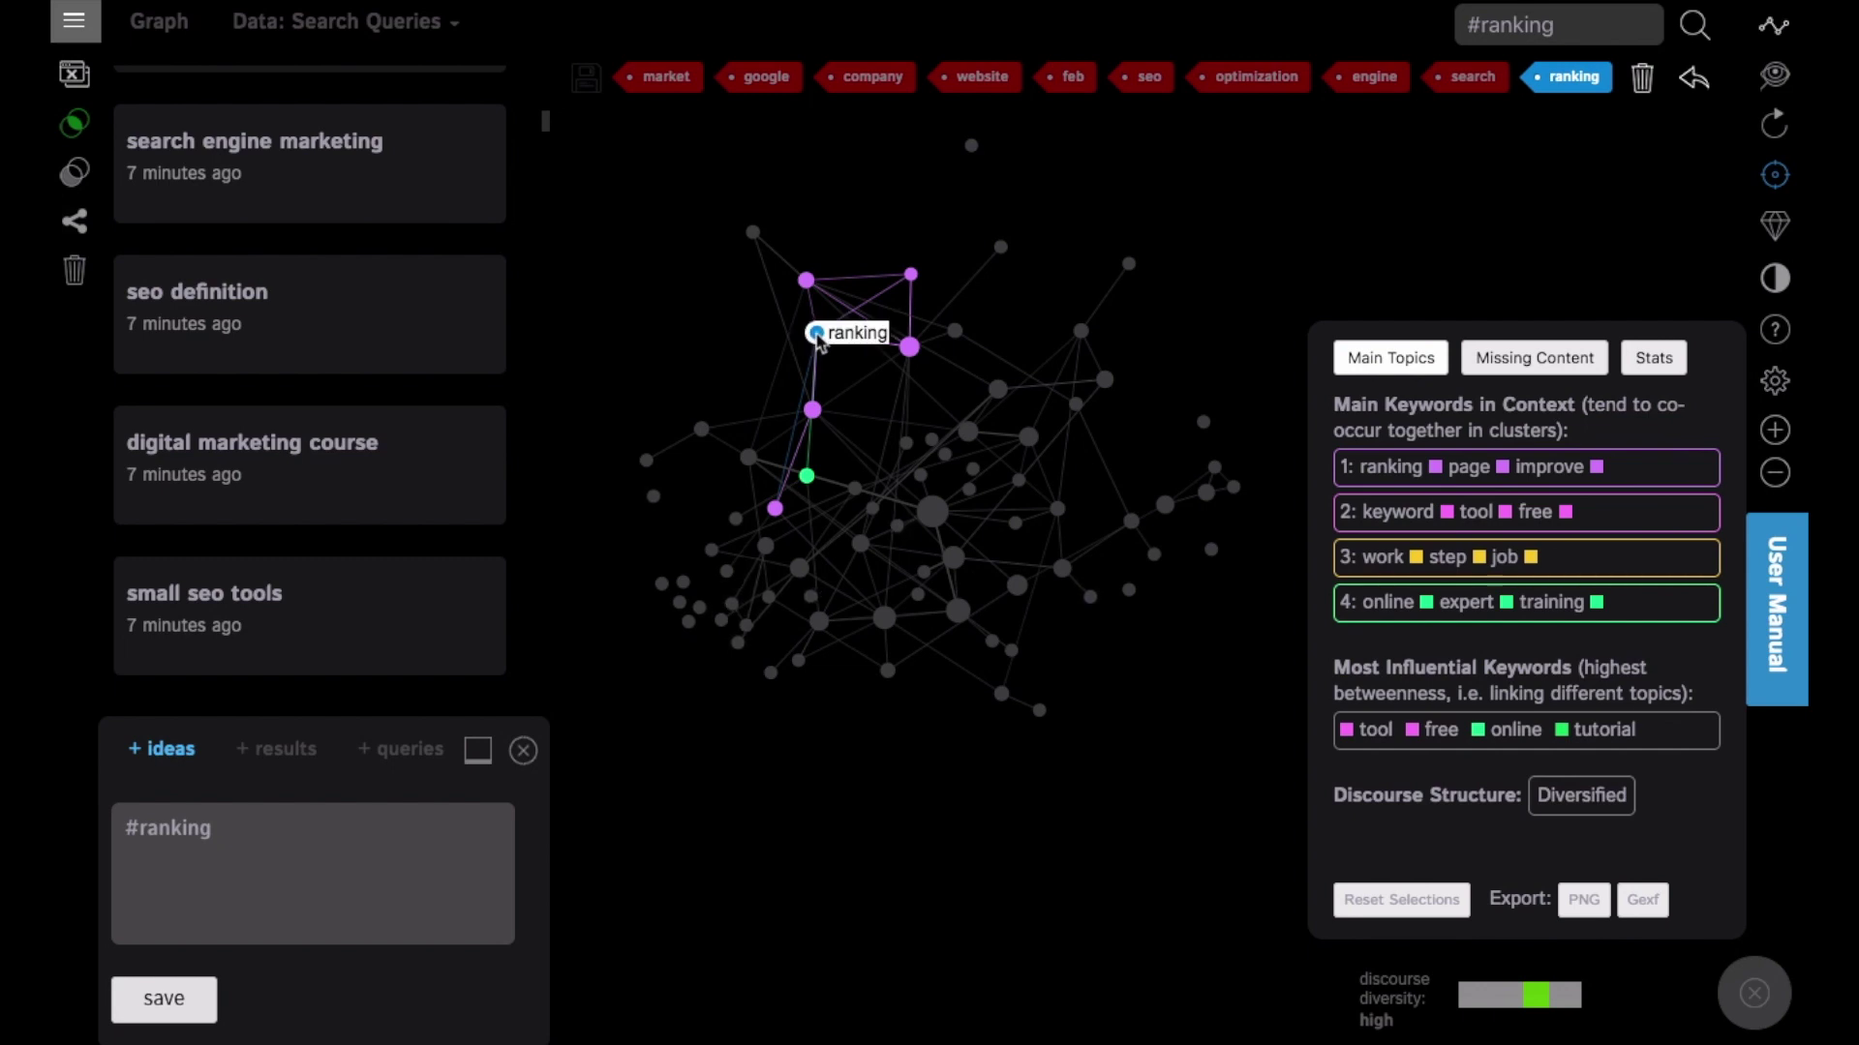
# Inspect how the improve keyword connects to online, then clear the selection.
pyautogui.click(816, 335)
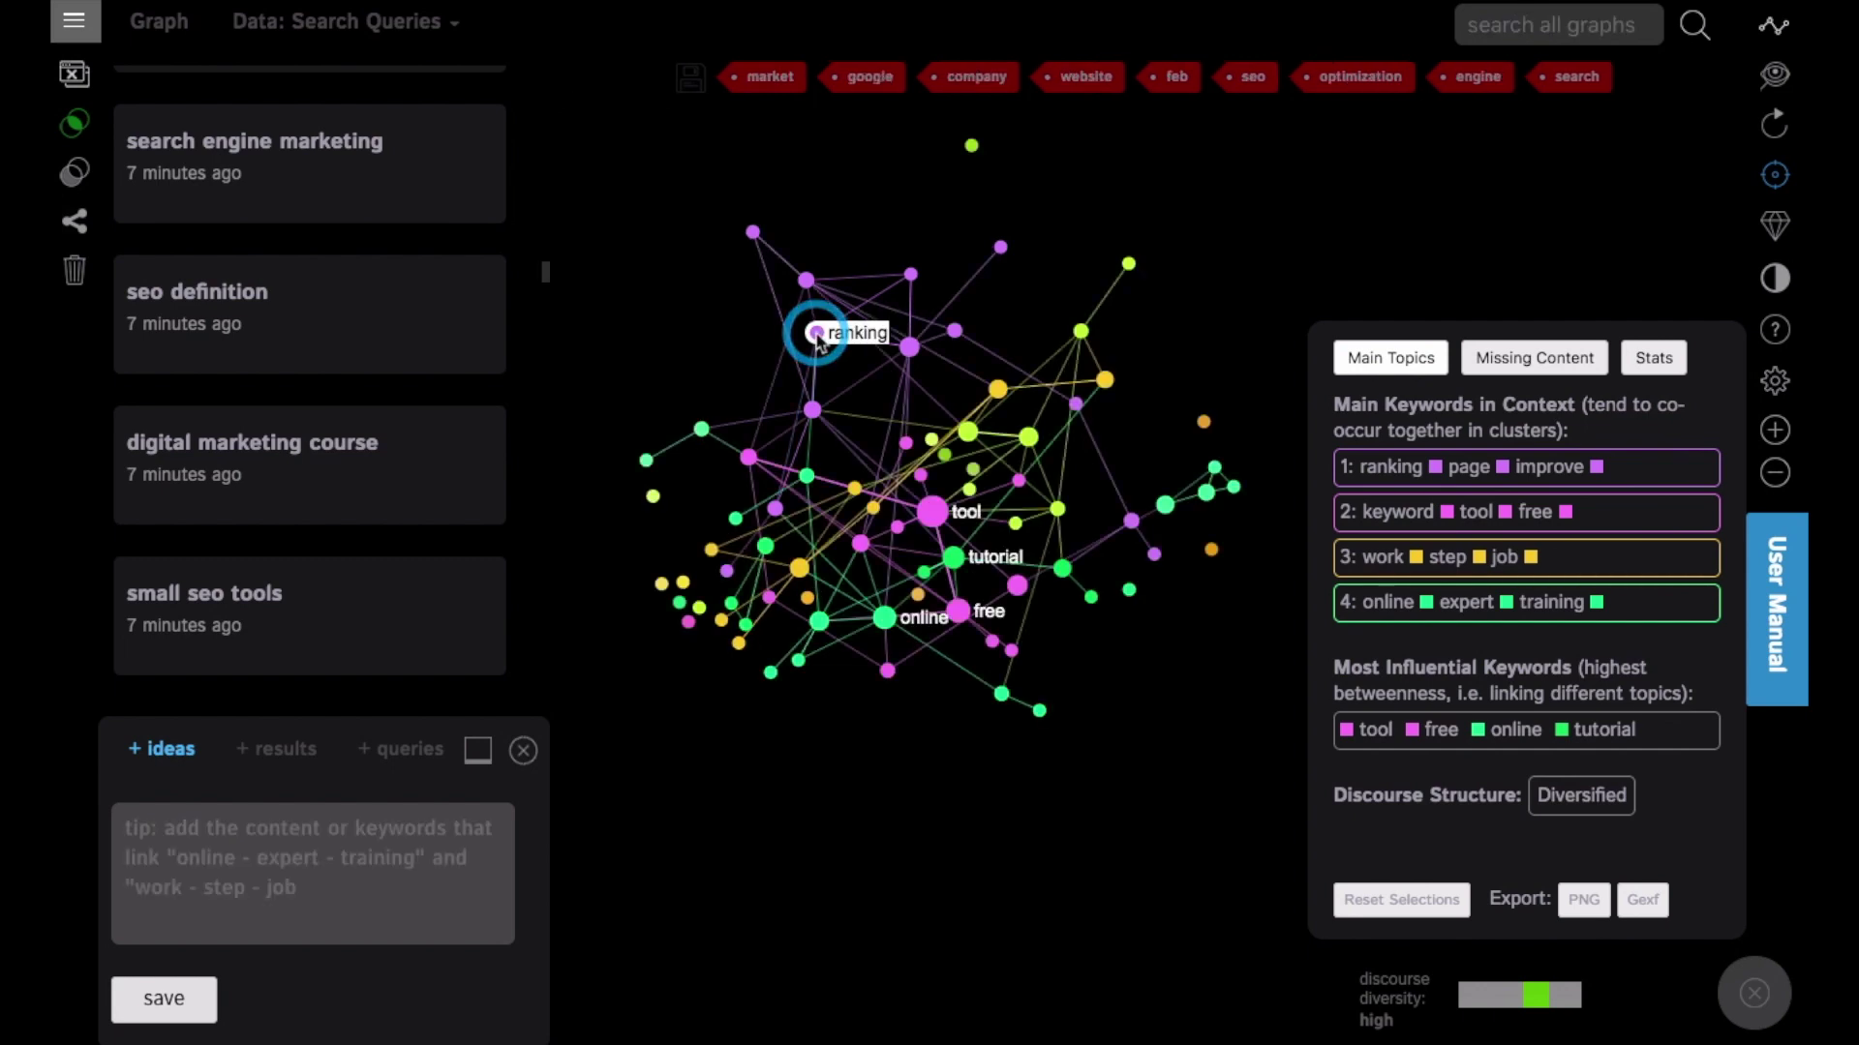
pyautogui.click(908, 348)
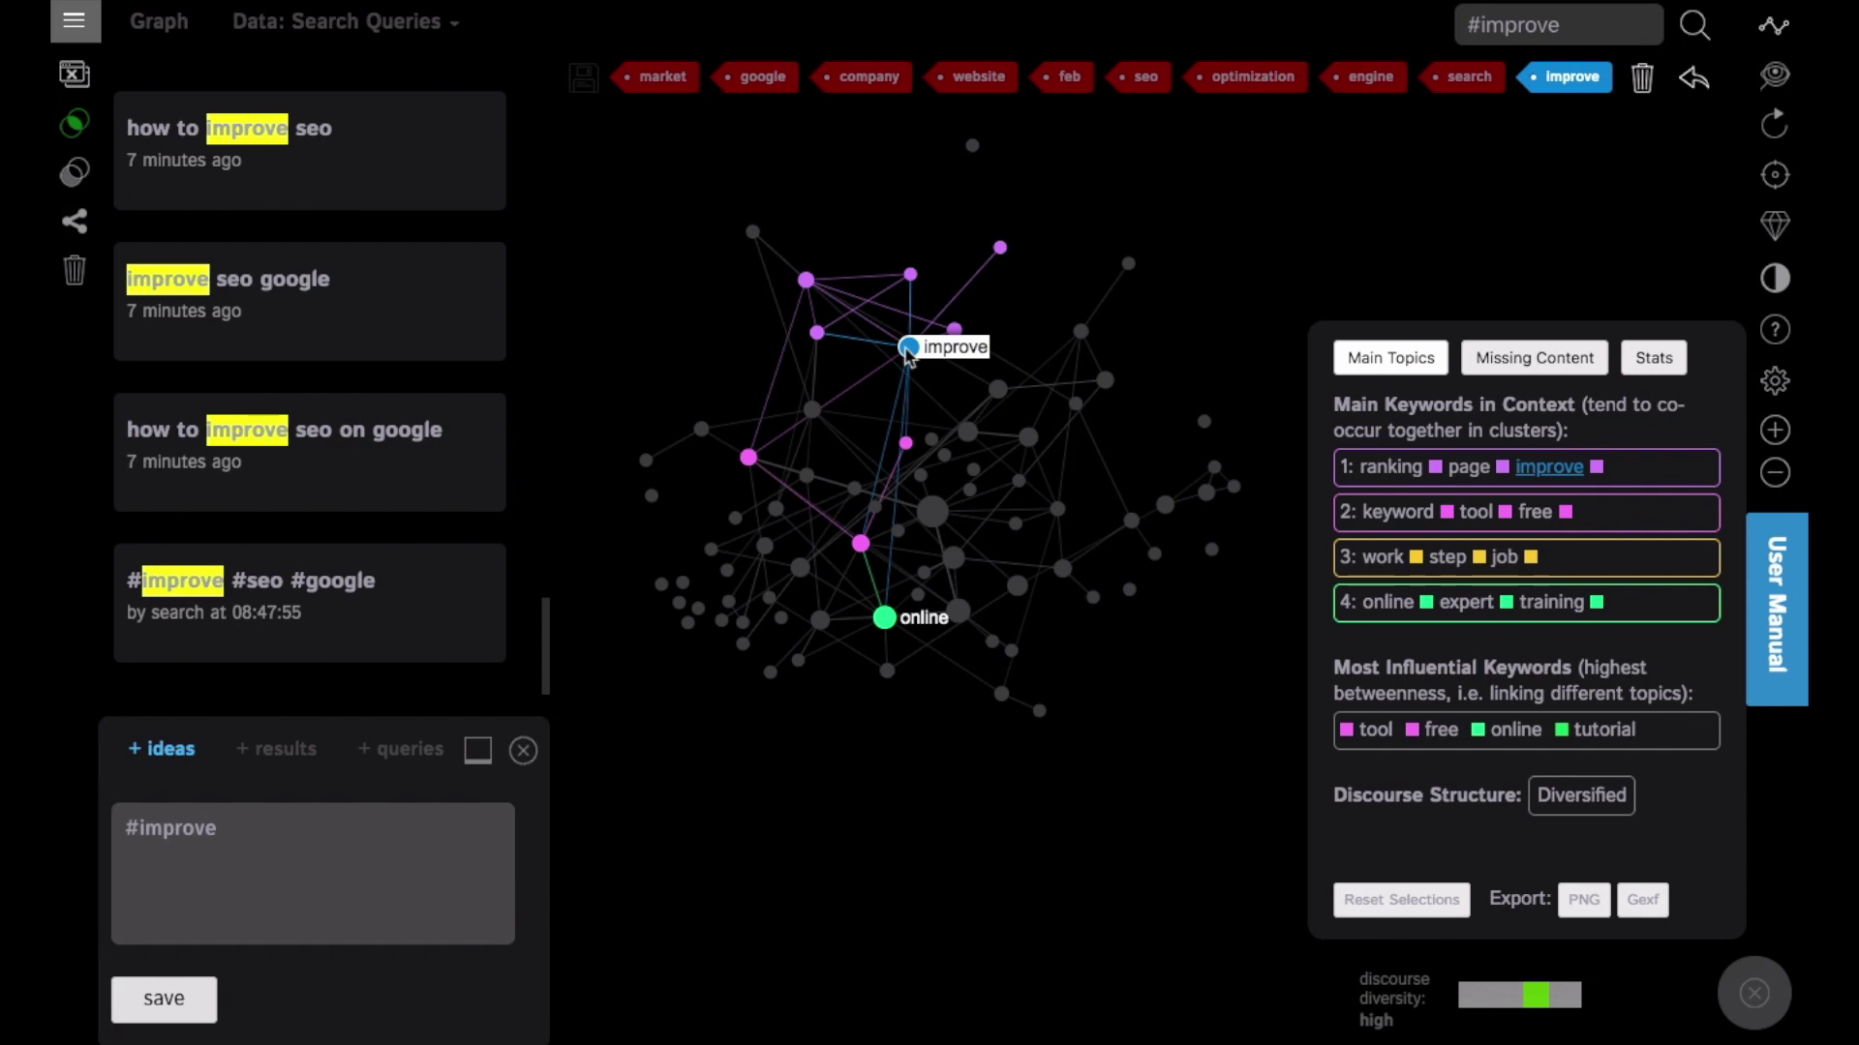
pyautogui.click(908, 349)
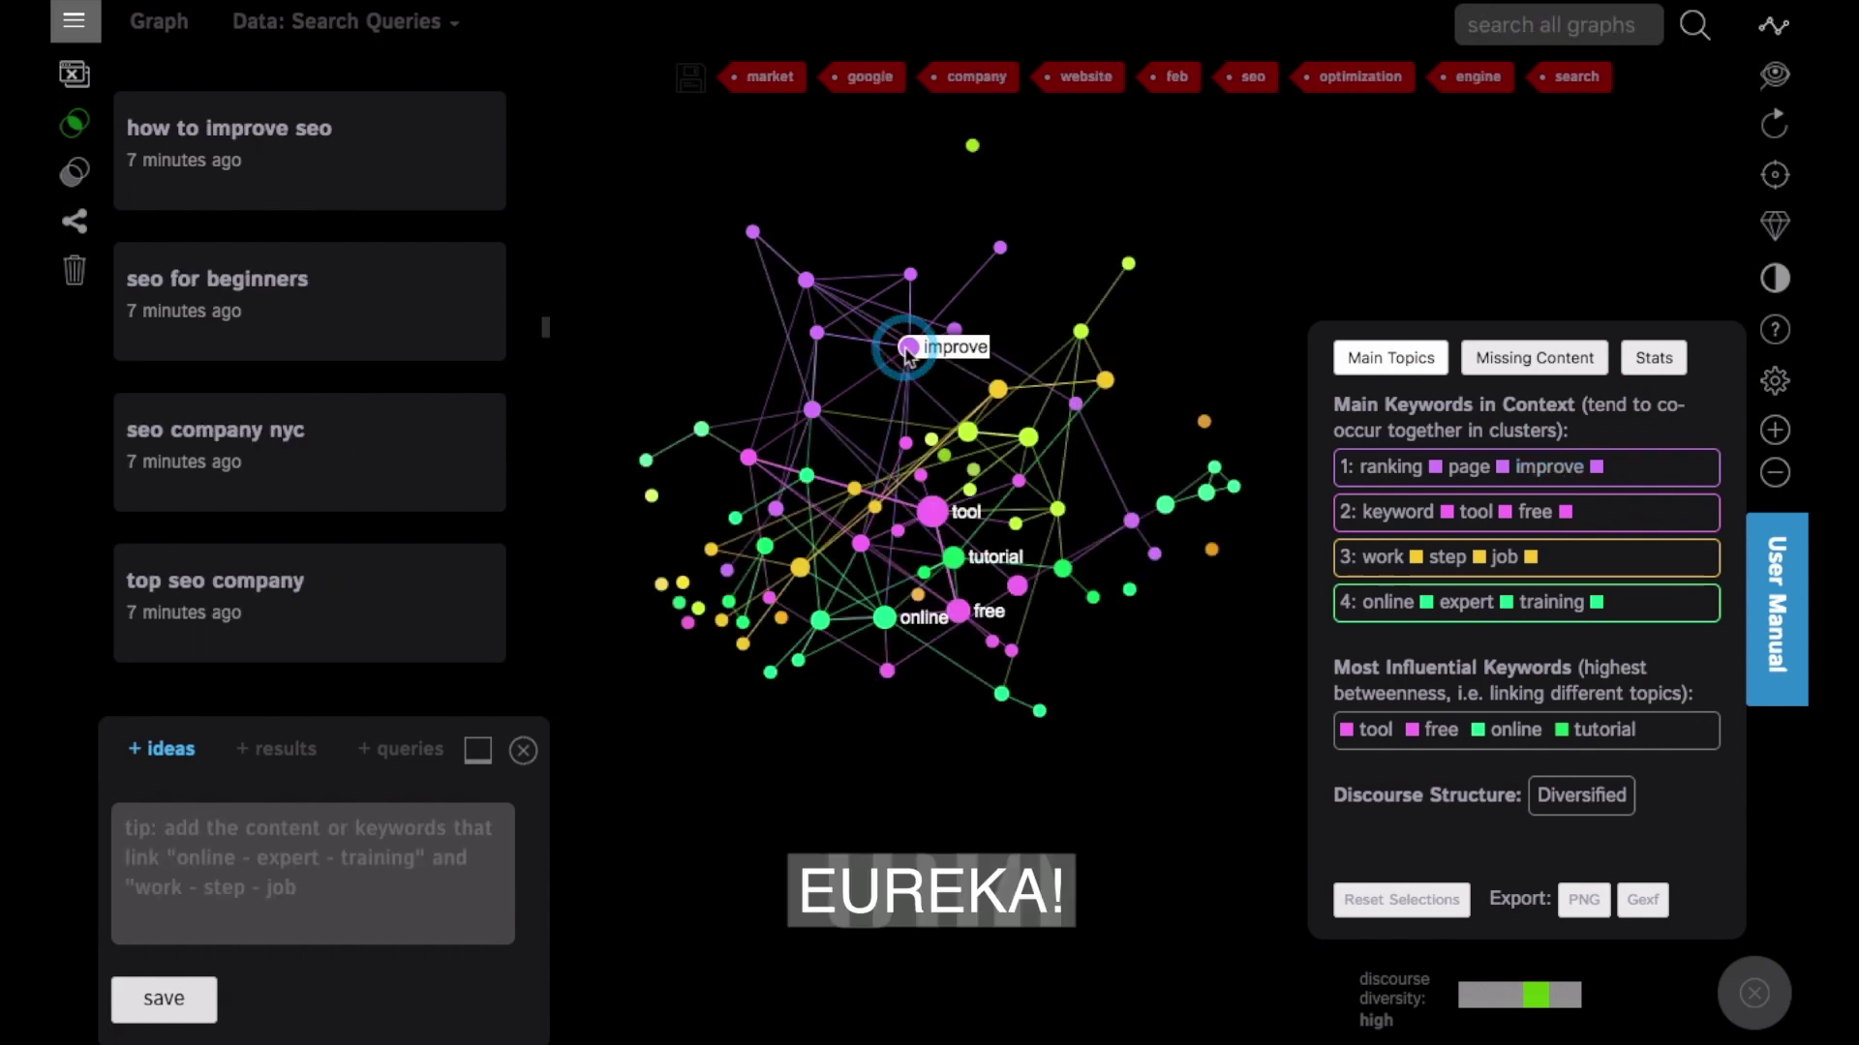
pyautogui.click(908, 349)
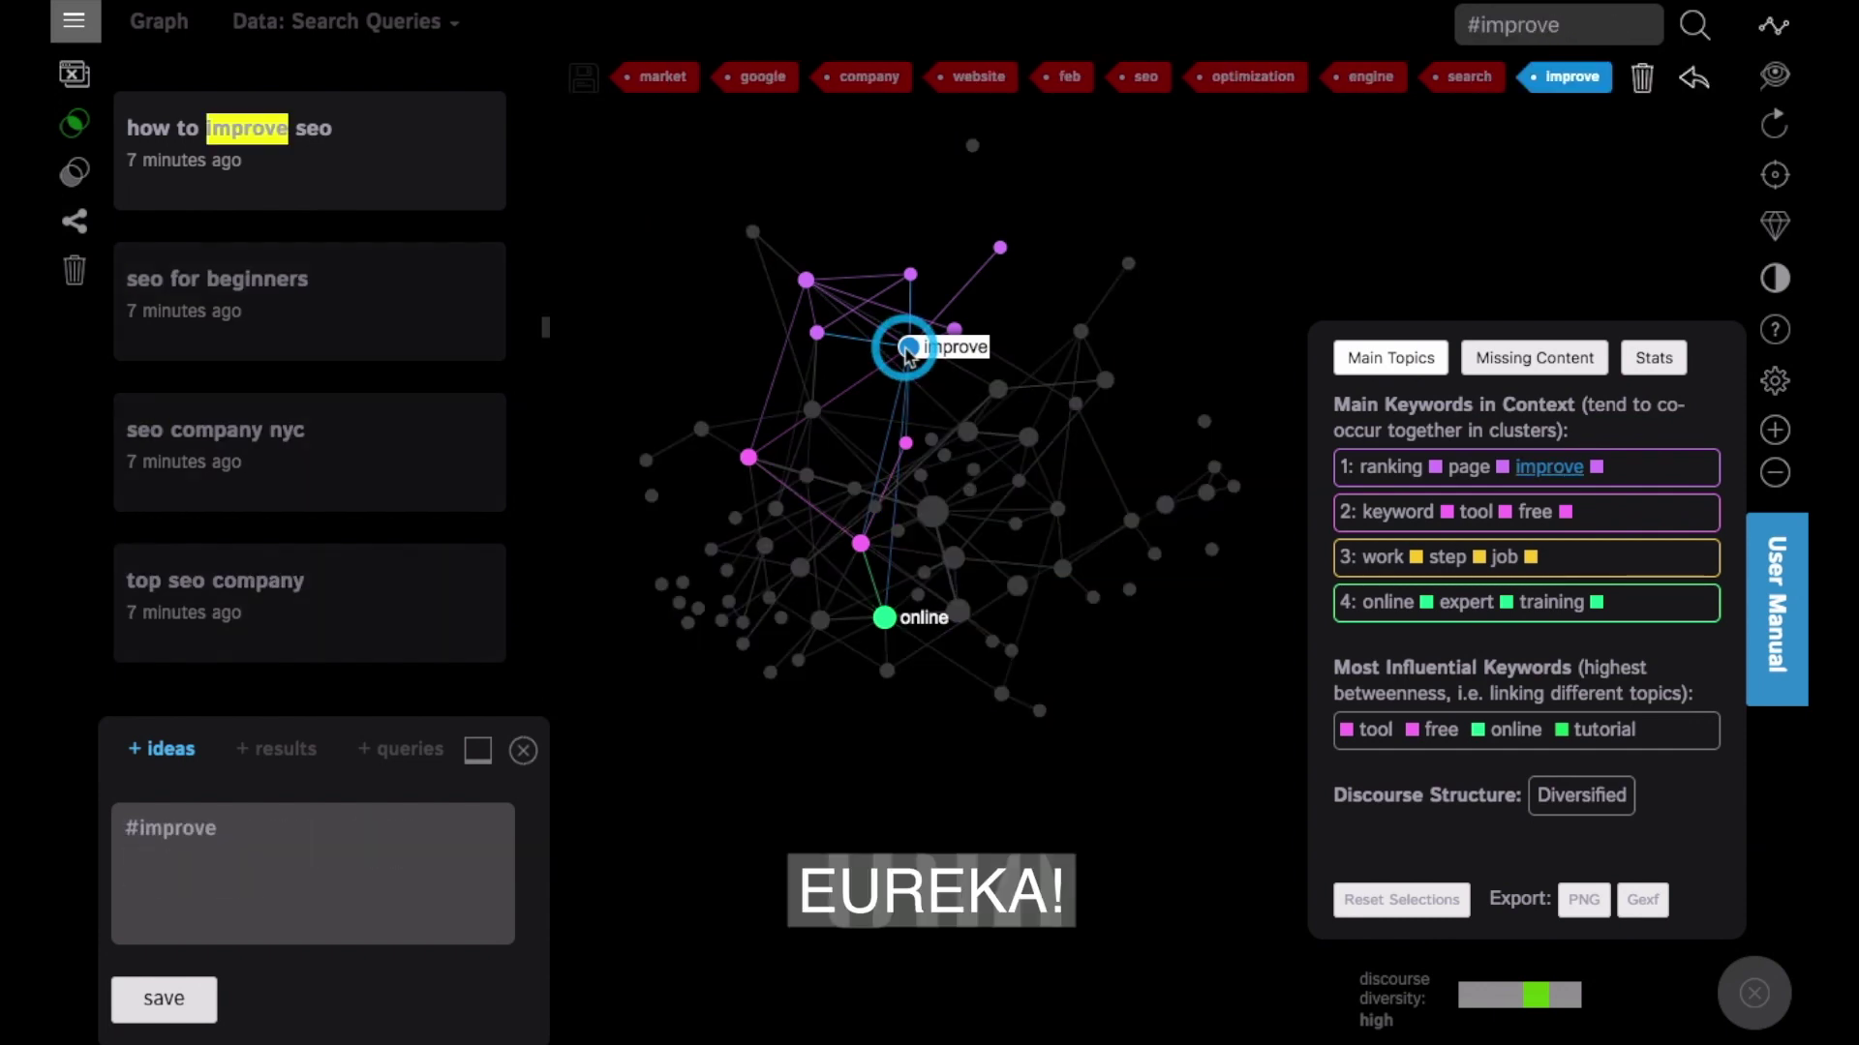
pyautogui.click(899, 627)
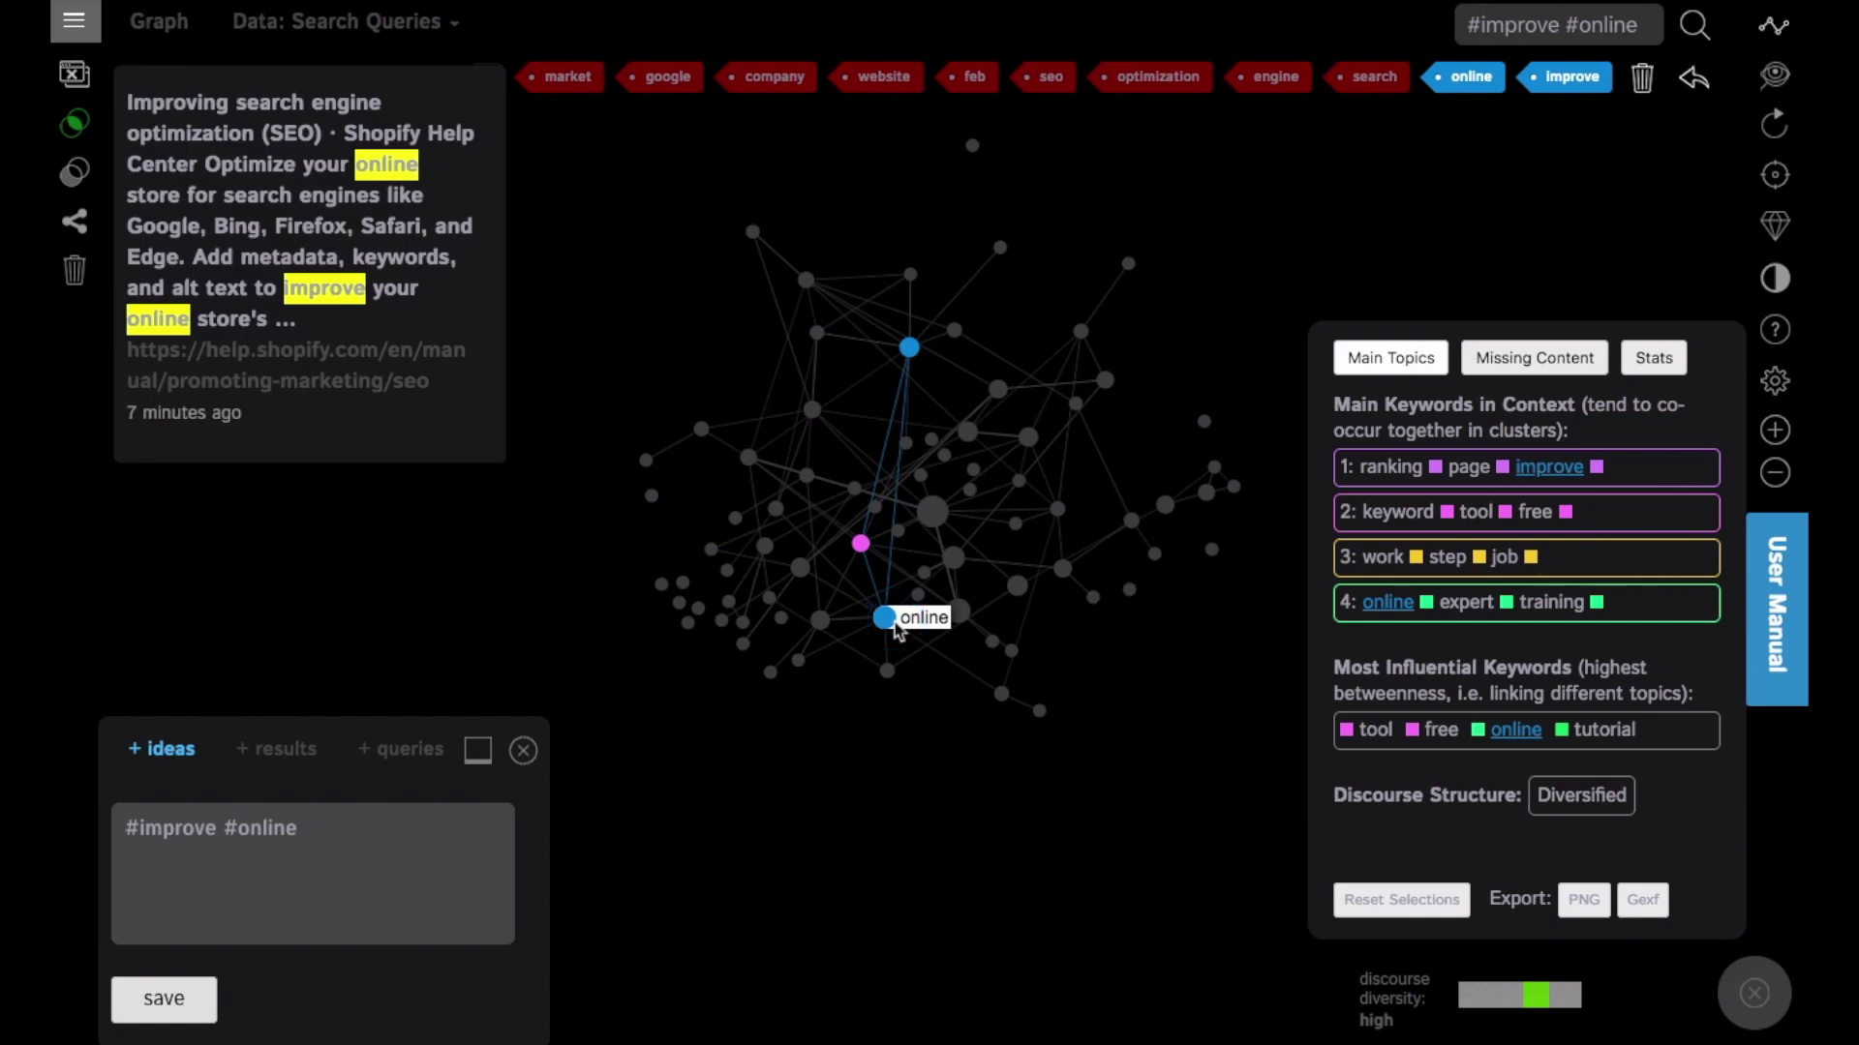
pyautogui.click(895, 628)
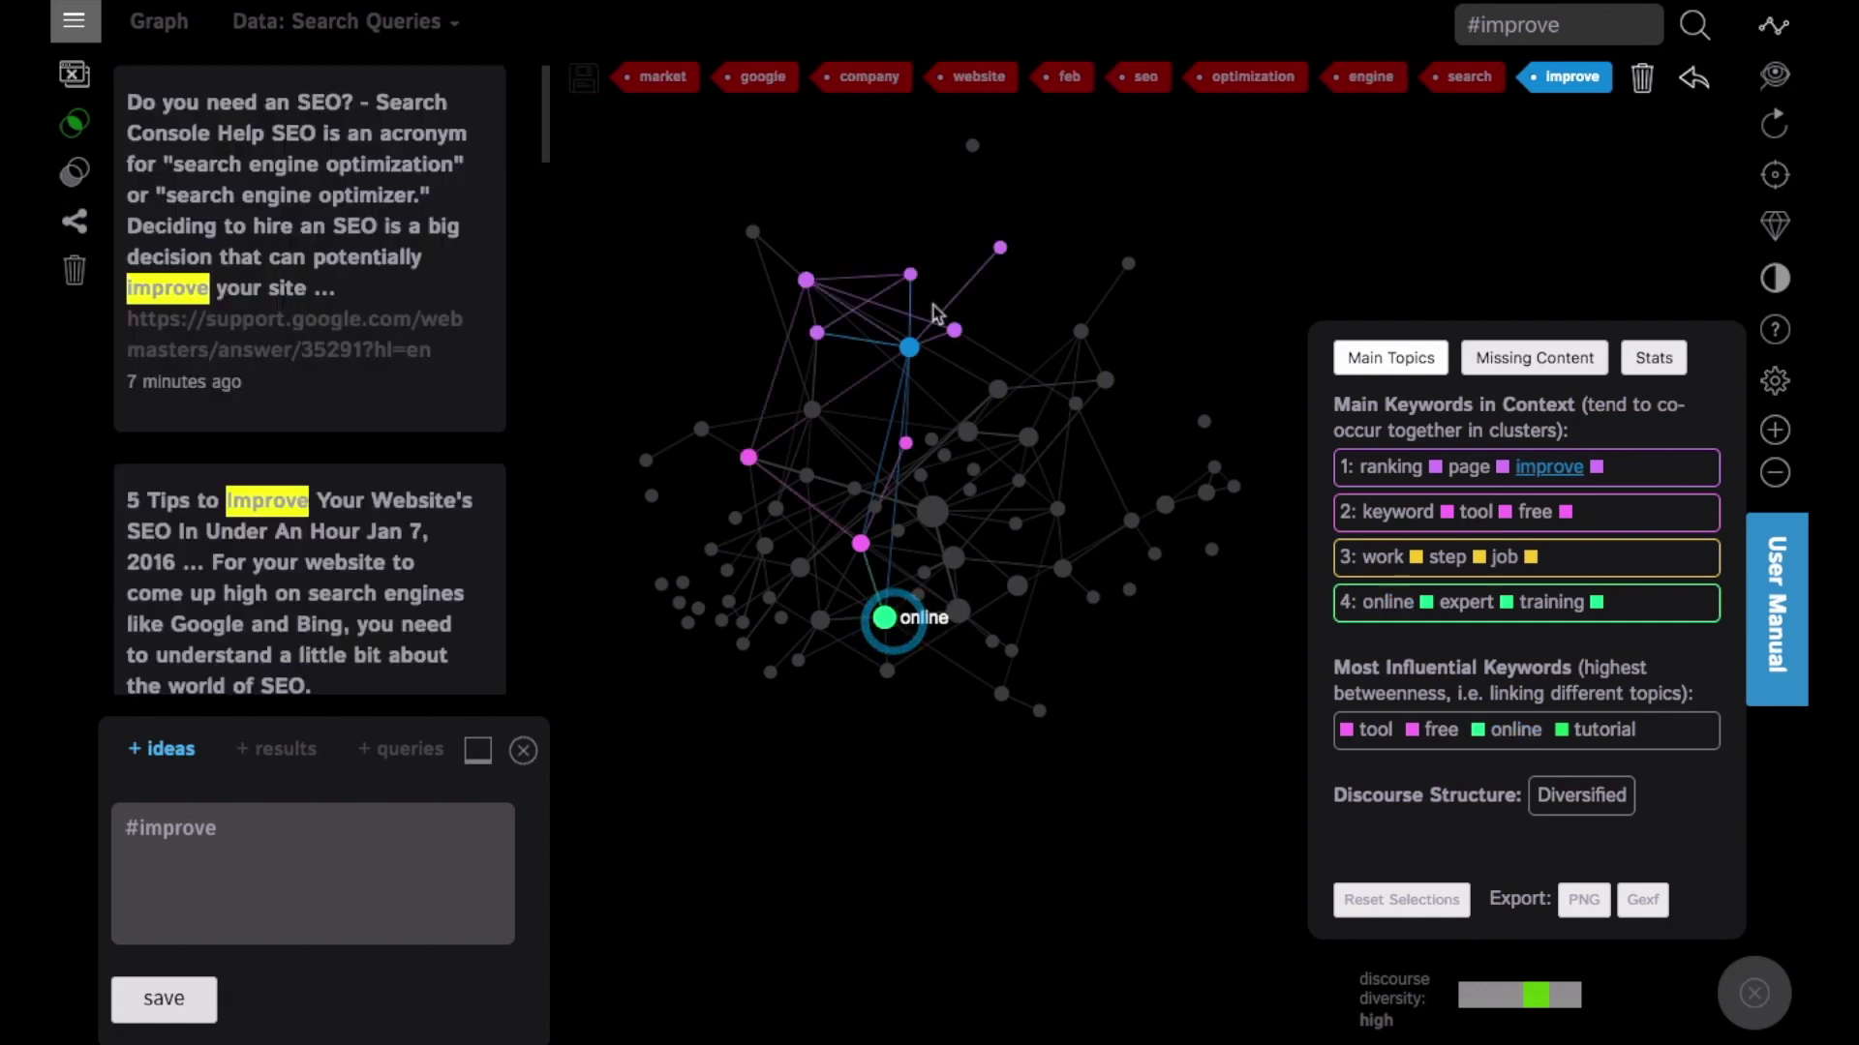
pyautogui.click(898, 358)
# Save '#improve #seo' as a new keyword idea.
pyautogui.click(255, 869)
pyautogui.write('#')
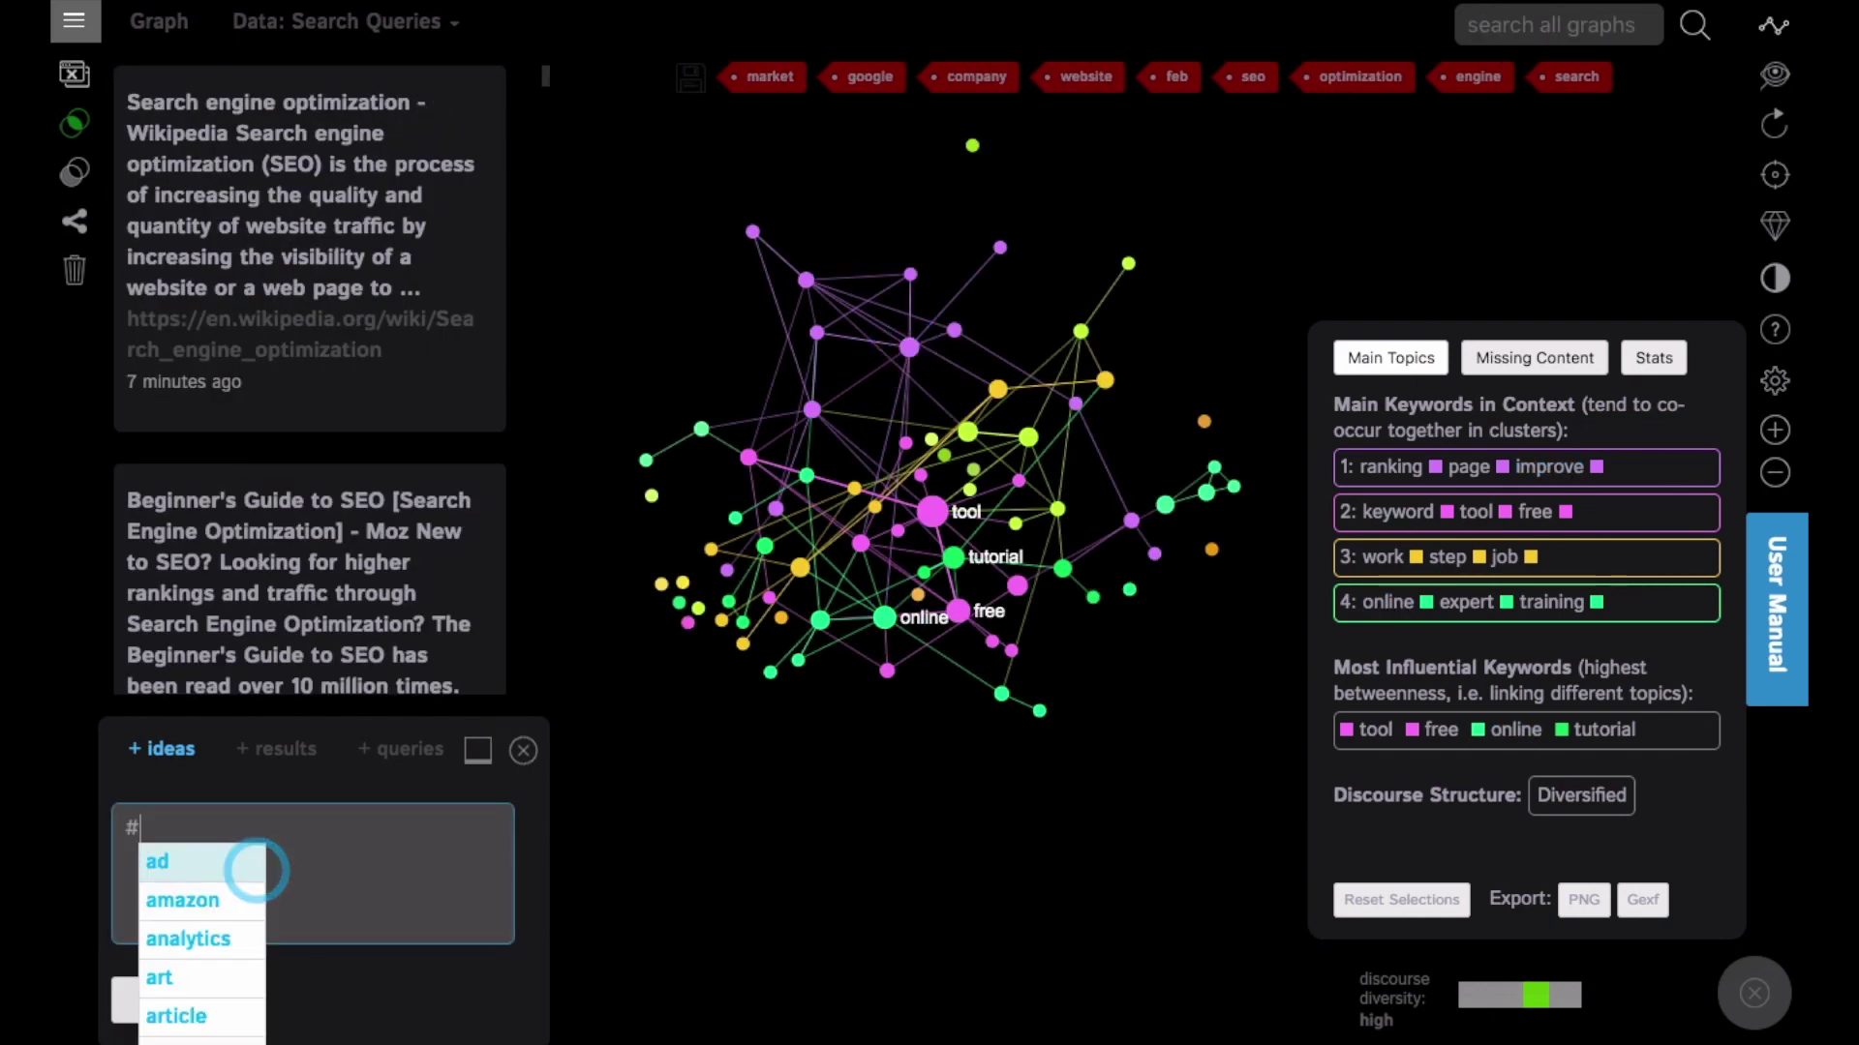
pyautogui.write(';i')
pyautogui.write('improve ')
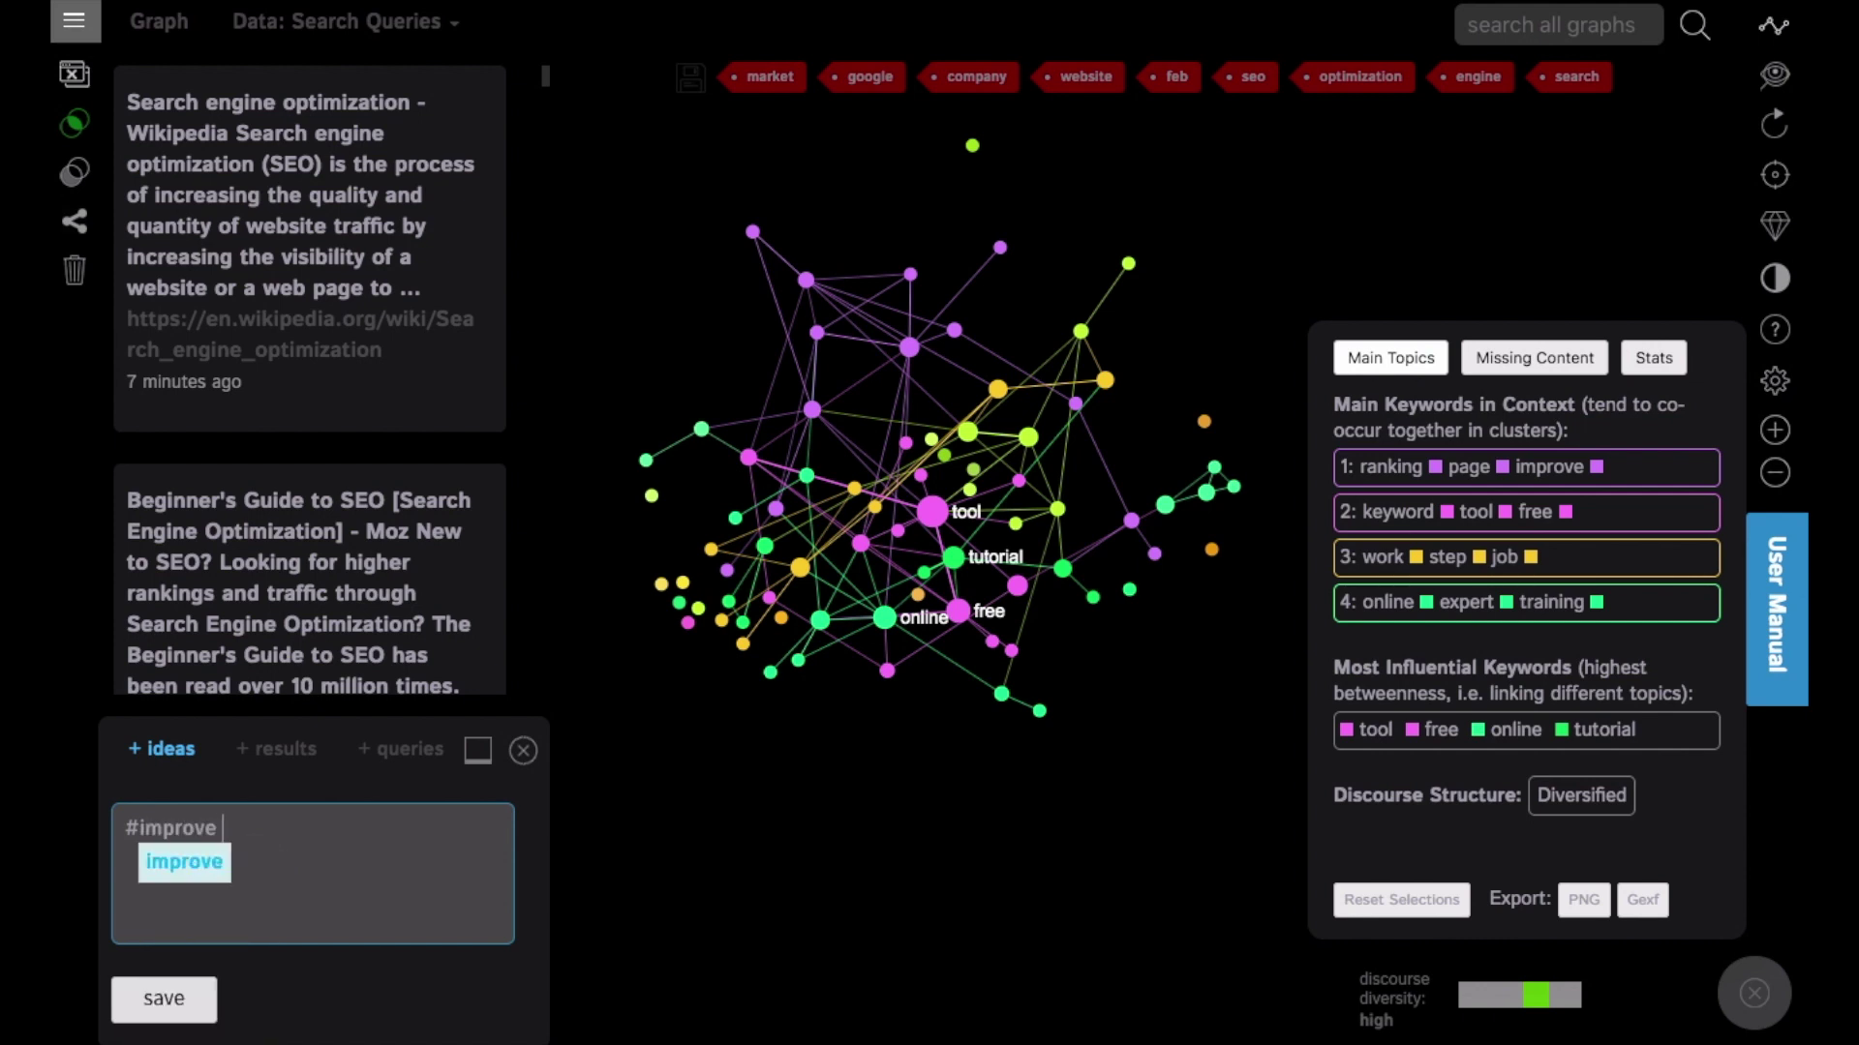
pyautogui.write('#seo')
pyautogui.press('Return')
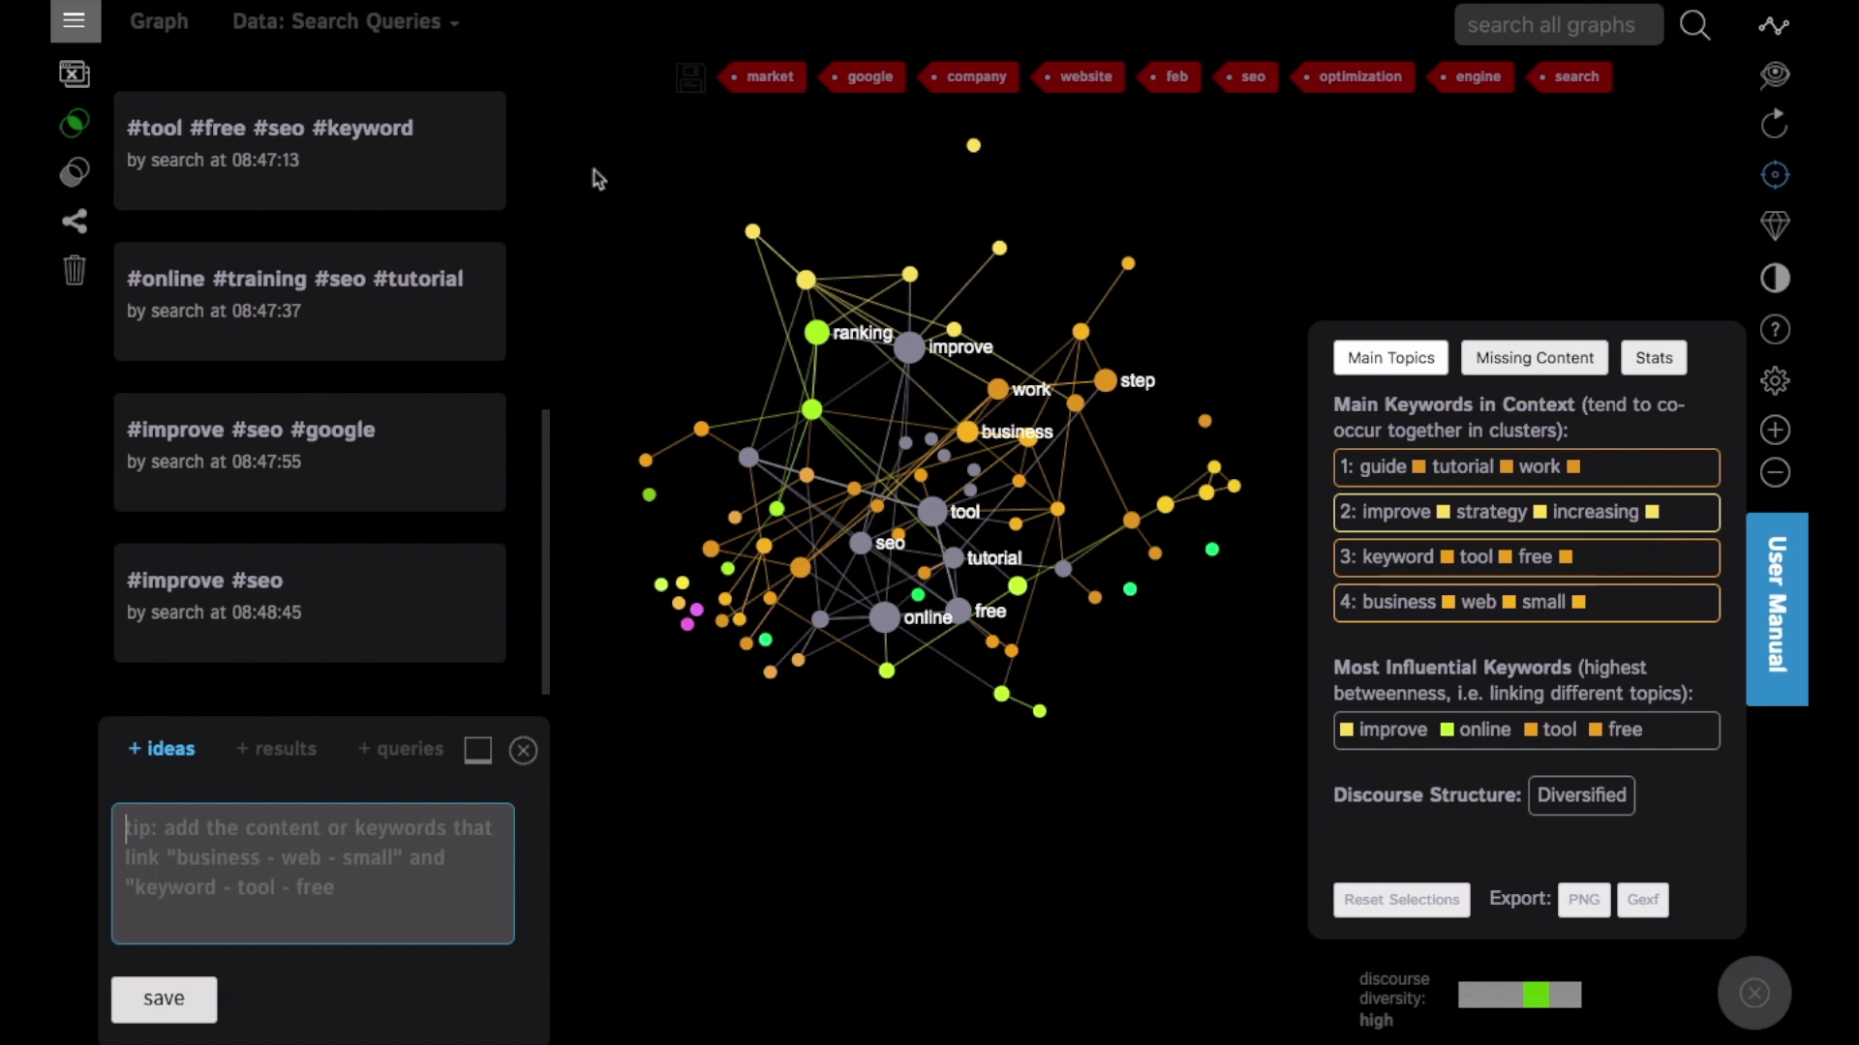
# Switch to Top 40 Search Results, then back to Your Keyword Ideas, and pan the graph.
pyautogui.click(413, 39)
pyautogui.click(332, 69)
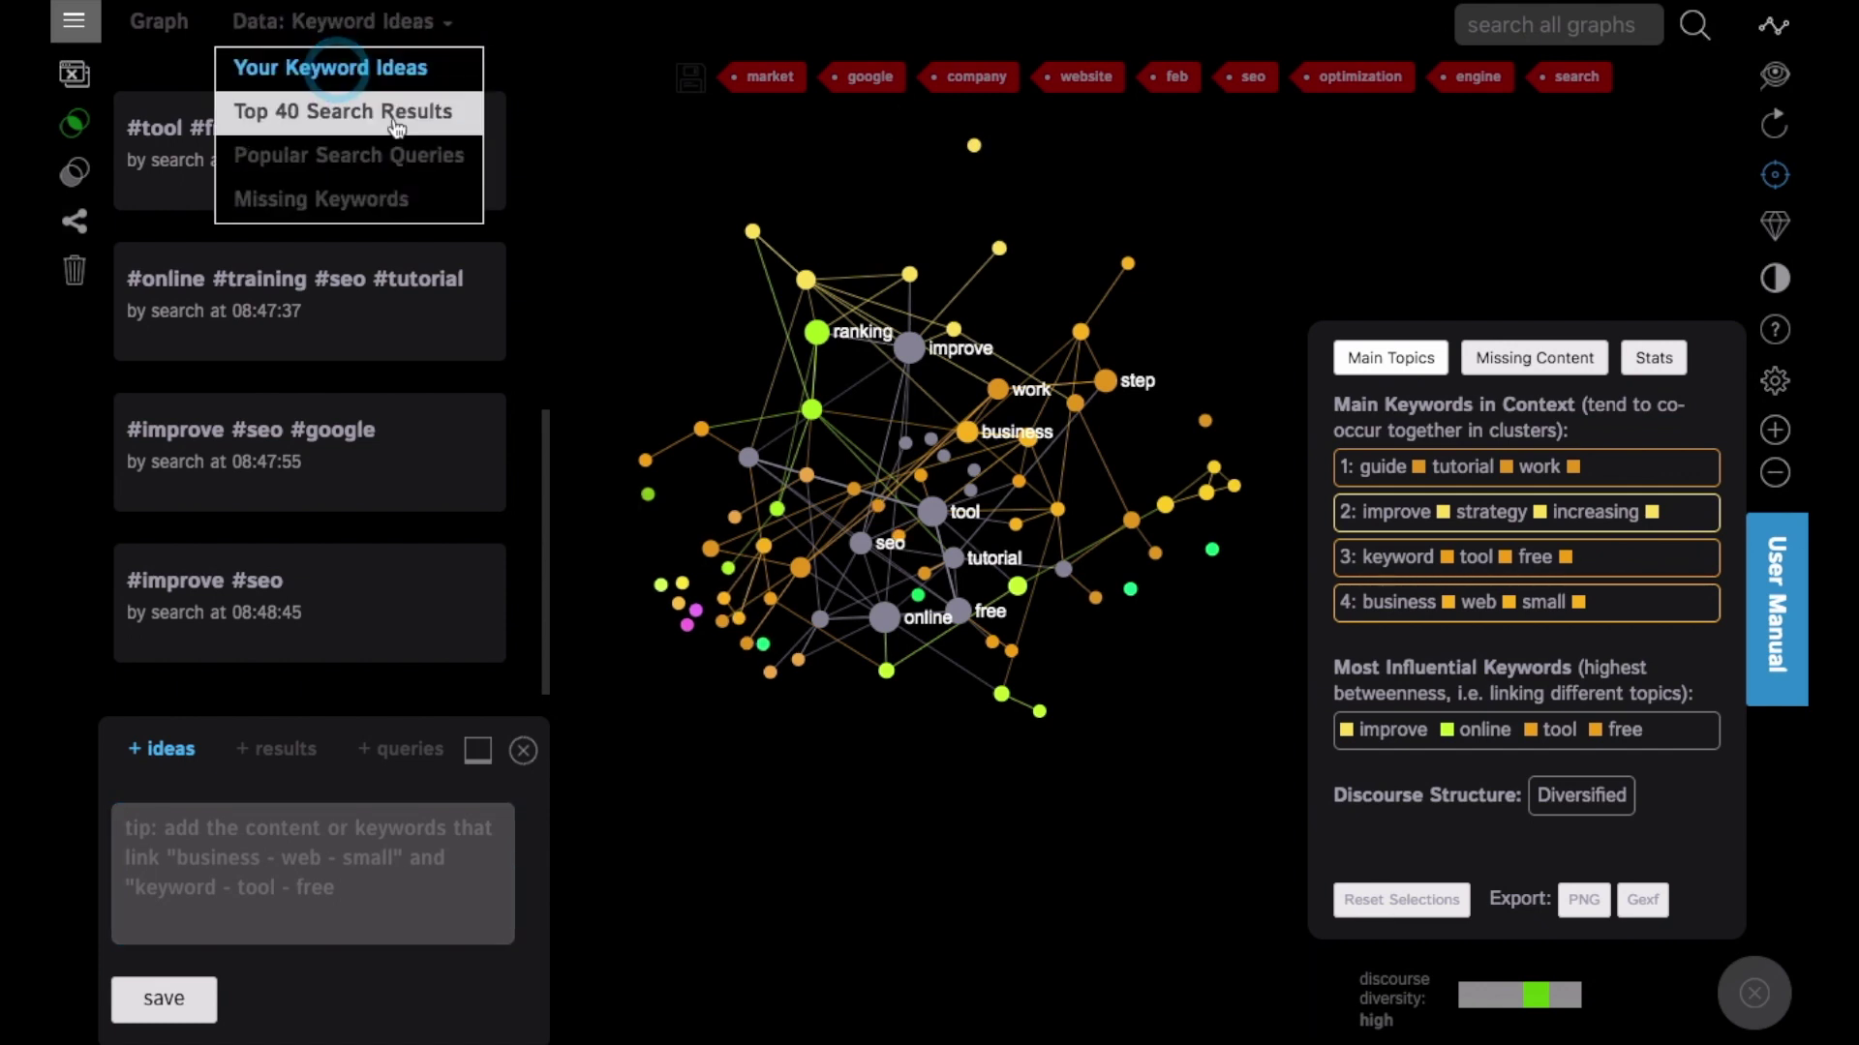
pyautogui.click(396, 126)
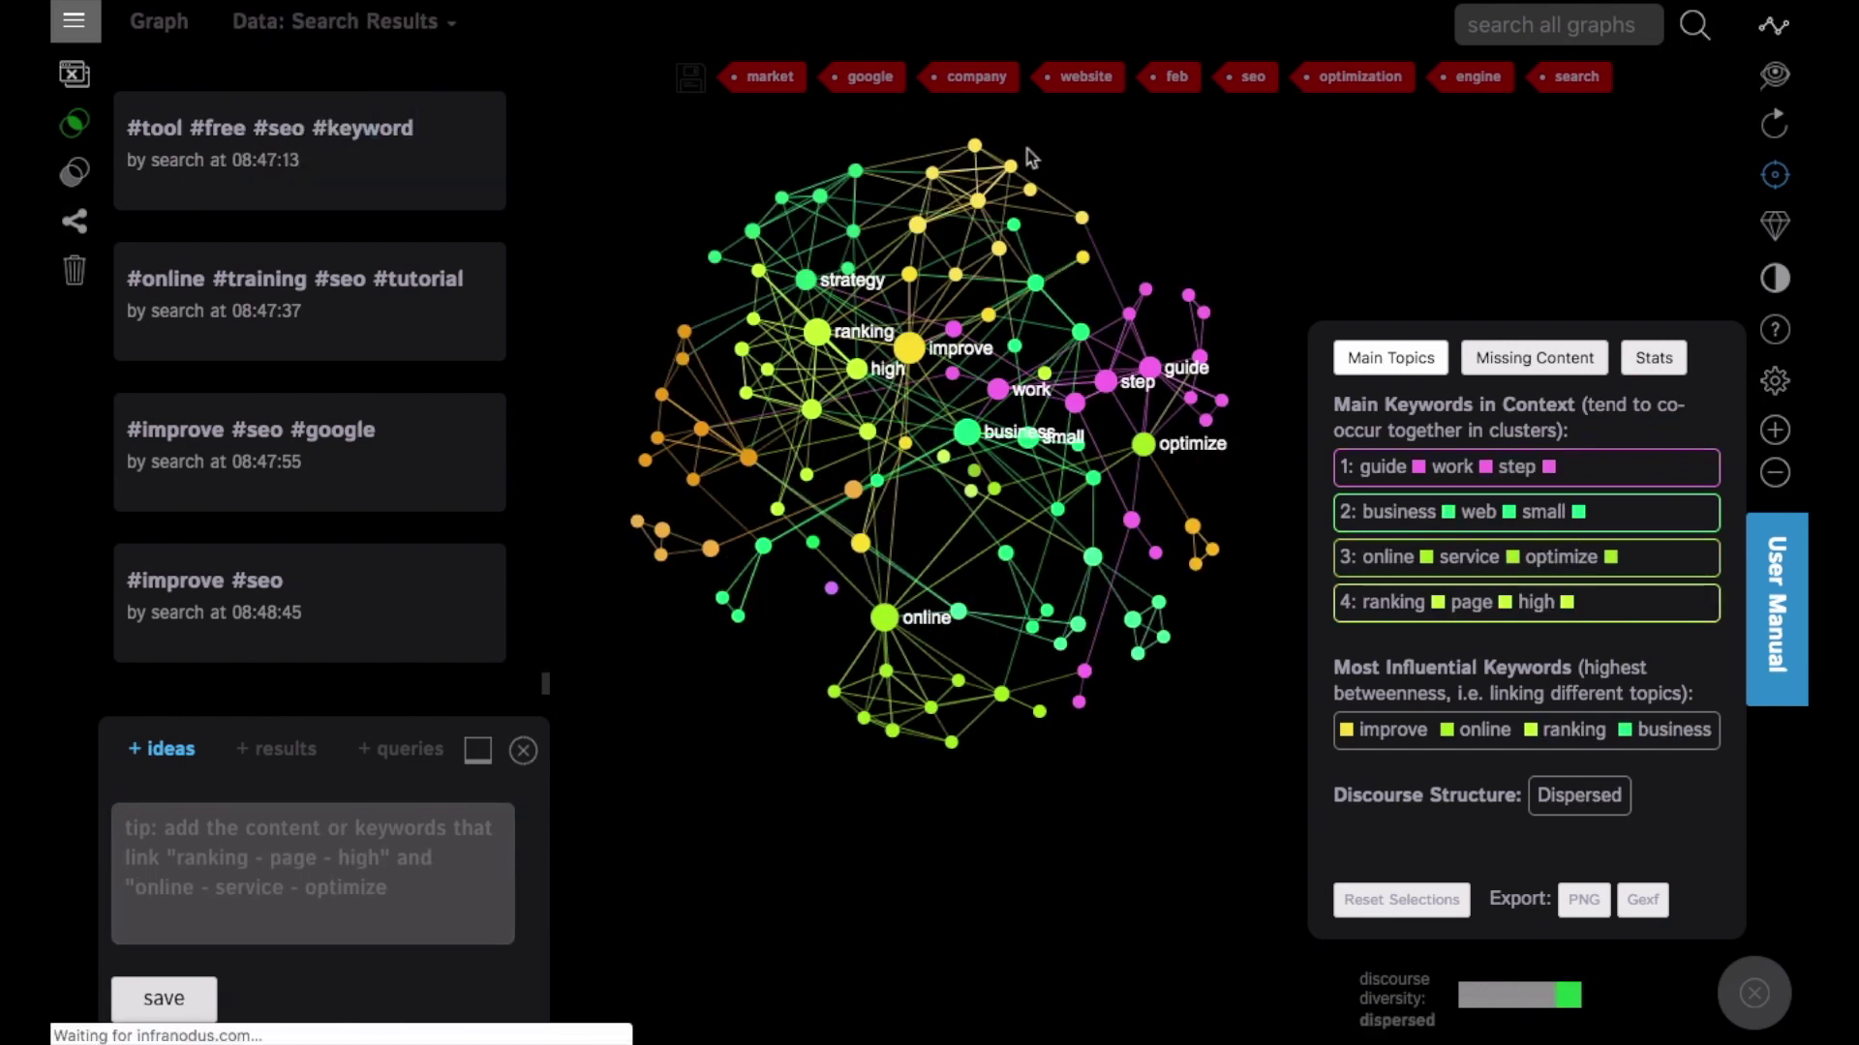
pyautogui.scroll(8, 309, 376)
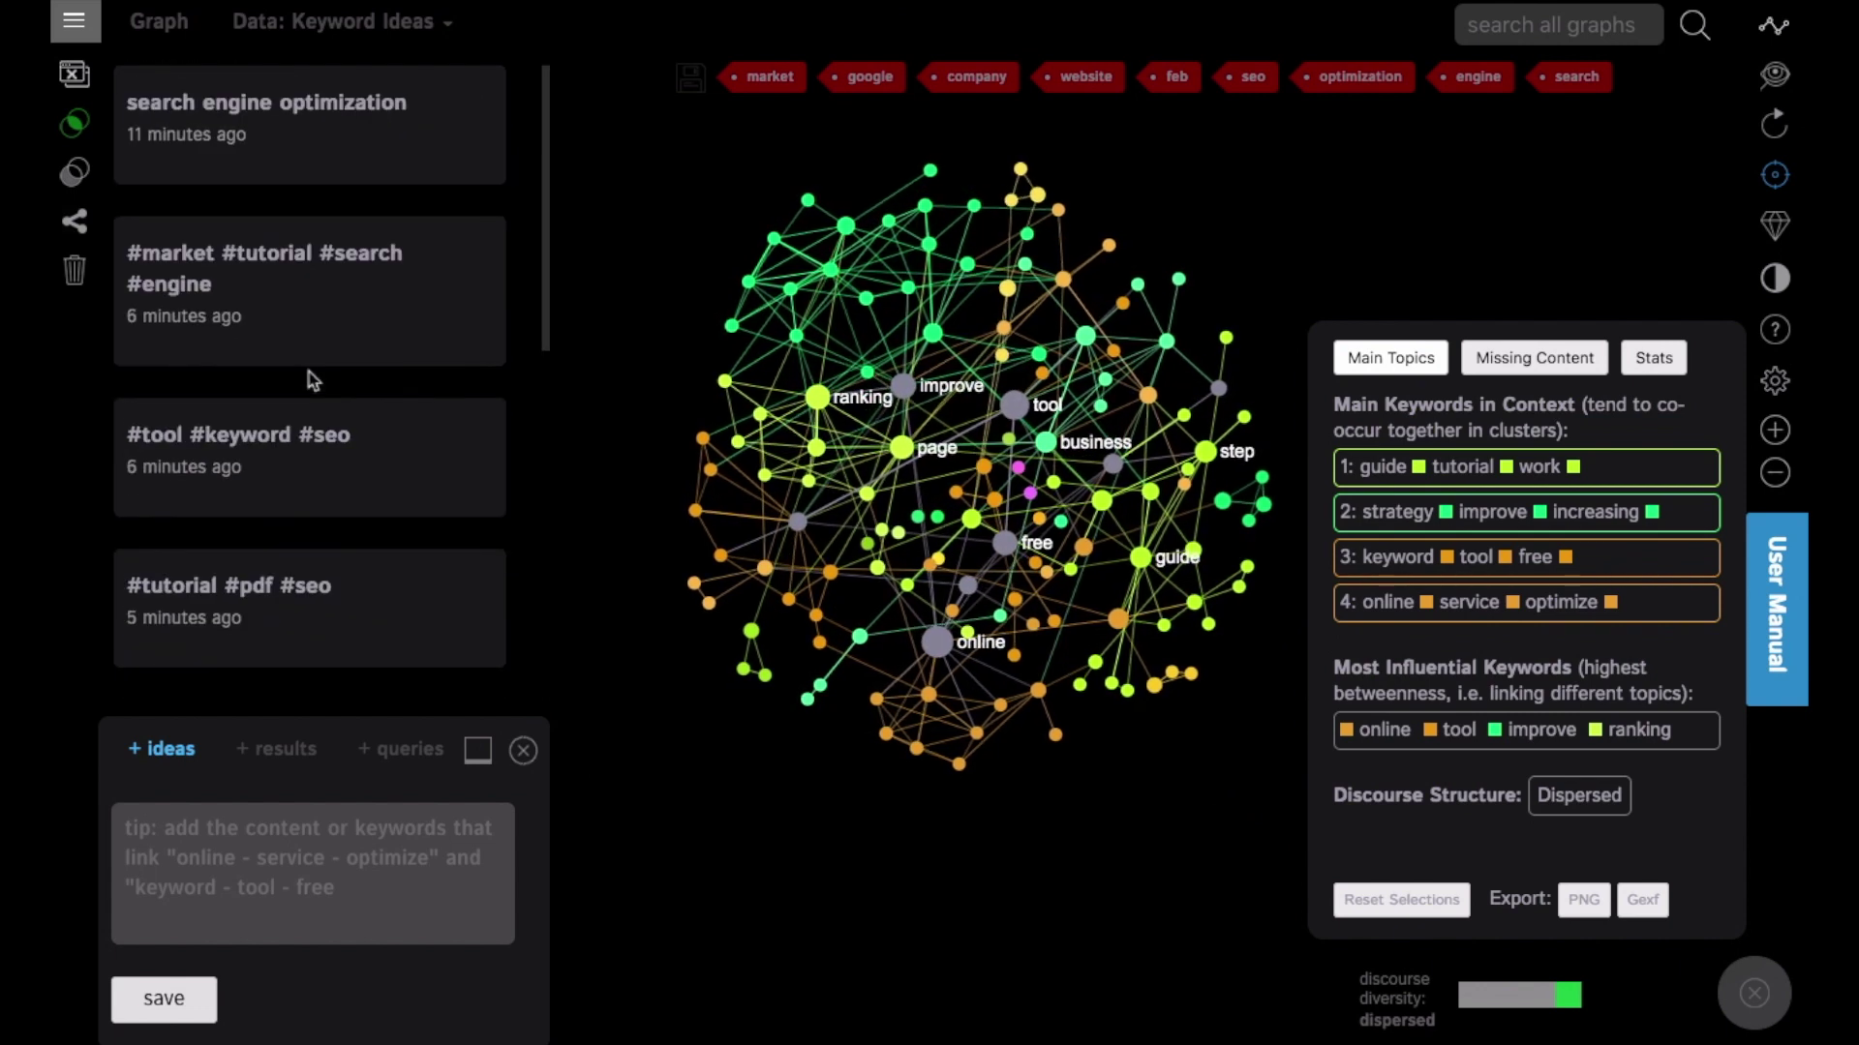
pyautogui.scroll(-5, 309, 376)
pyautogui.scroll(-2, 310, 376)
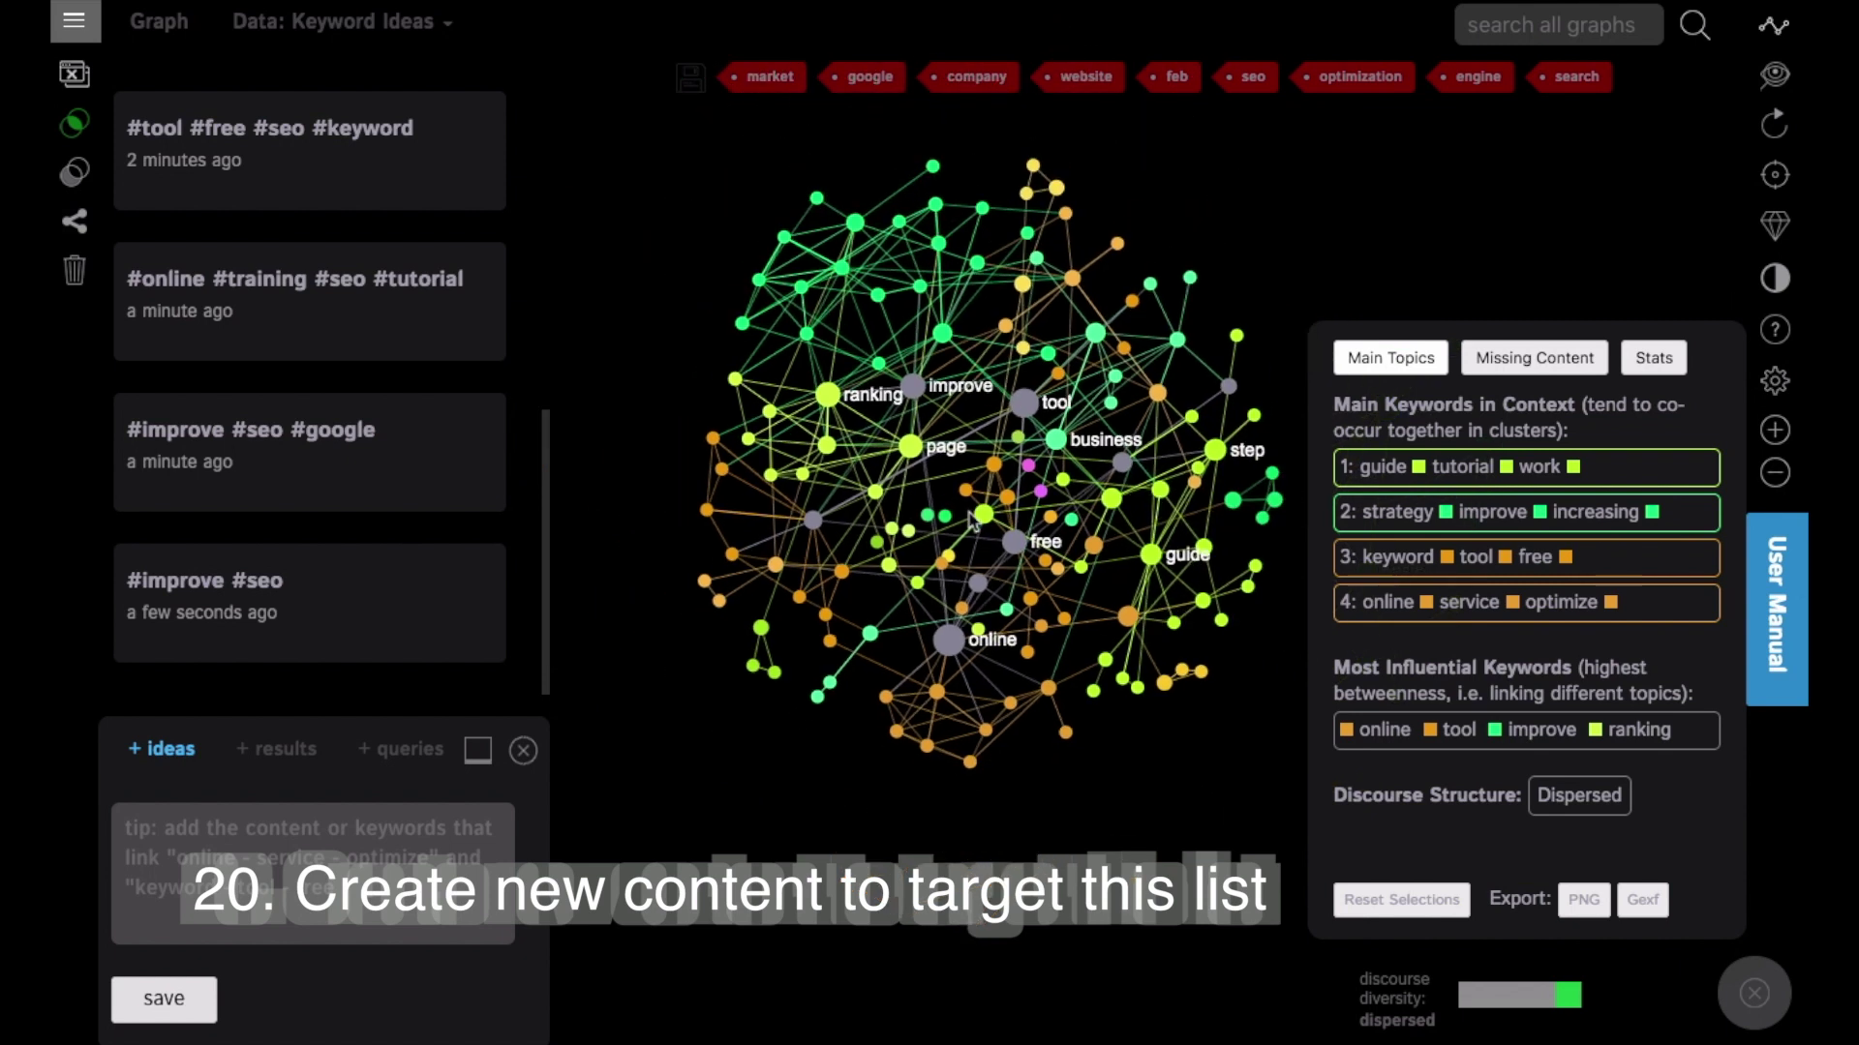
pyautogui.moveTo(1299, 334); pyautogui.dragTo(1200, 380)
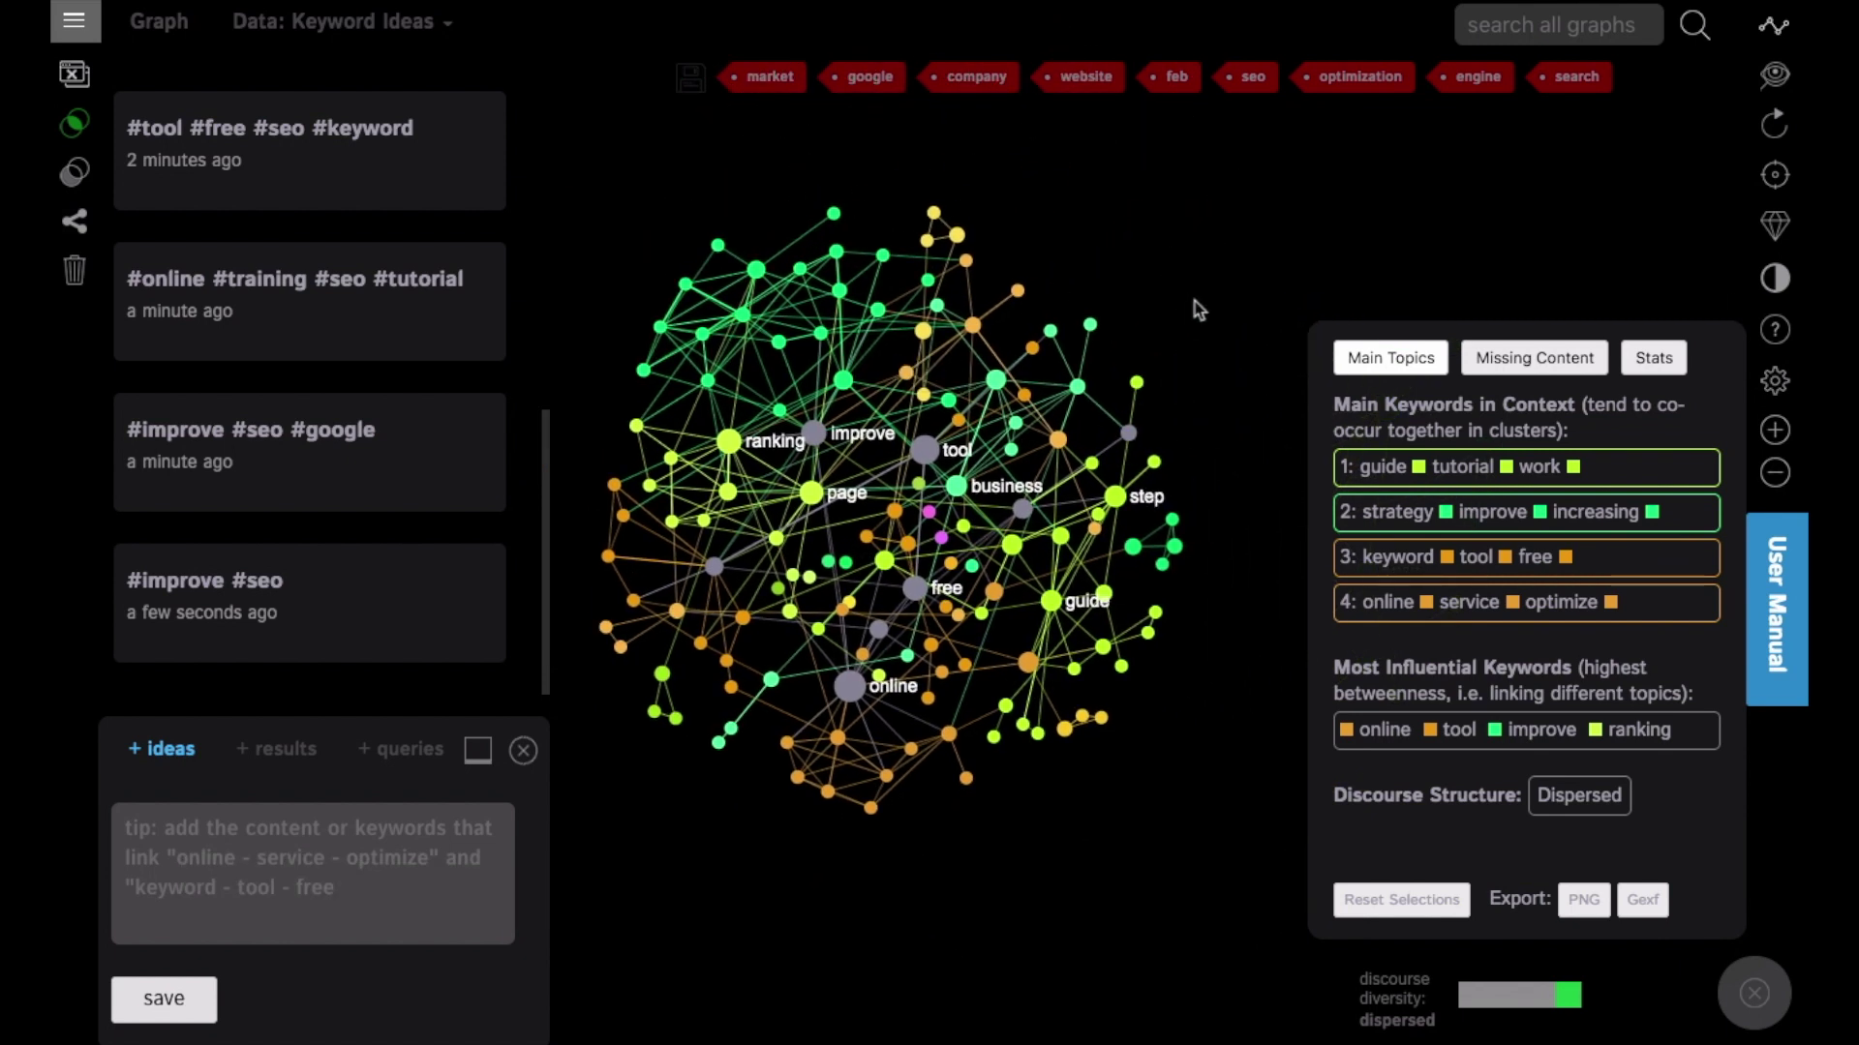
pyautogui.moveTo(1089, 244); pyautogui.dragTo(1193, 246)
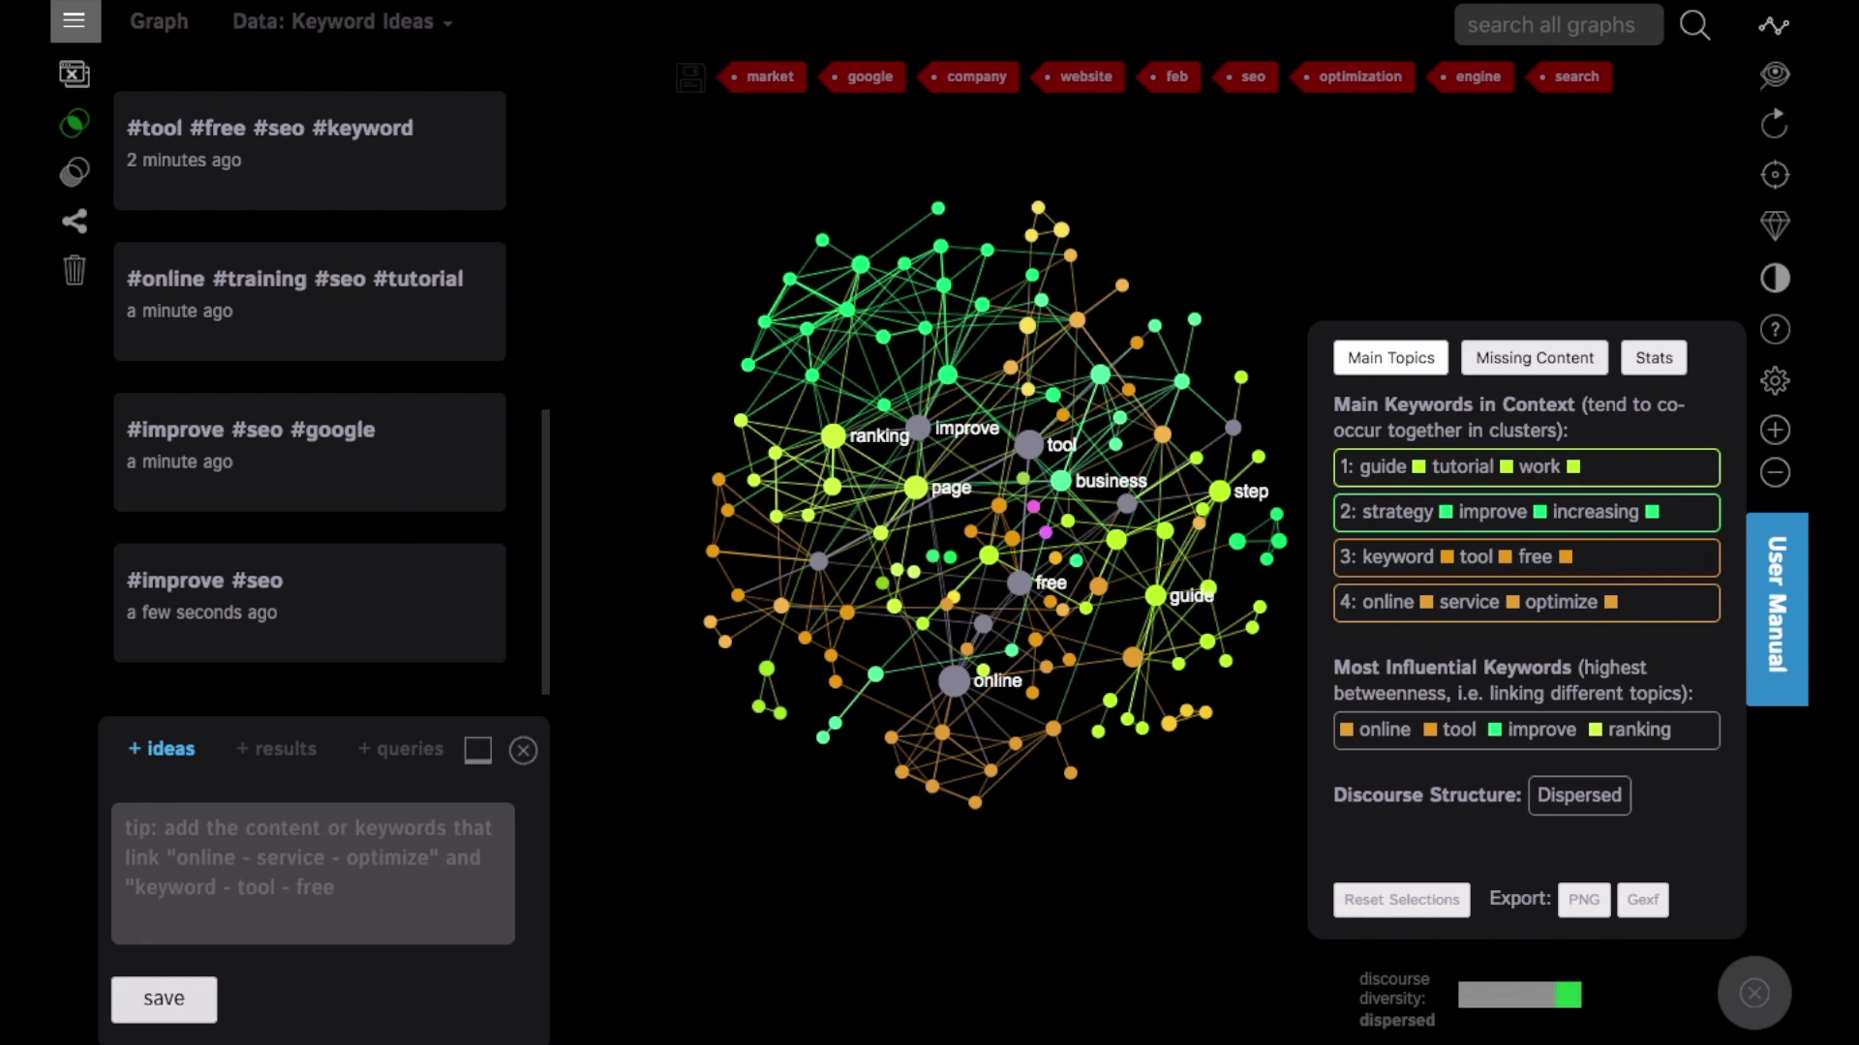
pyautogui.click(1194, 246)
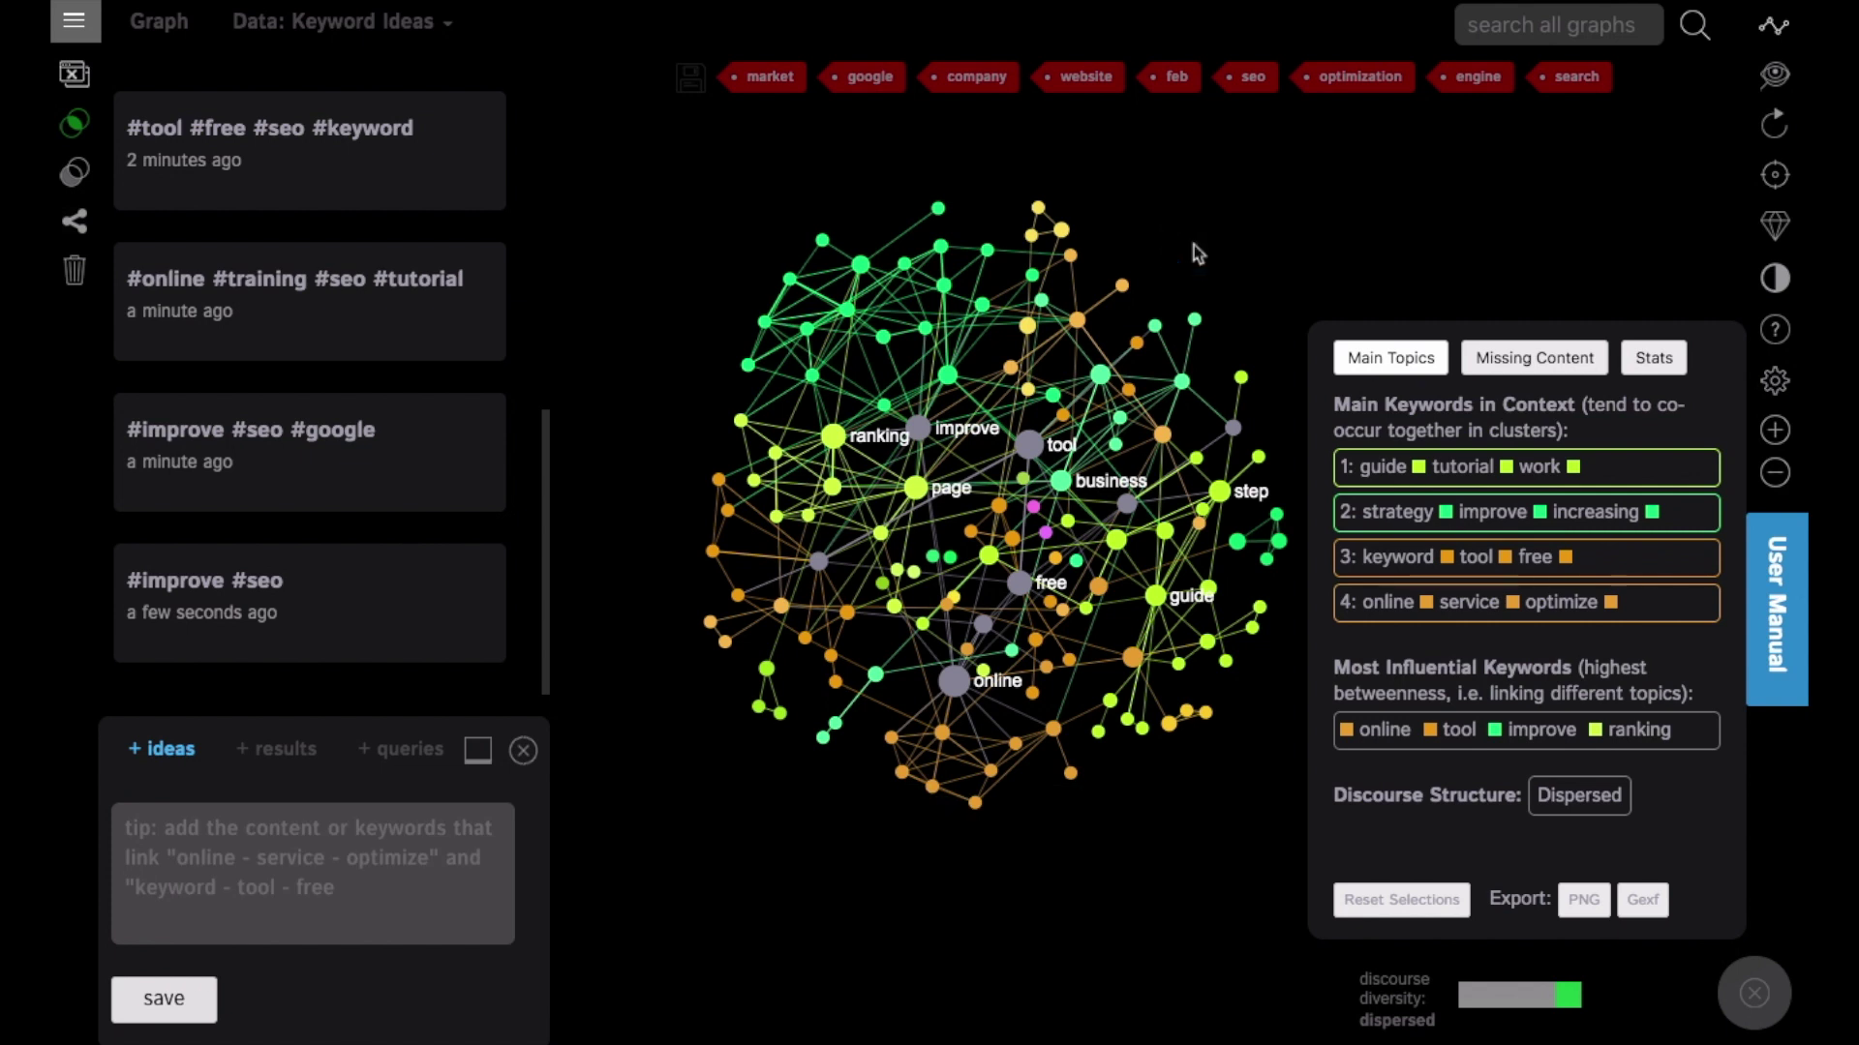